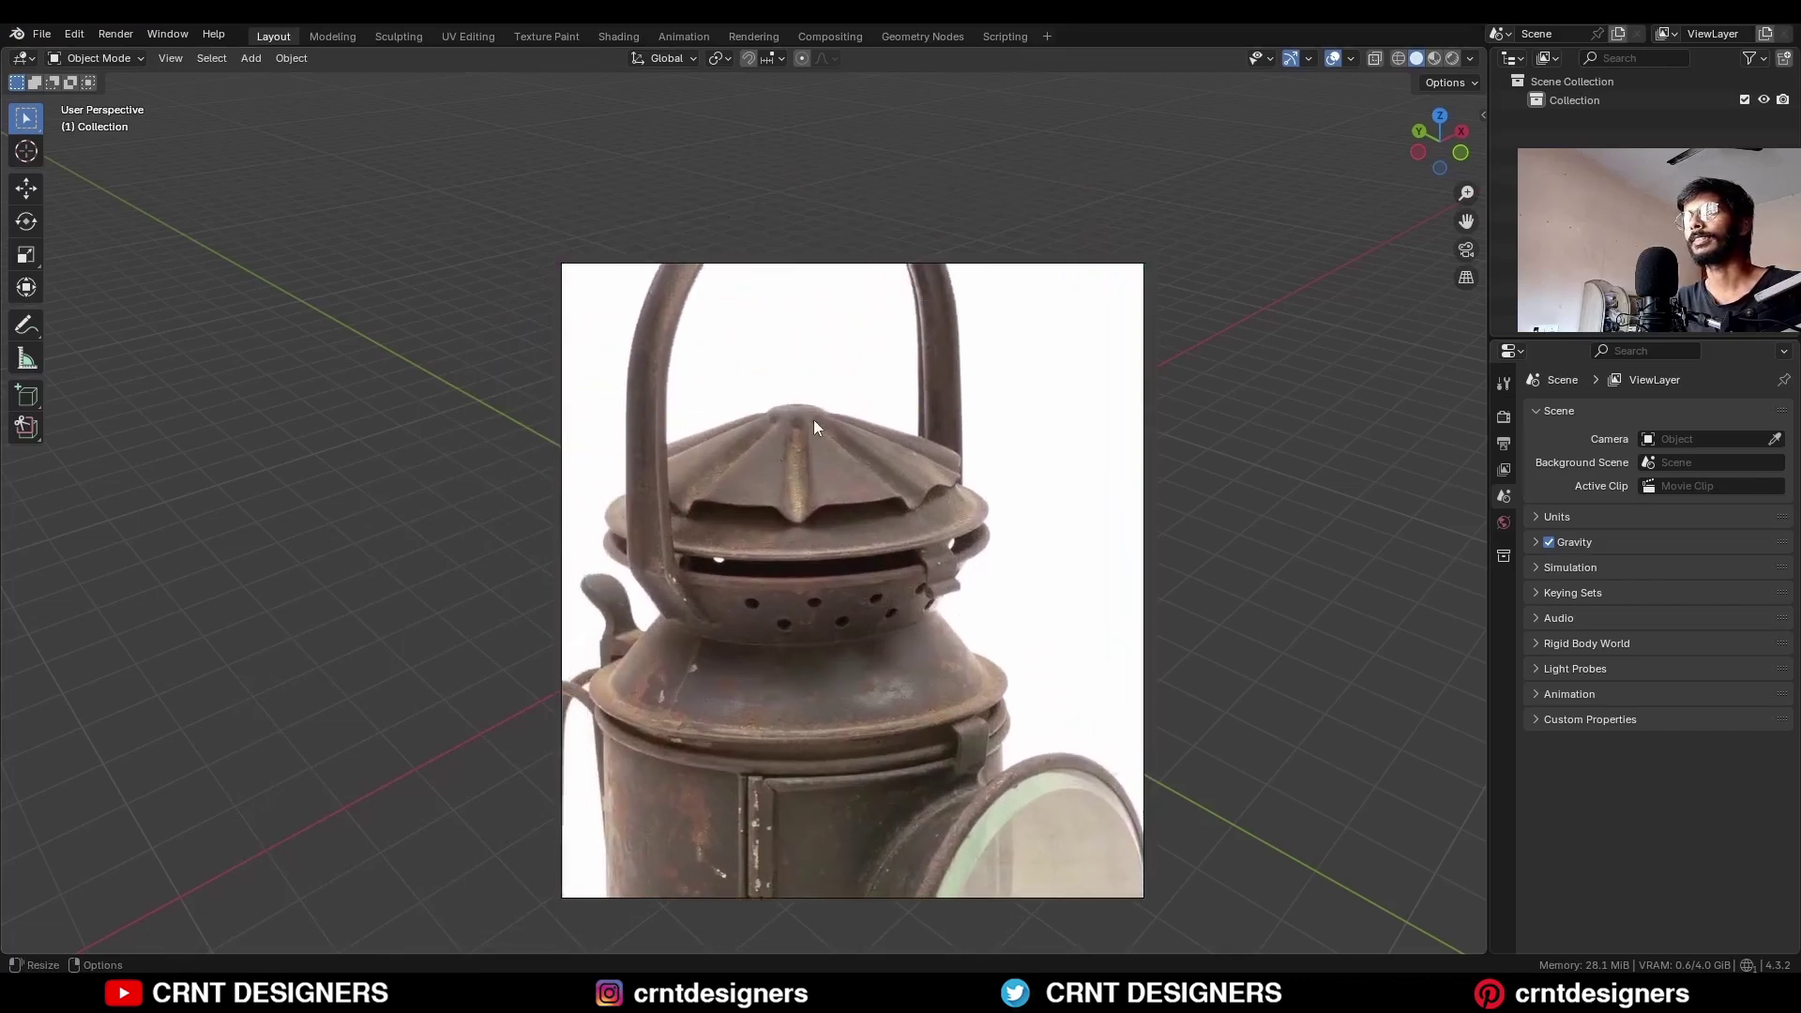
Step: Add a circle mesh with 32 vertices and a 1 m radius at the origin
{"action": "key", "text": "ctrl+m"}
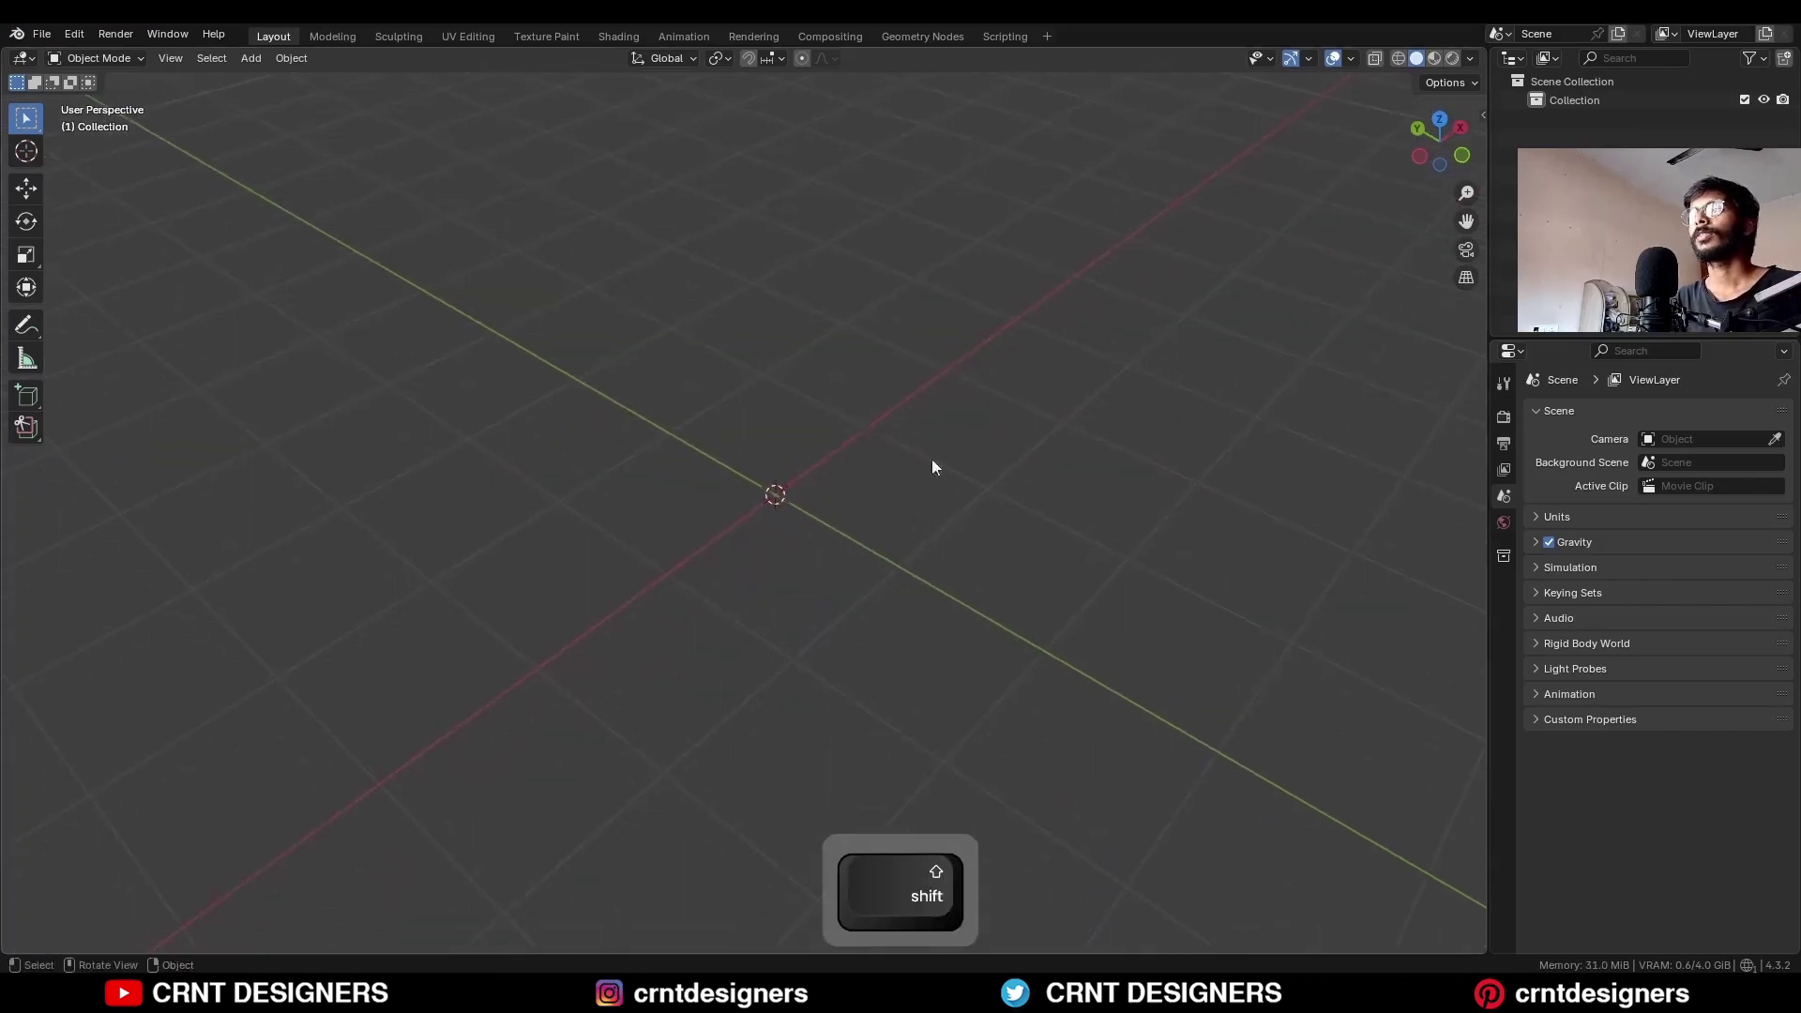
{"action": "key", "text": "shift+a"}
{"action": "mouse_move", "coordinate": [944, 384]}
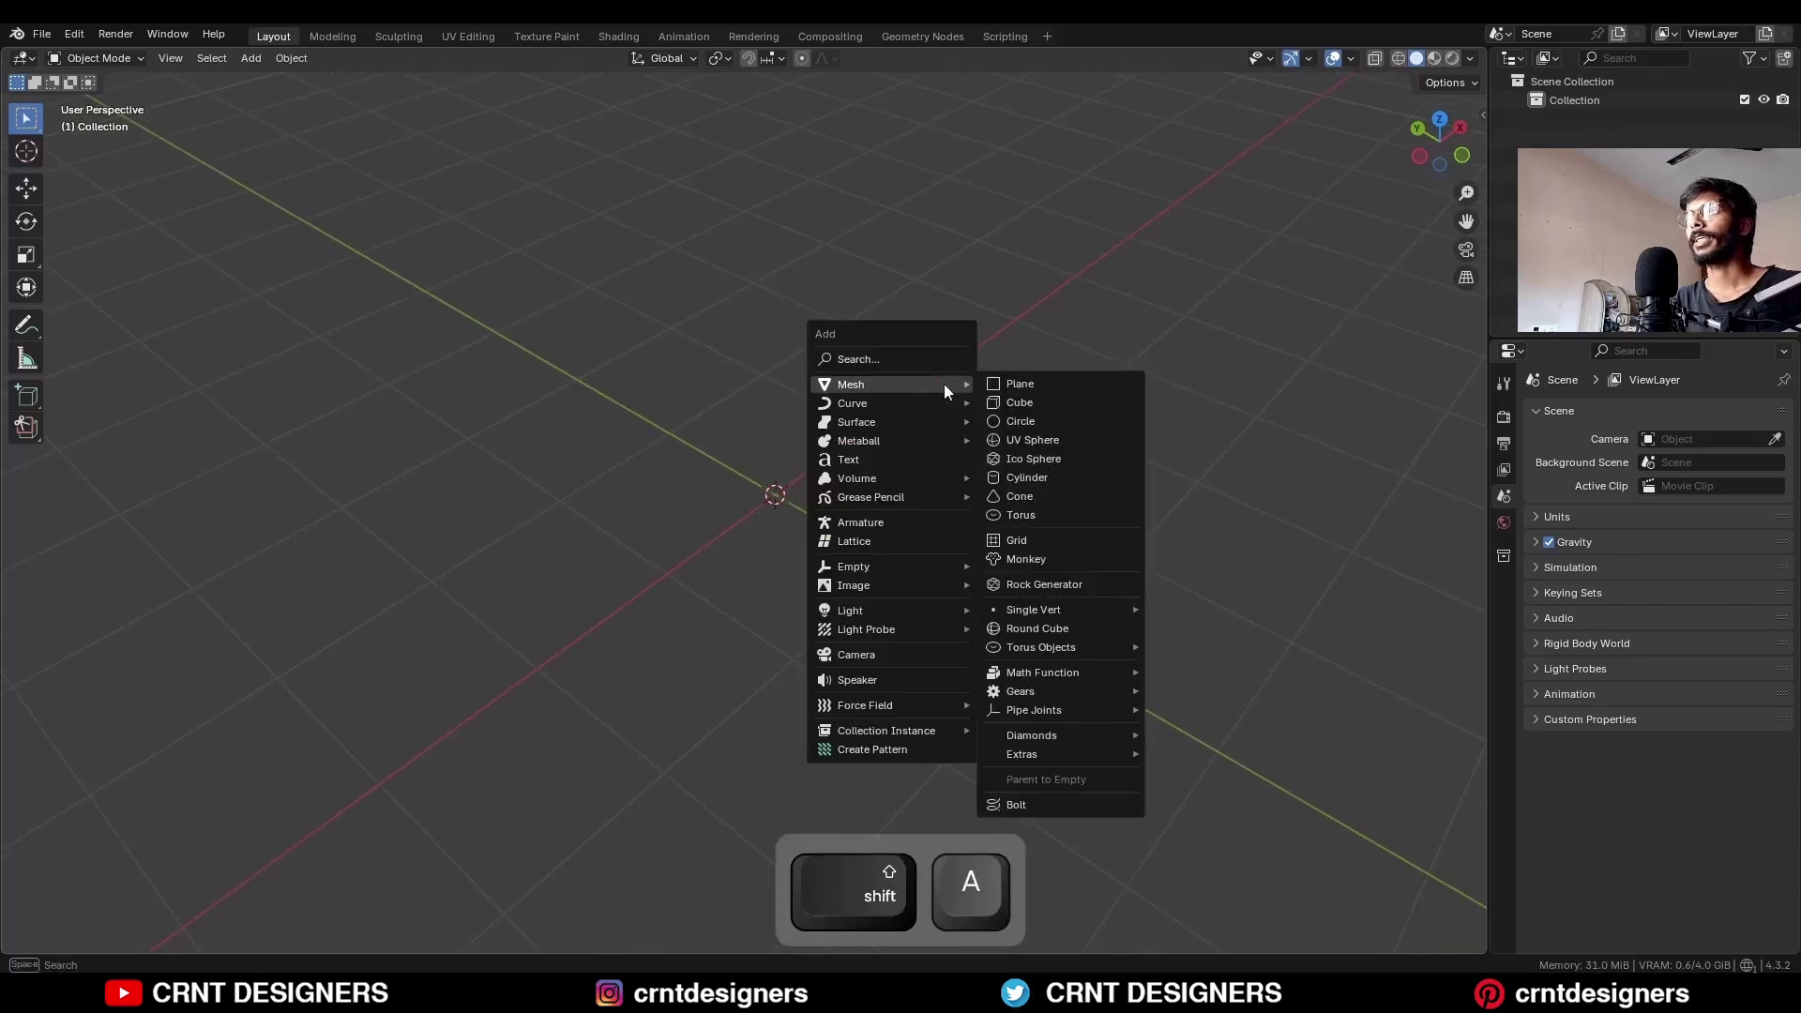
{"action": "left_click", "coordinate": [1010, 420]}
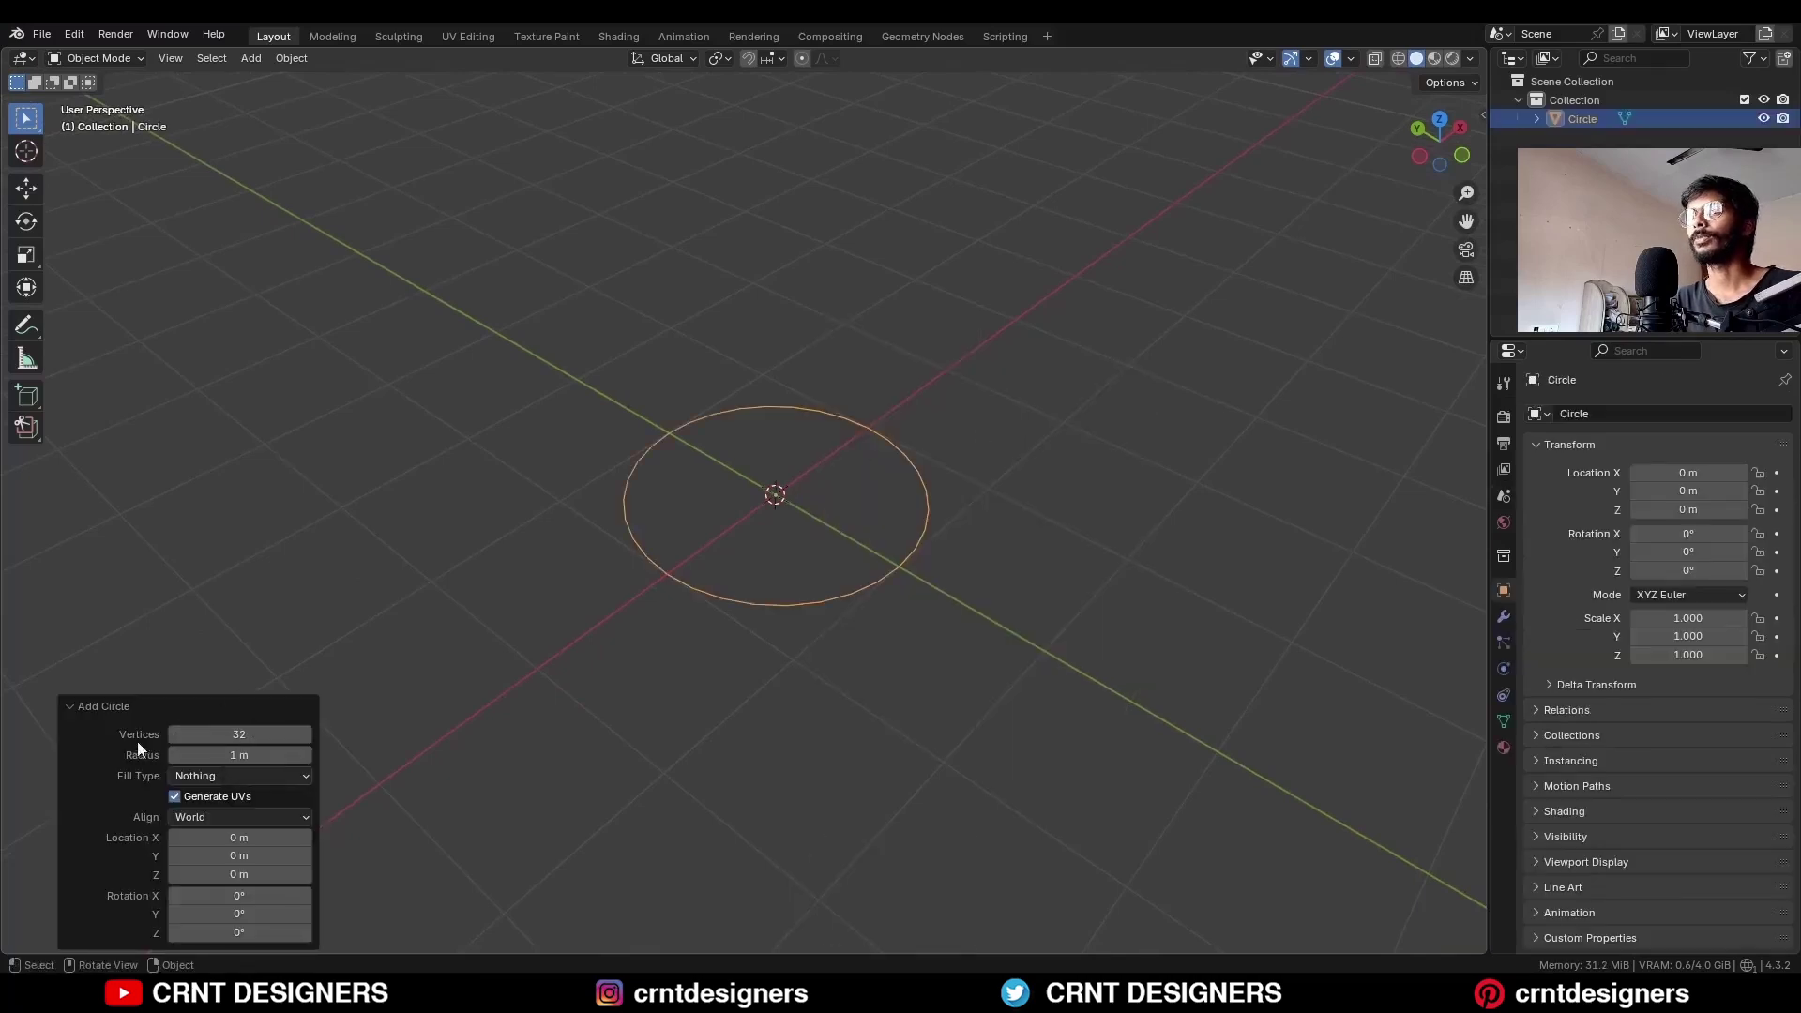
Step: Fill the circle with a face in Edit Mode and inset it by about 0.8 m to form a small central disc
{"action": "key", "text": "Tab"}
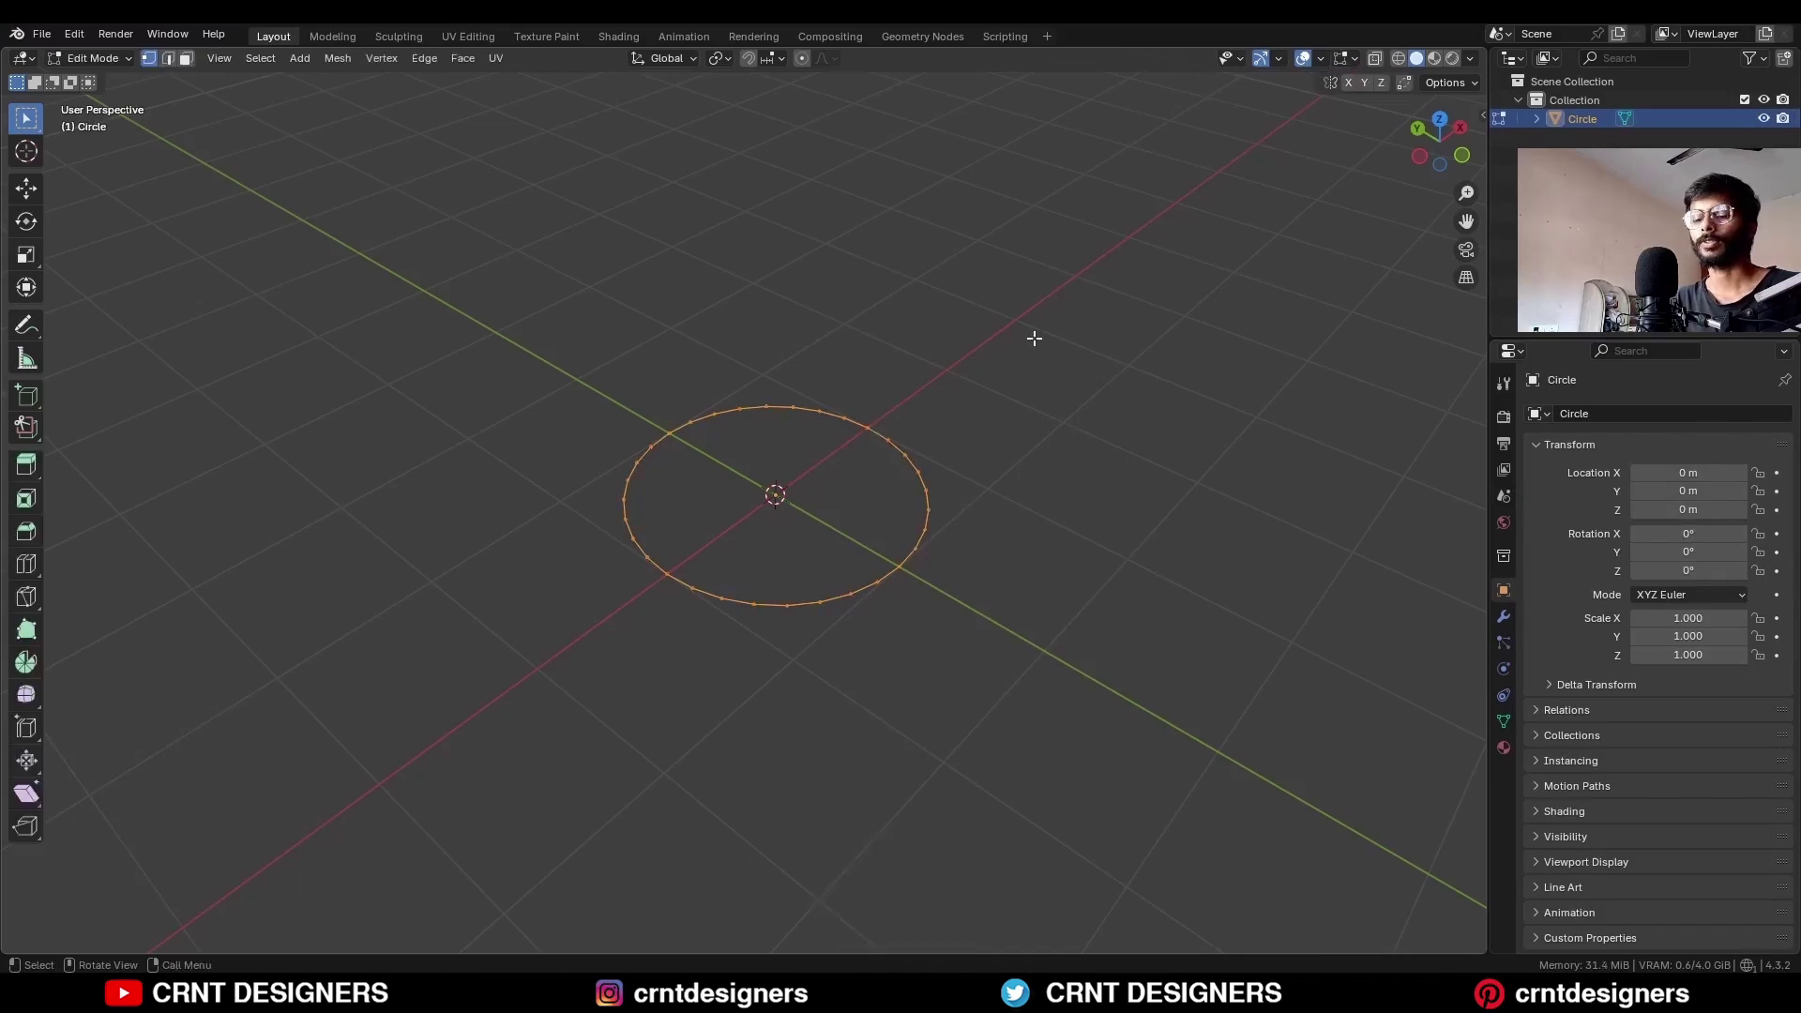
{"action": "key", "text": "f"}
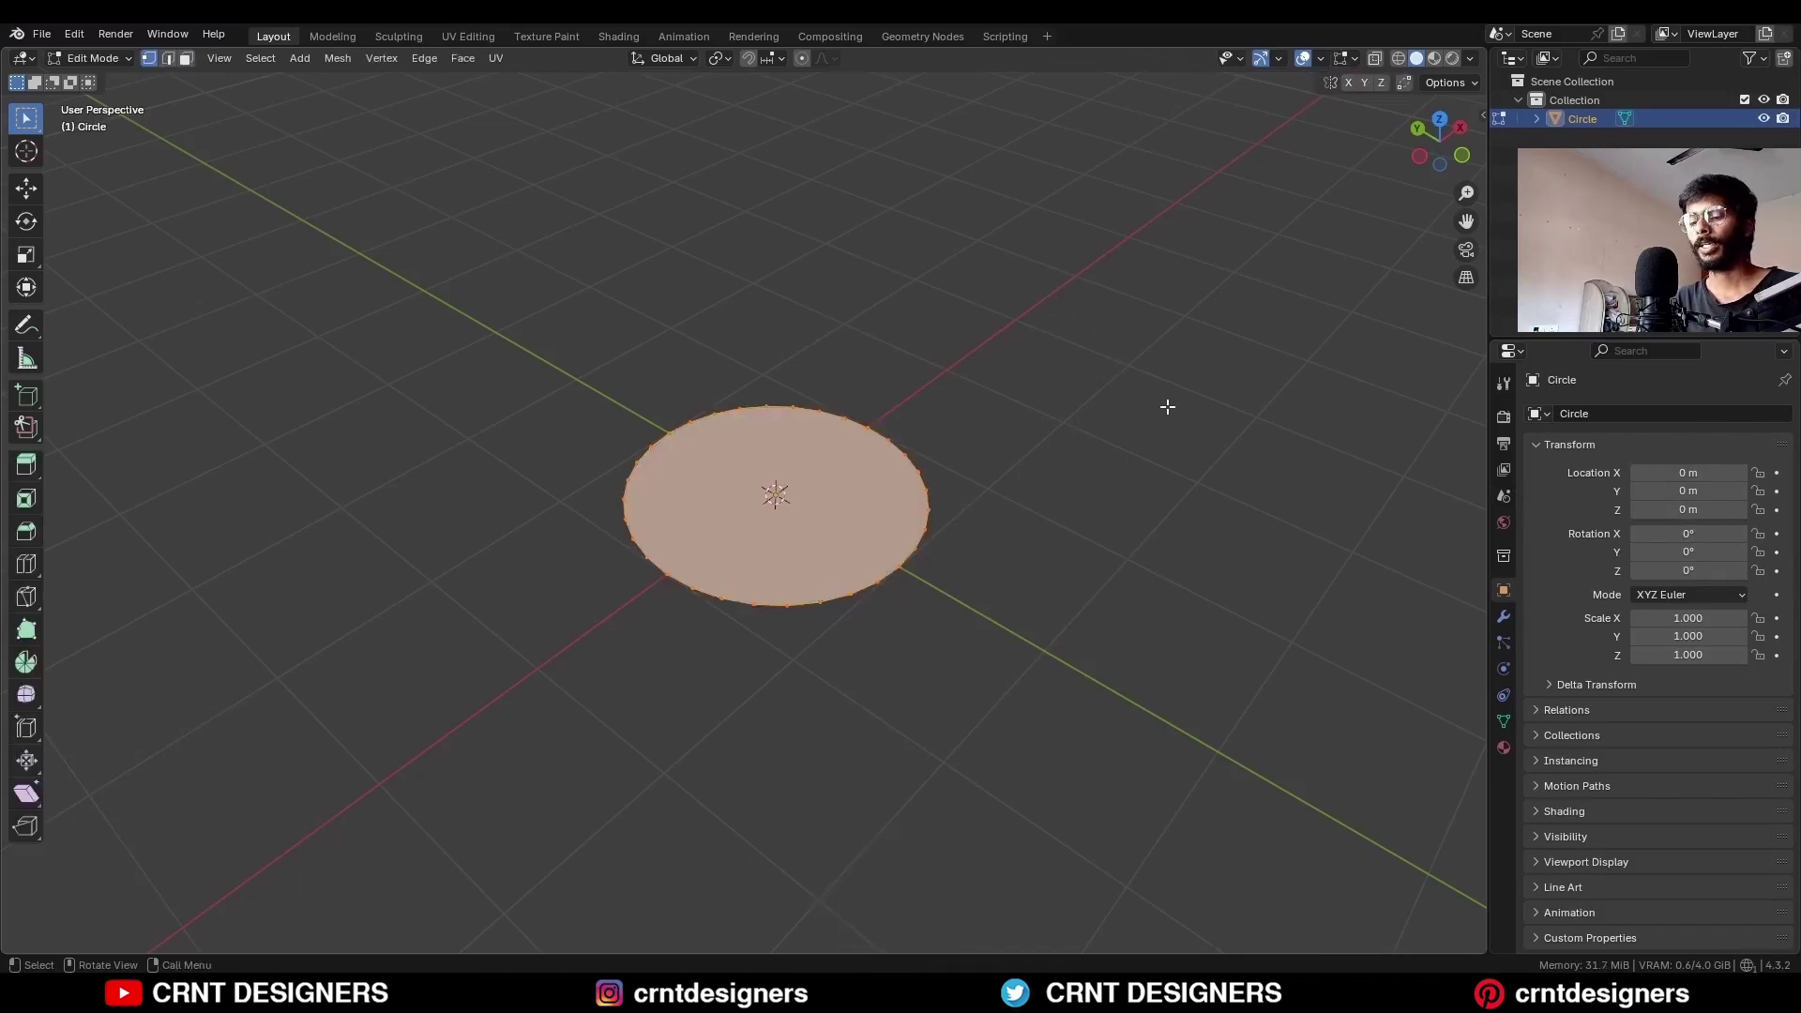
{"action": "key", "text": "i"}
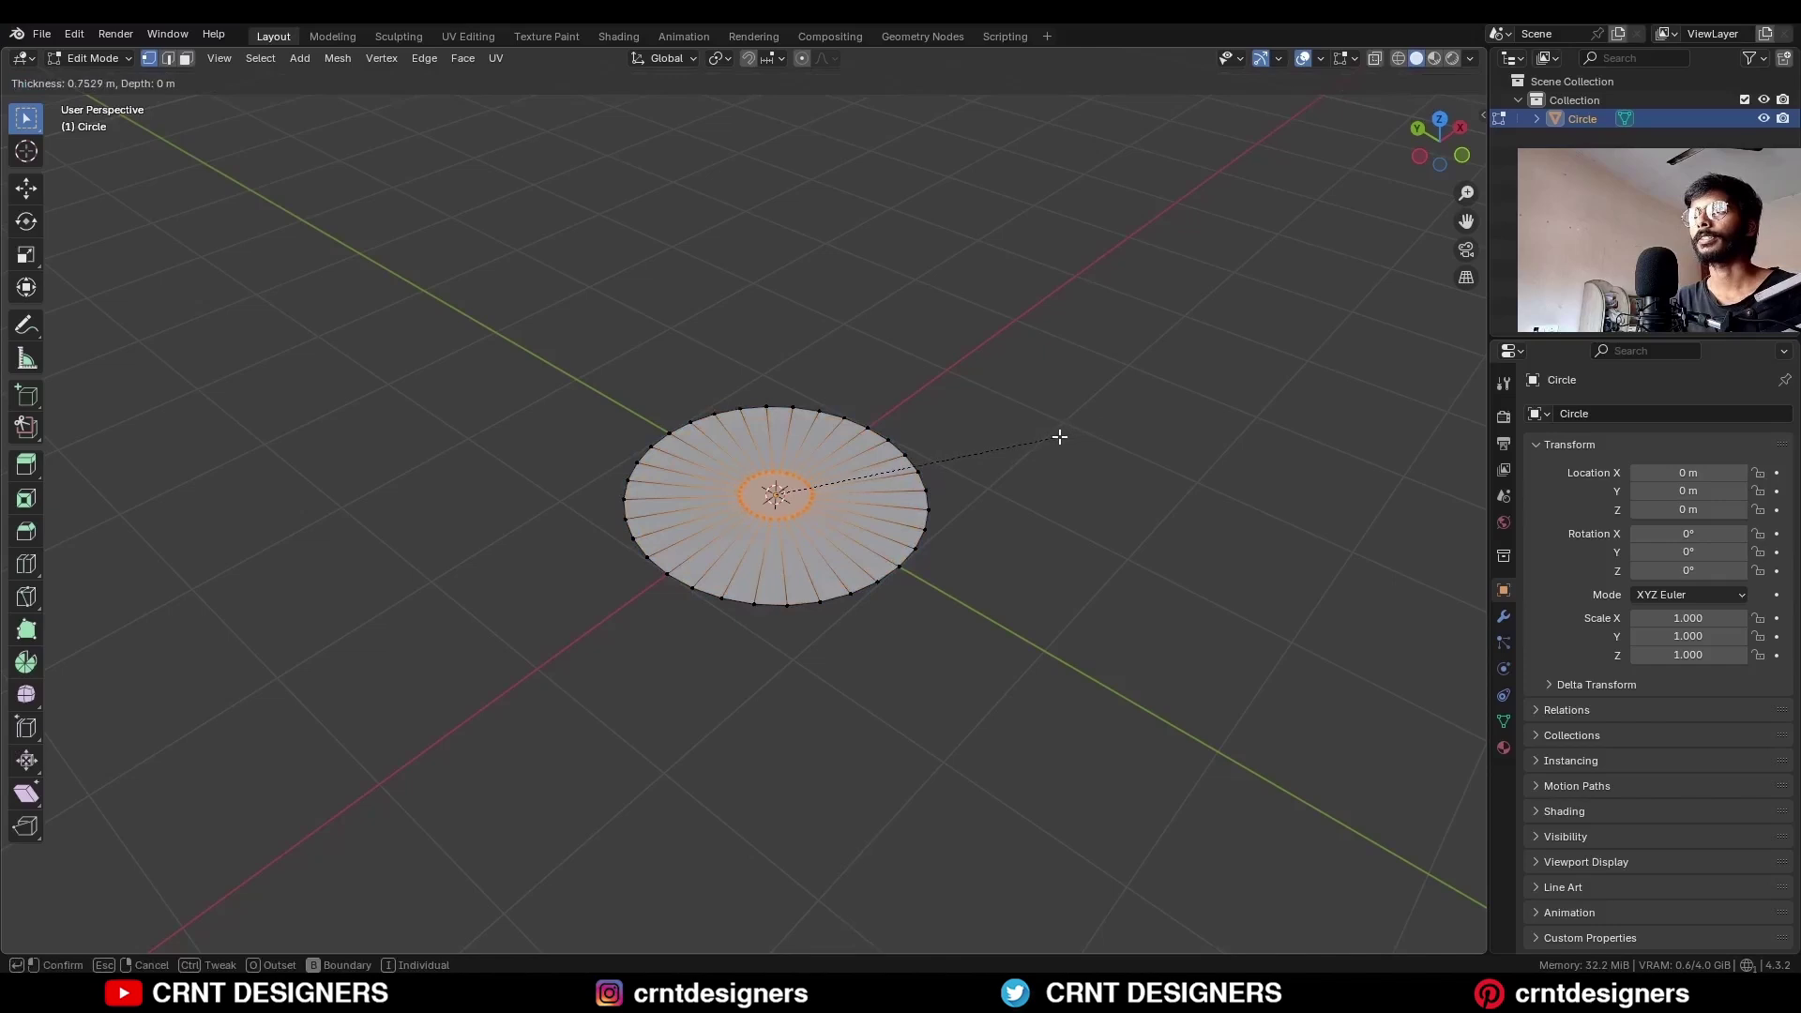
{"action": "left_click", "coordinate": [1078, 428]}
Step: Select every fourth vertex of the outer rim, eight in all, and lower them along Z by about 0.14 m
{"action": "left_click", "coordinate": [1439, 122]}
{"action": "left_click", "coordinate": [847, 625]}
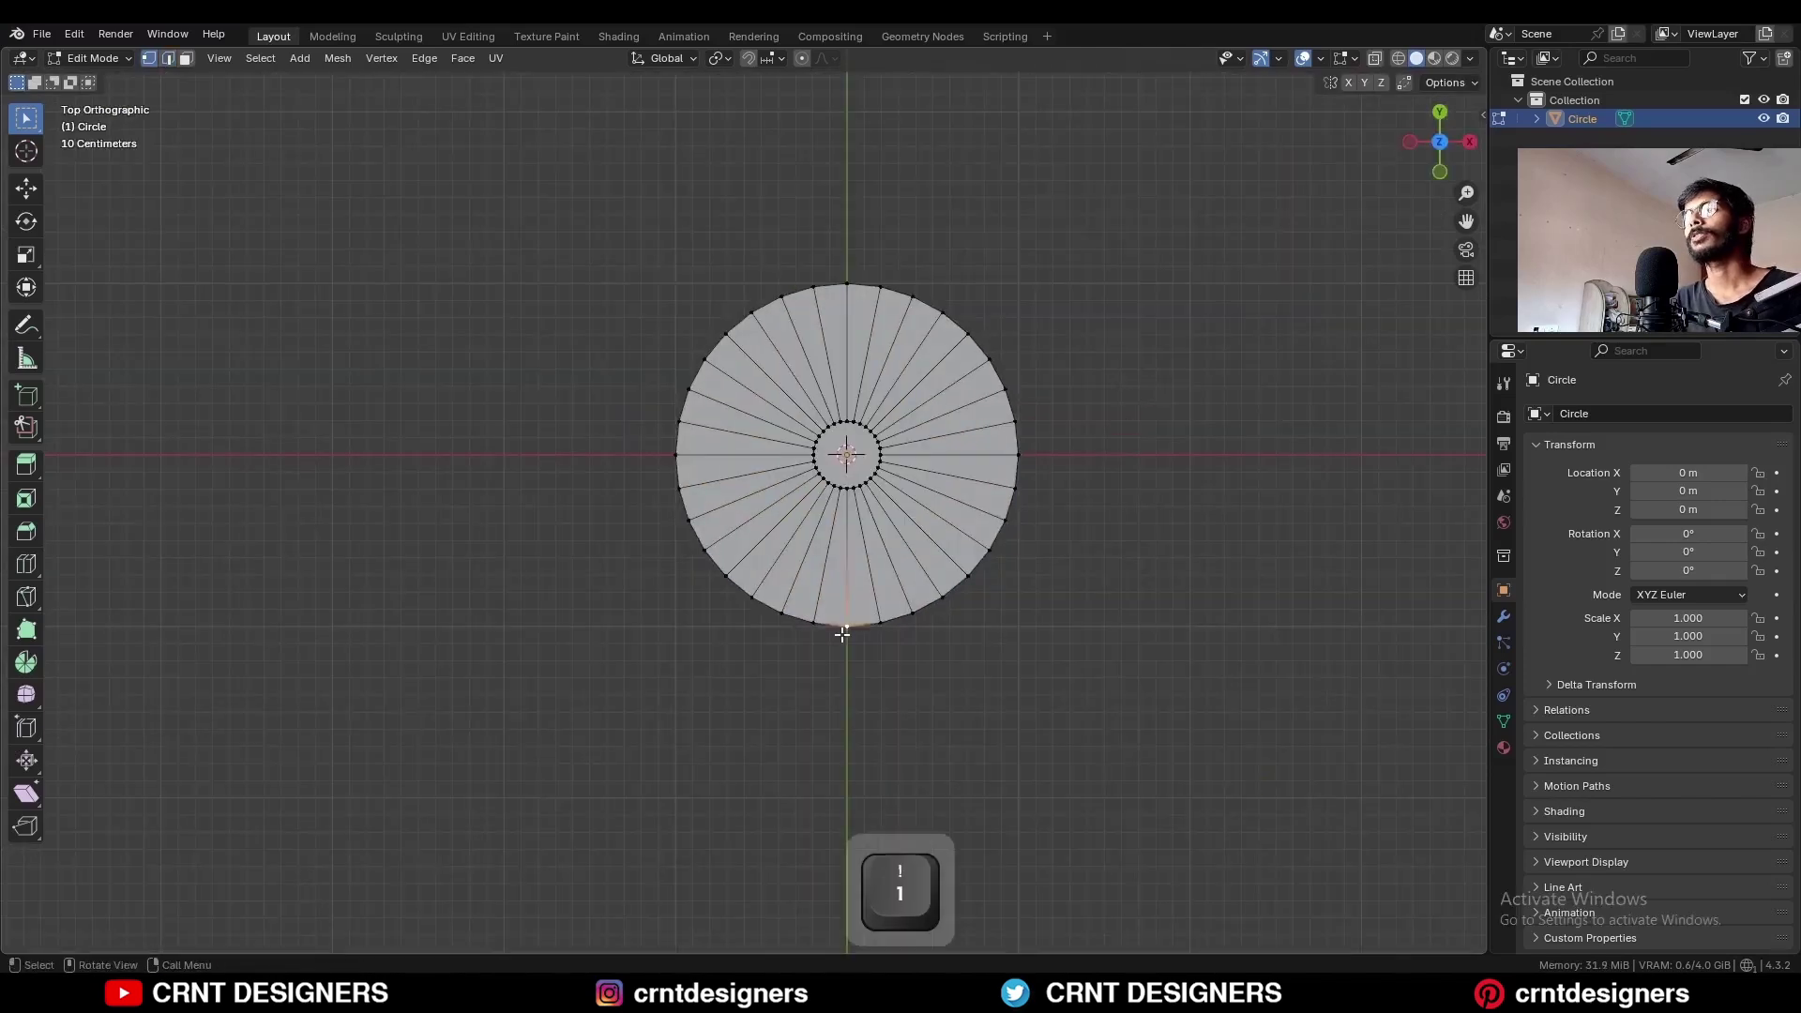
{"action": "middle_click_drag", "start_coordinate": [674, 461], "coordinate": [532, 505], "text": "shift"}
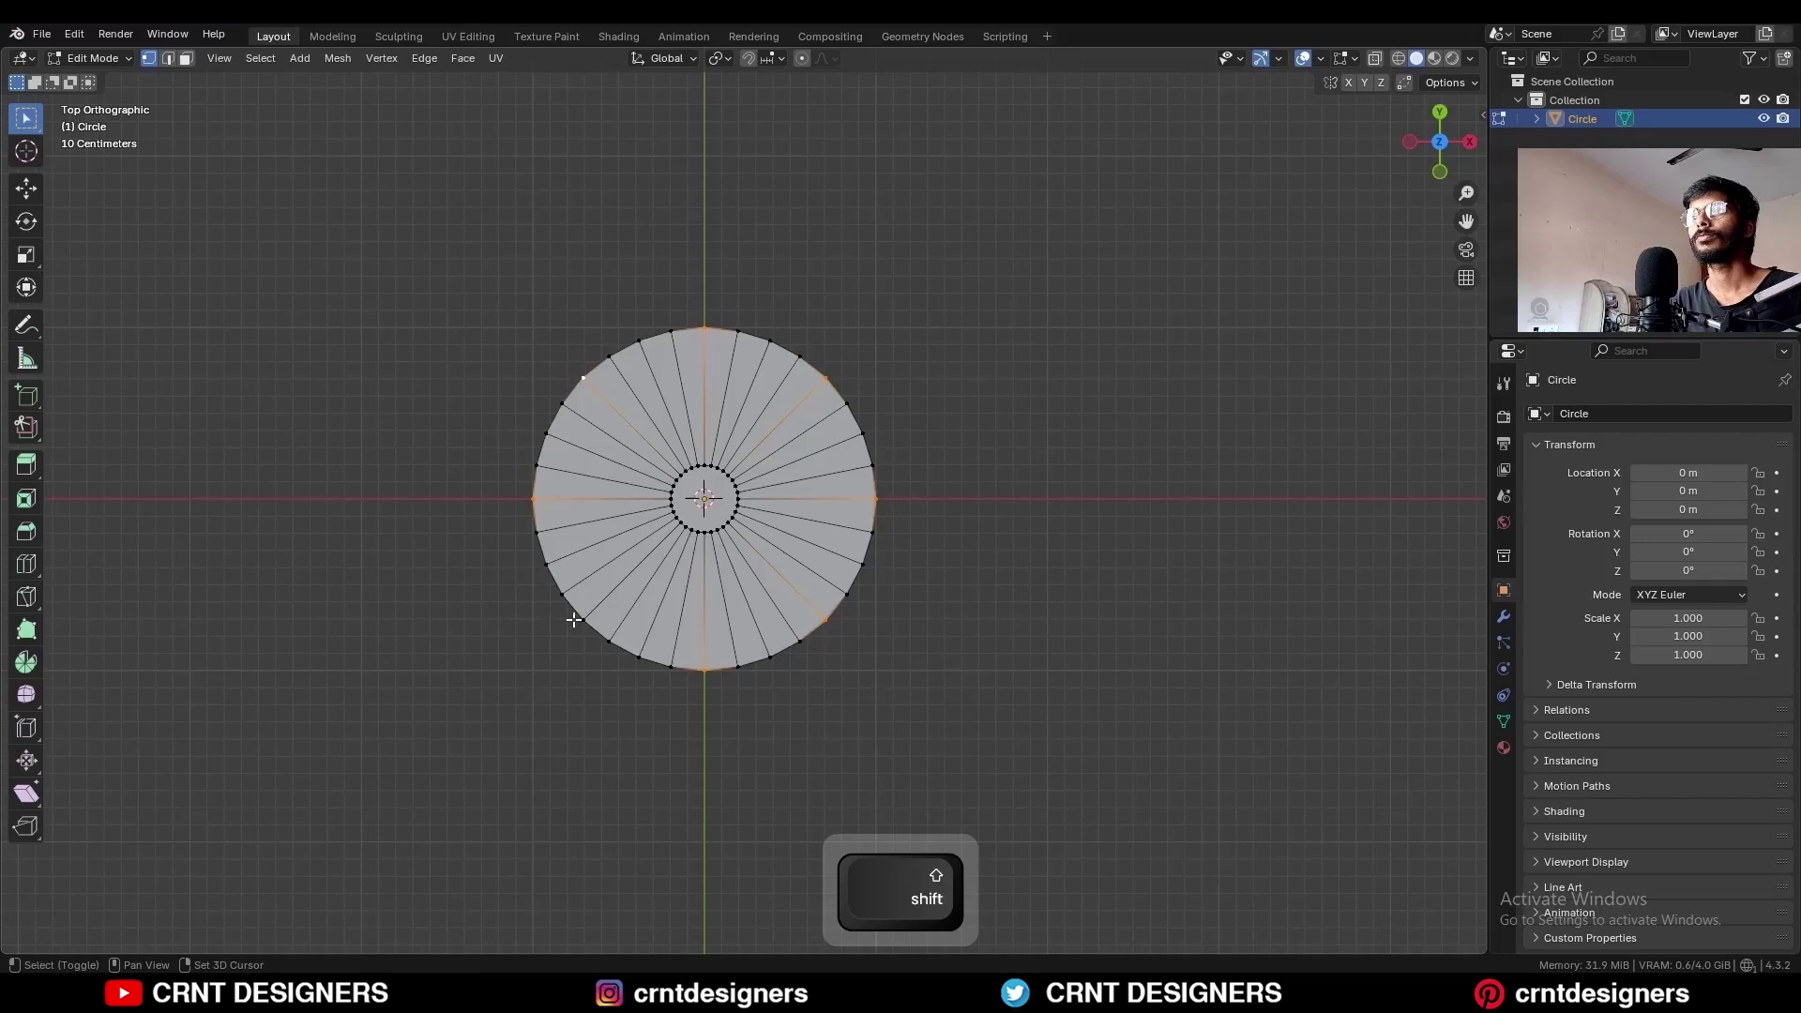
{"action": "middle_click_drag", "start_coordinate": [886, 547], "coordinate": [977, 511]}
{"action": "middle_click_drag", "start_coordinate": [976, 511], "coordinate": [978, 503], "text": "shift"}
{"action": "left_click_drag", "start_coordinate": [755, 443], "coordinate": [755, 471]}
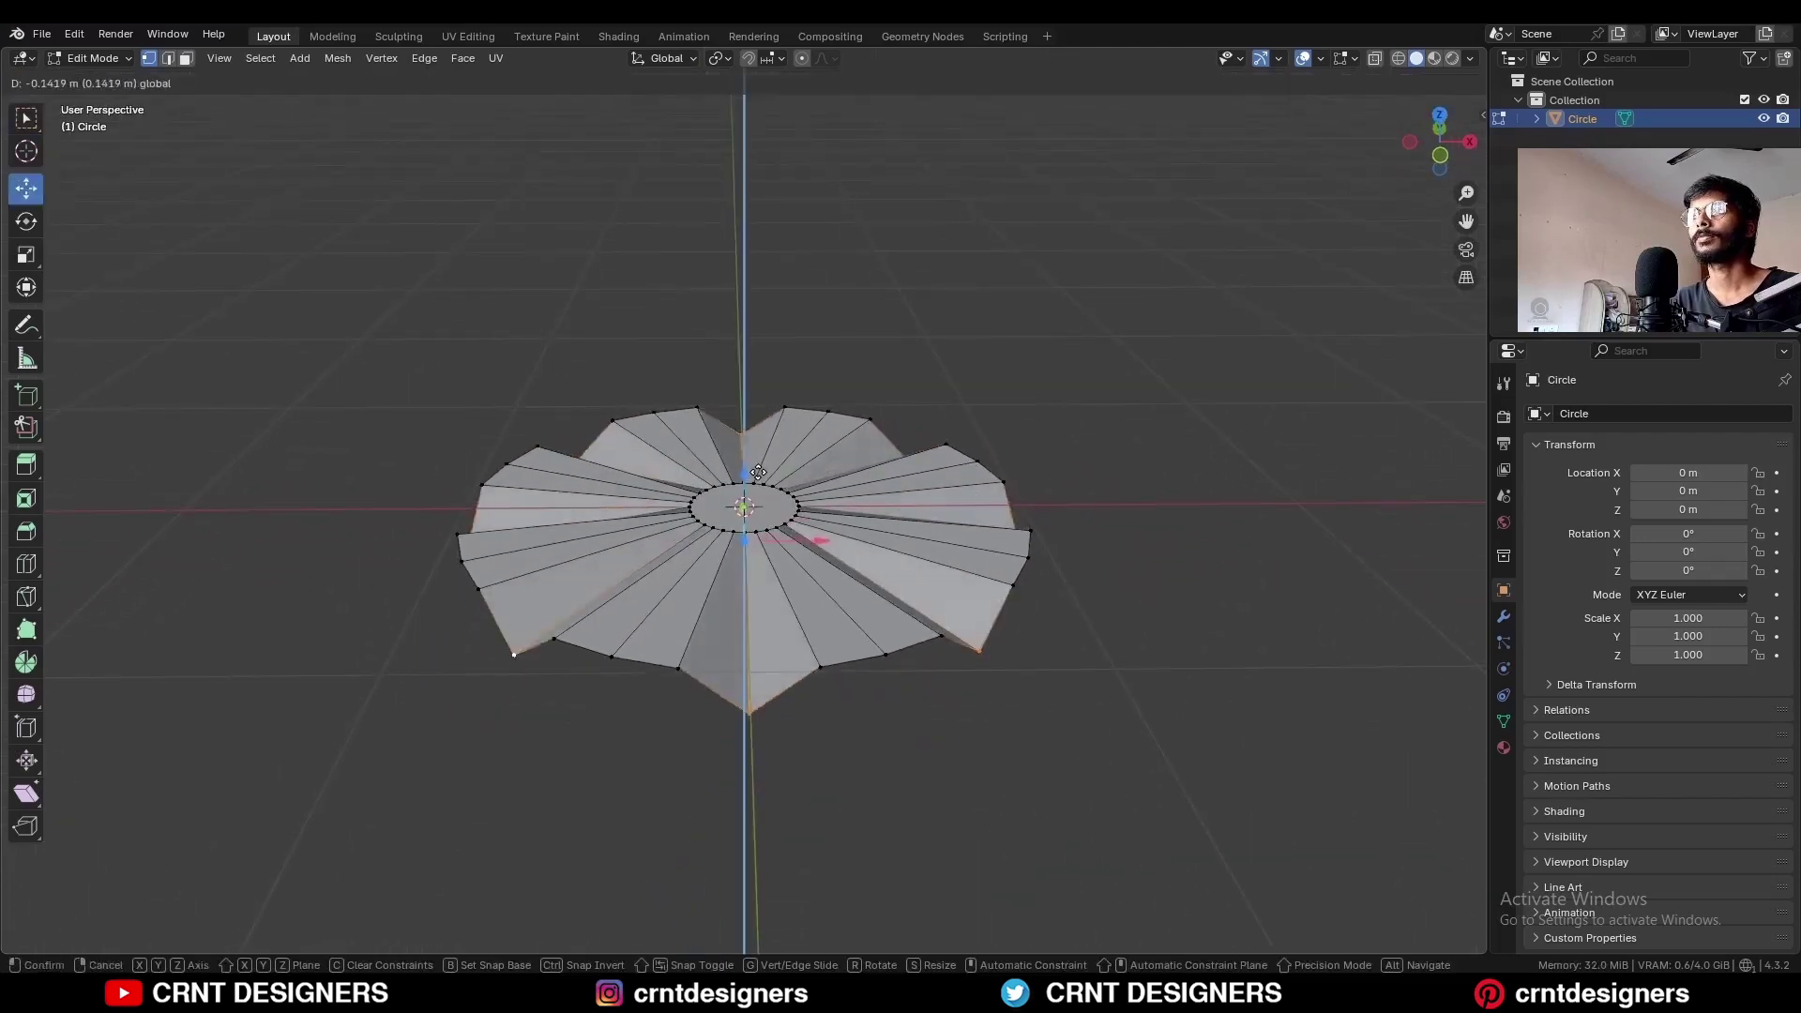
{"action": "left_click", "coordinate": [757, 472]}
Step: Select the whole outer edge loop and move it down 0.2 m along Z to slope the cap
{"action": "middle_click_drag", "start_coordinate": [821, 464], "coordinate": [886, 614]}
{"action": "key", "text": "2"}
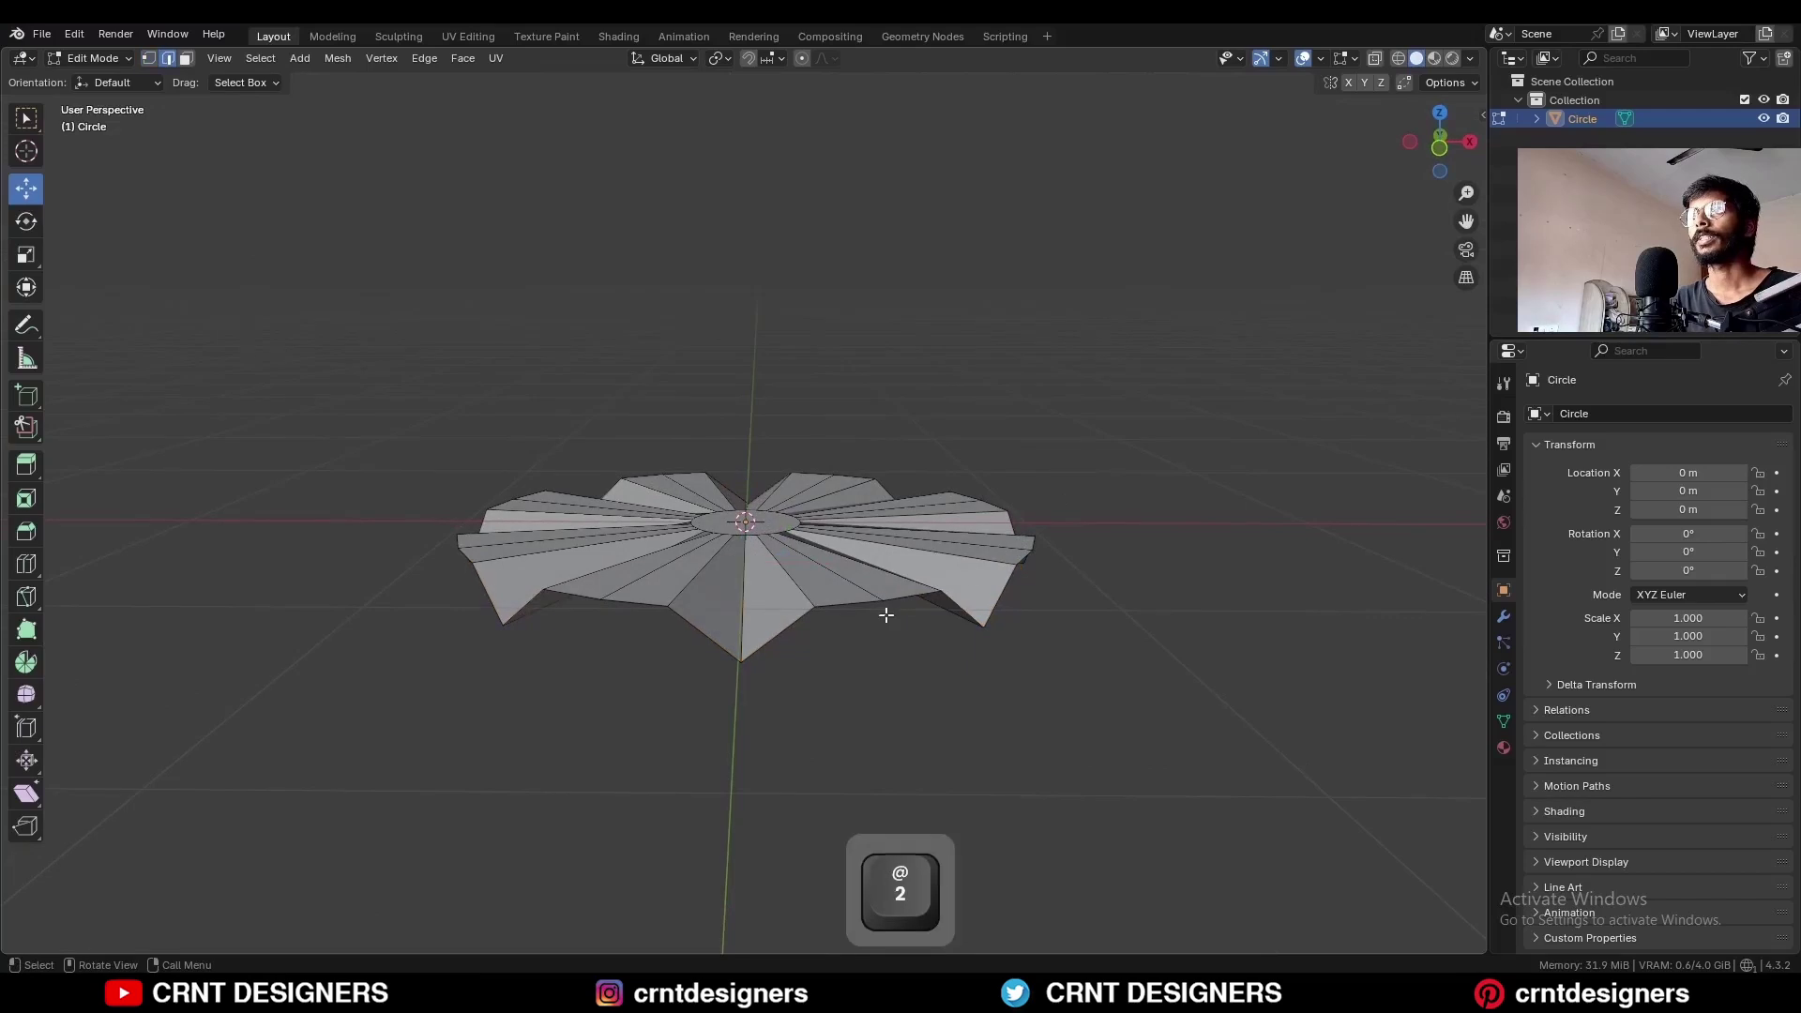
{"action": "left_click", "coordinate": [863, 609], "text": "alt"}
{"action": "key", "text": "KP_1"}
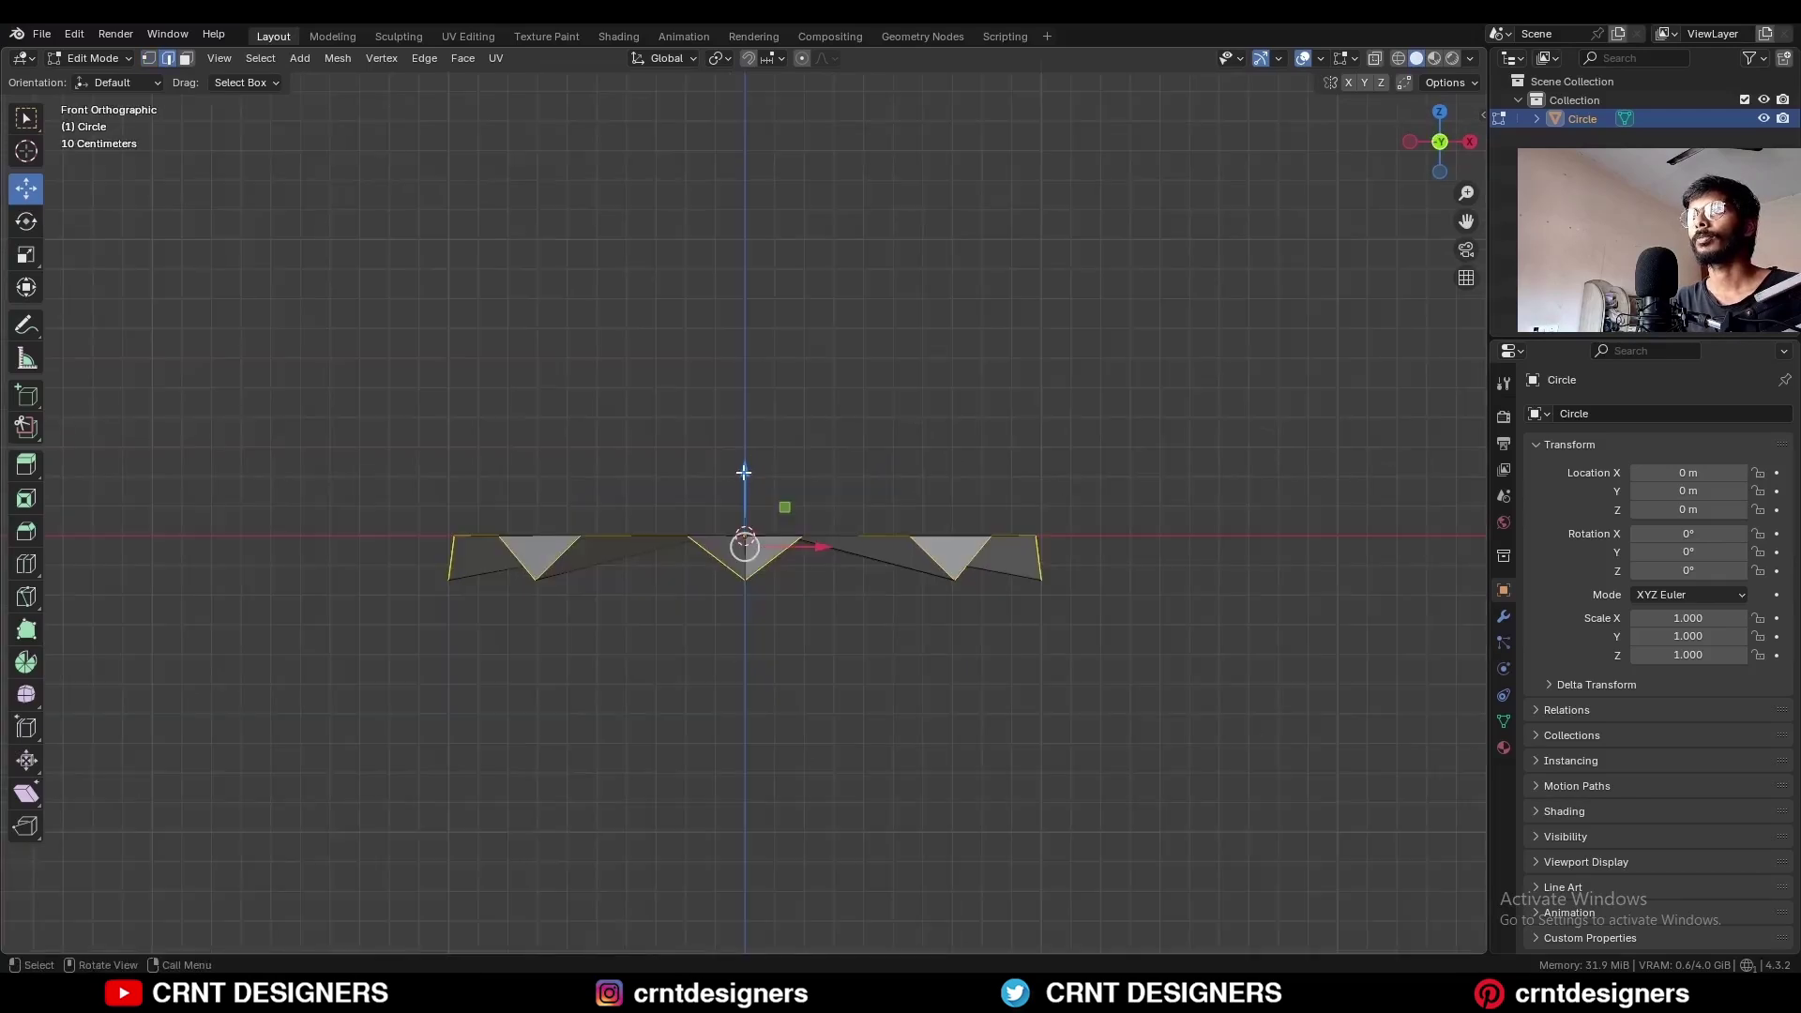
{"action": "key", "text": "g"}
{"action": "key", "text": "z"}
{"action": "left_click", "coordinate": [741, 534]}
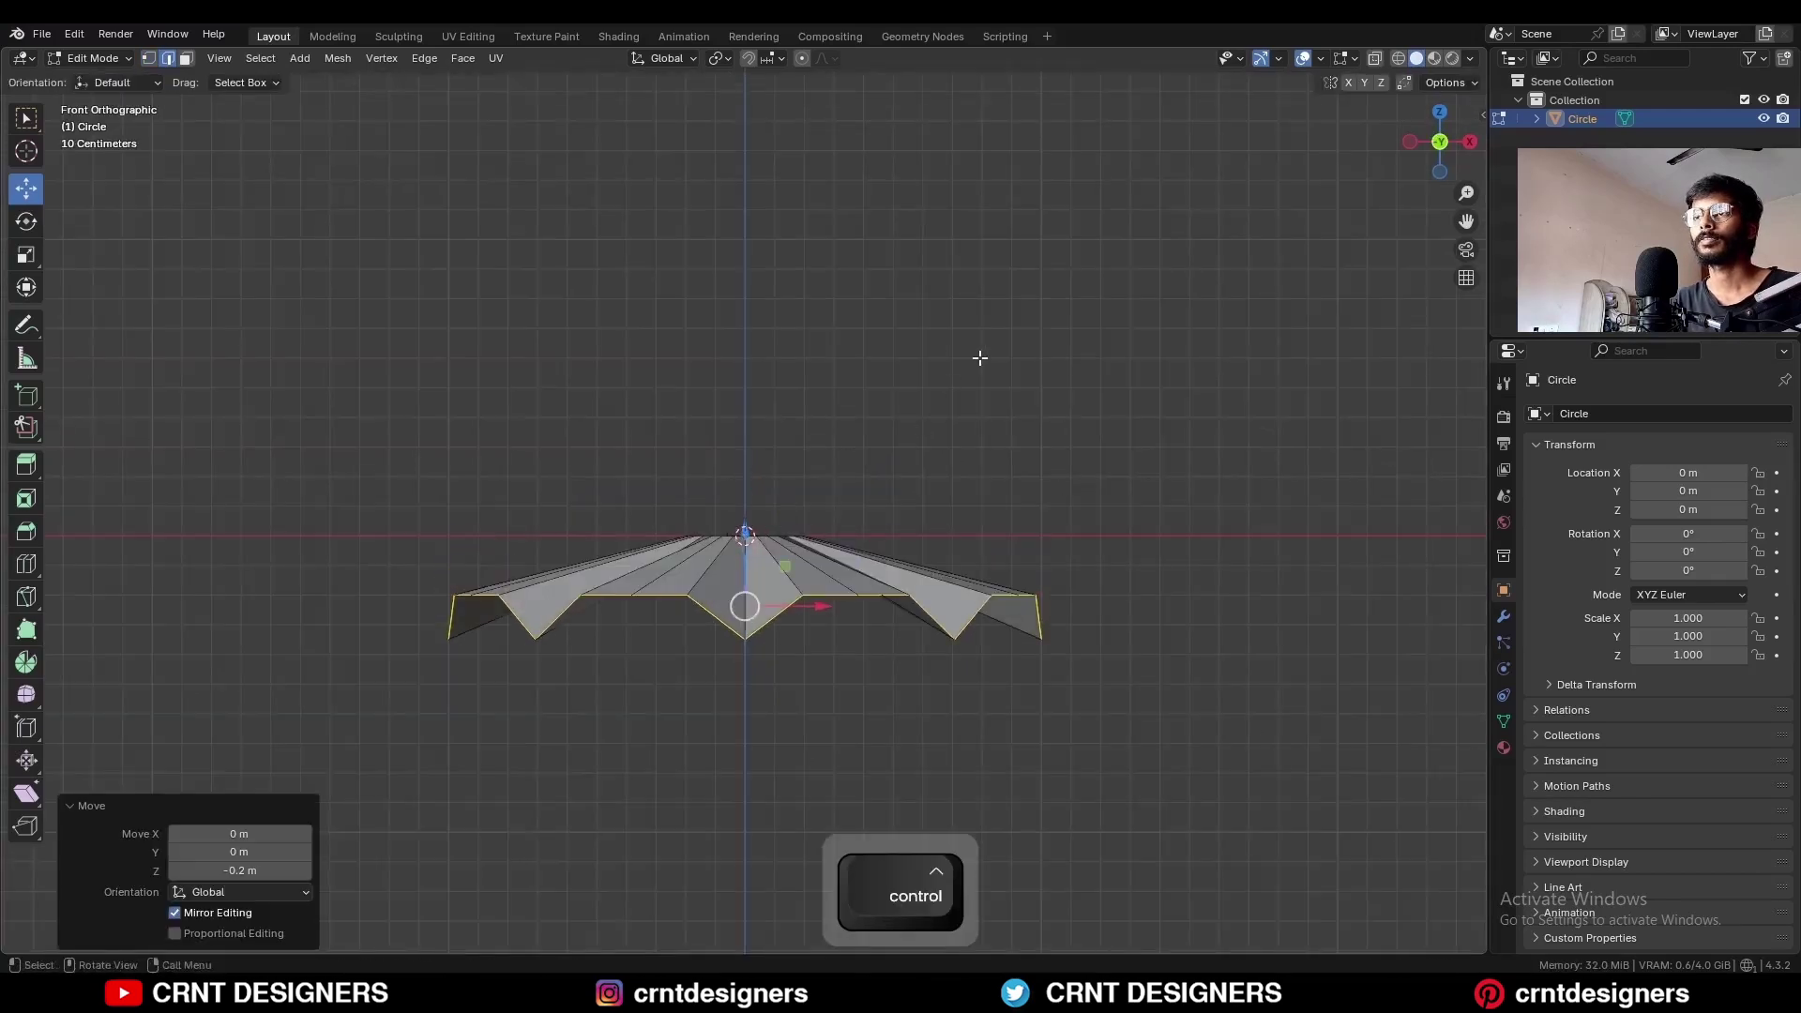
Step: Extrude the central disc face upward by about 0.07 m
{"action": "middle_click_drag", "start_coordinate": [951, 438], "coordinate": [811, 512]}
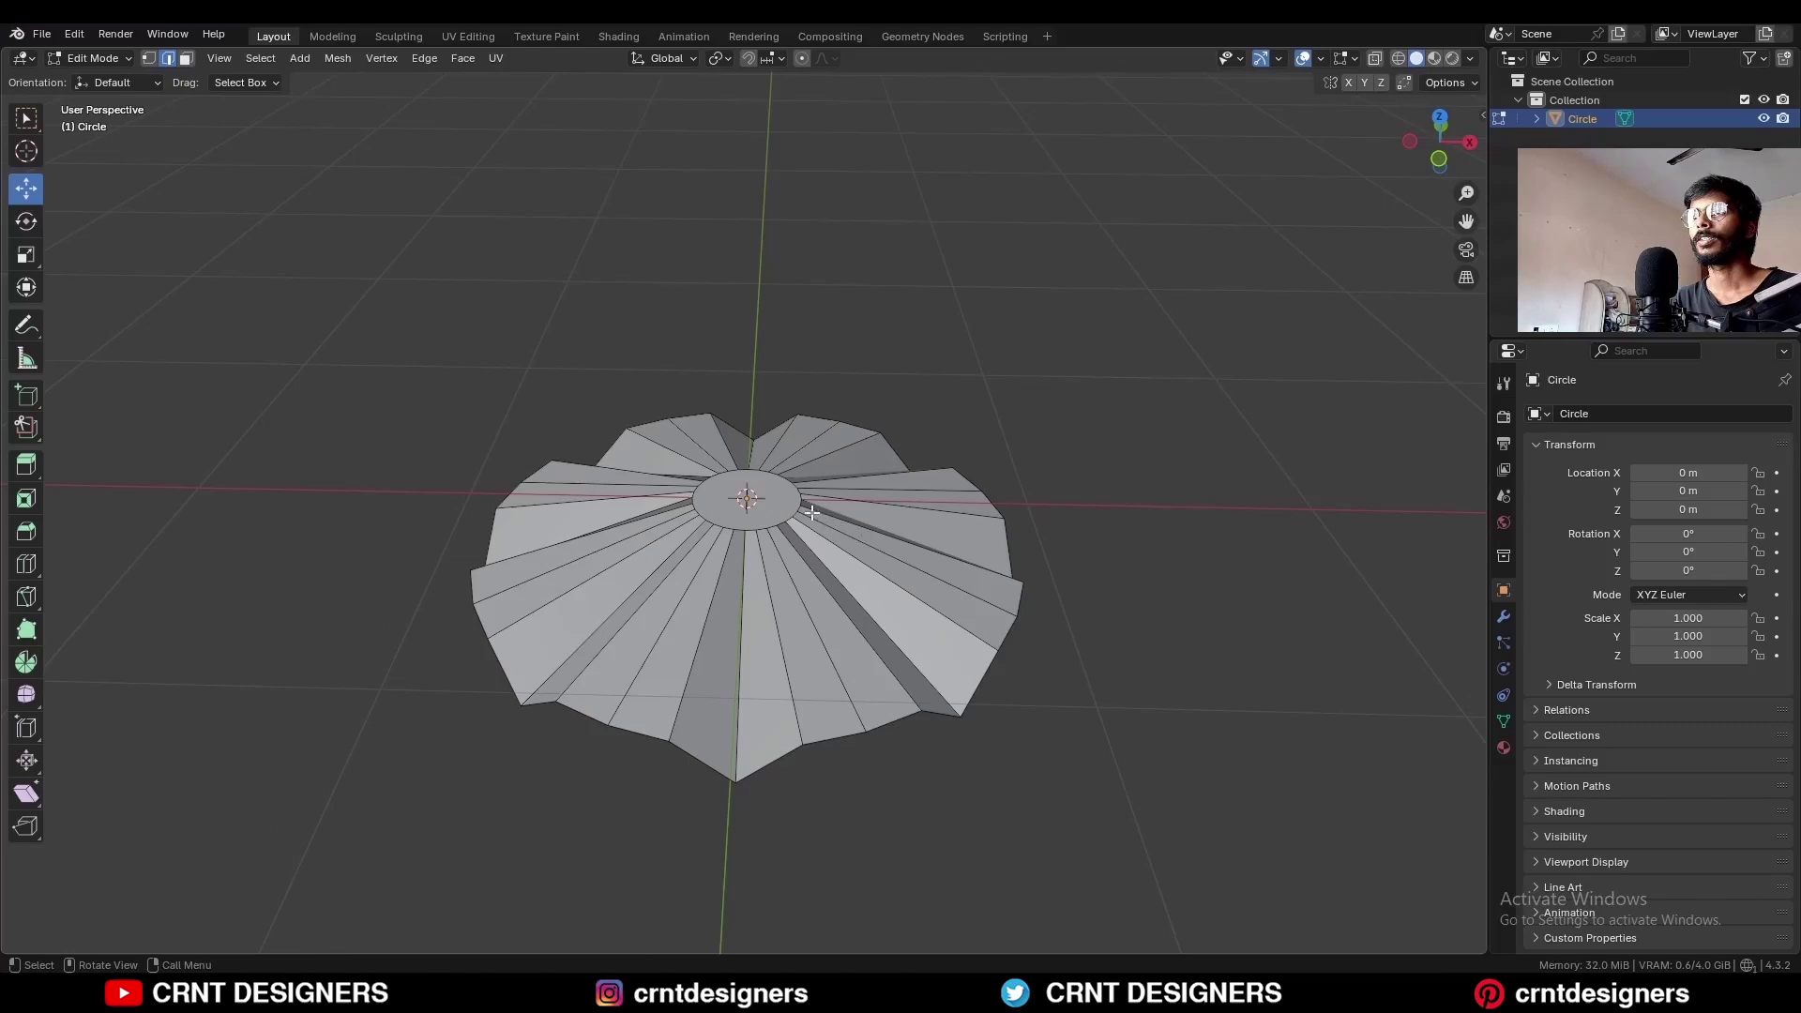
{"action": "left_click", "coordinate": [748, 498]}
{"action": "key", "text": "e"}
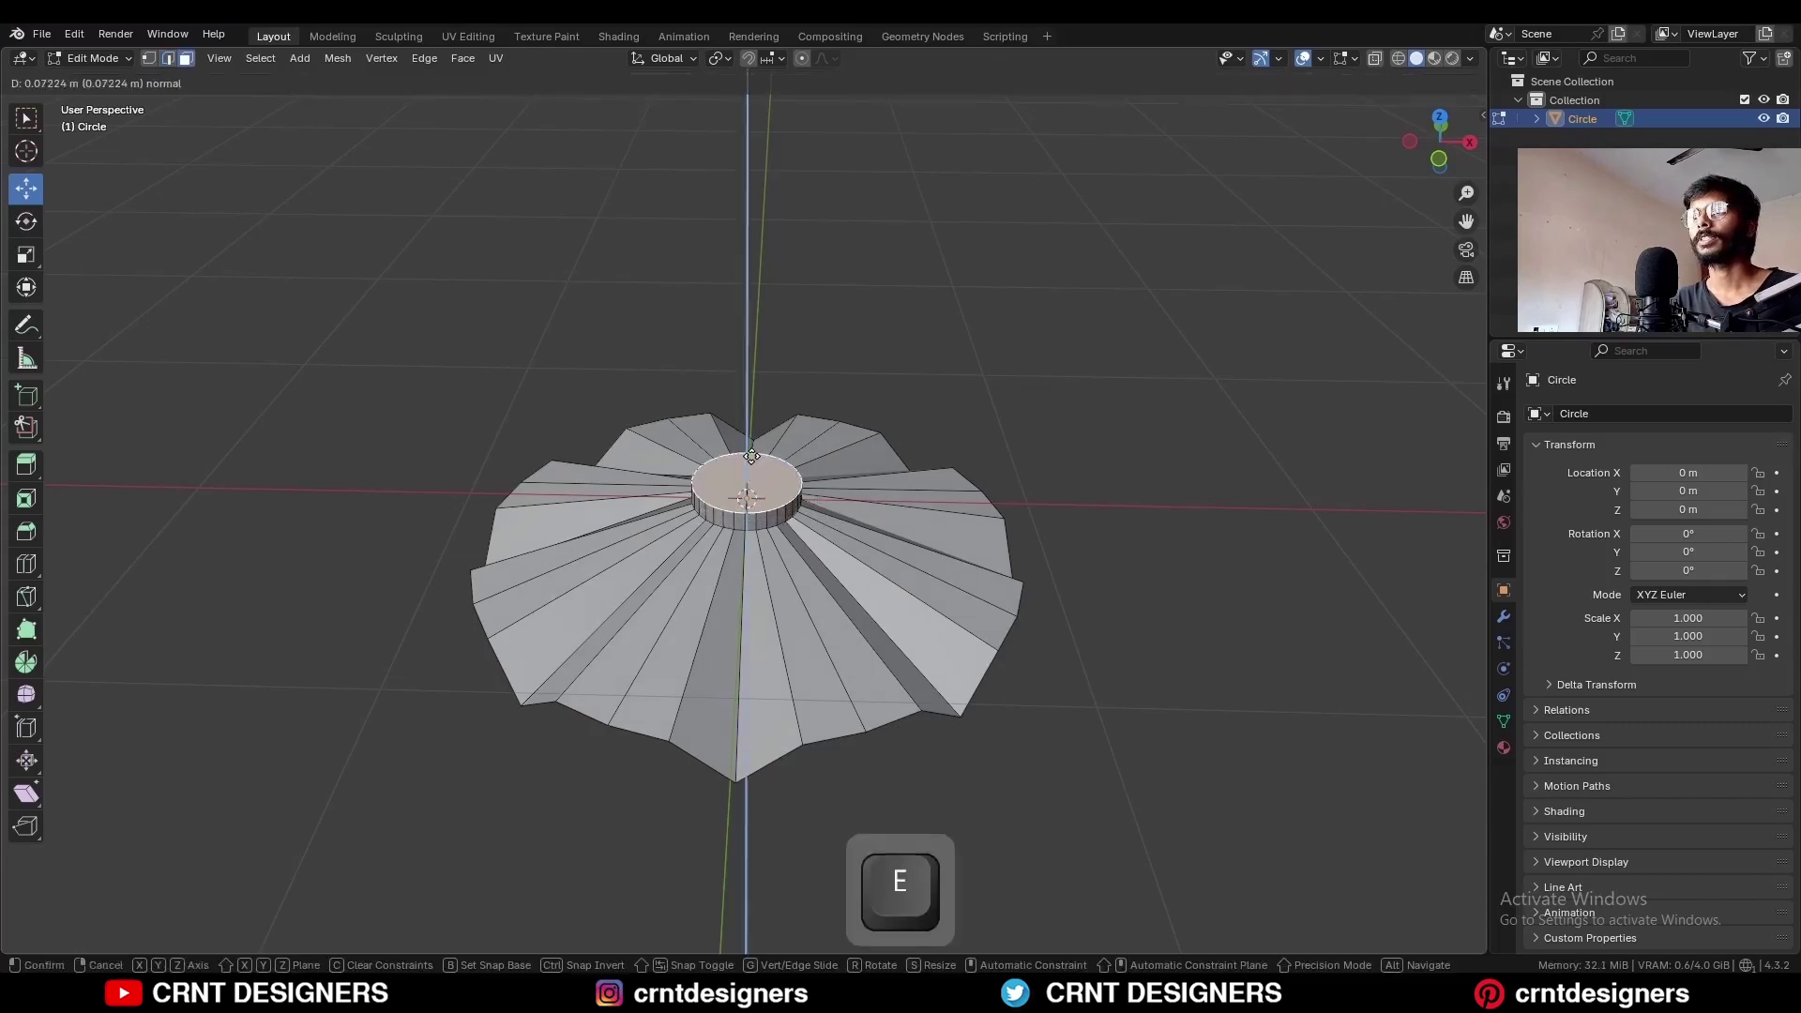
{"action": "left_click", "coordinate": [751, 456]}
Step: Scale the two outer vertices flanking the front fold's tip to 0.5 along X to narrow the fold
{"action": "middle_click_drag", "start_coordinate": [751, 456], "coordinate": [741, 739]}
{"action": "left_click", "coordinate": [1439, 122]}
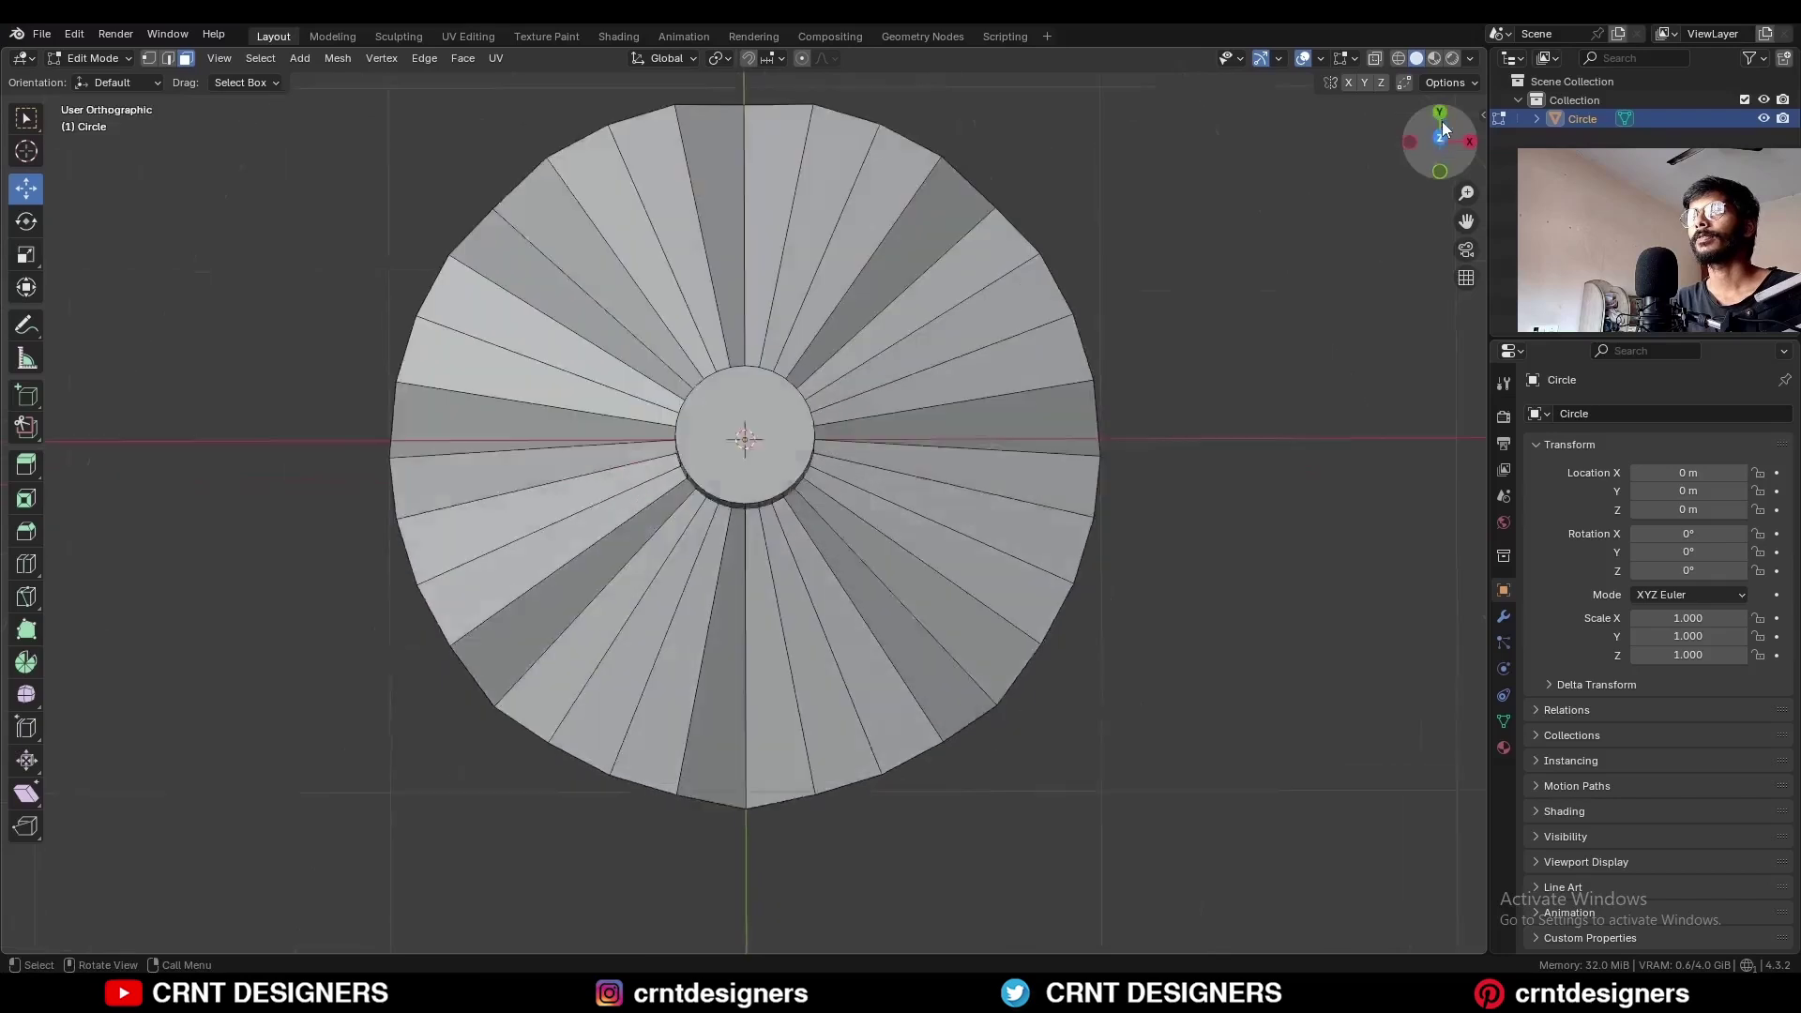
{"action": "middle_click_drag", "start_coordinate": [830, 806], "coordinate": [836, 830], "text": "shift"}
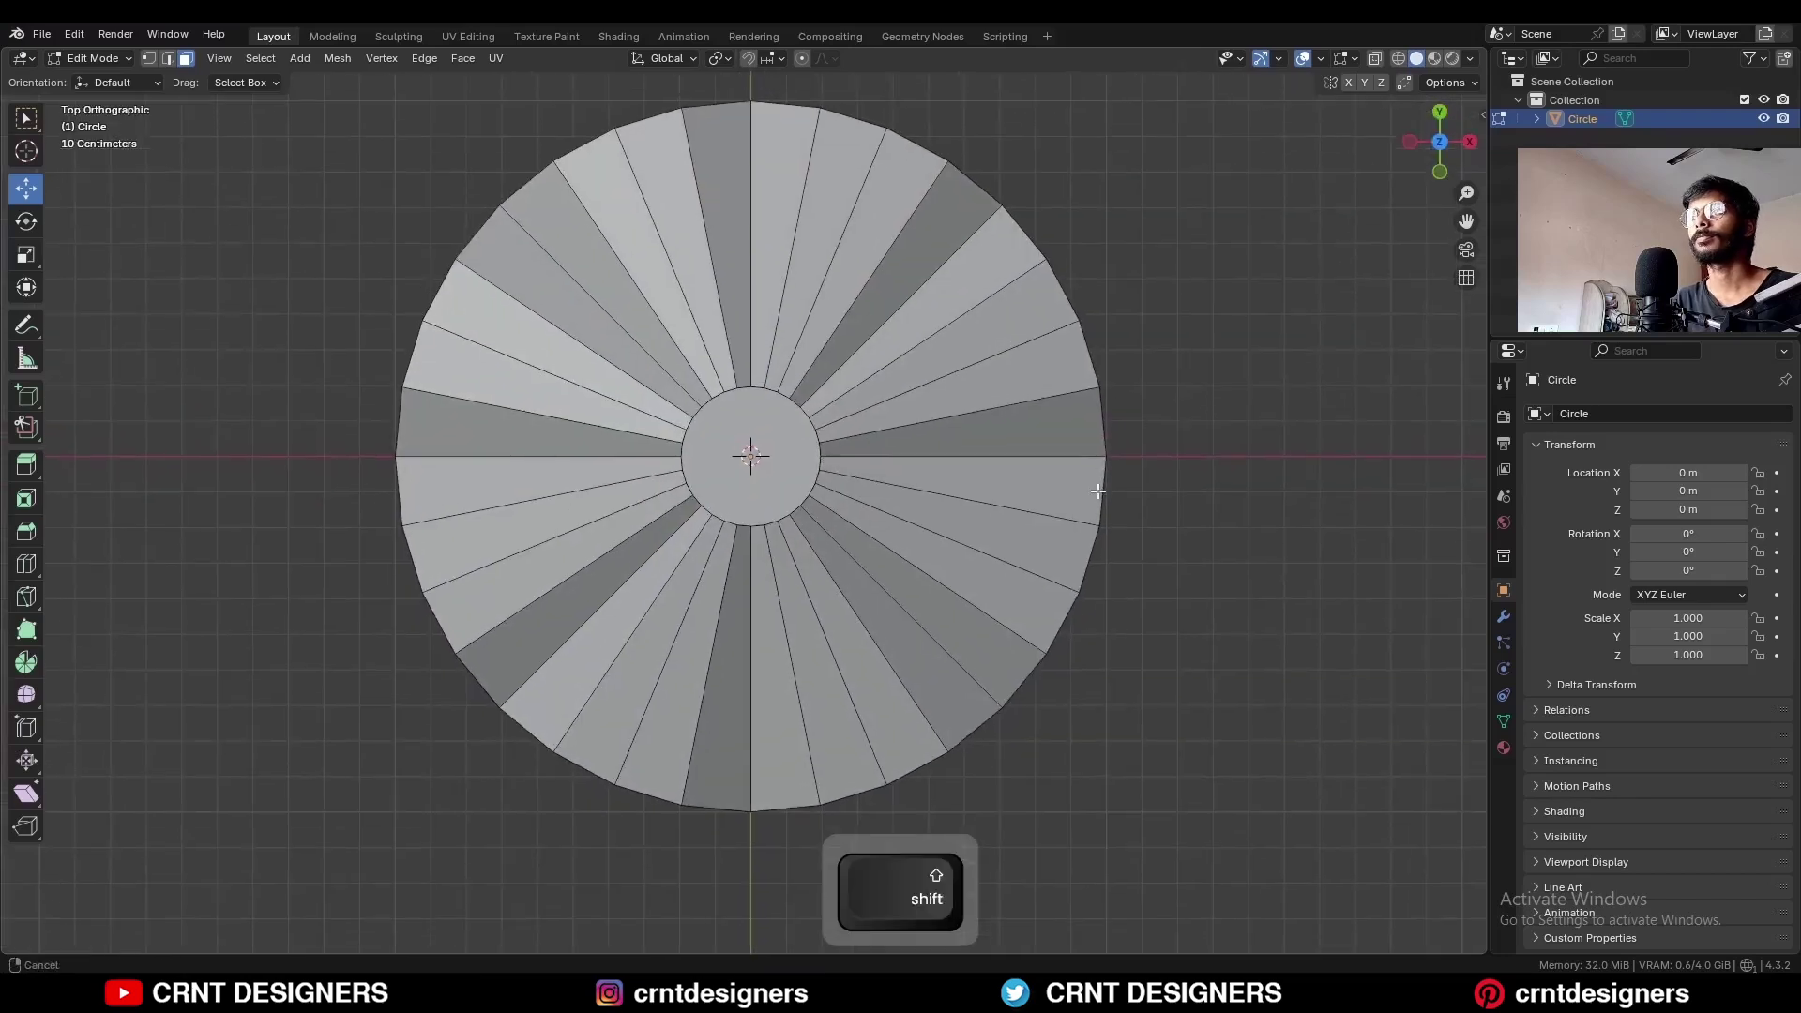
{"action": "key", "text": "1"}
{"action": "key", "text": "shift"}
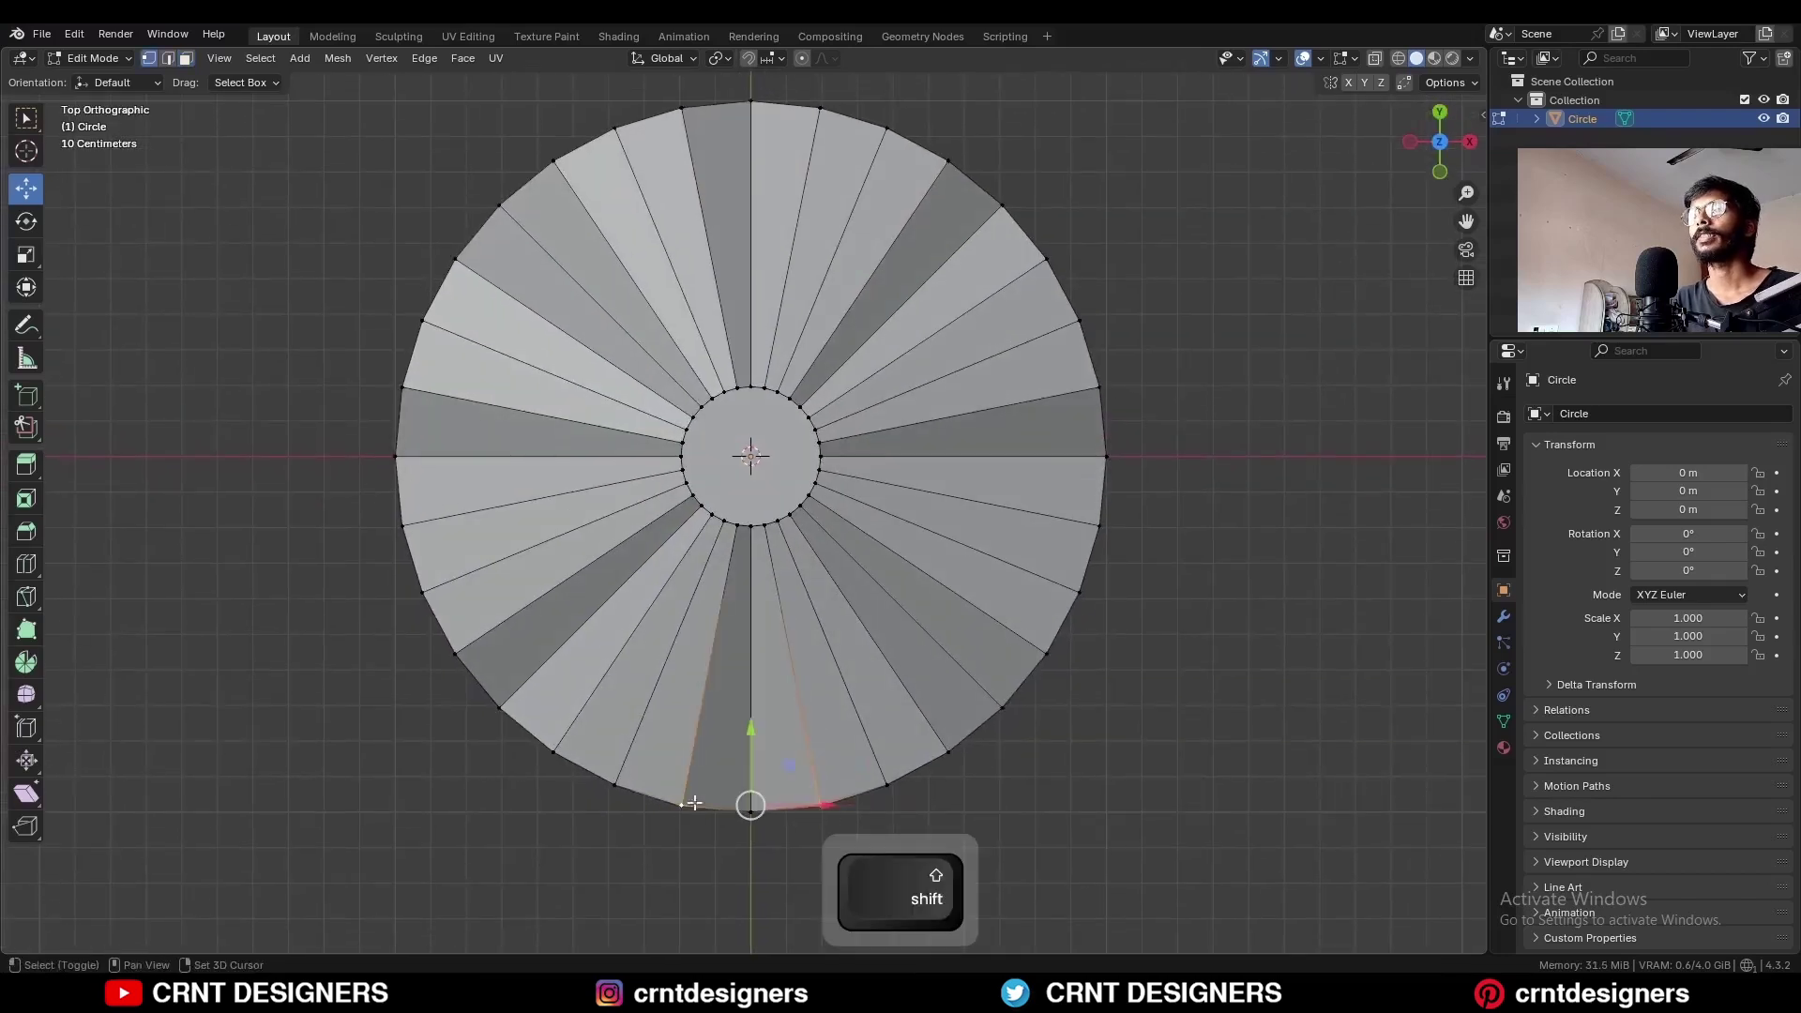
{"action": "key", "text": "s"}
{"action": "key", "text": "x"}
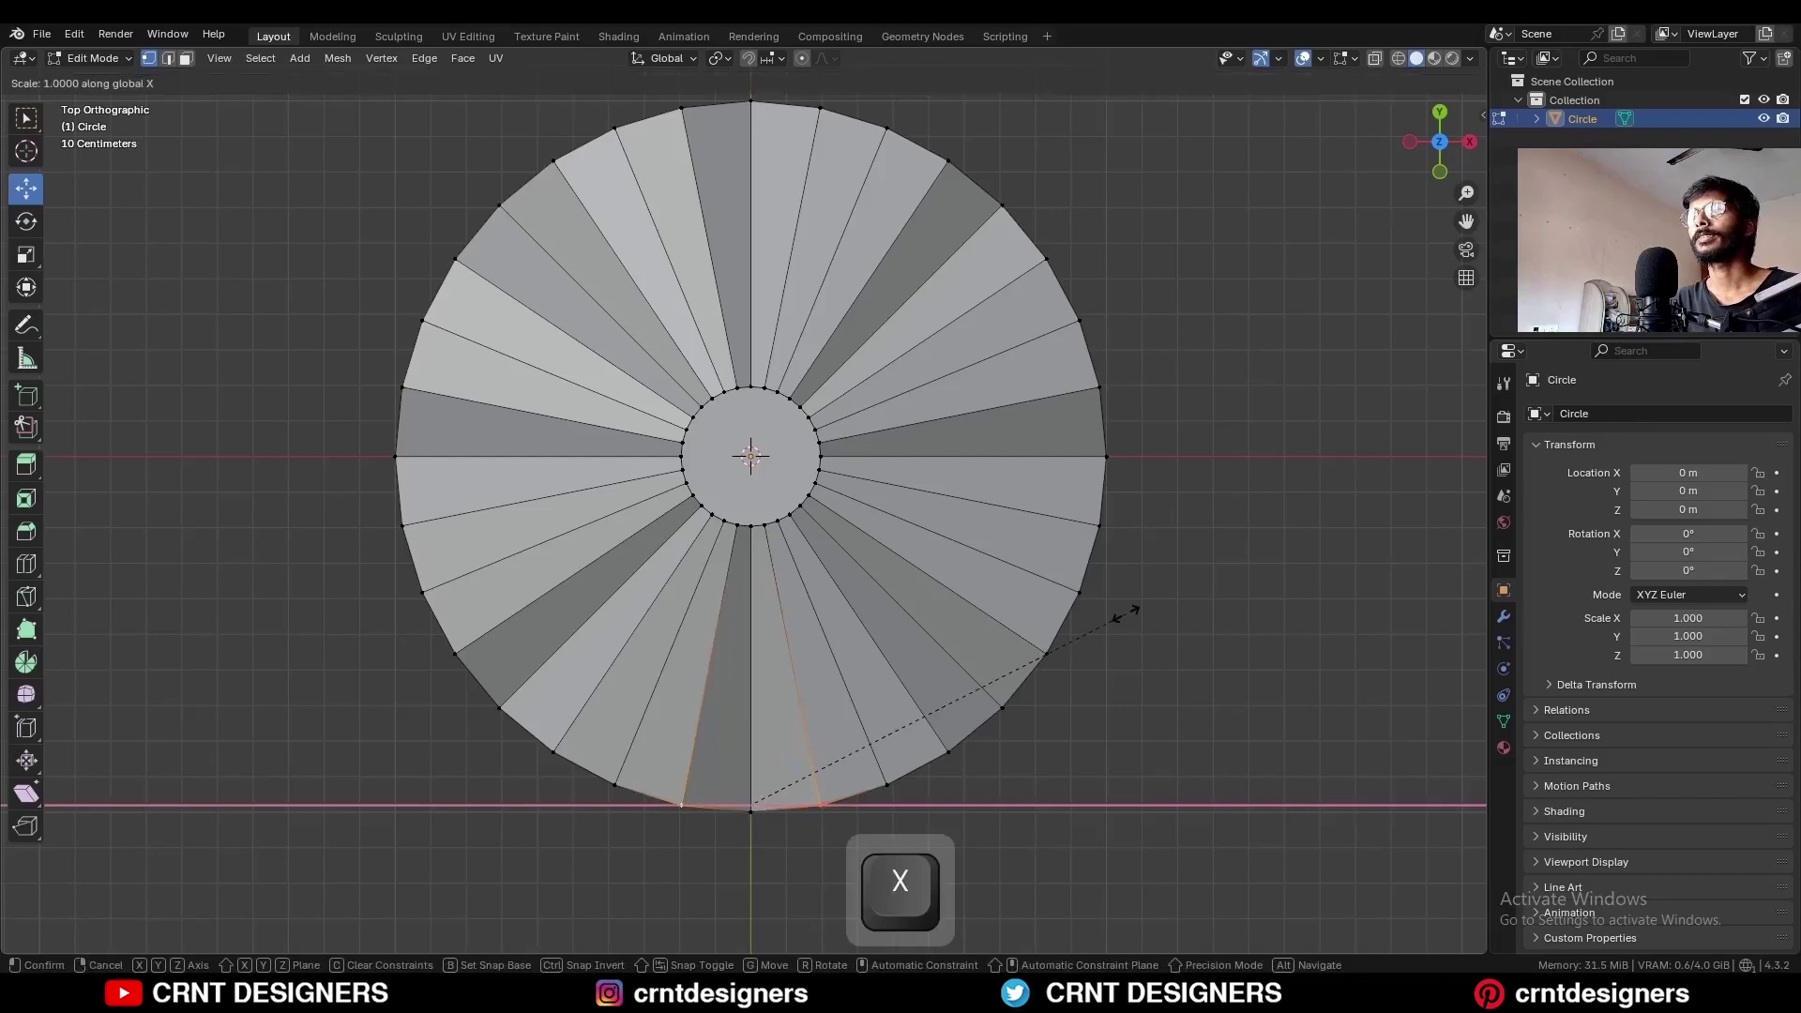
{"action": "key", "text": "ctrl"}
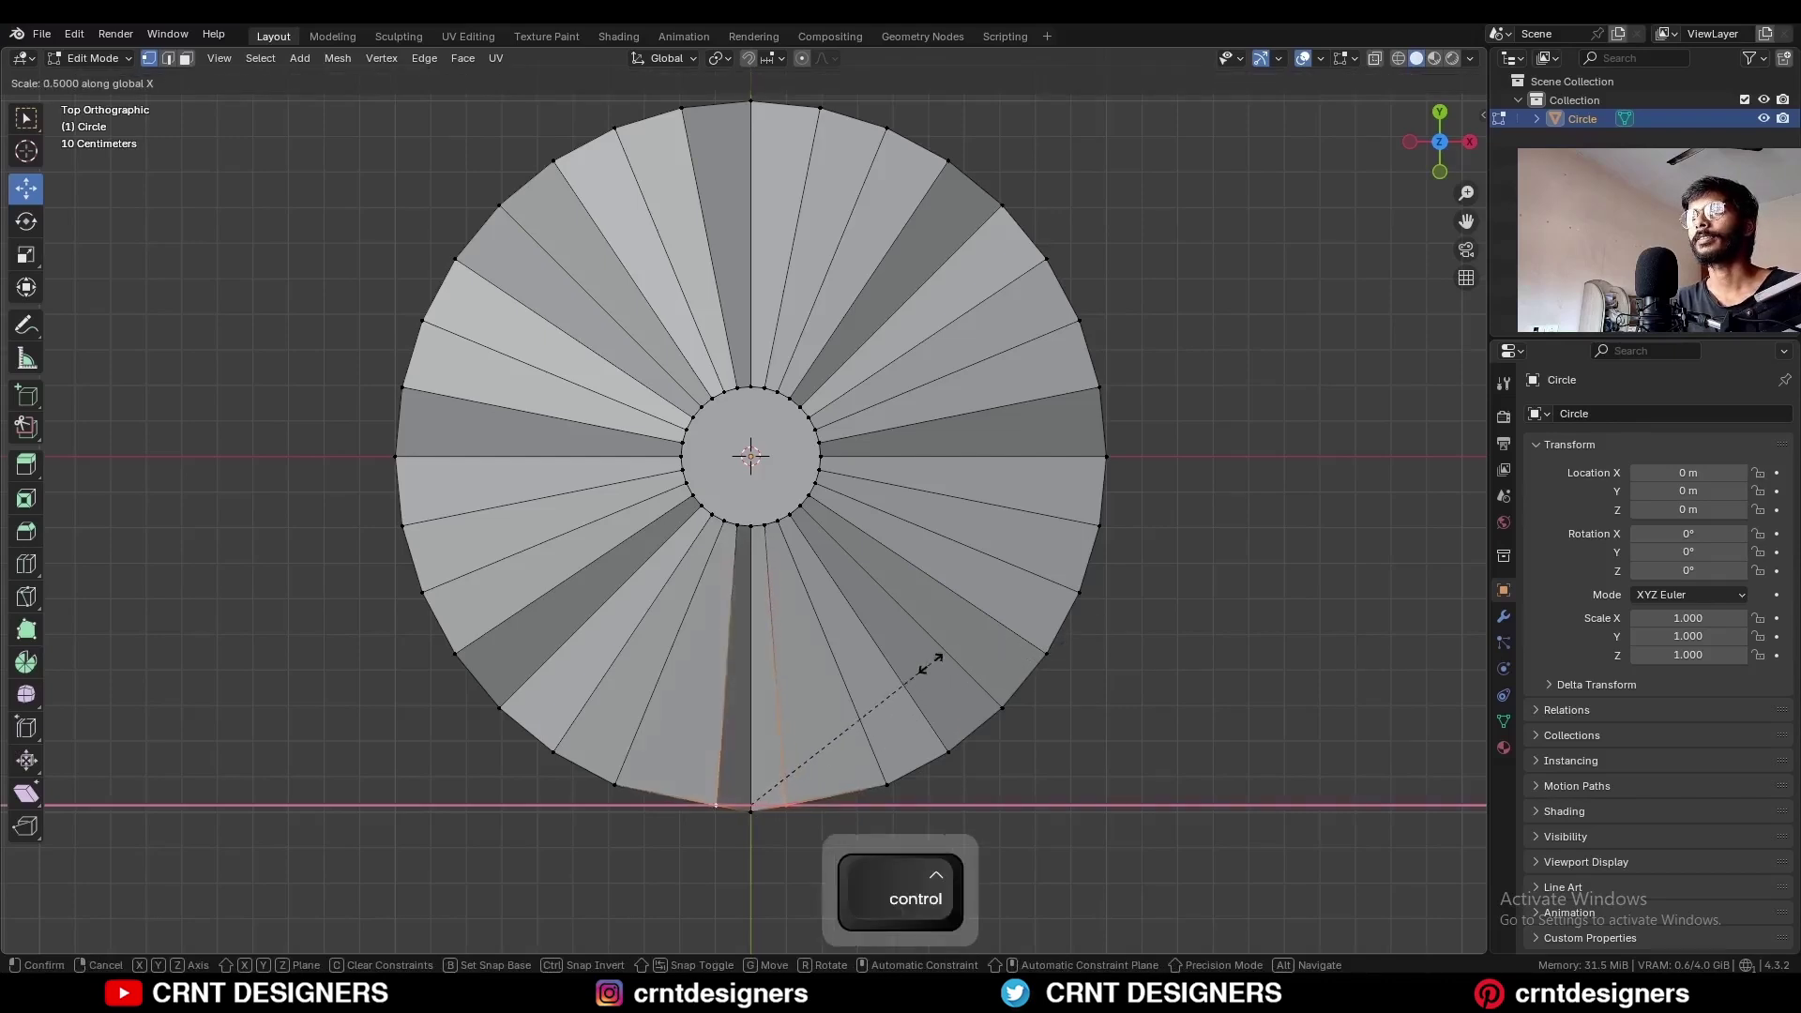
{"action": "left_click", "coordinate": [908, 670]}
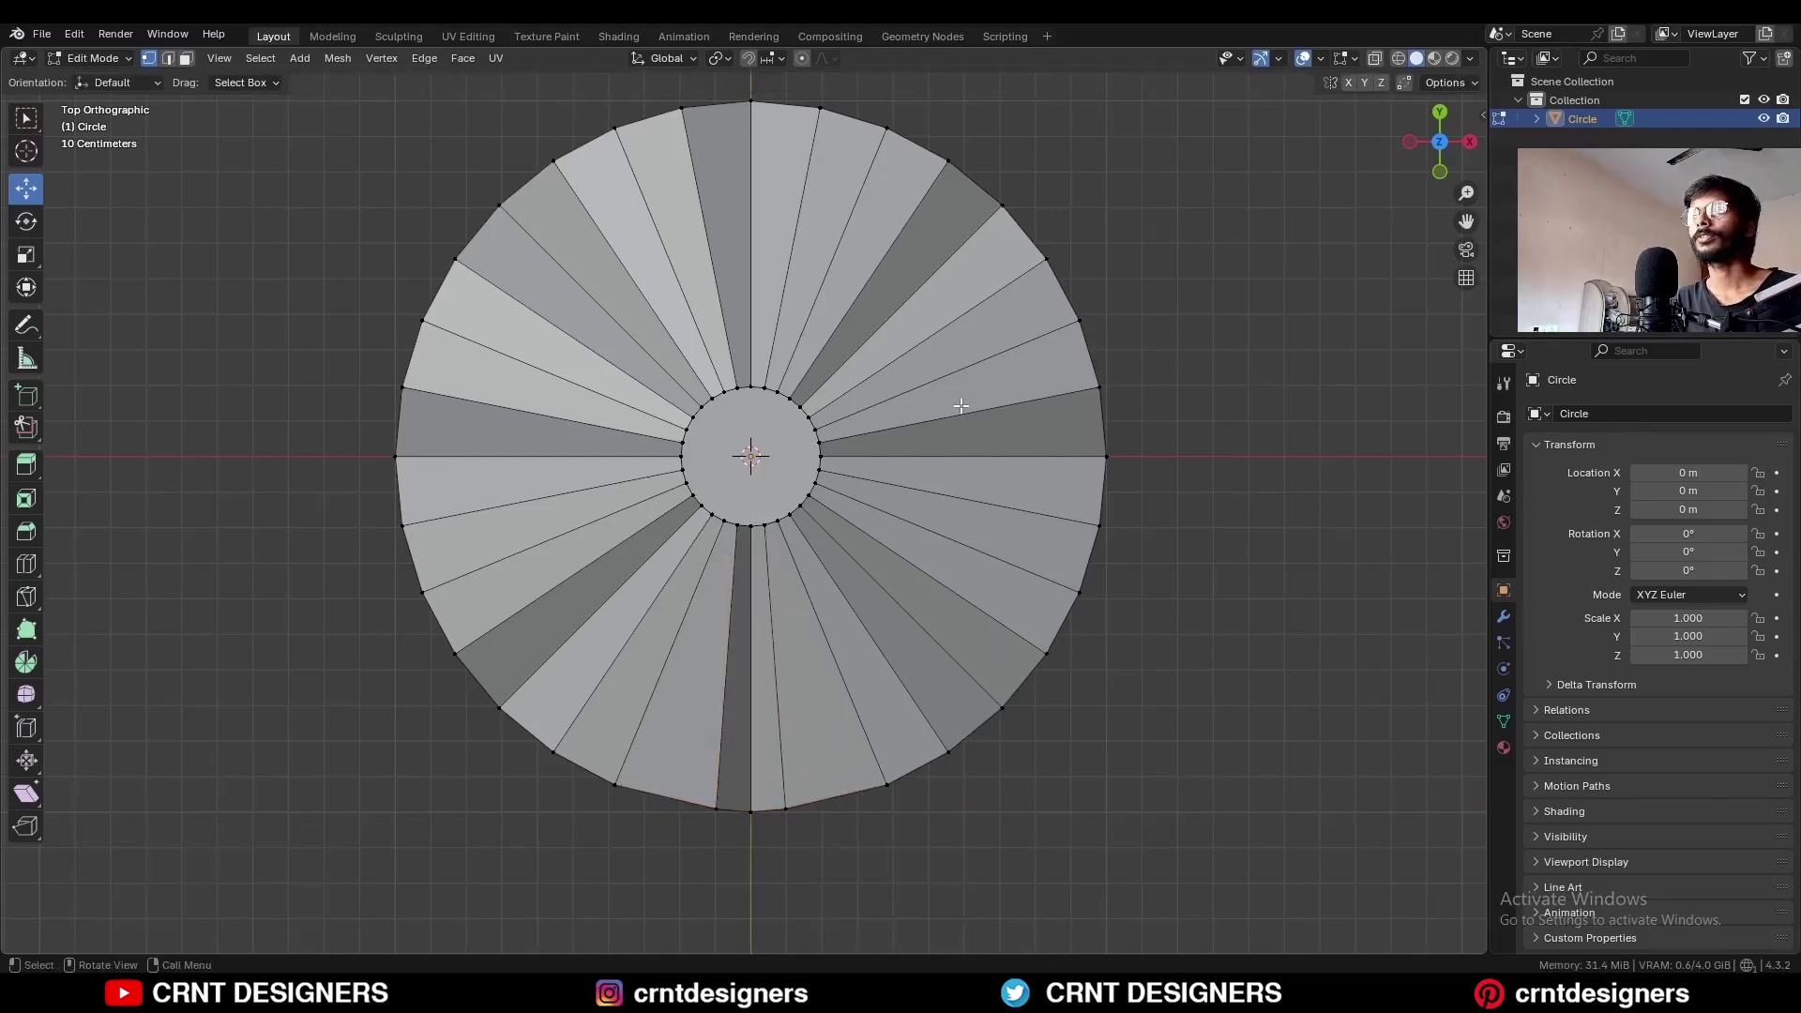
Step: Rotate the entire mesh 22.5° about Z in the top view
{"action": "key", "text": "a"}
{"action": "key", "text": "r"}
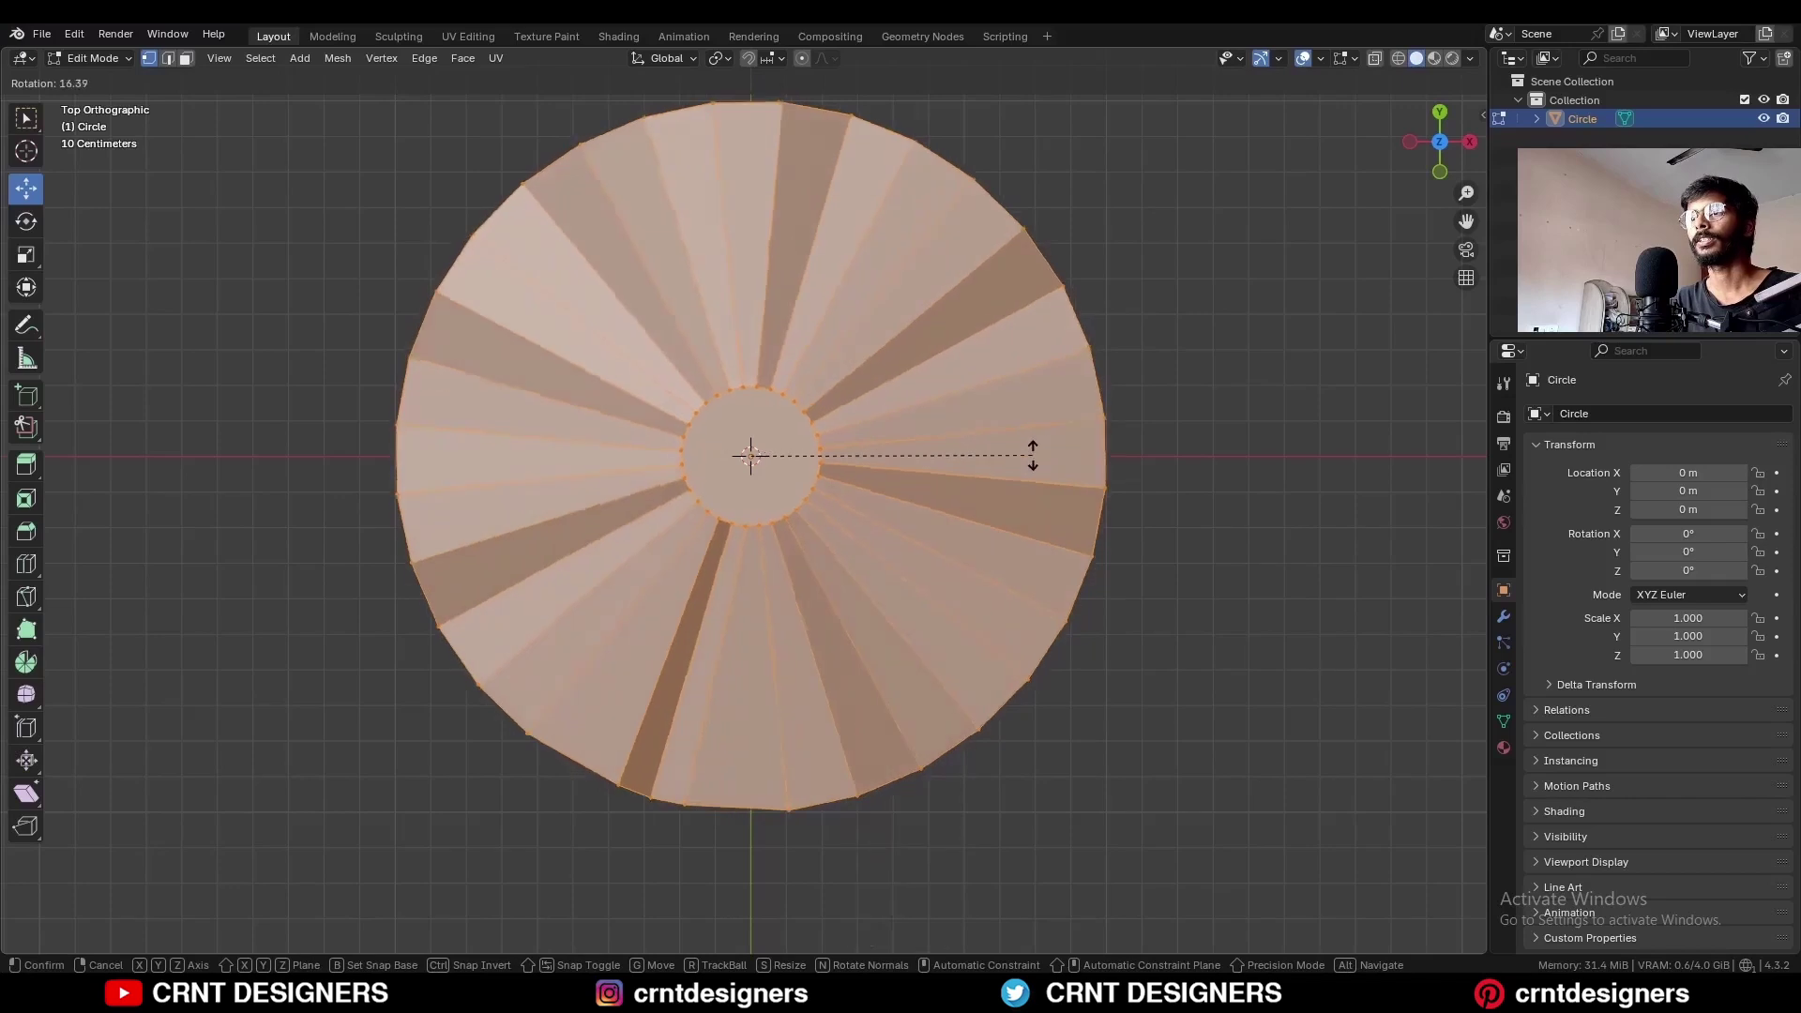
{"action": "left_click", "coordinate": [1028, 484]}
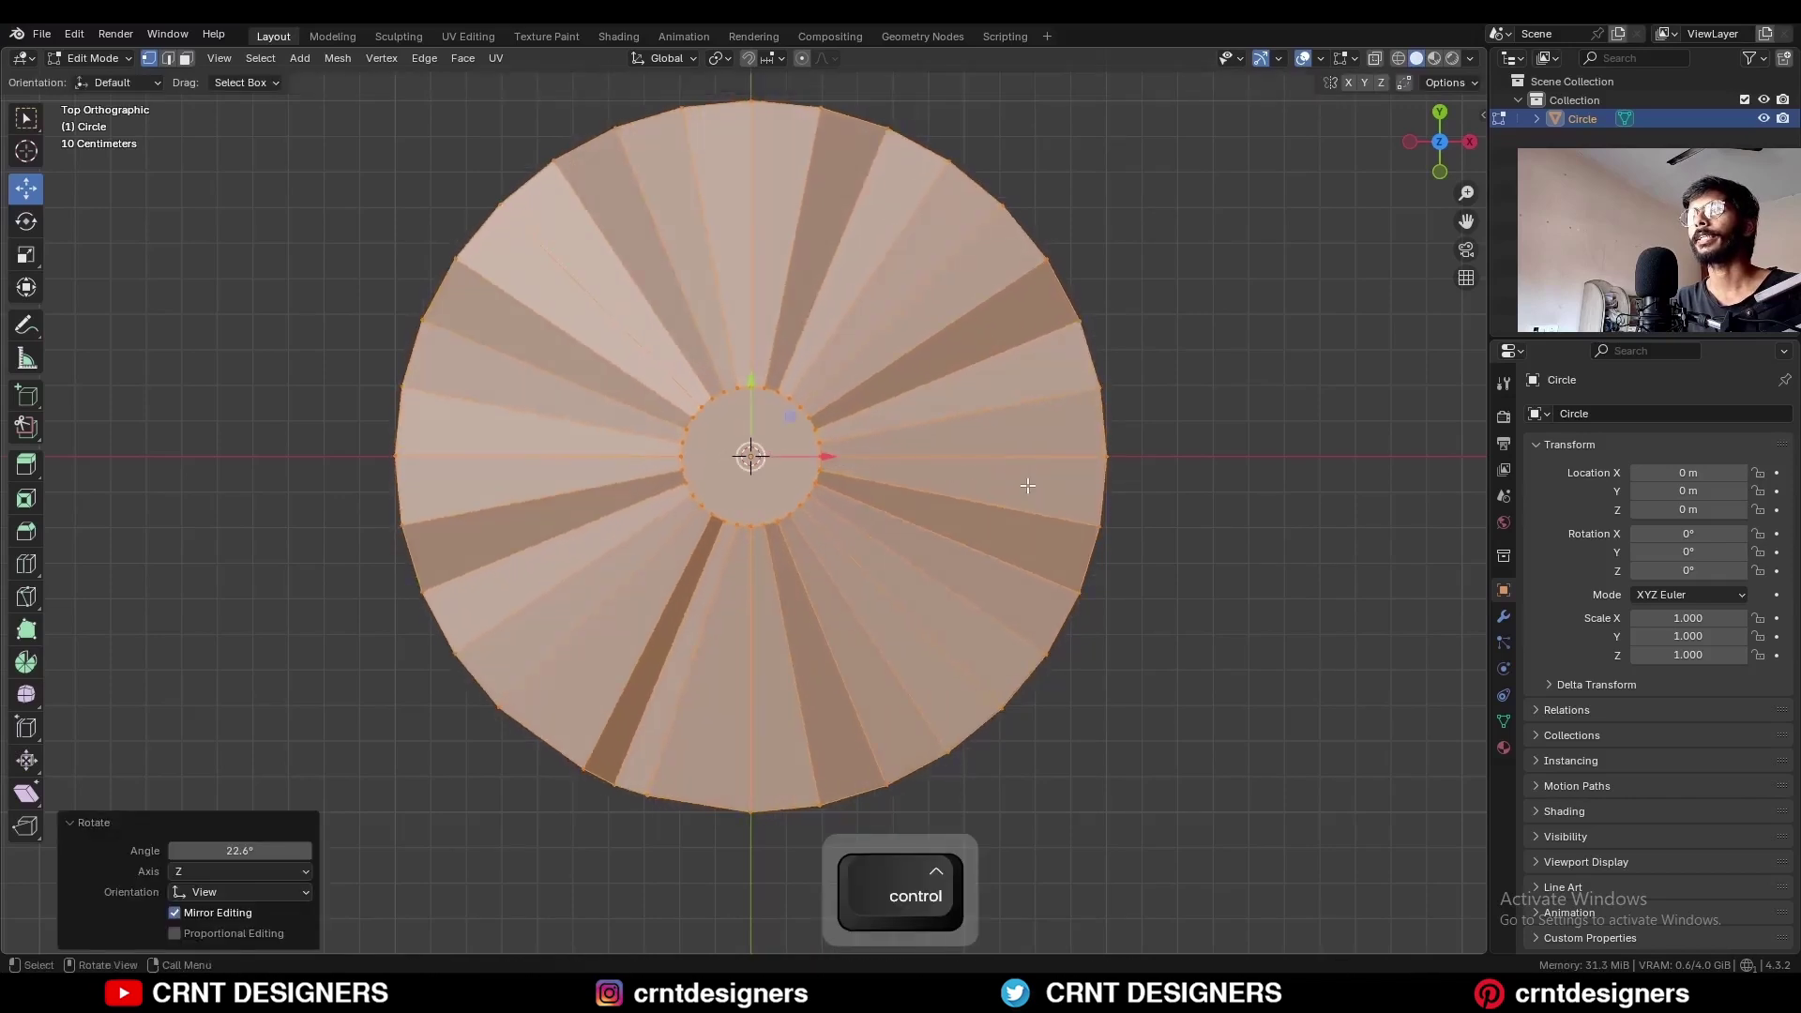
{"action": "key", "text": "Return"}
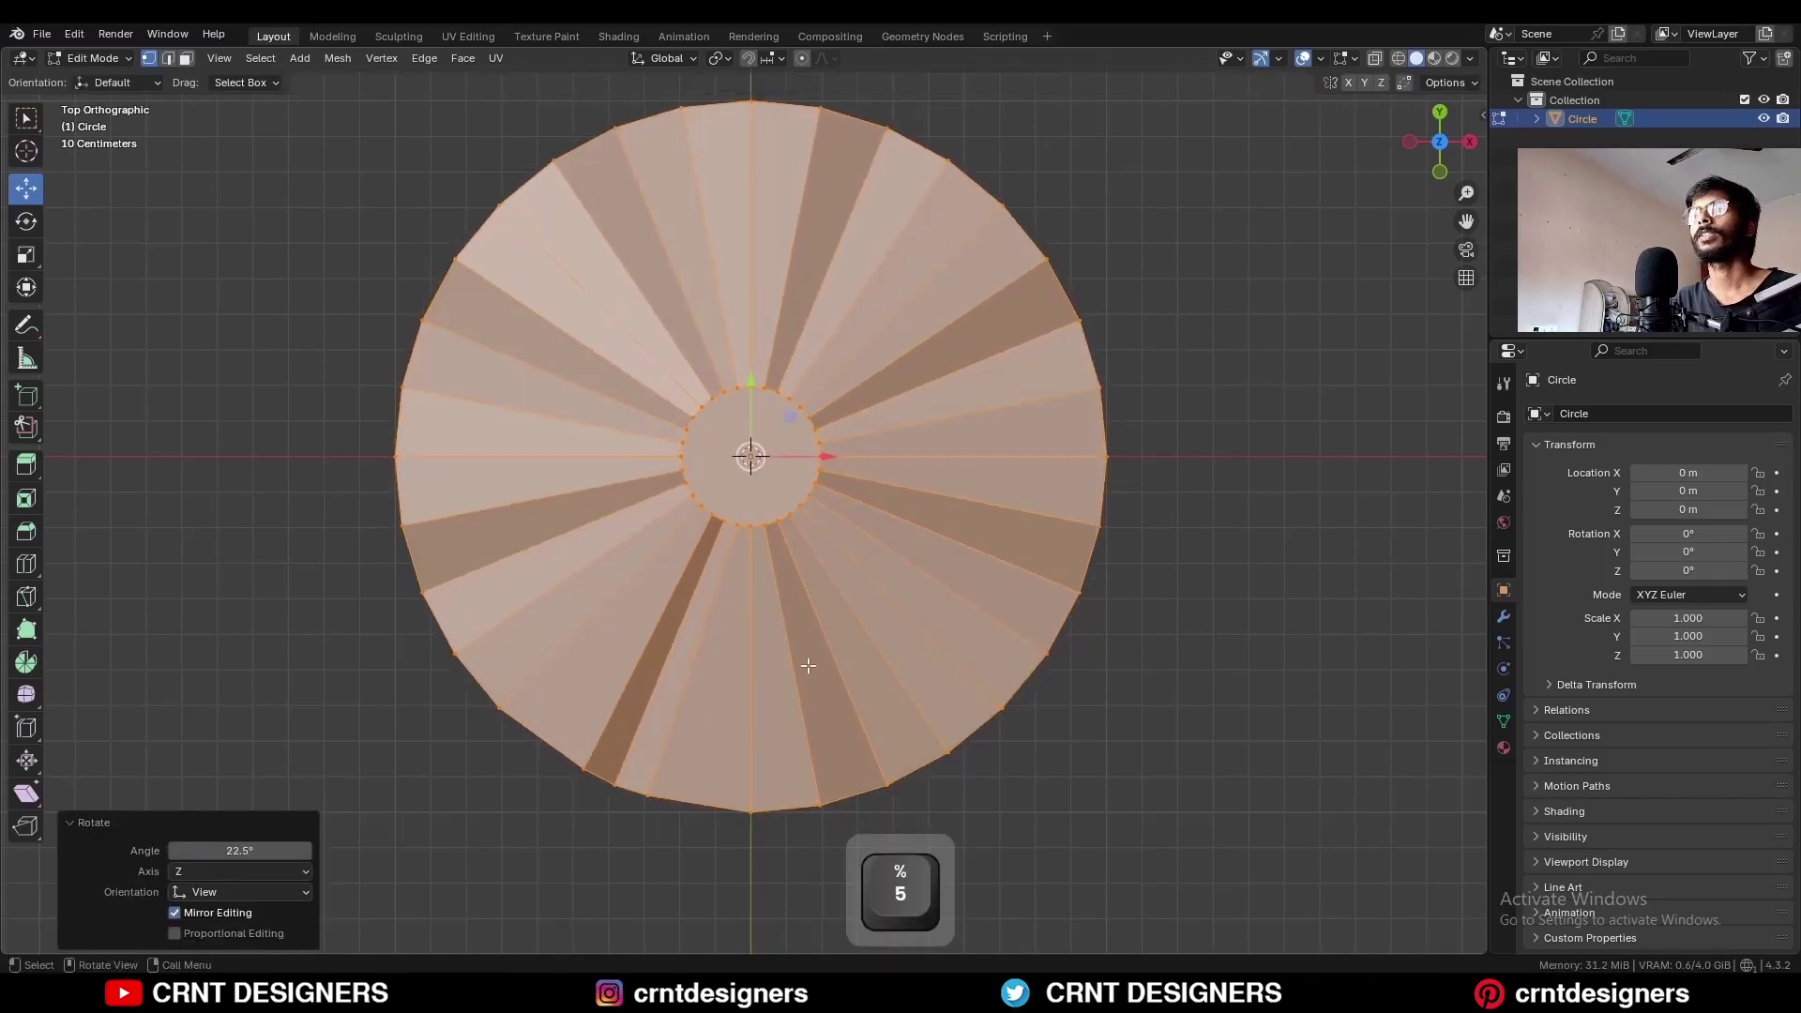
Step: Symmetrize the whole mesh from -X to +X to copy the narrowed fold across
{"action": "left_click", "coordinate": [1268, 488]}
{"action": "key", "text": "a"}
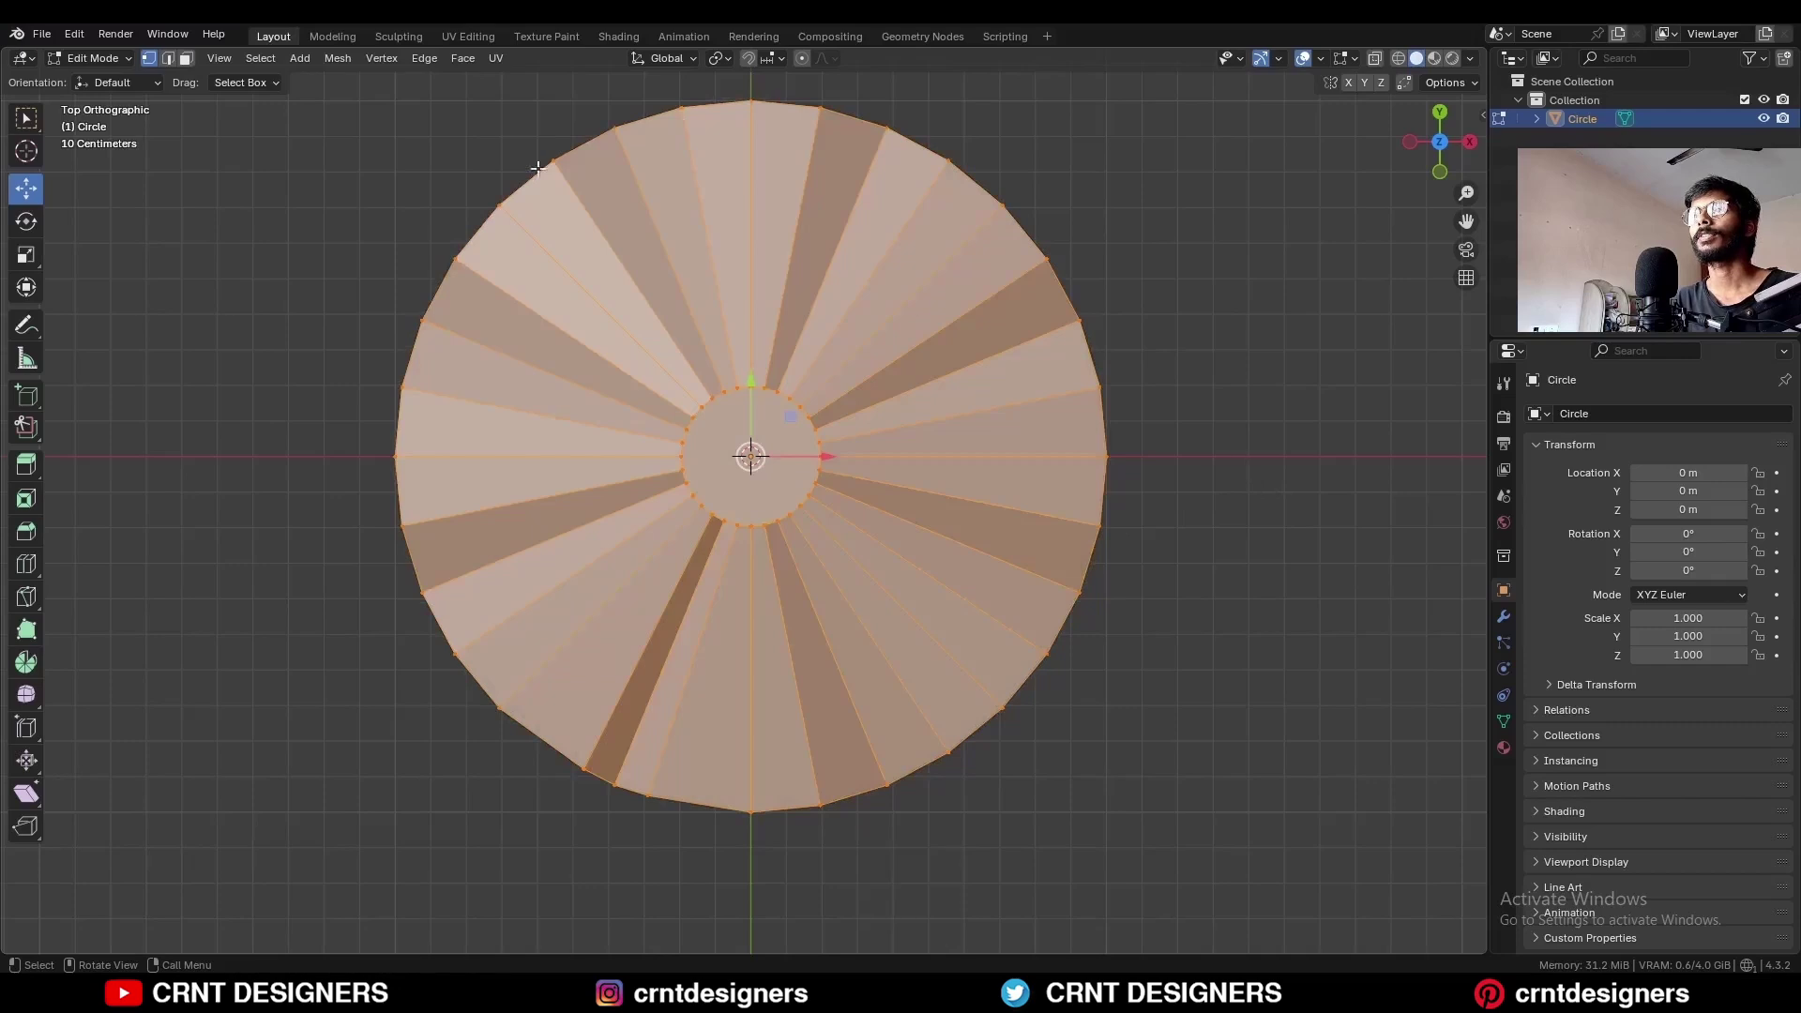
{"action": "left_click", "coordinate": [352, 59]}
{"action": "left_click", "coordinate": [388, 326]}
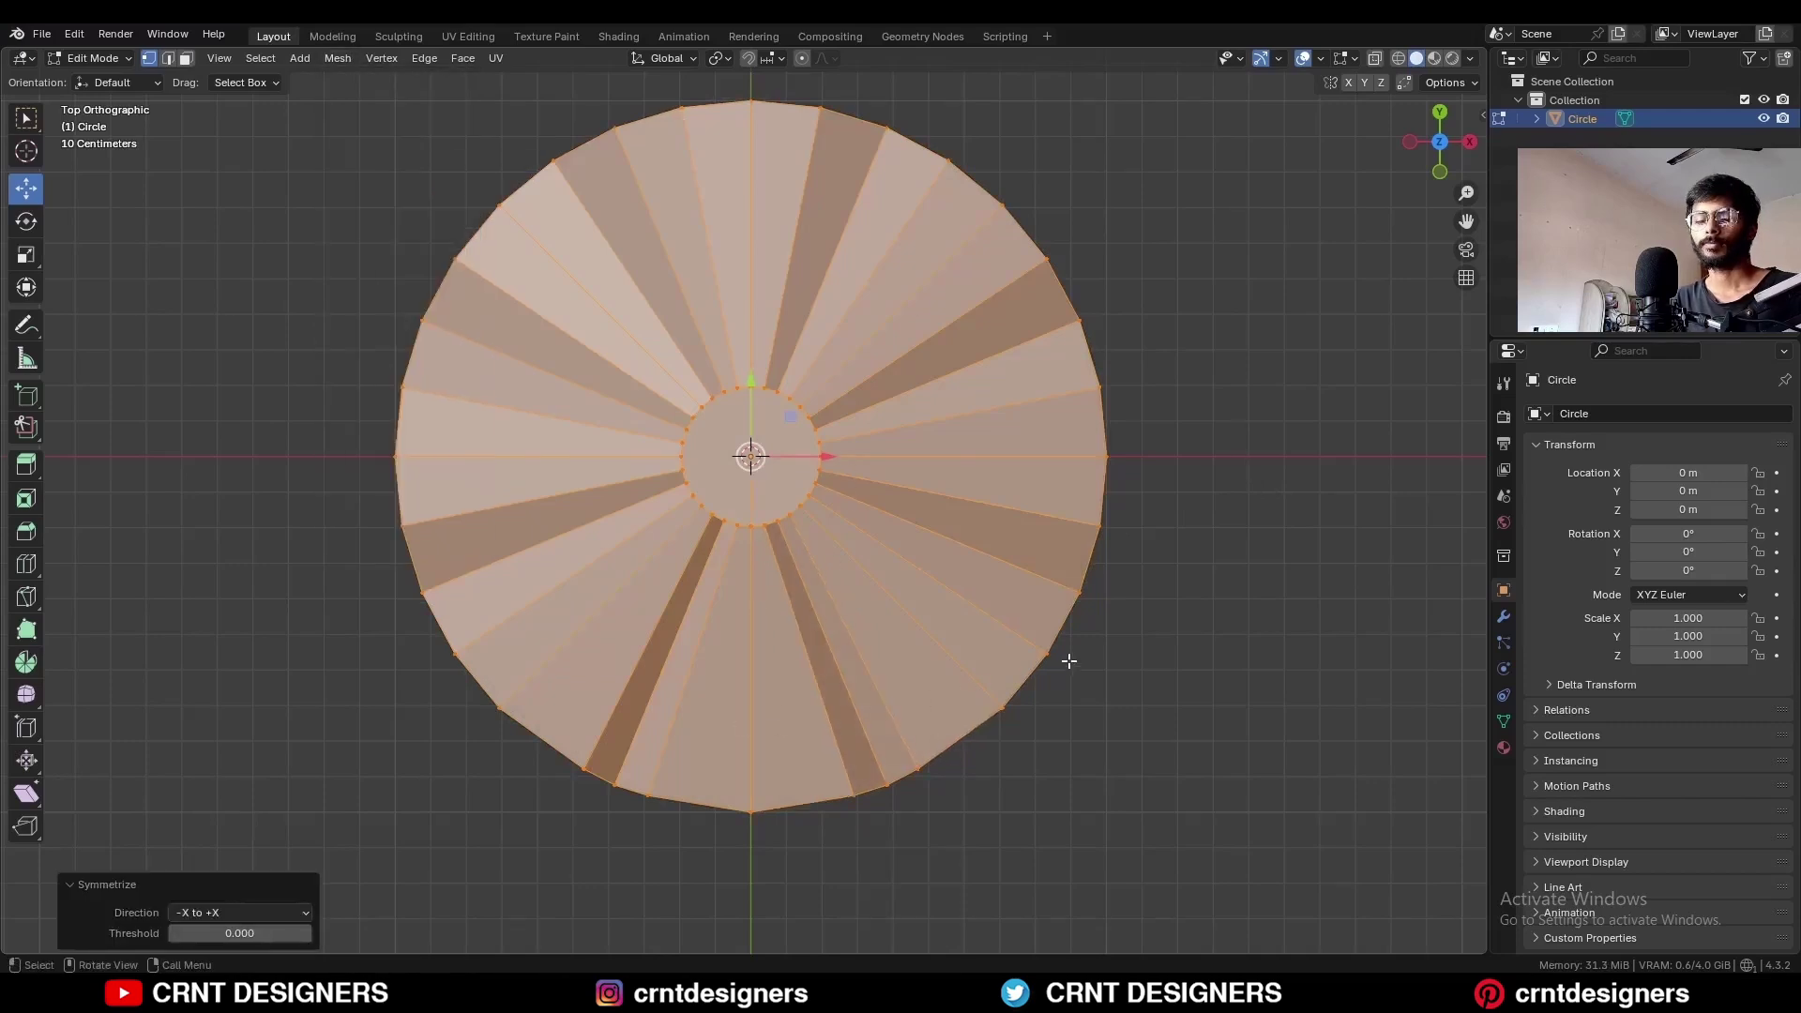
Step: Rotate the whole mesh by -22.5° about Z and symmetrize it from +X to -X
{"action": "key", "text": "r"}
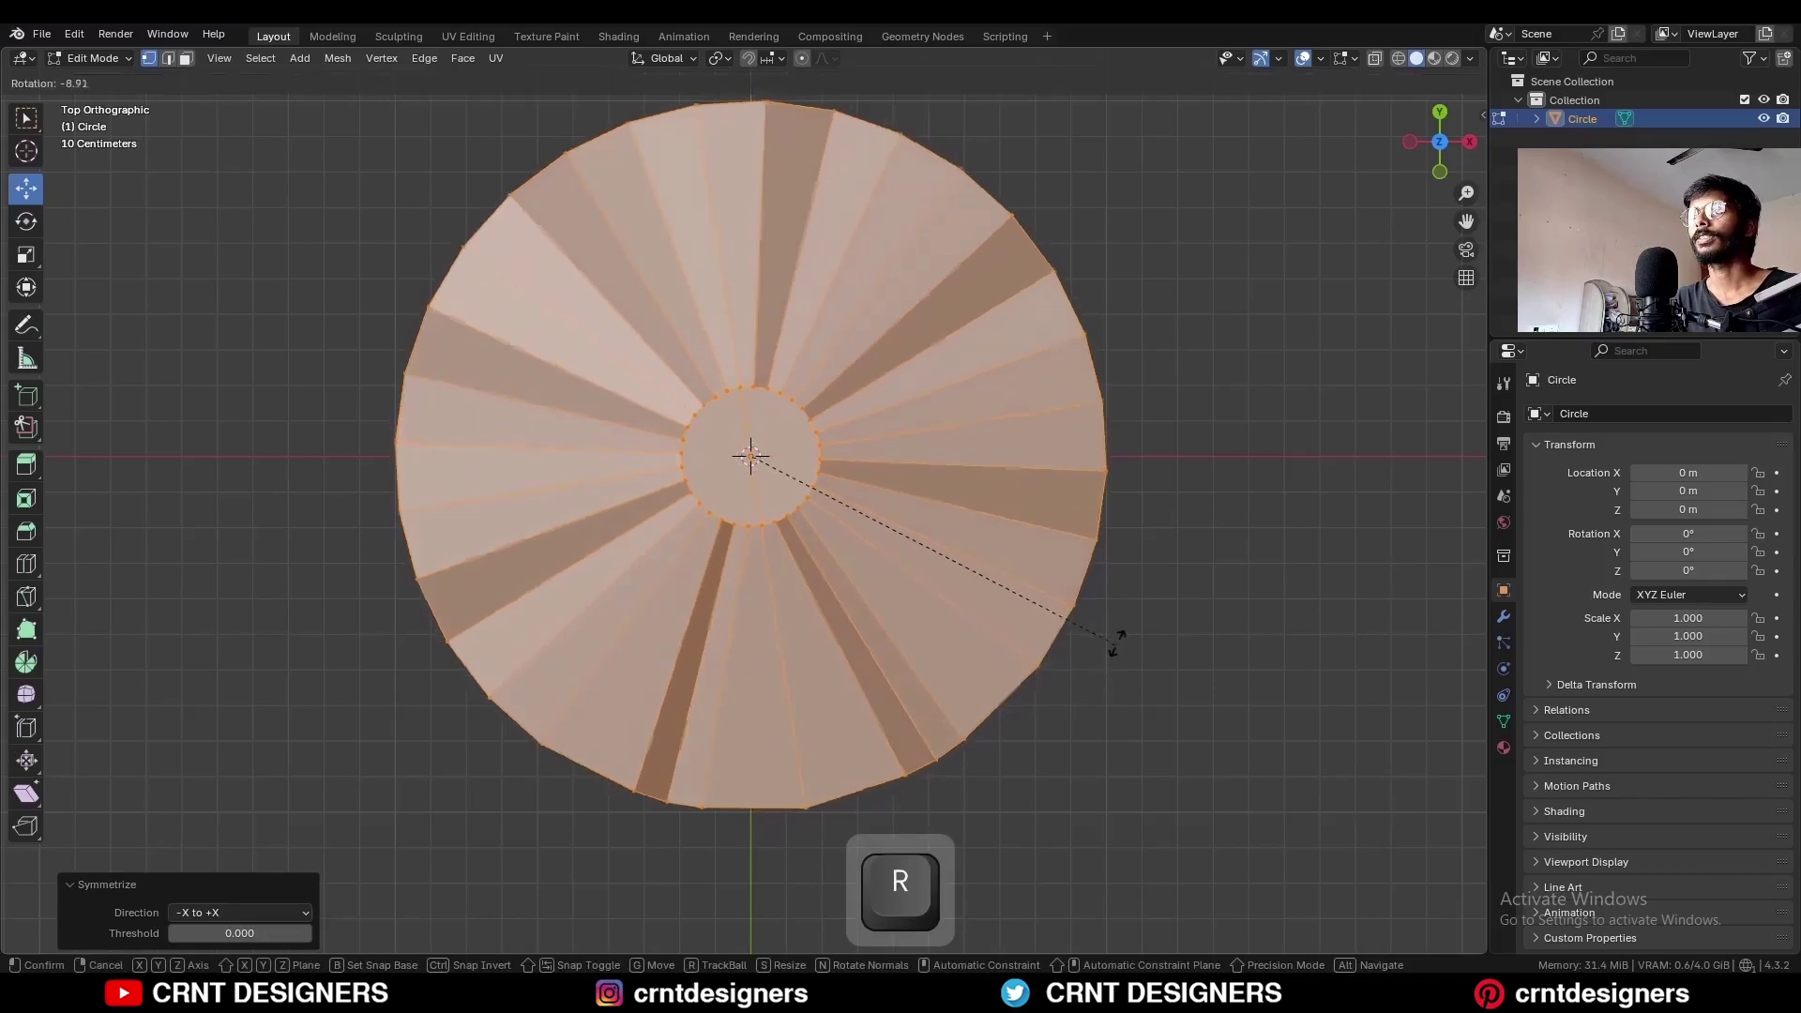
{"action": "left_click", "coordinate": [1093, 595]}
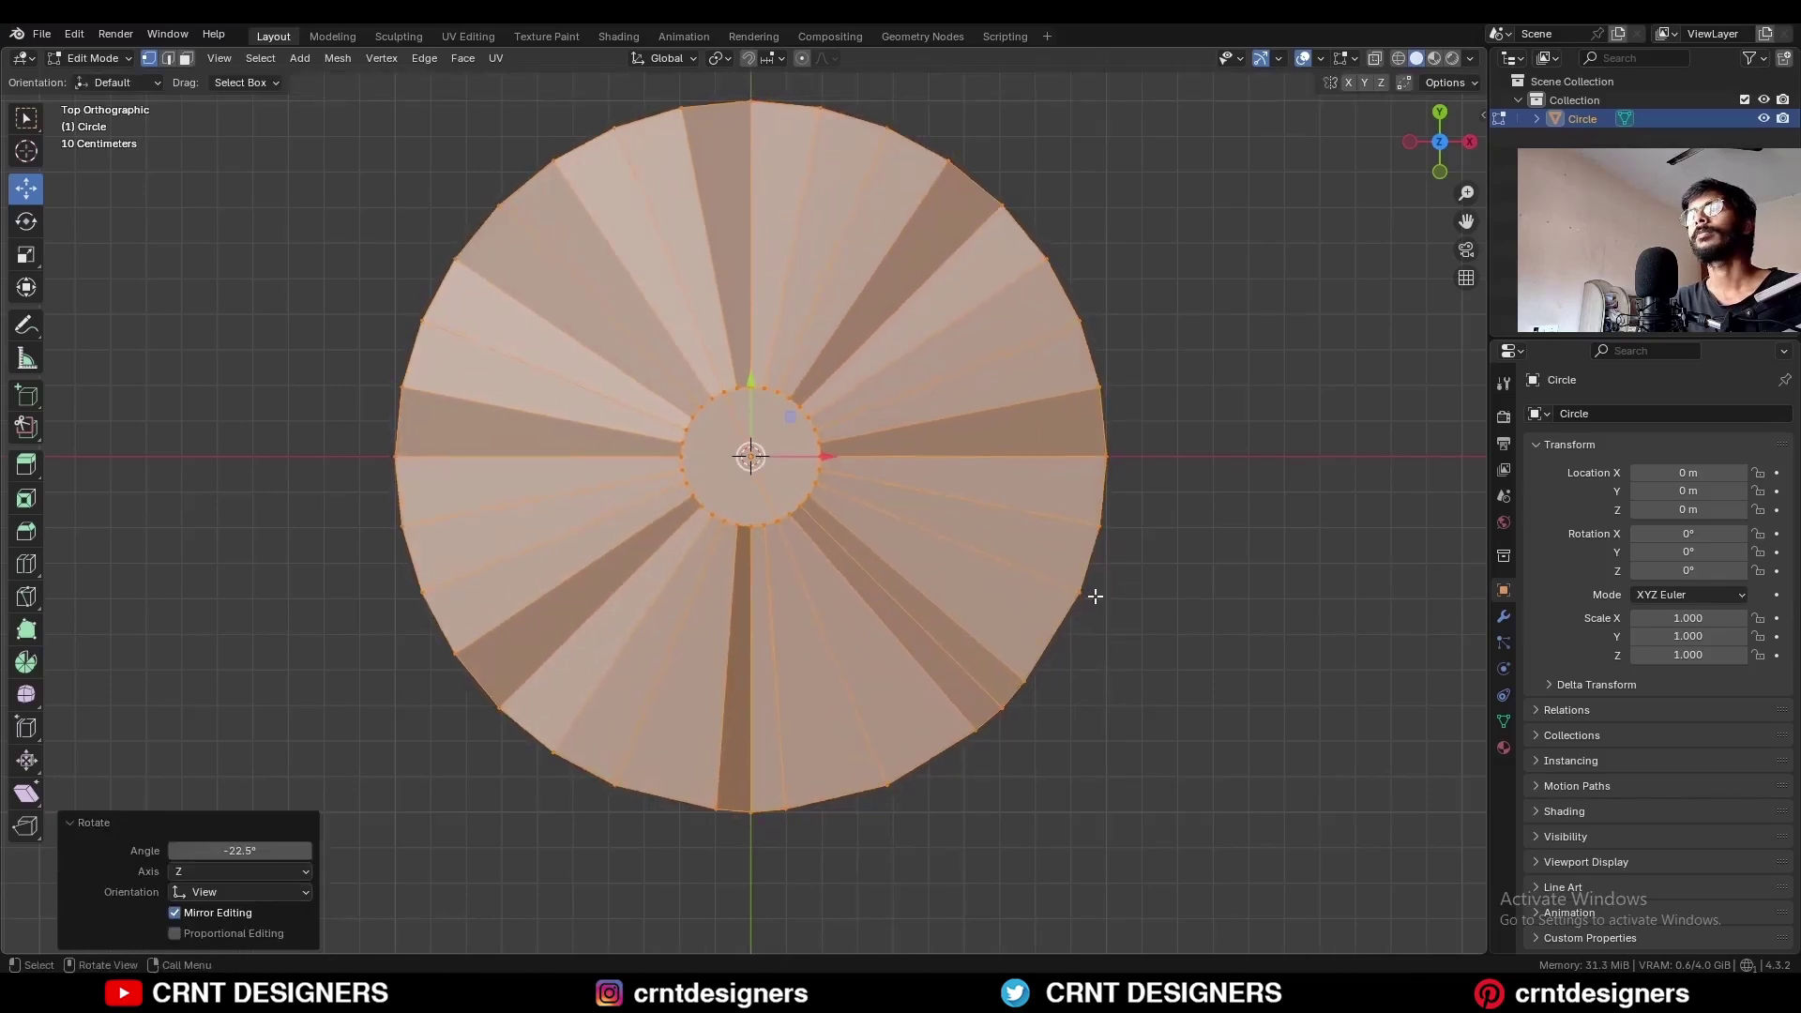
{"action": "key", "text": "a"}
{"action": "left_click", "coordinate": [337, 58]}
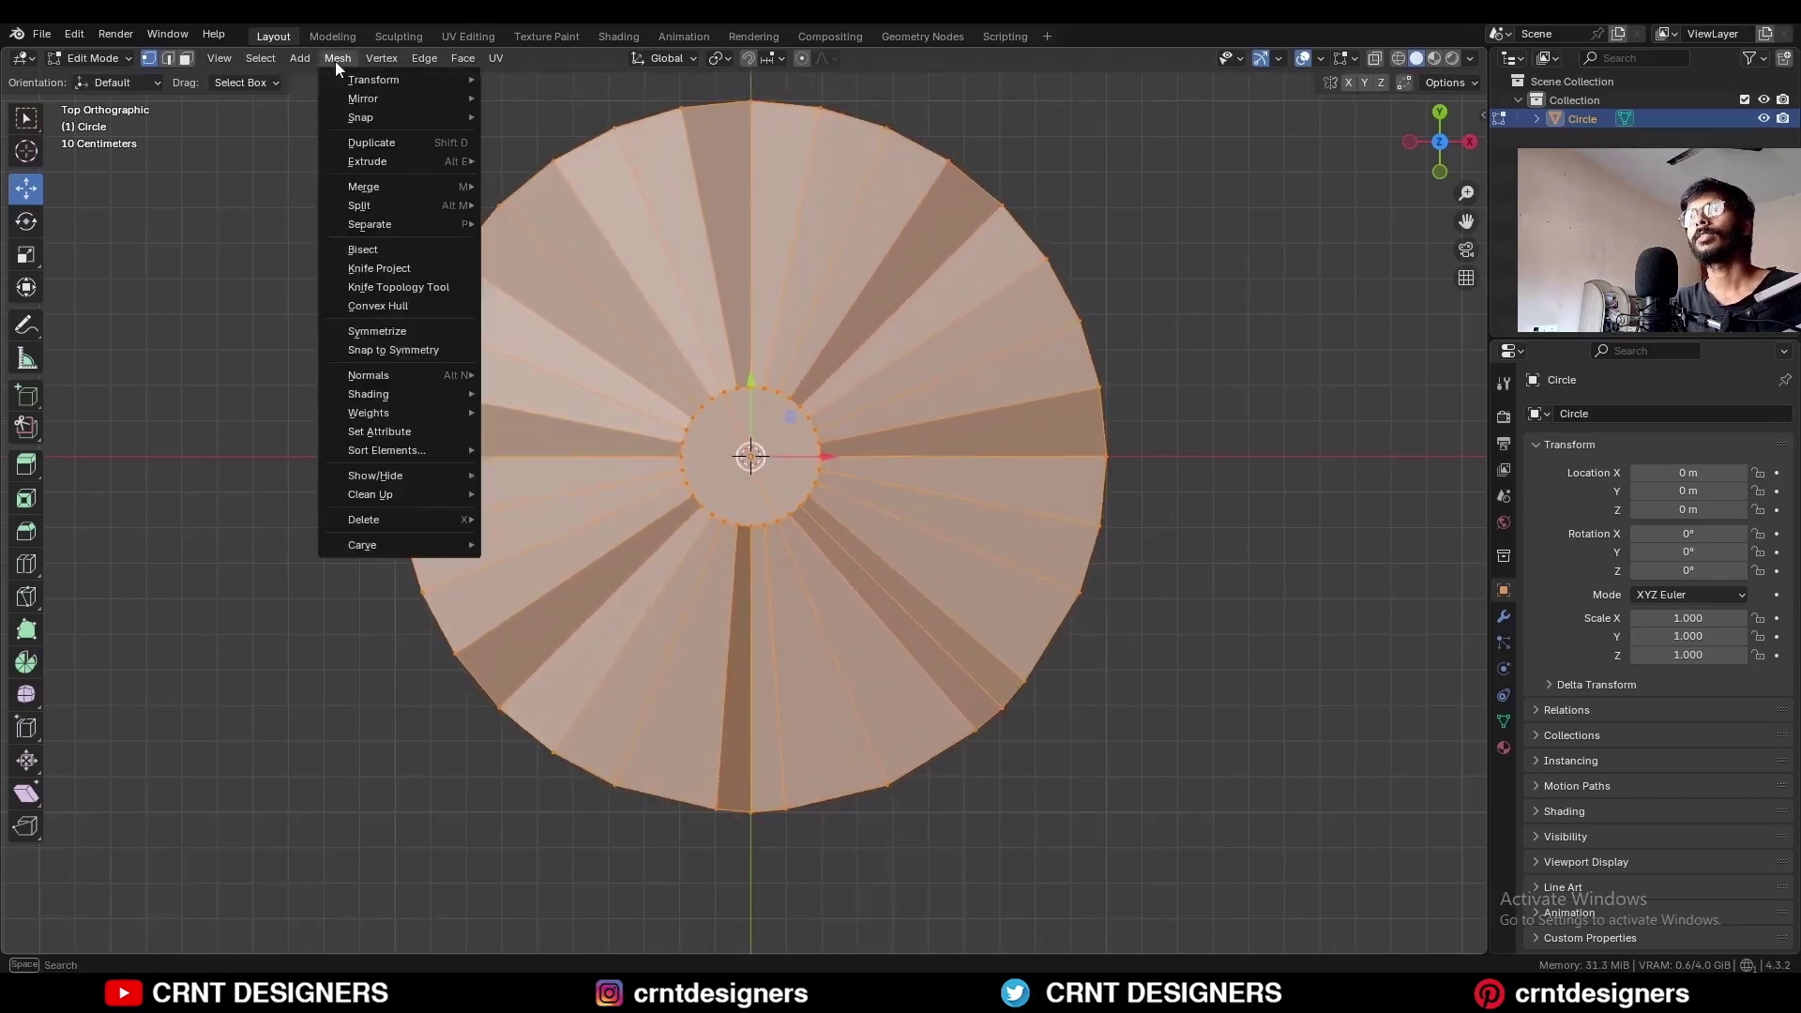
{"action": "left_click", "coordinate": [393, 331]}
{"action": "key", "text": "alt+a"}
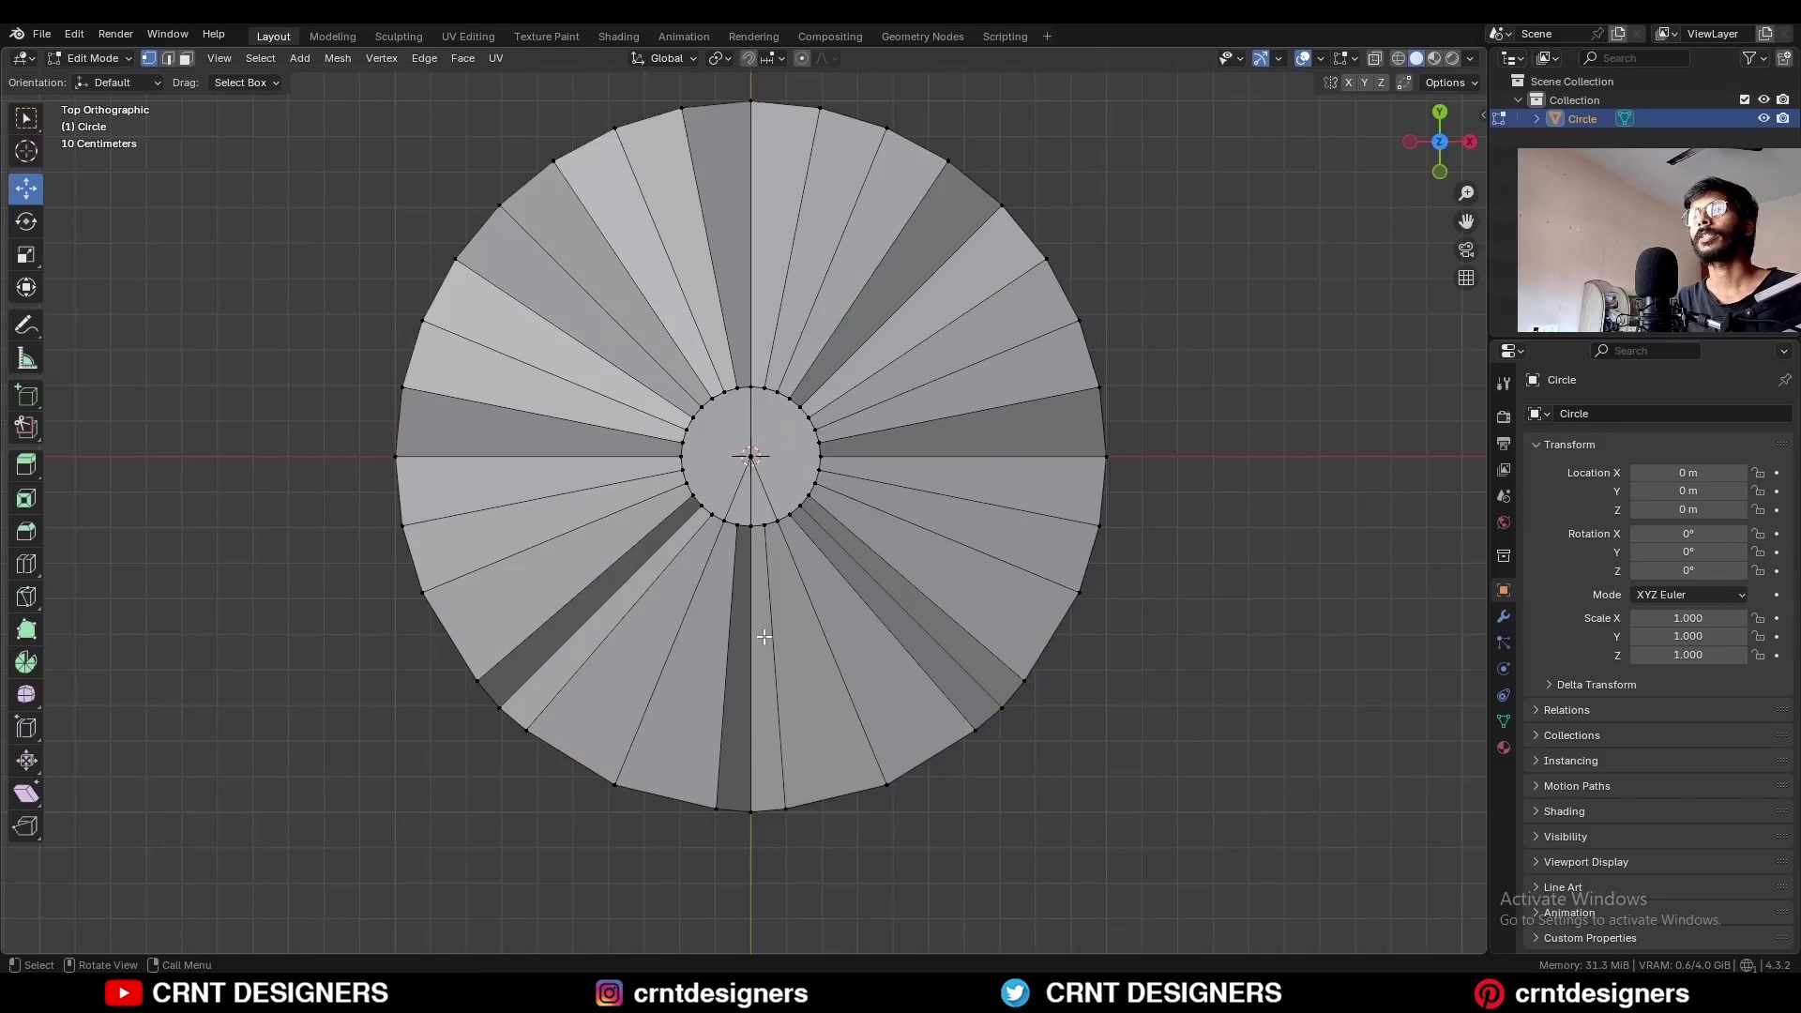
Step: Return to Object Mode and enable the wireframe overlay for geometry
{"action": "key", "text": "Tab"}
{"action": "left_click", "coordinate": [1350, 58]}
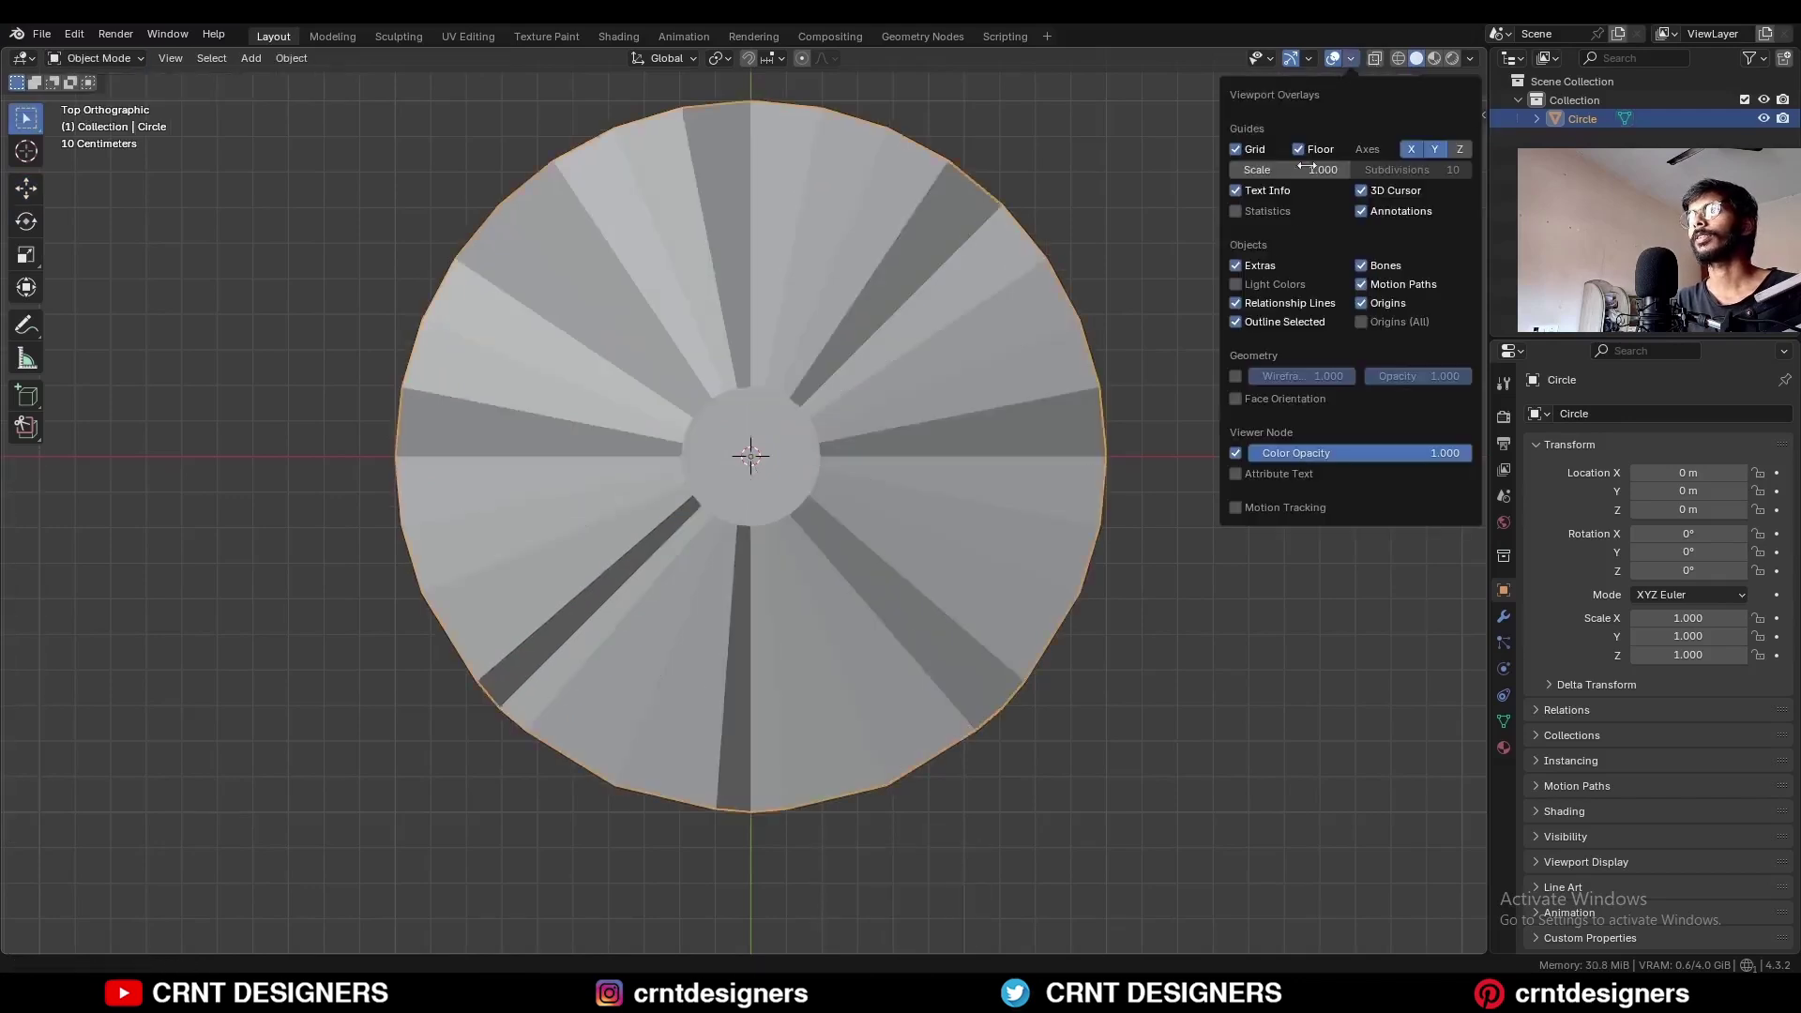
{"action": "left_click", "coordinate": [1234, 374]}
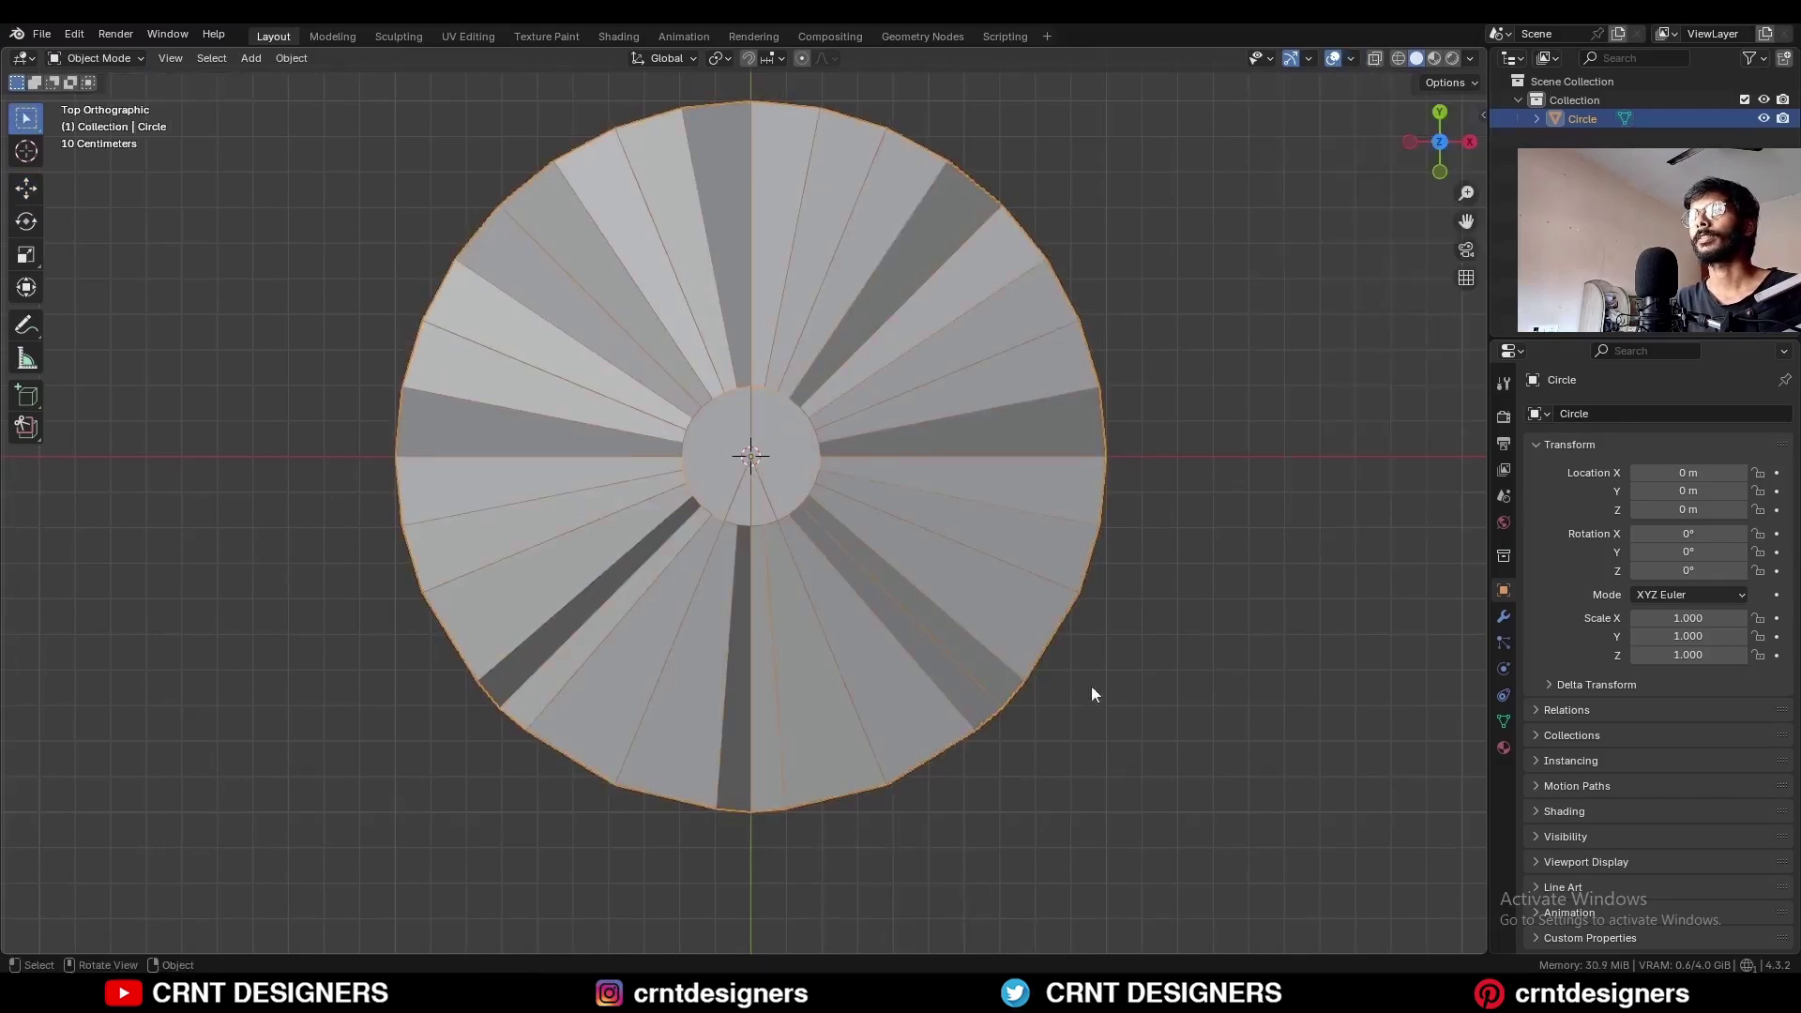
Step: Delete the wide outer face on each side of the front segment and the two large pieces of the central top face
{"action": "key", "text": "Tab"}
{"action": "key", "text": "3"}
{"action": "left_click", "coordinate": [690, 517]}
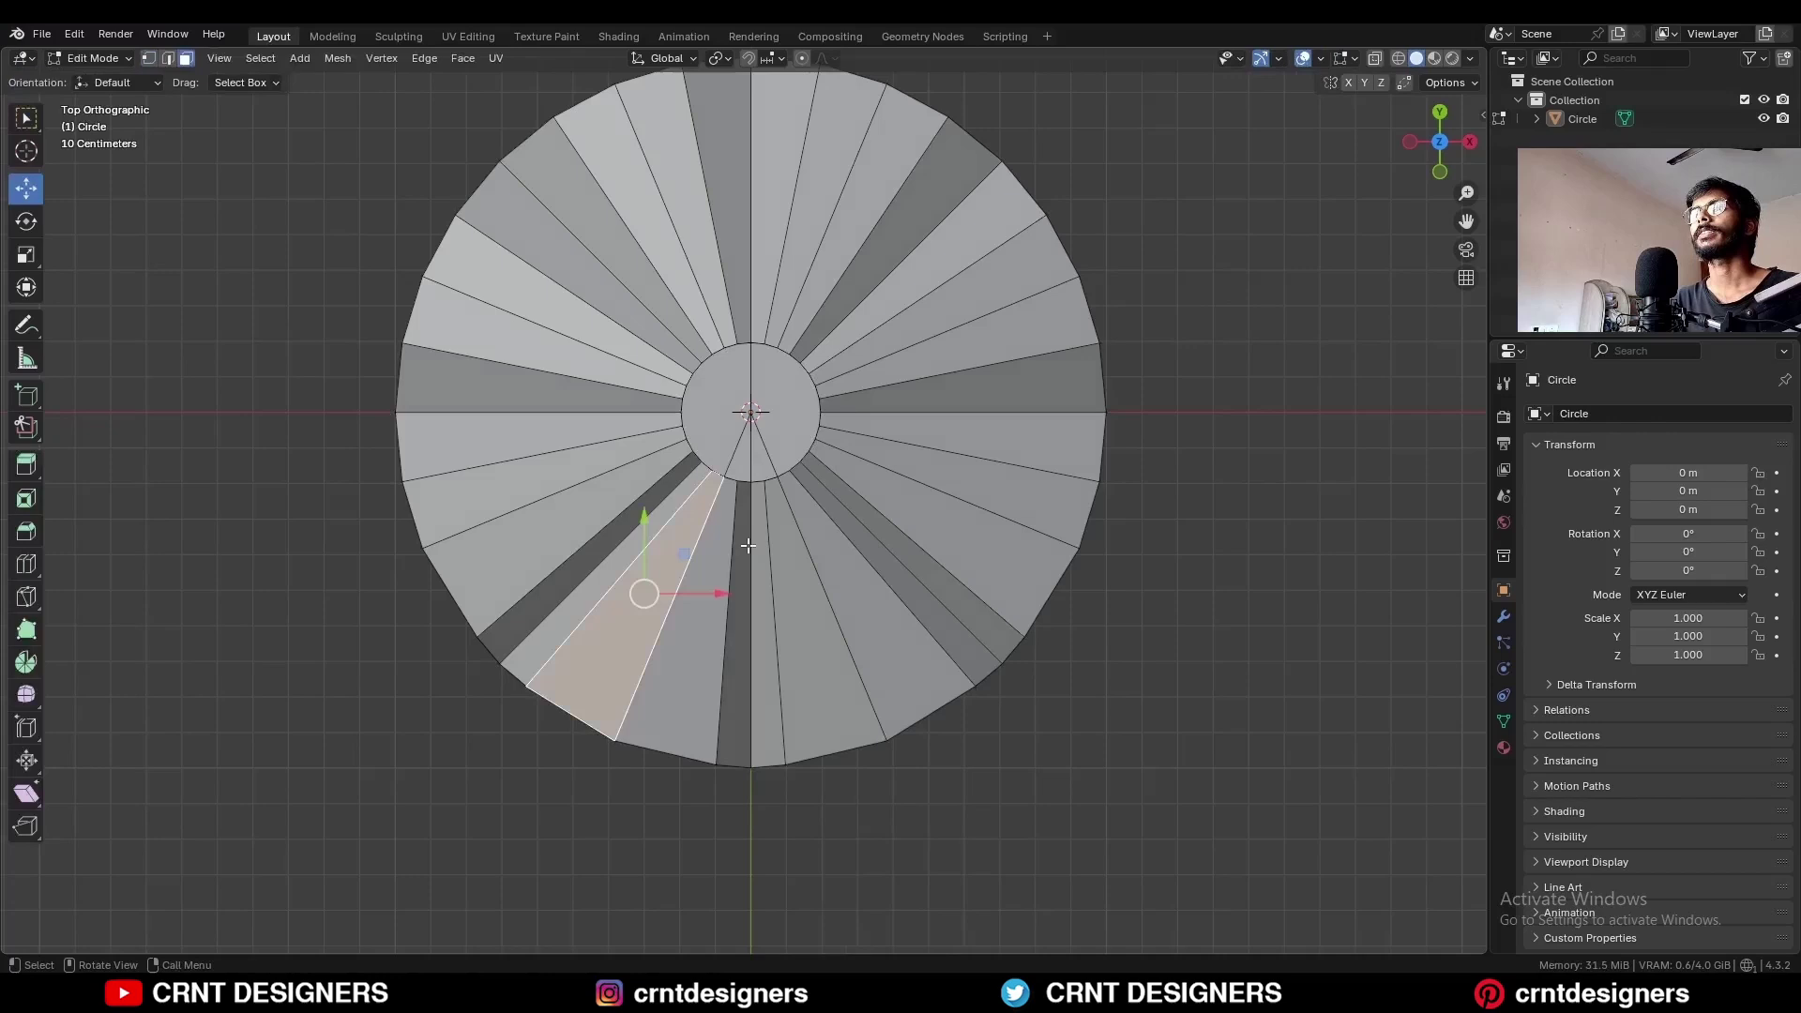
{"action": "left_click", "coordinate": [851, 592], "text": "shift"}
{"action": "left_click", "coordinate": [765, 428], "text": "shift"}
{"action": "left_click", "coordinate": [725, 405], "text": "shift"}
{"action": "key", "text": "x"}
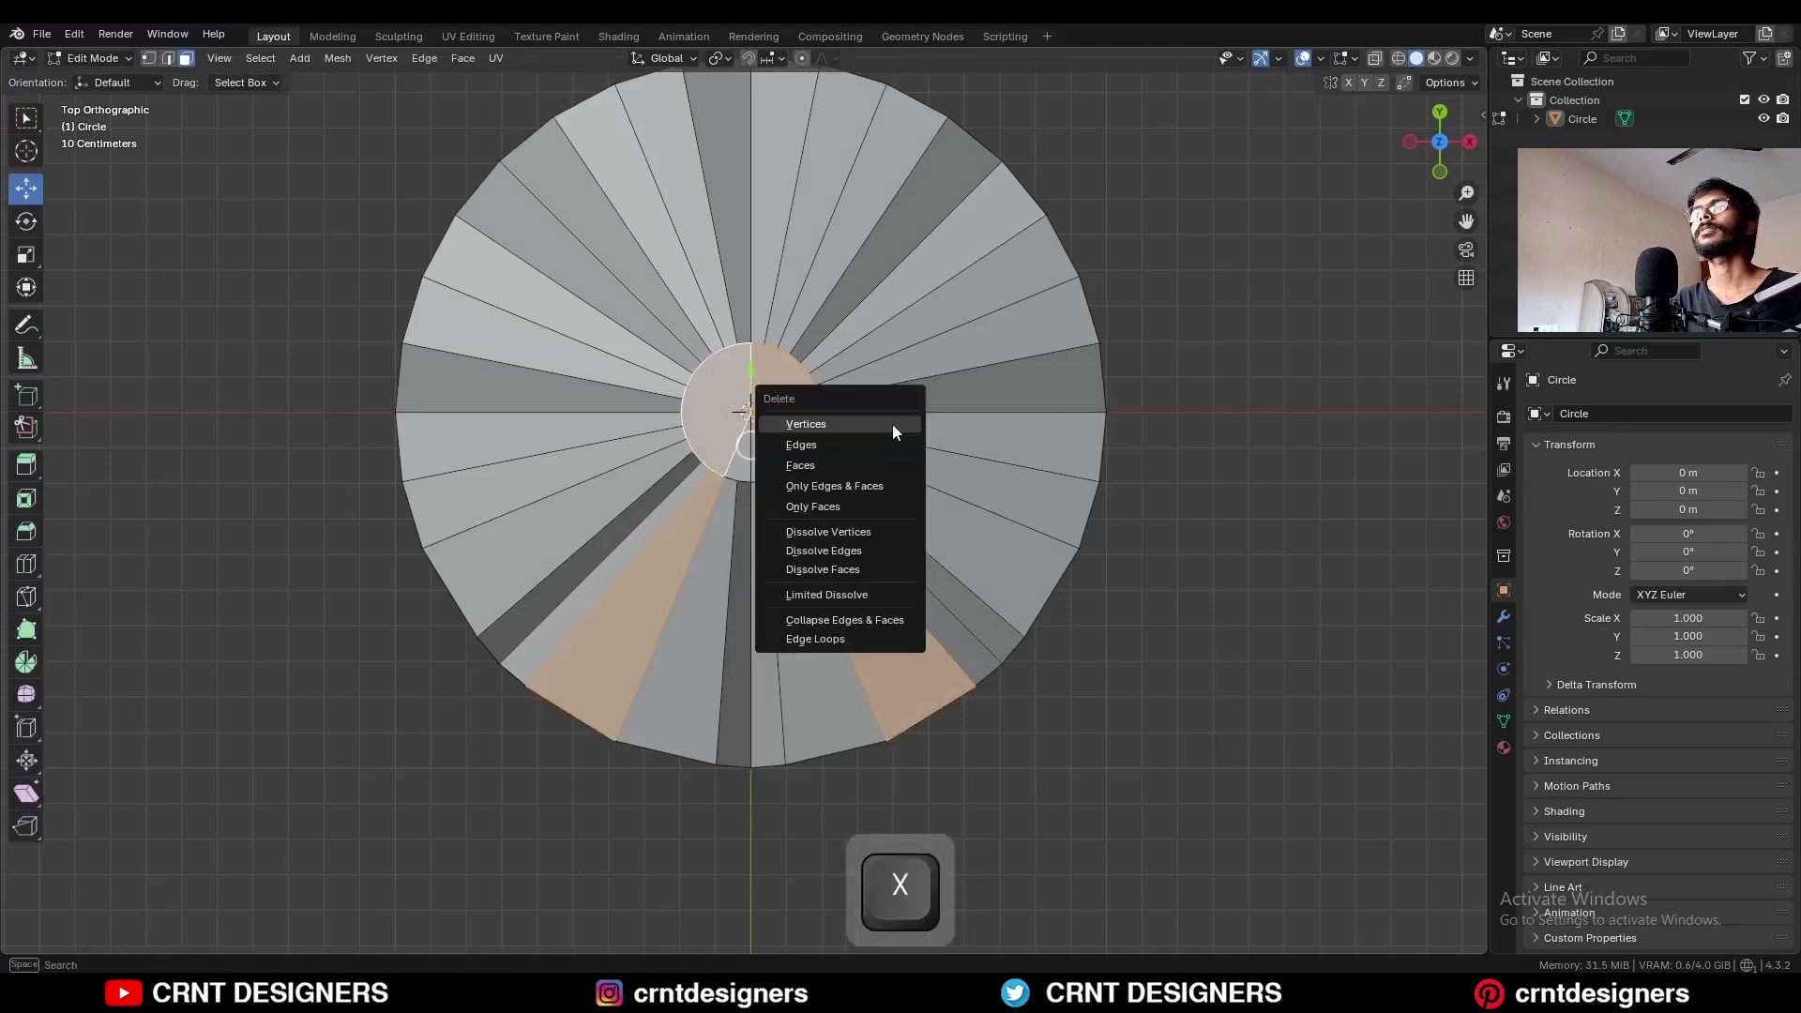
{"action": "left_click", "coordinate": [881, 459]}
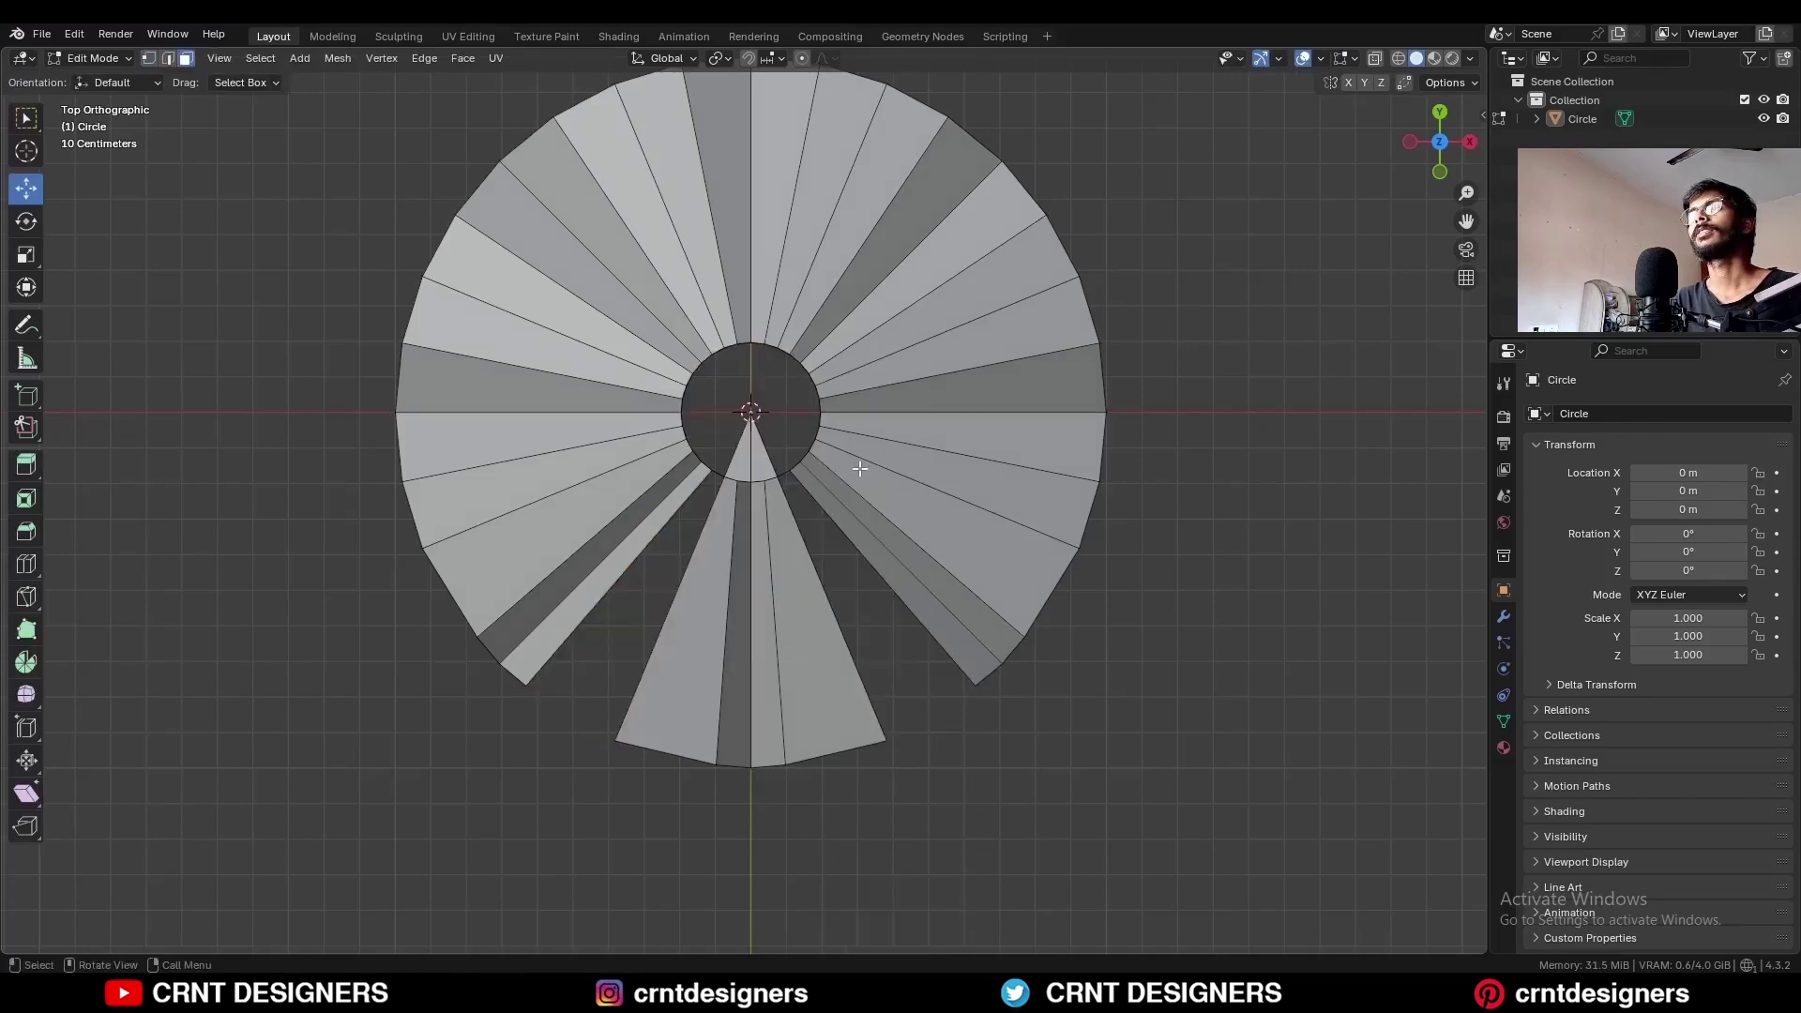
Step: Delete the two raised rim faces directly inward of the removed outer faces to separate the front segment
{"action": "middle_click_drag", "start_coordinate": [860, 469], "coordinate": [853, 345]}
{"action": "left_click", "coordinate": [788, 494]}
{"action": "left_click", "coordinate": [720, 502], "text": "shift"}
{"action": "key", "text": "x"}
{"action": "left_click", "coordinate": [881, 465]}
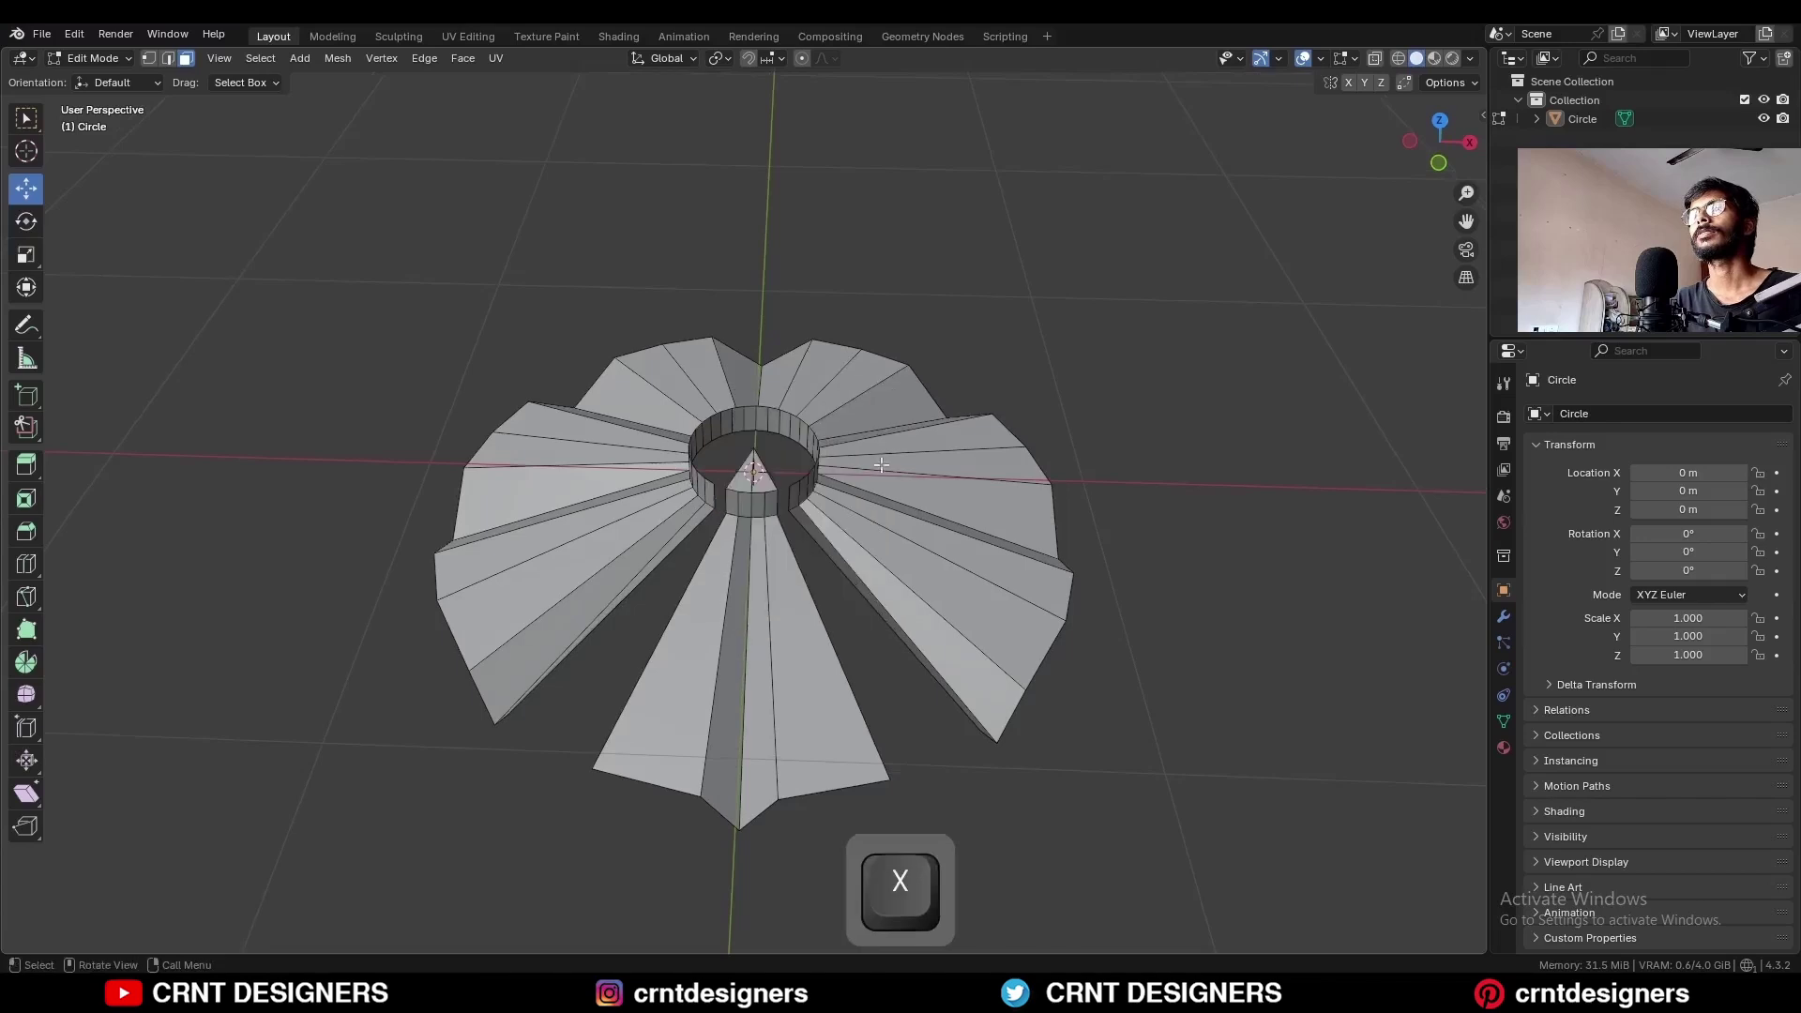
Step: Select all the remaining connected cap pieces around the front segment and delete them, leaving only the front segment
{"action": "left_click", "coordinate": [881, 464]}
{"action": "key", "text": "ctrl+KP_Add"}
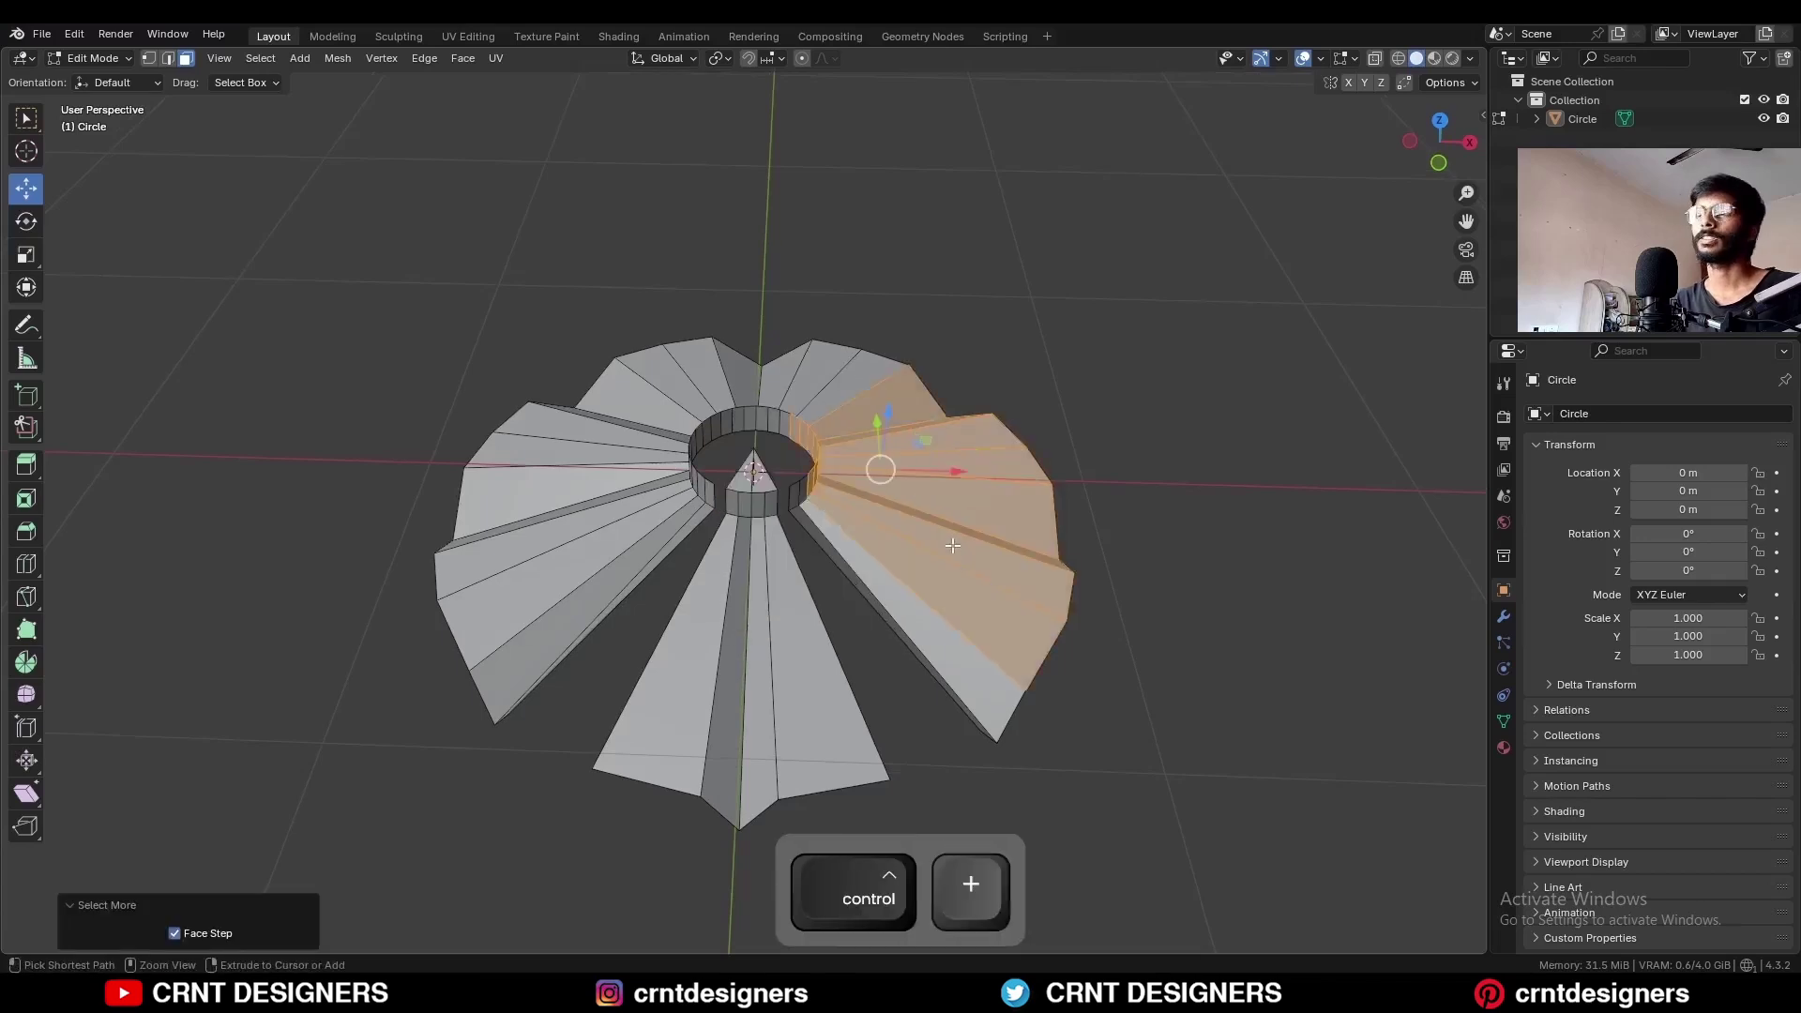
{"action": "key", "text": "ctrl+KP_Add"}
{"action": "key", "text": "ctrl+KP_Add"}
{"action": "key", "text": "ctrl+KP_Add"}
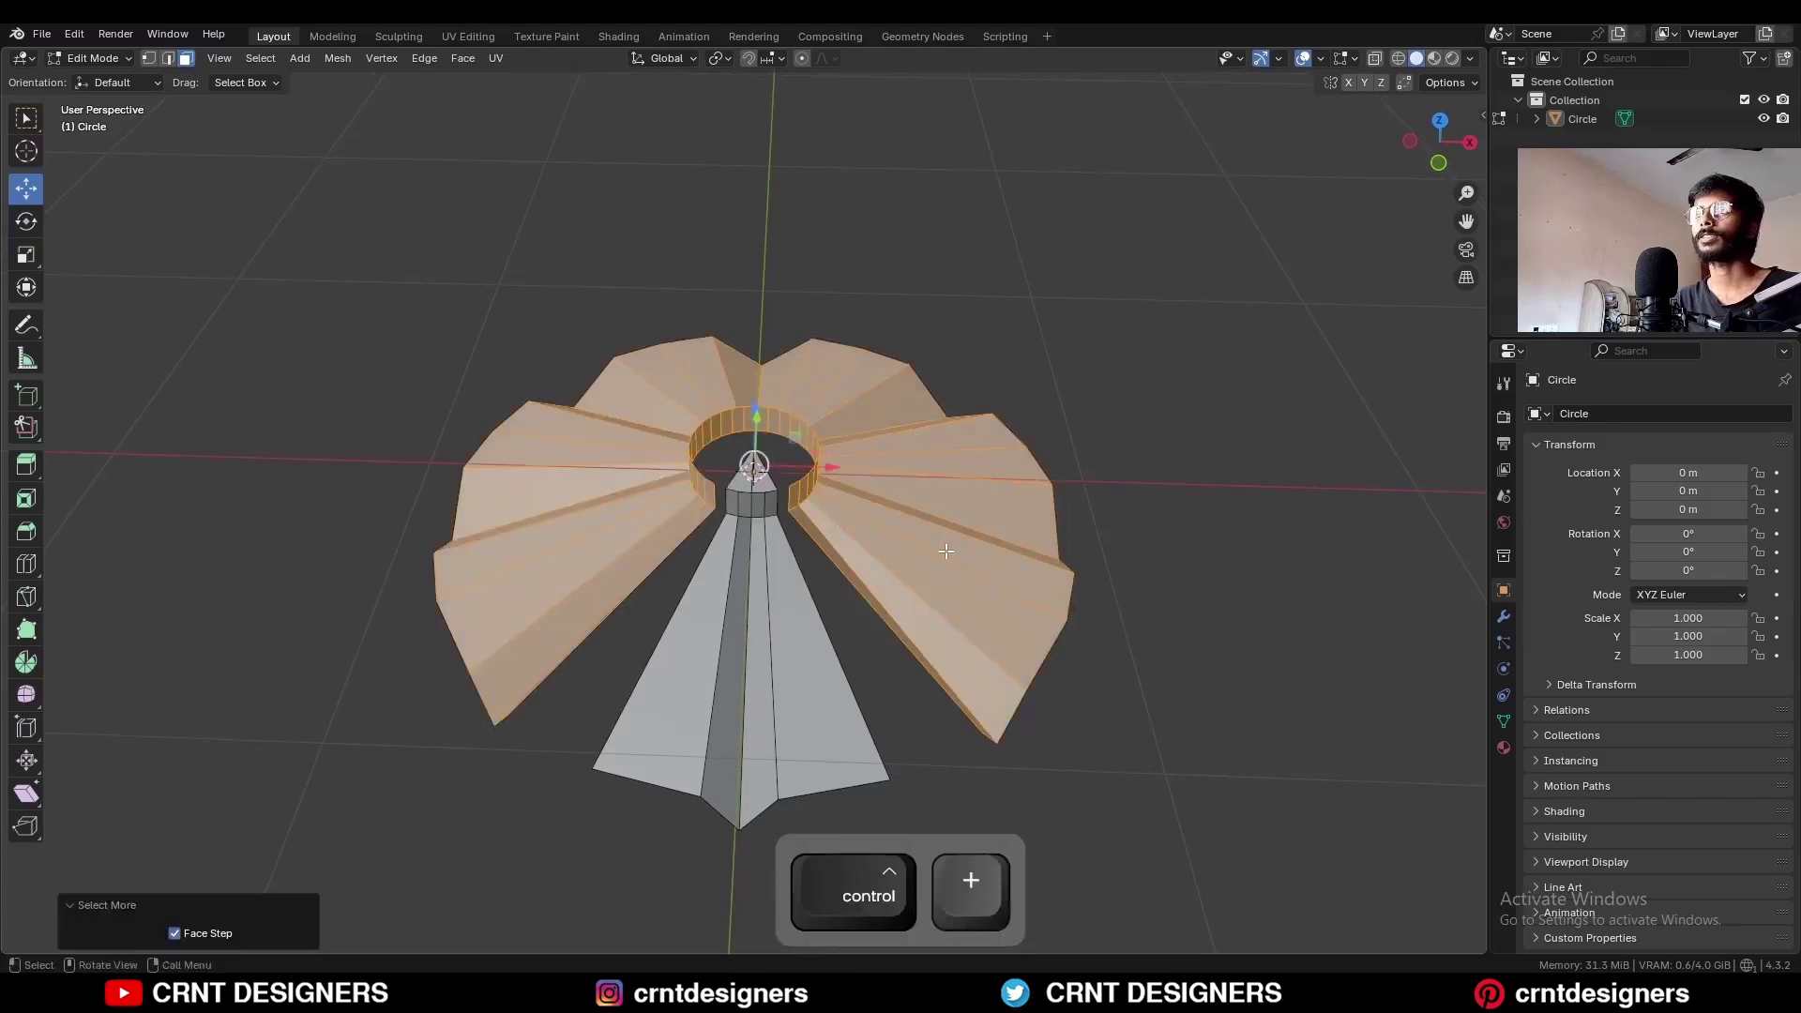
{"action": "key", "text": "x"}
{"action": "left_click", "coordinate": [946, 553]}
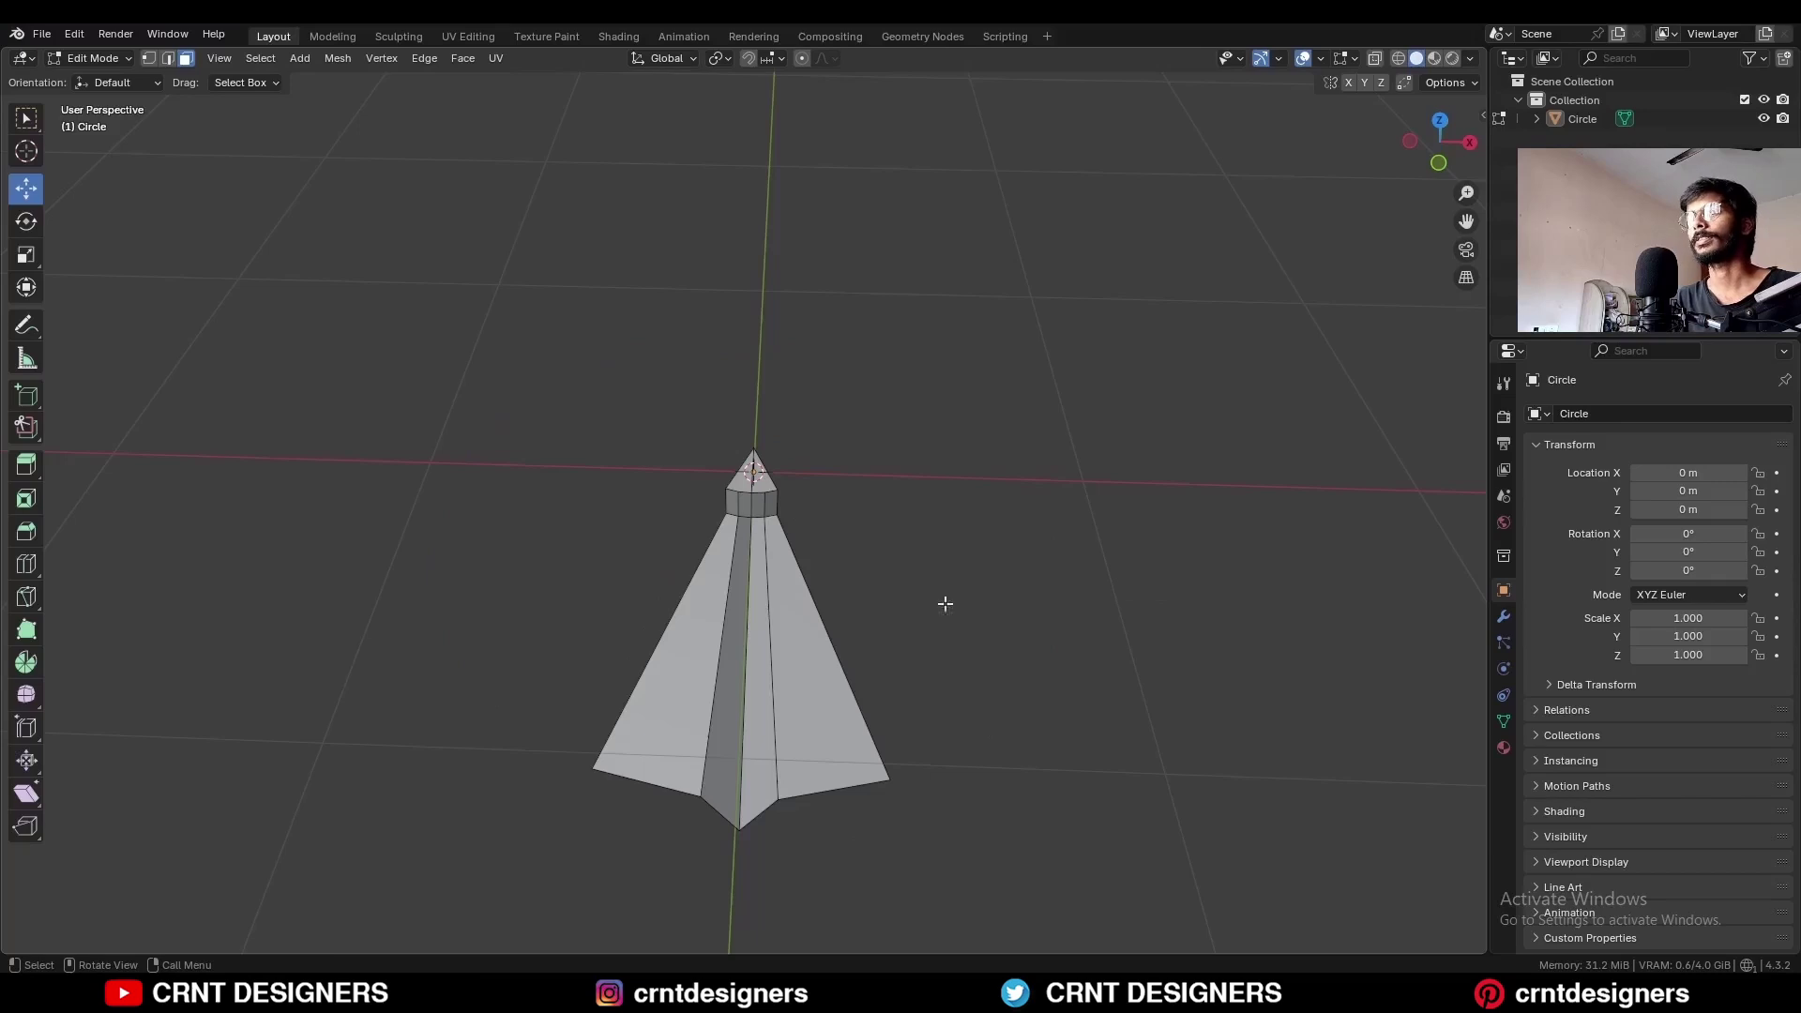
Step: Add a centred loop cut running lengthwise through the two wide side faces of the segment
{"action": "middle_click_drag", "start_coordinate": [944, 603], "coordinate": [966, 601]}
{"action": "left_click", "coordinate": [1440, 122]}
{"action": "middle_click_drag", "start_coordinate": [447, 466], "coordinate": [805, 646]}
{"action": "key", "text": "ctrl+r"}
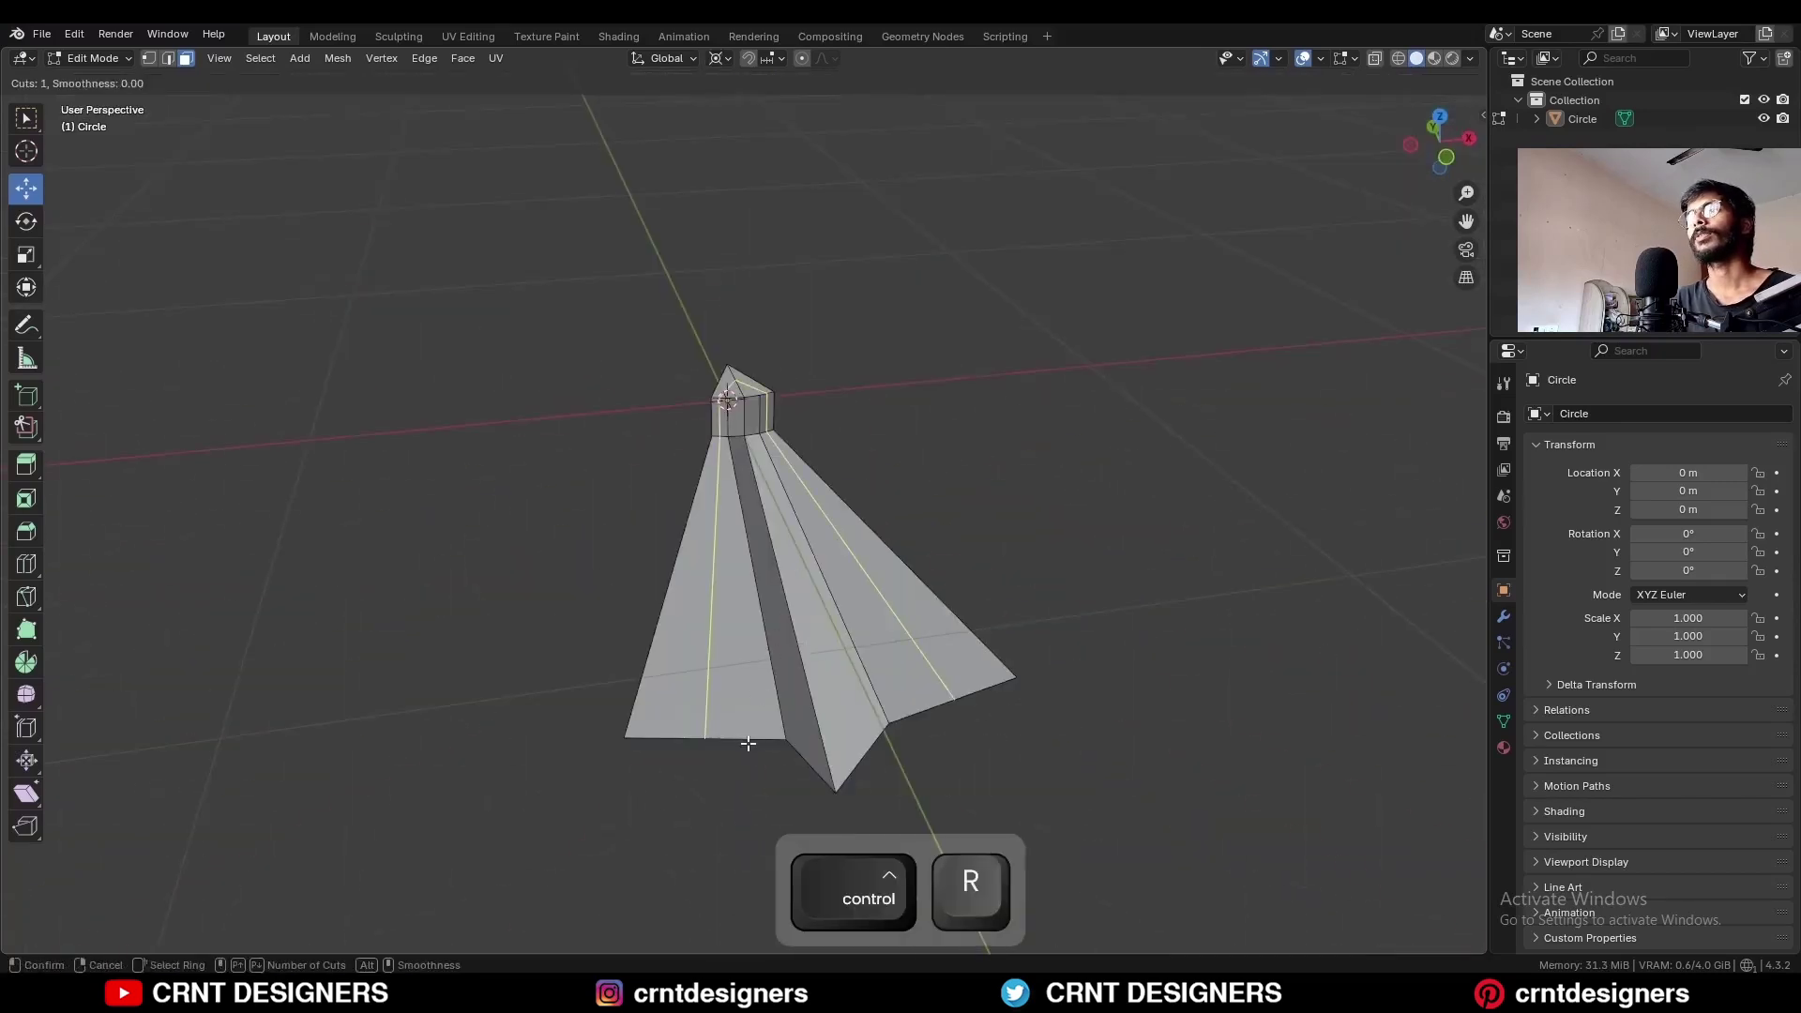
{"action": "left_click", "coordinate": [747, 743]}
{"action": "right_click", "coordinate": [748, 742]}
Step: Slide the +X side's new outer-edge vertex and its lengthwise edge inward, close to the central fold's border, in top view
{"action": "key", "text": "KP_7"}
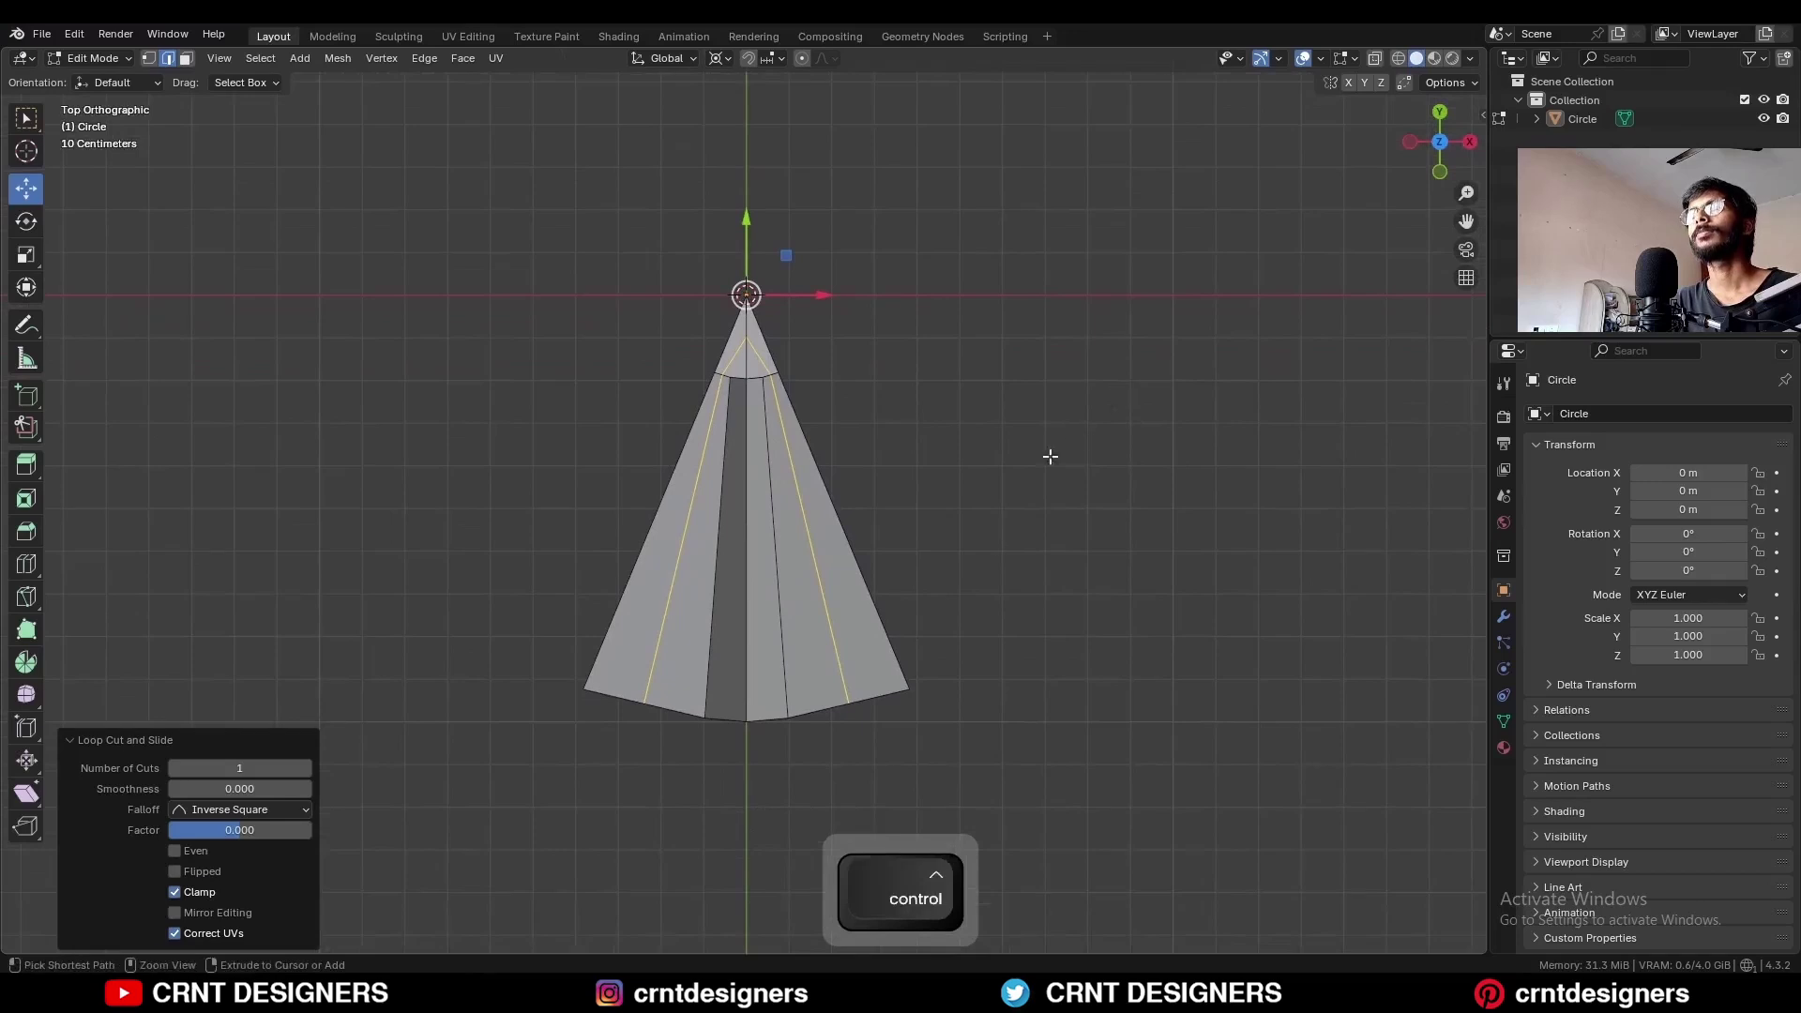
{"action": "key", "text": "1"}
{"action": "key", "text": "shift+v"}
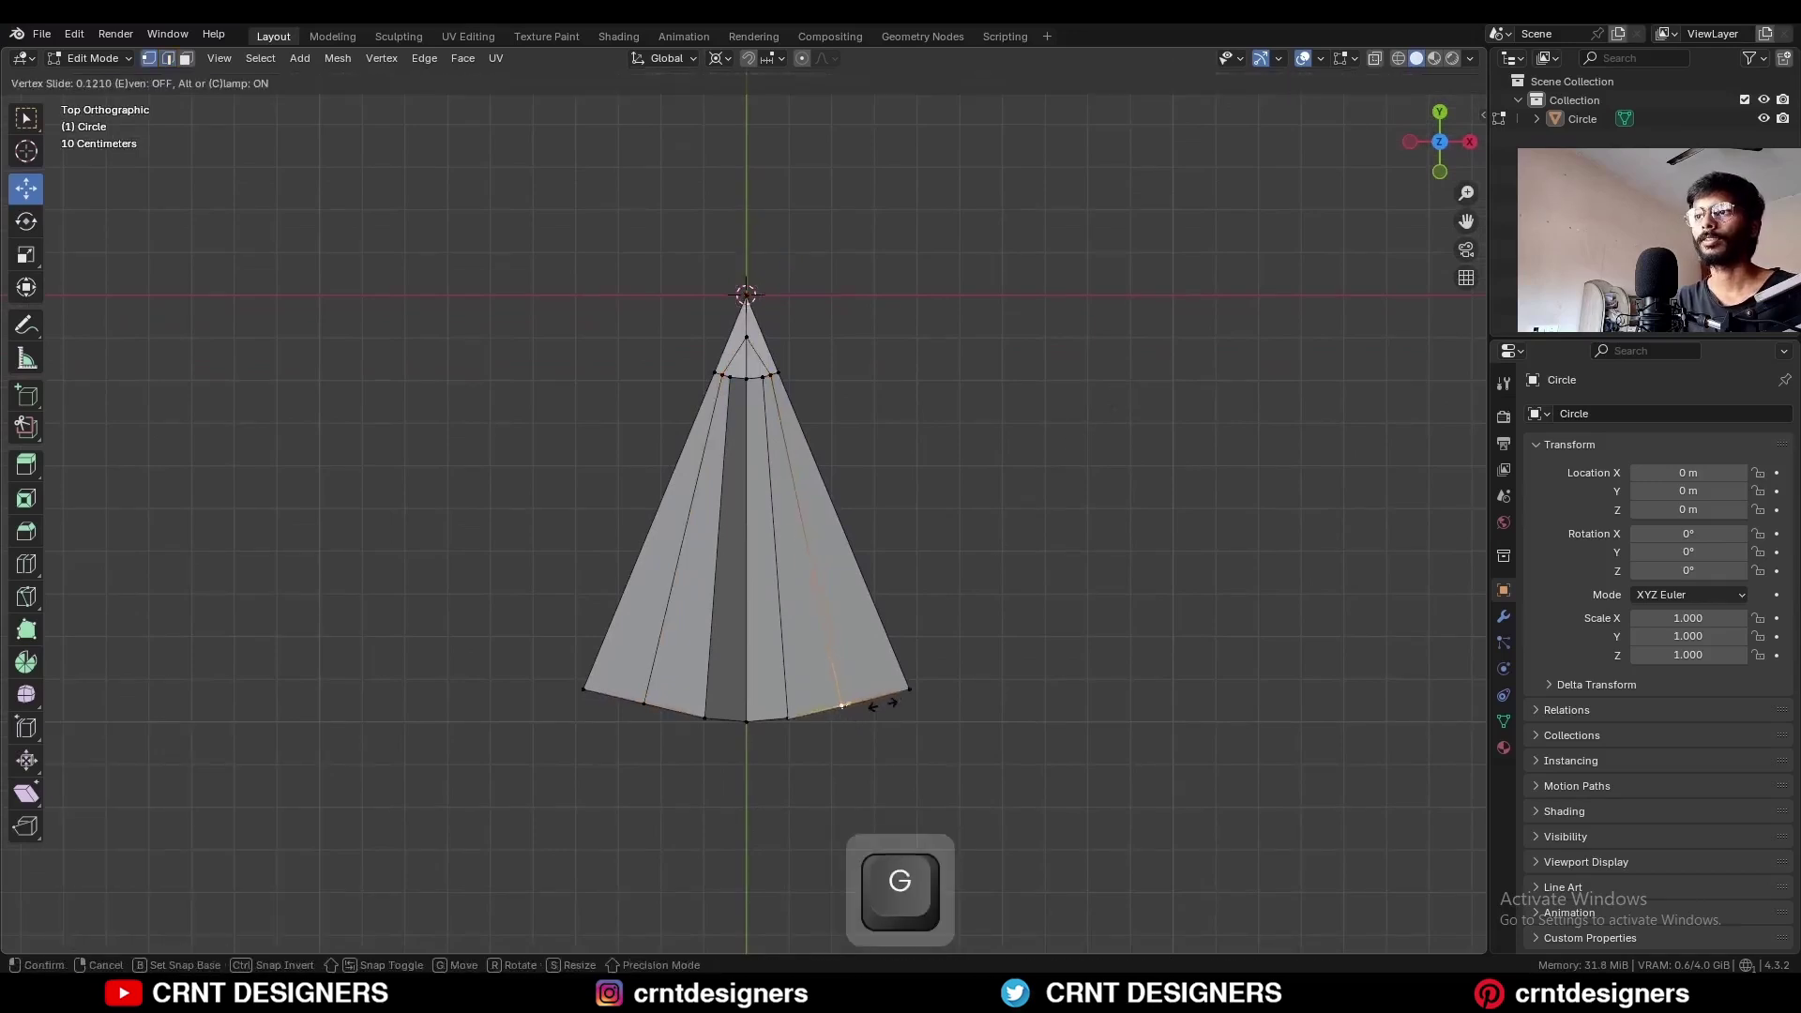
{"action": "left_click", "coordinate": [844, 712]}
{"action": "middle_click_drag", "start_coordinate": [895, 632], "coordinate": [885, 582], "text": "shift"}
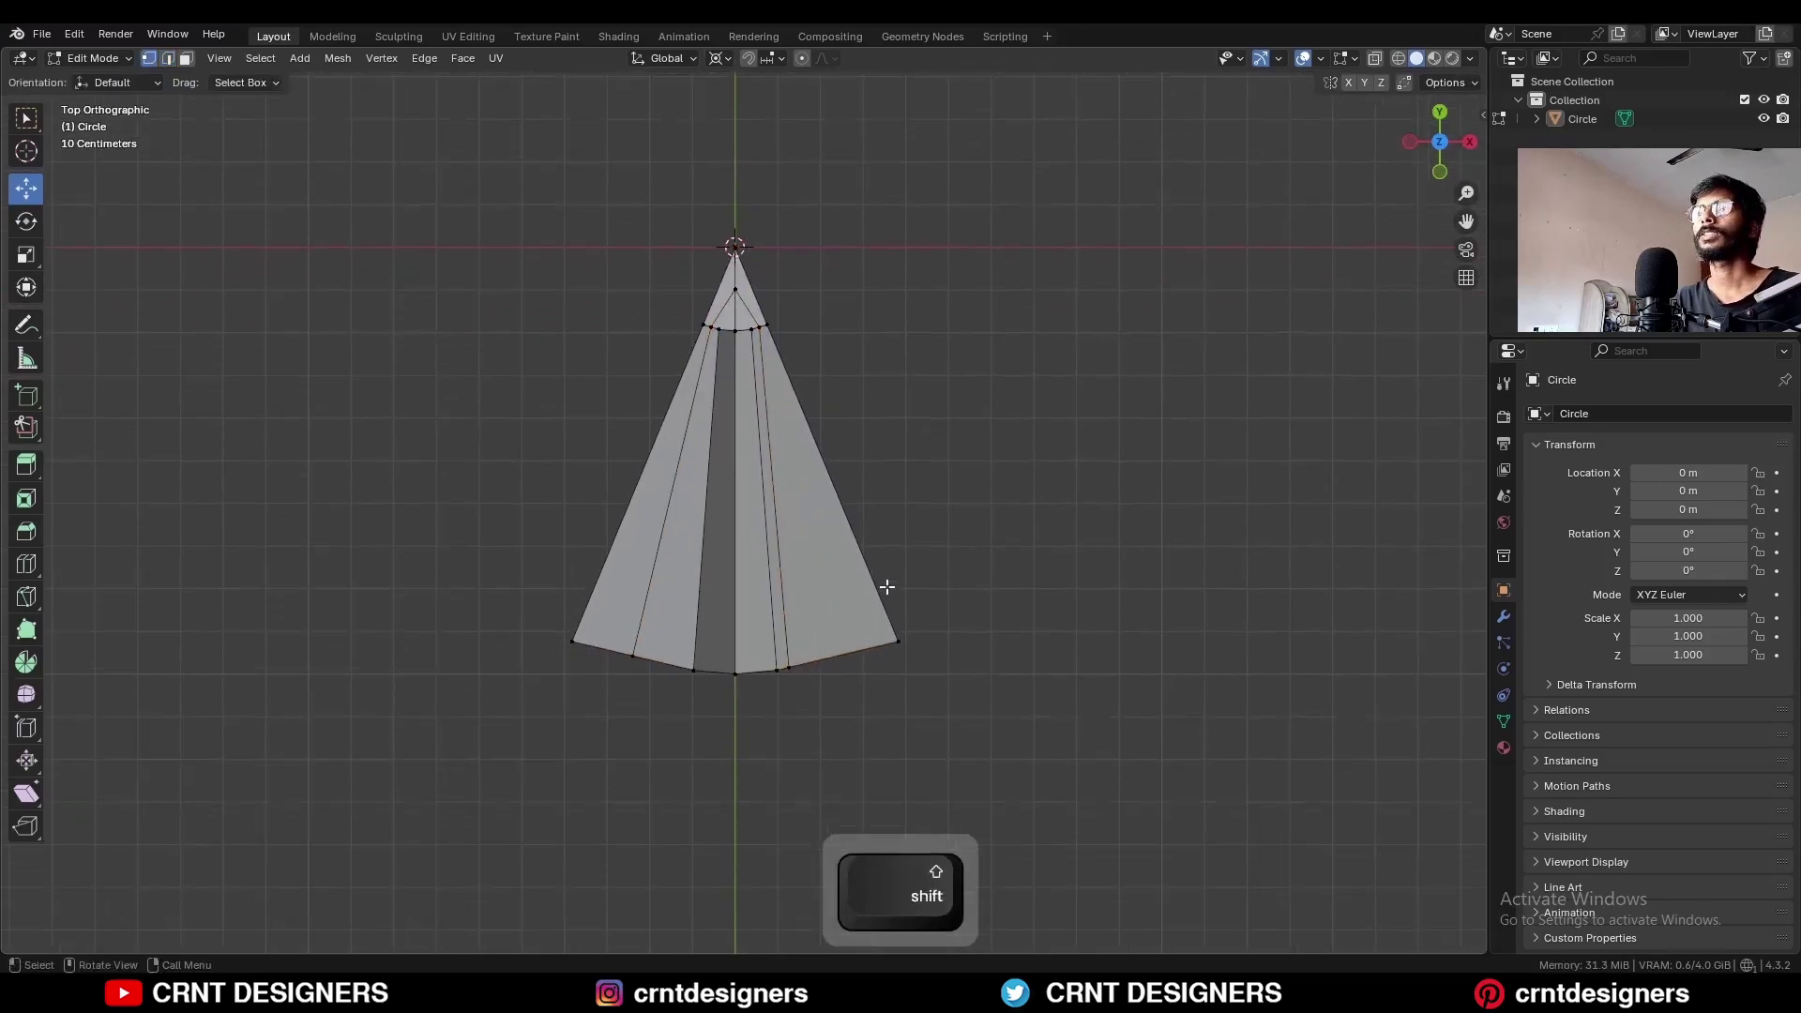
{"action": "scroll", "coordinate": [809, 562], "scroll_direction": "up", "scroll_amount": 1}
Step: Symmetrize the whole mesh so the edge beside the fold is mirrored to the other side
{"action": "key", "text": "a"}
{"action": "left_click", "coordinate": [337, 57]}
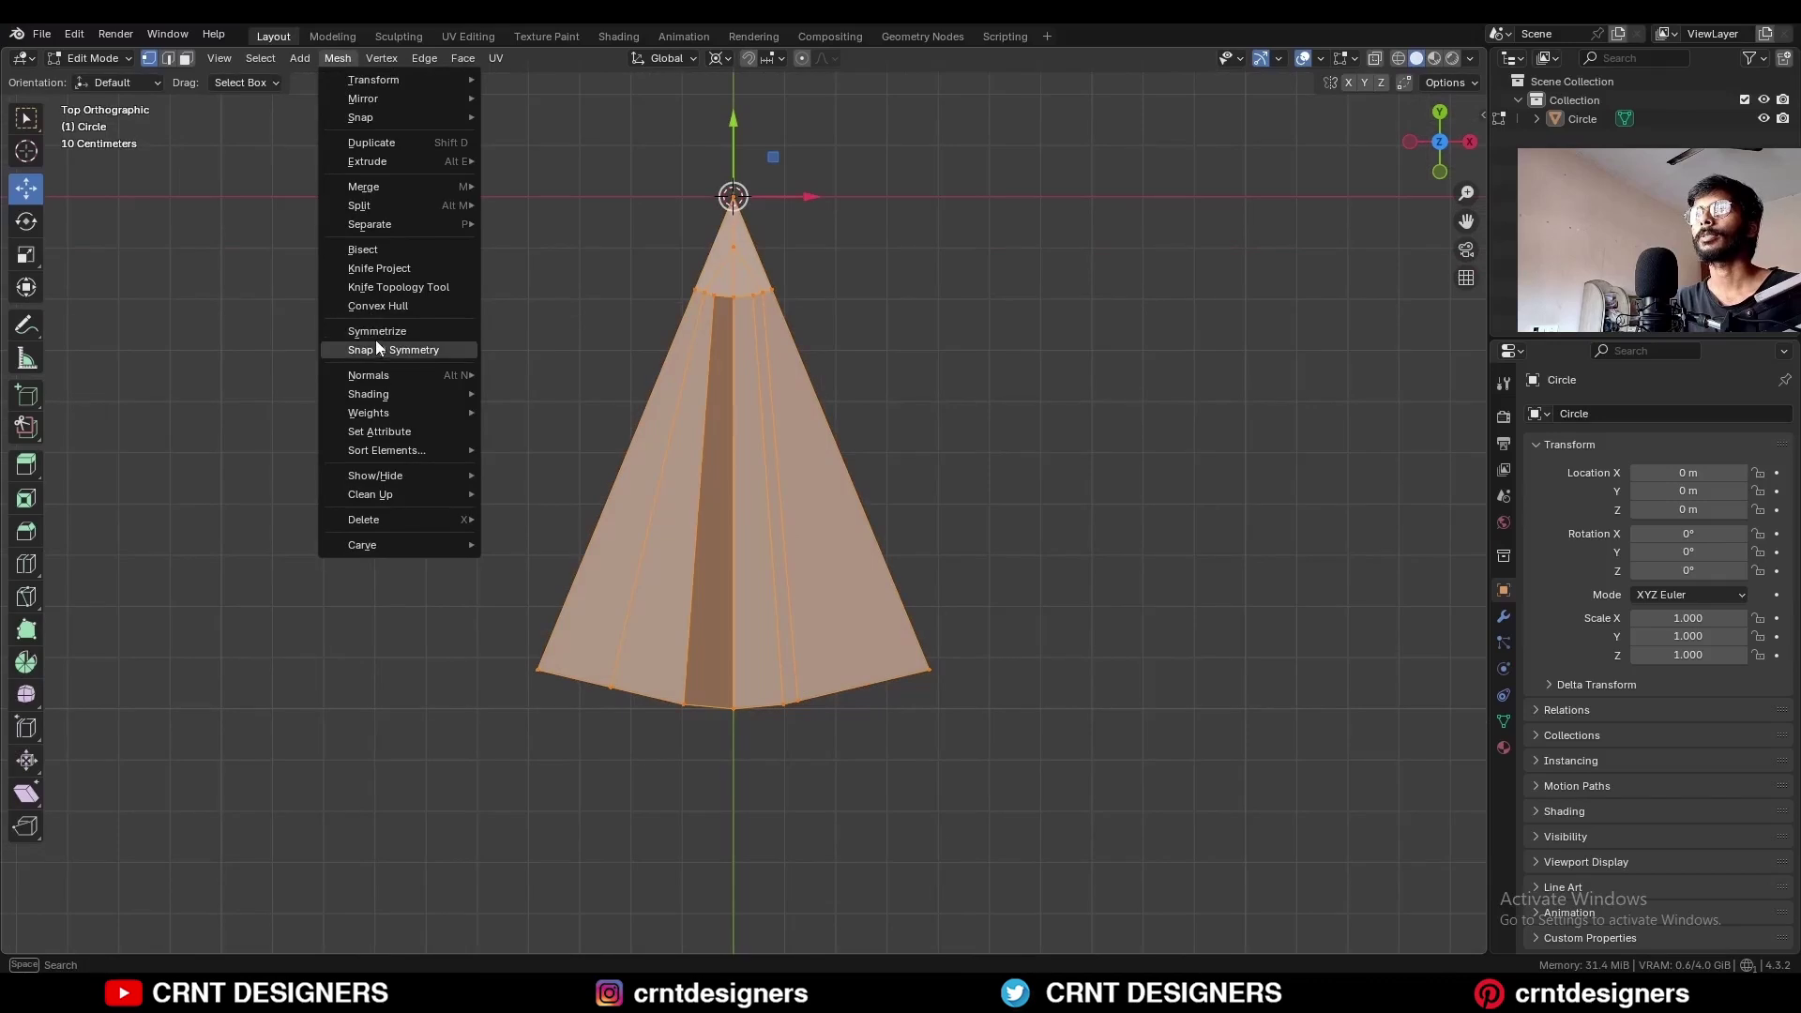
{"action": "left_click", "coordinate": [375, 339]}
{"action": "left_click", "coordinate": [808, 761]}
{"action": "mouse_move", "coordinate": [792, 641]}
{"action": "middle_mouse_down", "text": "shift"}
{"action": "mouse_move", "coordinate": [792, 791]}
{"action": "mouse_move", "coordinate": [792, 659]}
{"action": "middle_mouse_up", "text": "shift"}
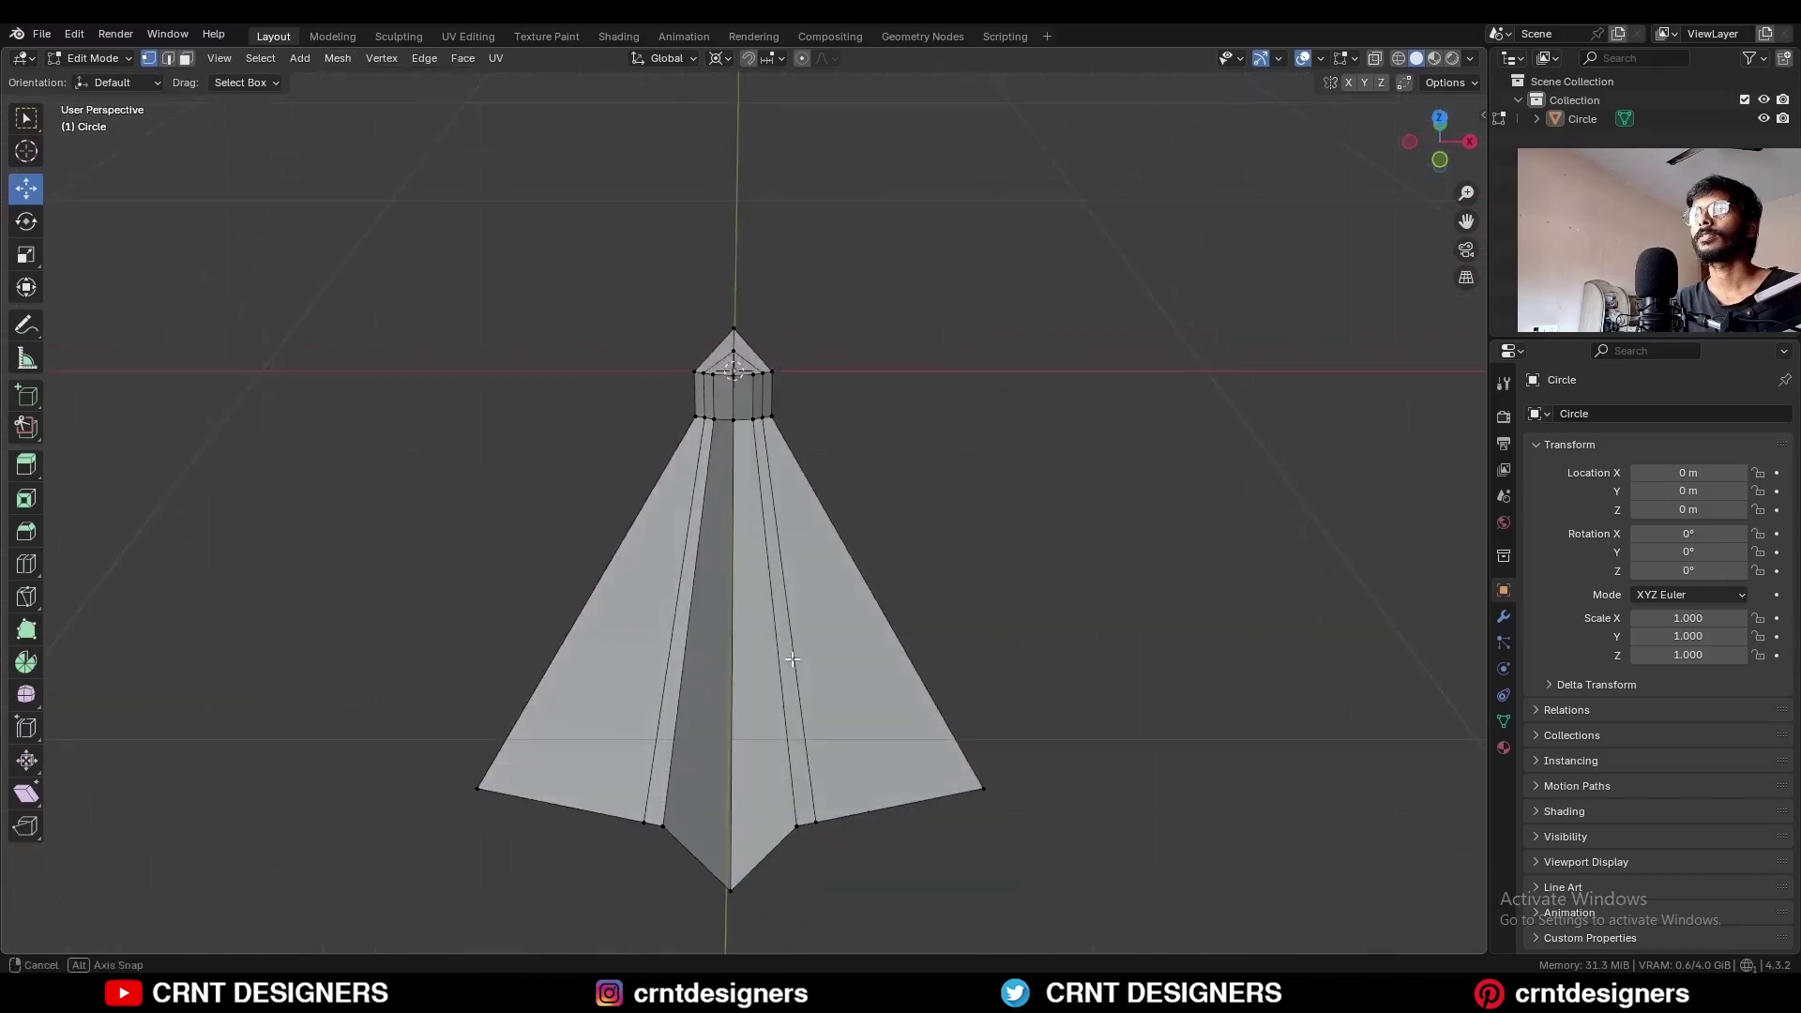
Step: Knife-cut the pointed top face from the two rim vertices bordering the fold to the vertex in its middle
{"action": "scroll", "coordinate": [792, 697], "scroll_direction": "up", "scroll_amount": 5}
{"action": "middle_click_drag", "start_coordinate": [792, 563], "coordinate": [766, 720], "text": "shift"}
{"action": "key", "text": "k"}
{"action": "left_click", "coordinate": [670, 561]}
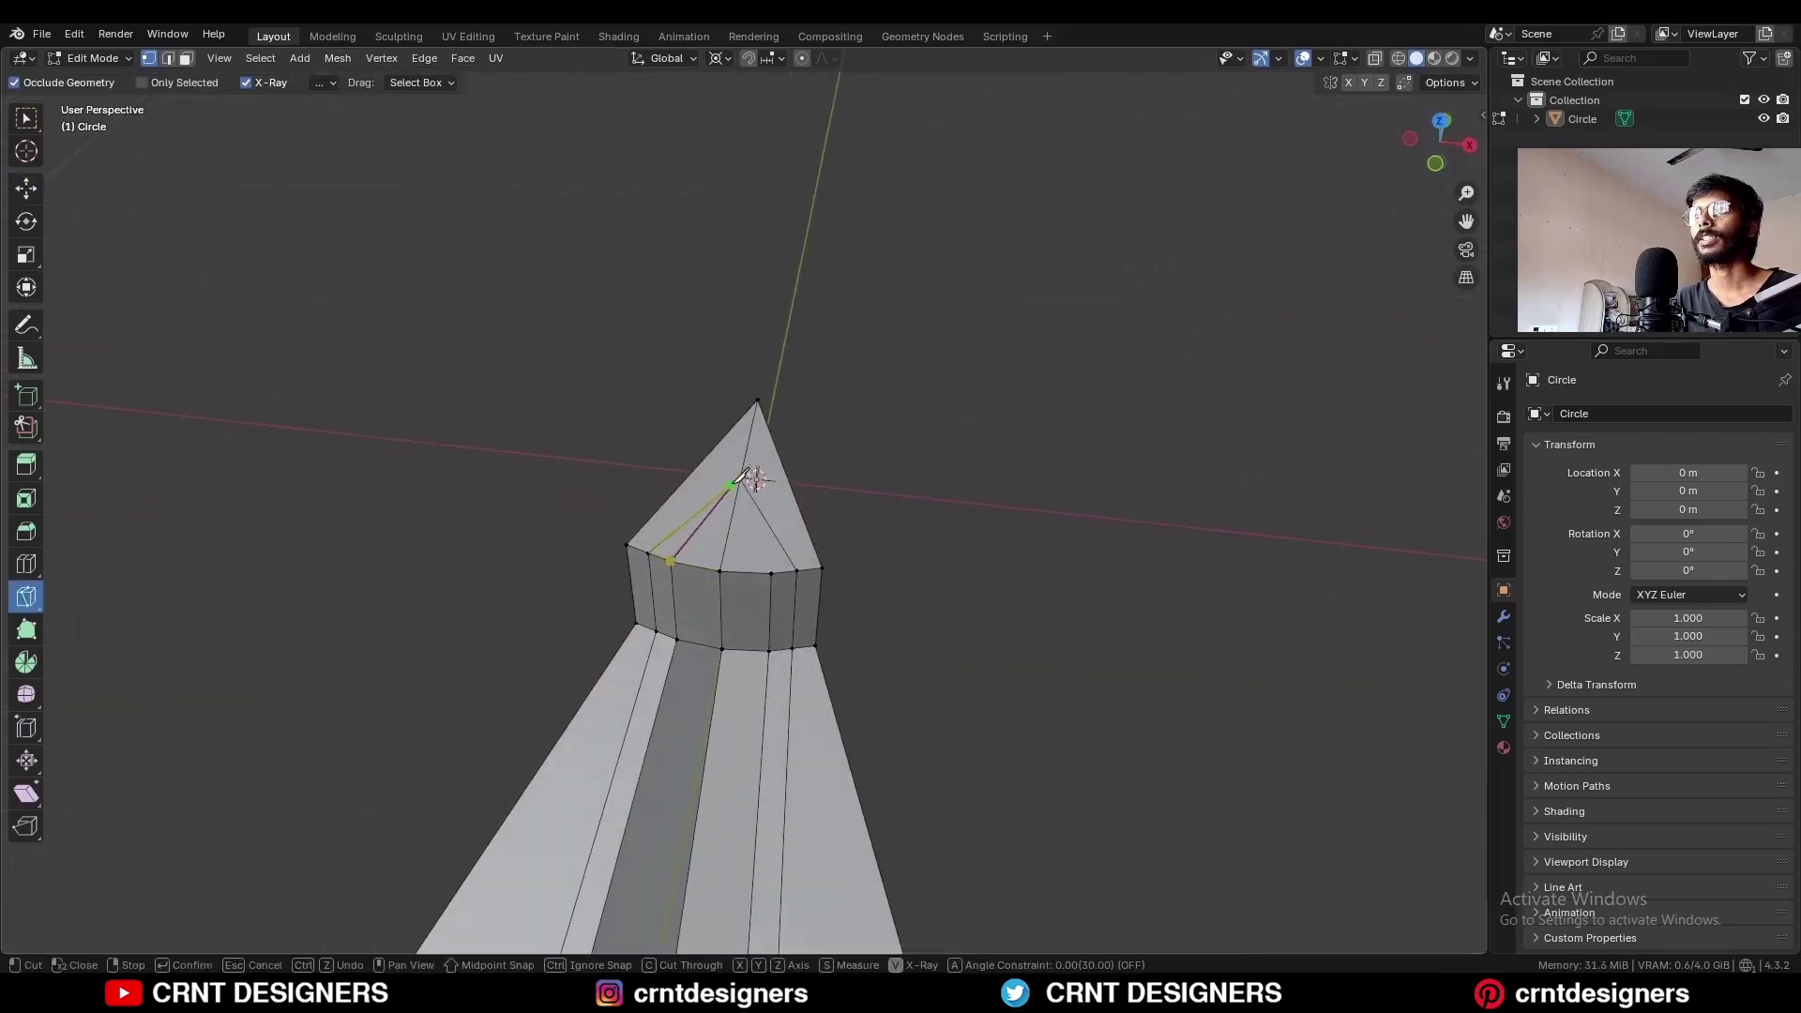
{"action": "left_click", "coordinate": [771, 572]}
{"action": "key", "text": "space"}
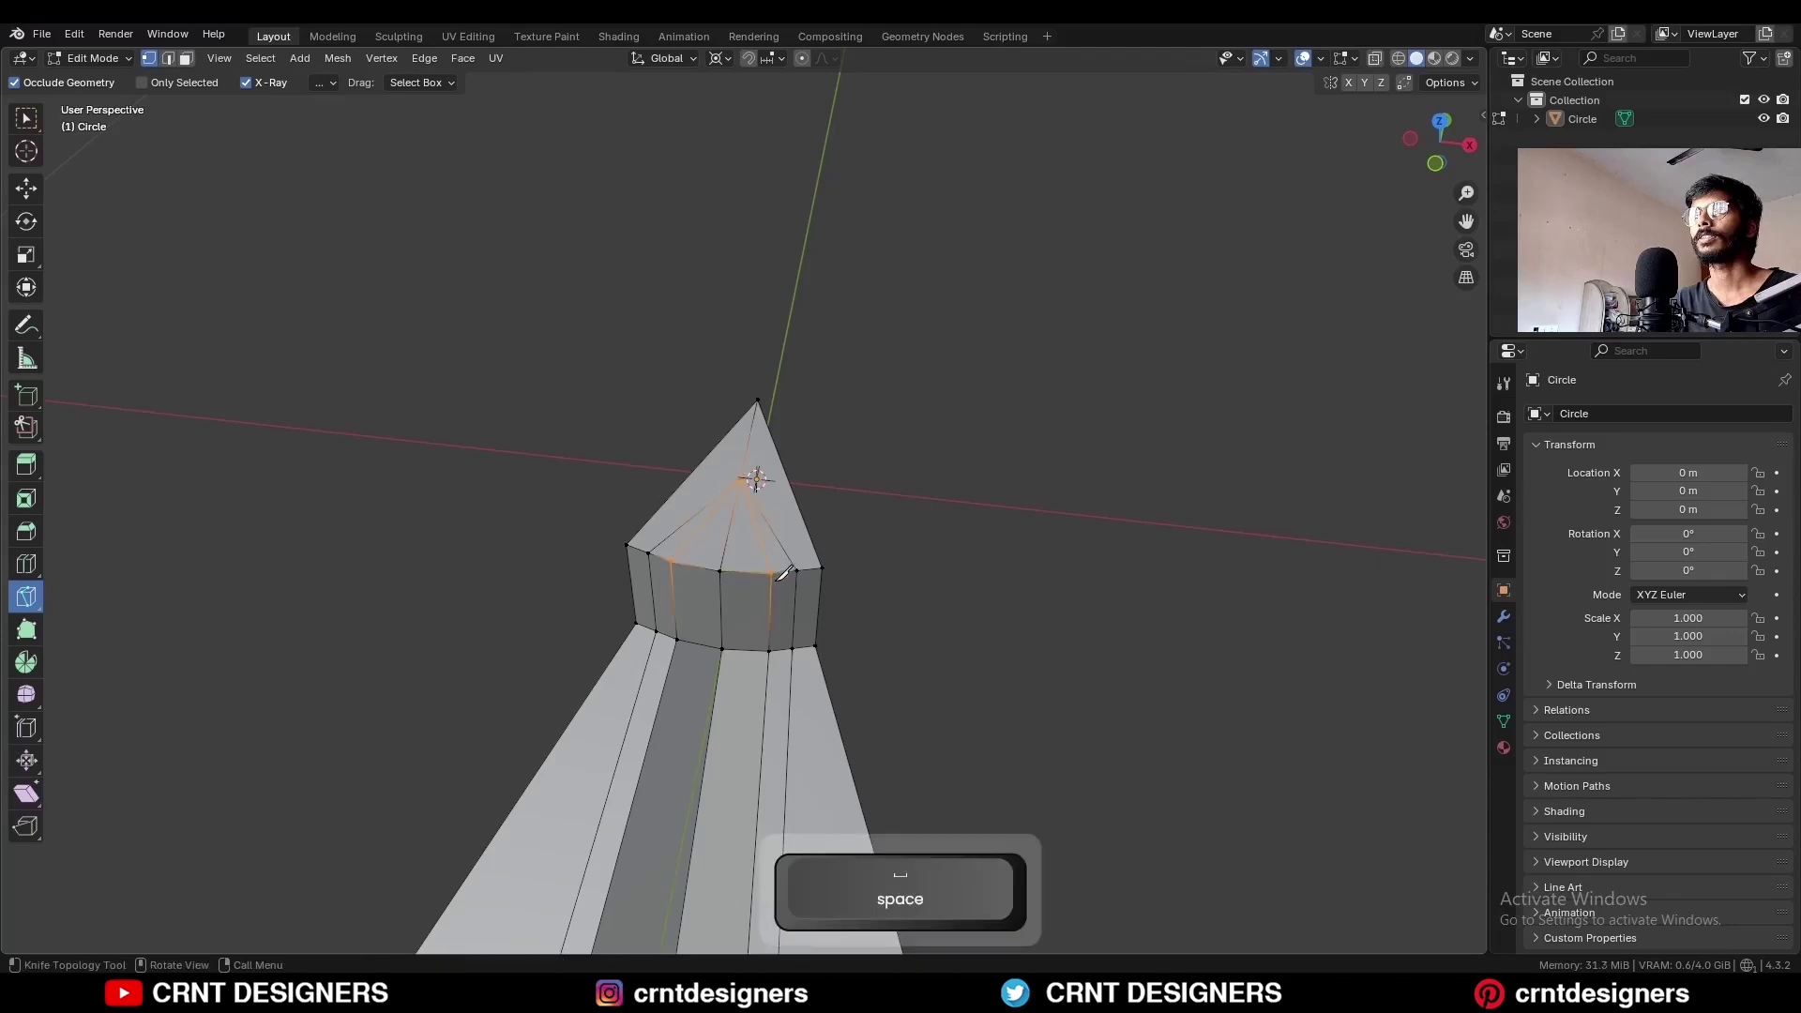
Step: Add a centred lengthwise loop cut through each of the two sloping faces of the central fold
{"action": "middle_click_drag", "start_coordinate": [784, 564], "coordinate": [699, 494]}
{"action": "key", "text": "ctrl+r"}
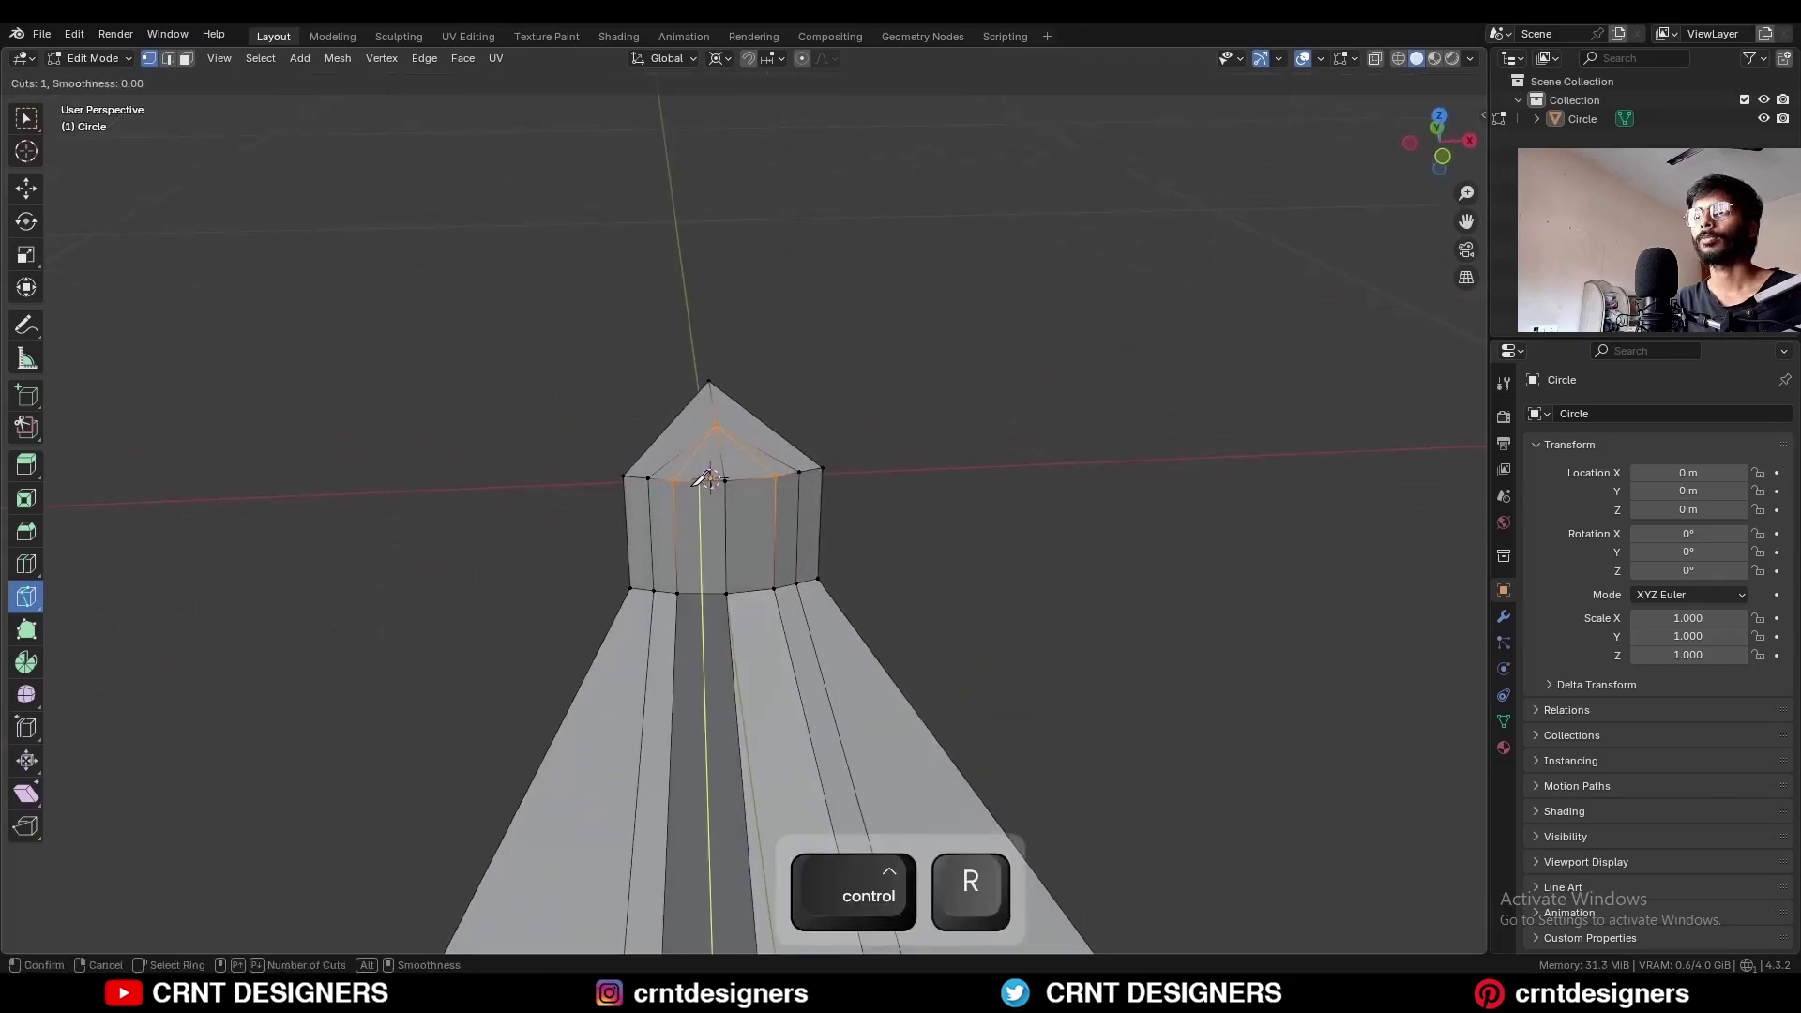
{"action": "left_click", "coordinate": [706, 478]}
{"action": "right_click", "coordinate": [713, 477]}
{"action": "key", "text": "ctrl+r"}
{"action": "left_click", "coordinate": [746, 481]}
{"action": "right_click", "coordinate": [750, 480]}
{"action": "middle_click_drag", "start_coordinate": [767, 482], "coordinate": [747, 442]}
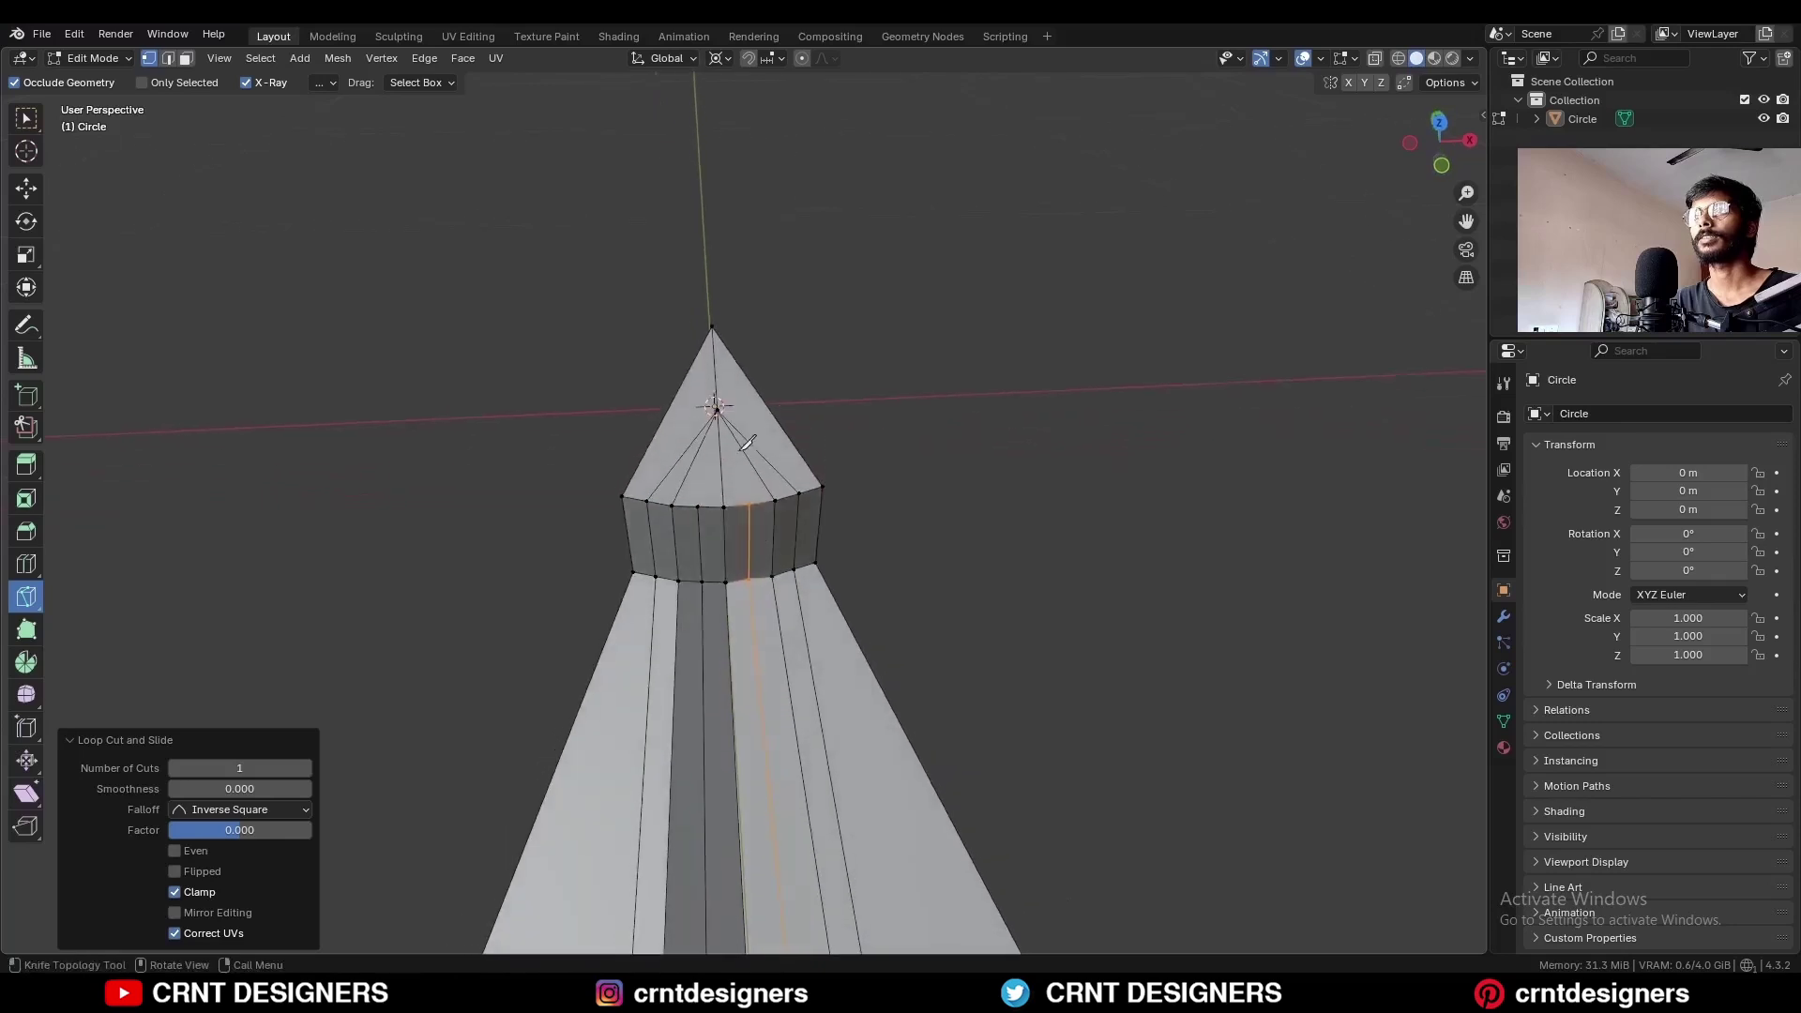
Step: Merge the middle vertex of the pointed top face into the tip vertex with At Last
{"action": "key", "text": "c"}
{"action": "left_click", "coordinate": [715, 410]}
{"action": "left_click", "coordinate": [713, 353], "text": "shift"}
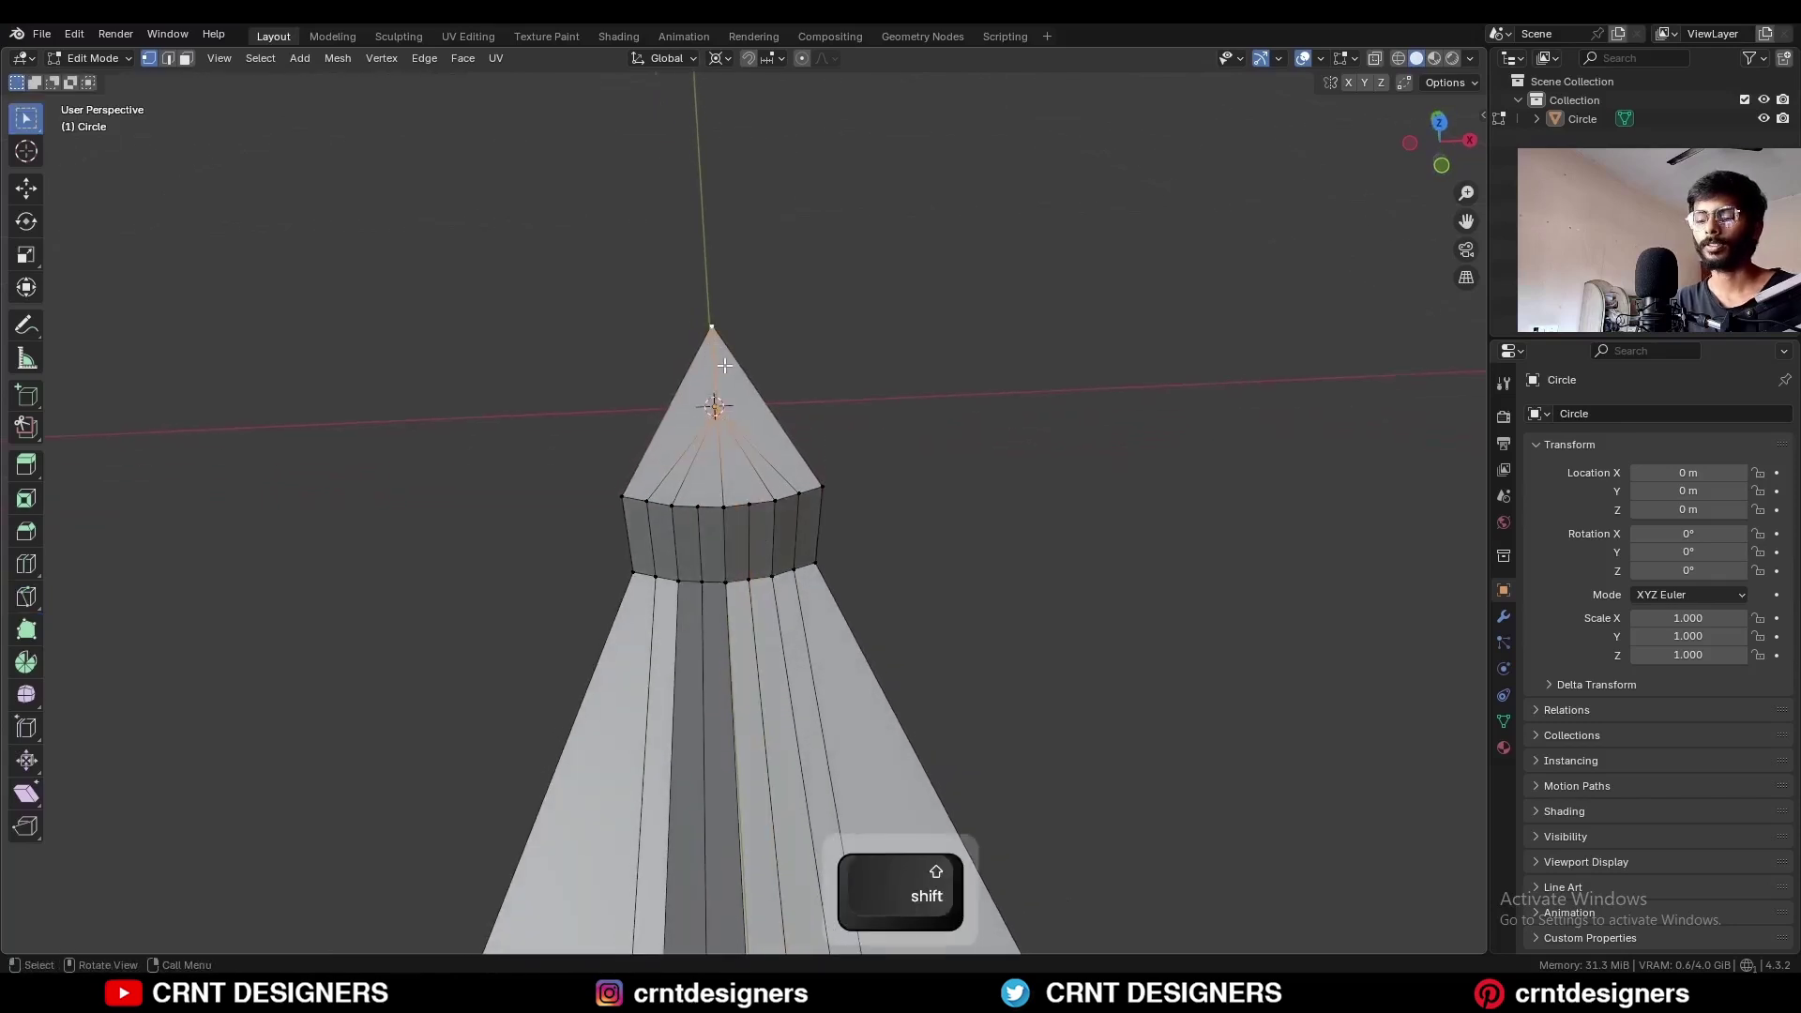
{"action": "key", "text": "m"}
{"action": "left_click", "coordinate": [717, 451]}
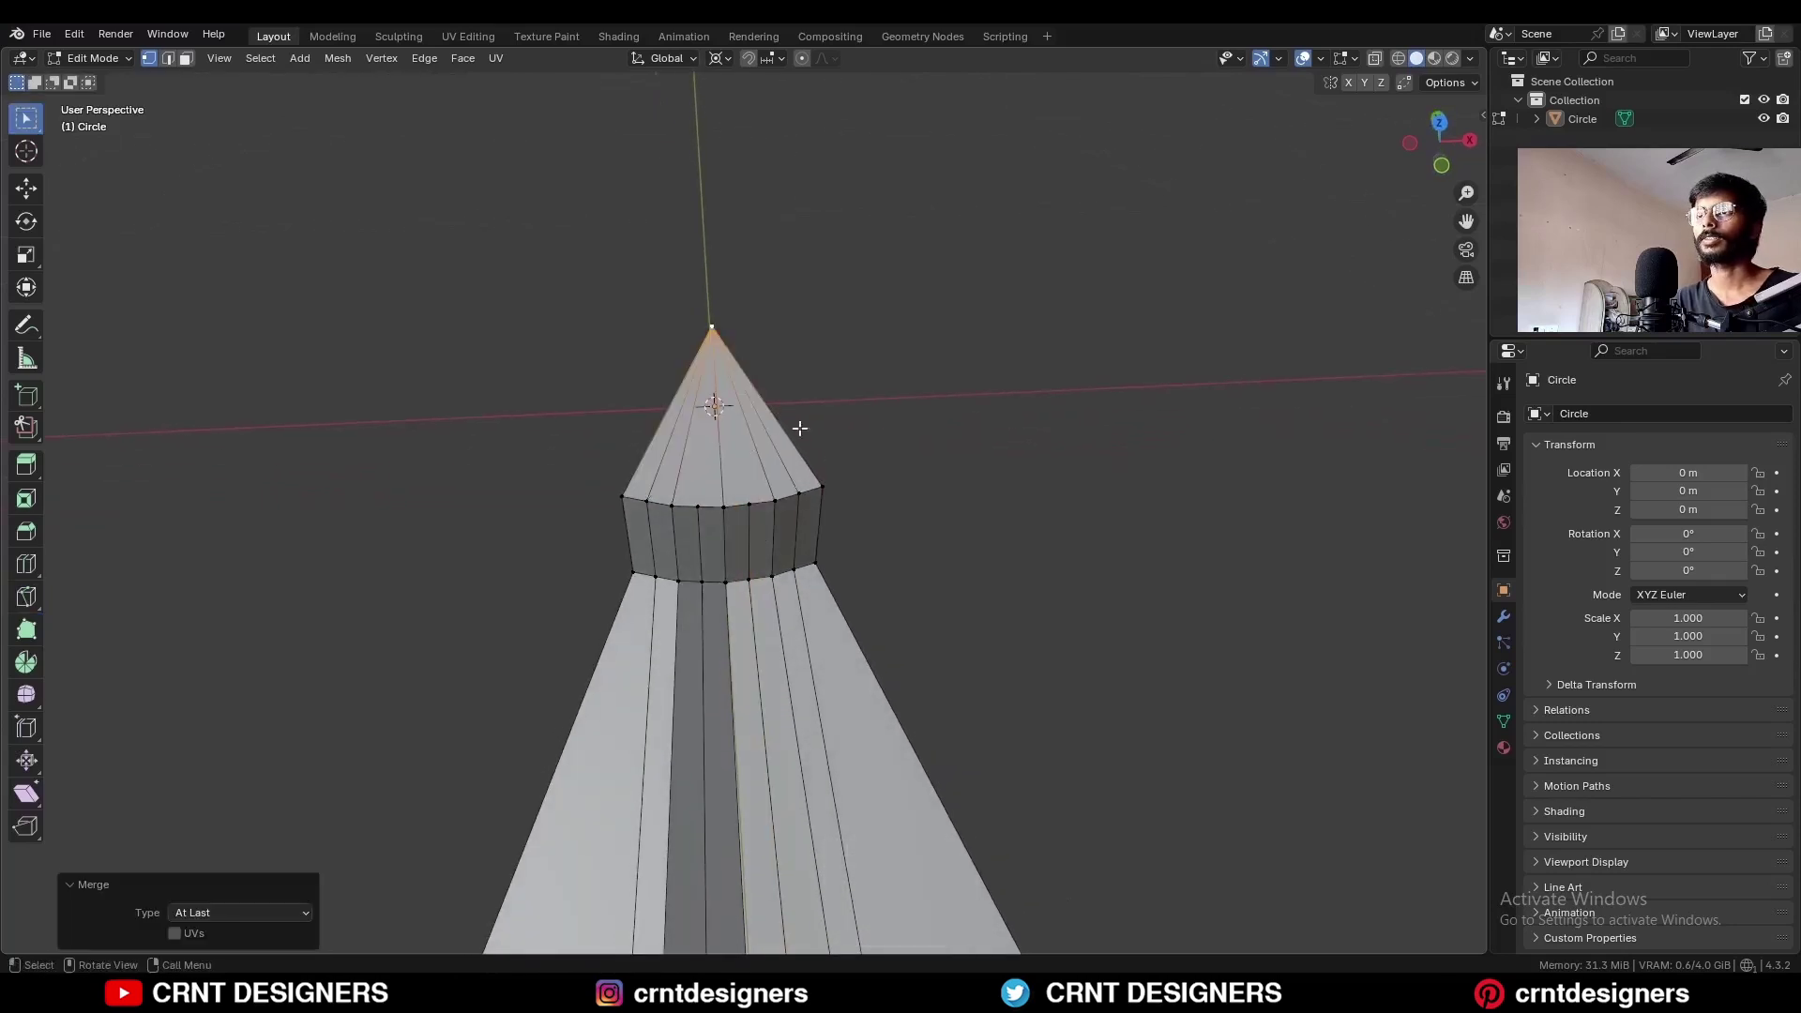
Step: Knife-cut the top face from the two new rim vertices of the fold to the tip vertex
{"action": "key", "text": "k"}
{"action": "left_click", "coordinate": [747, 505]}
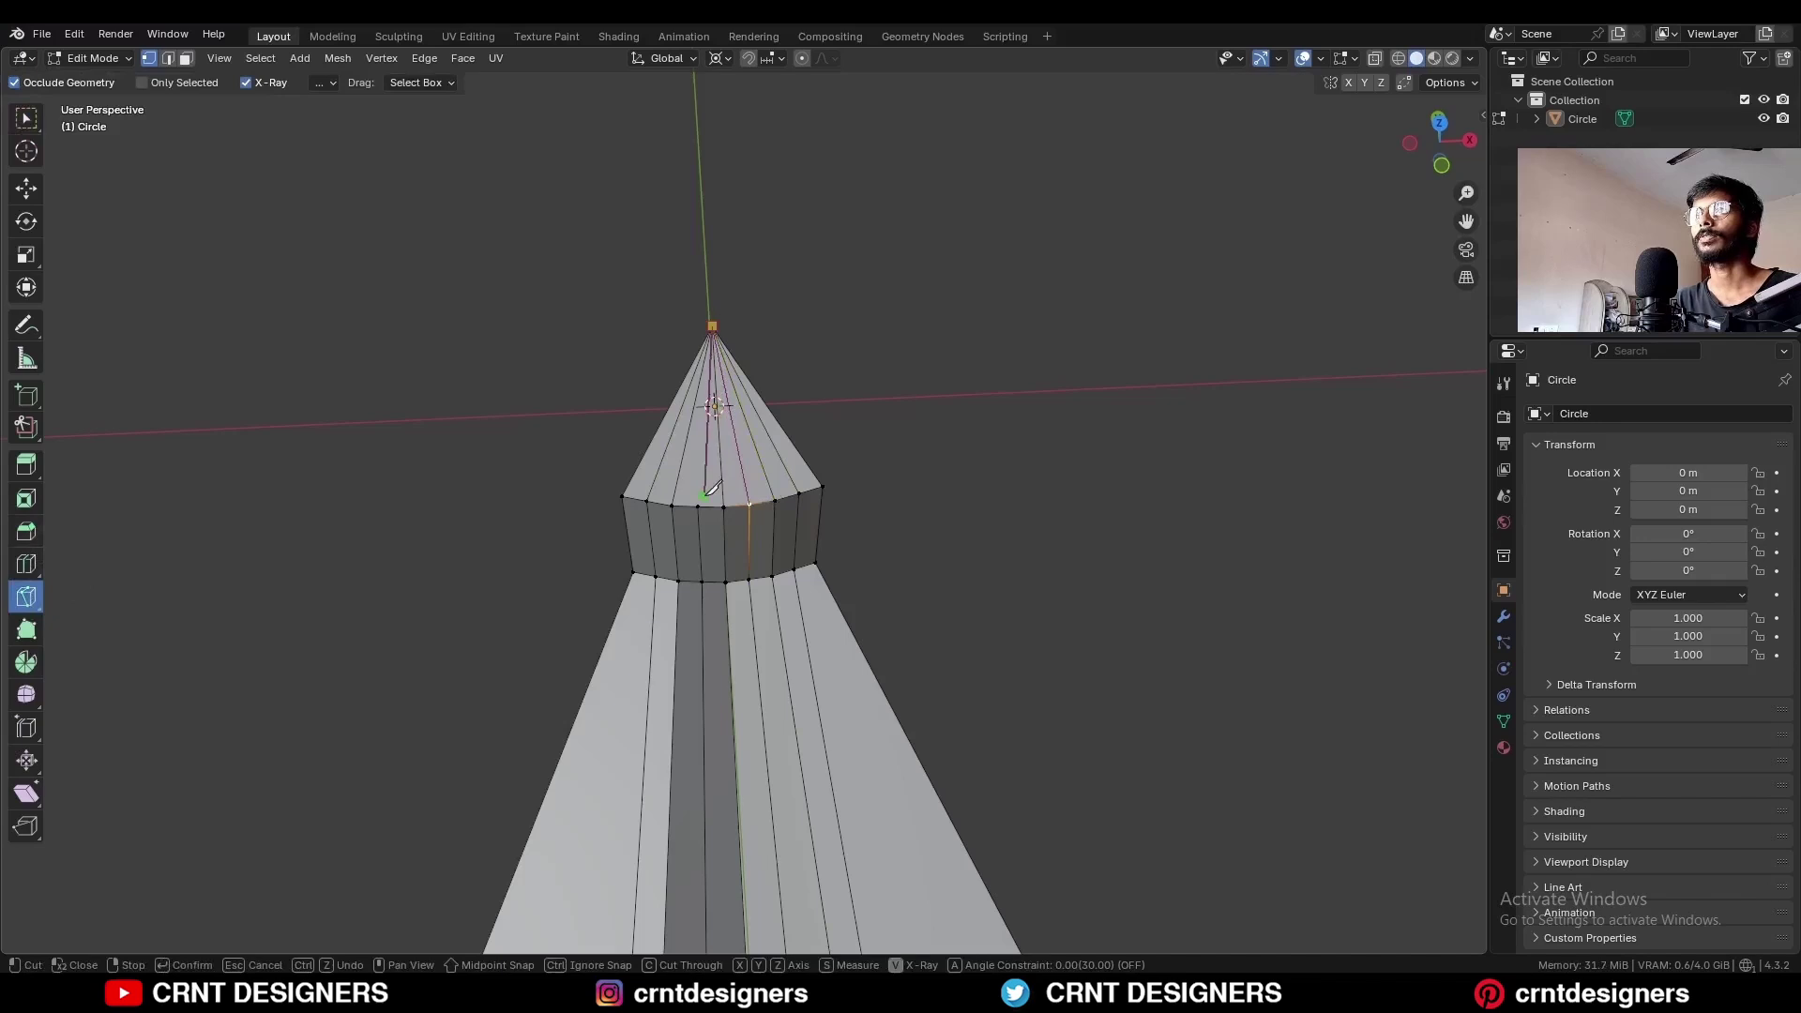
{"action": "key", "text": "Return"}
{"action": "key", "text": "Tab"}
{"action": "key", "text": "Tab"}
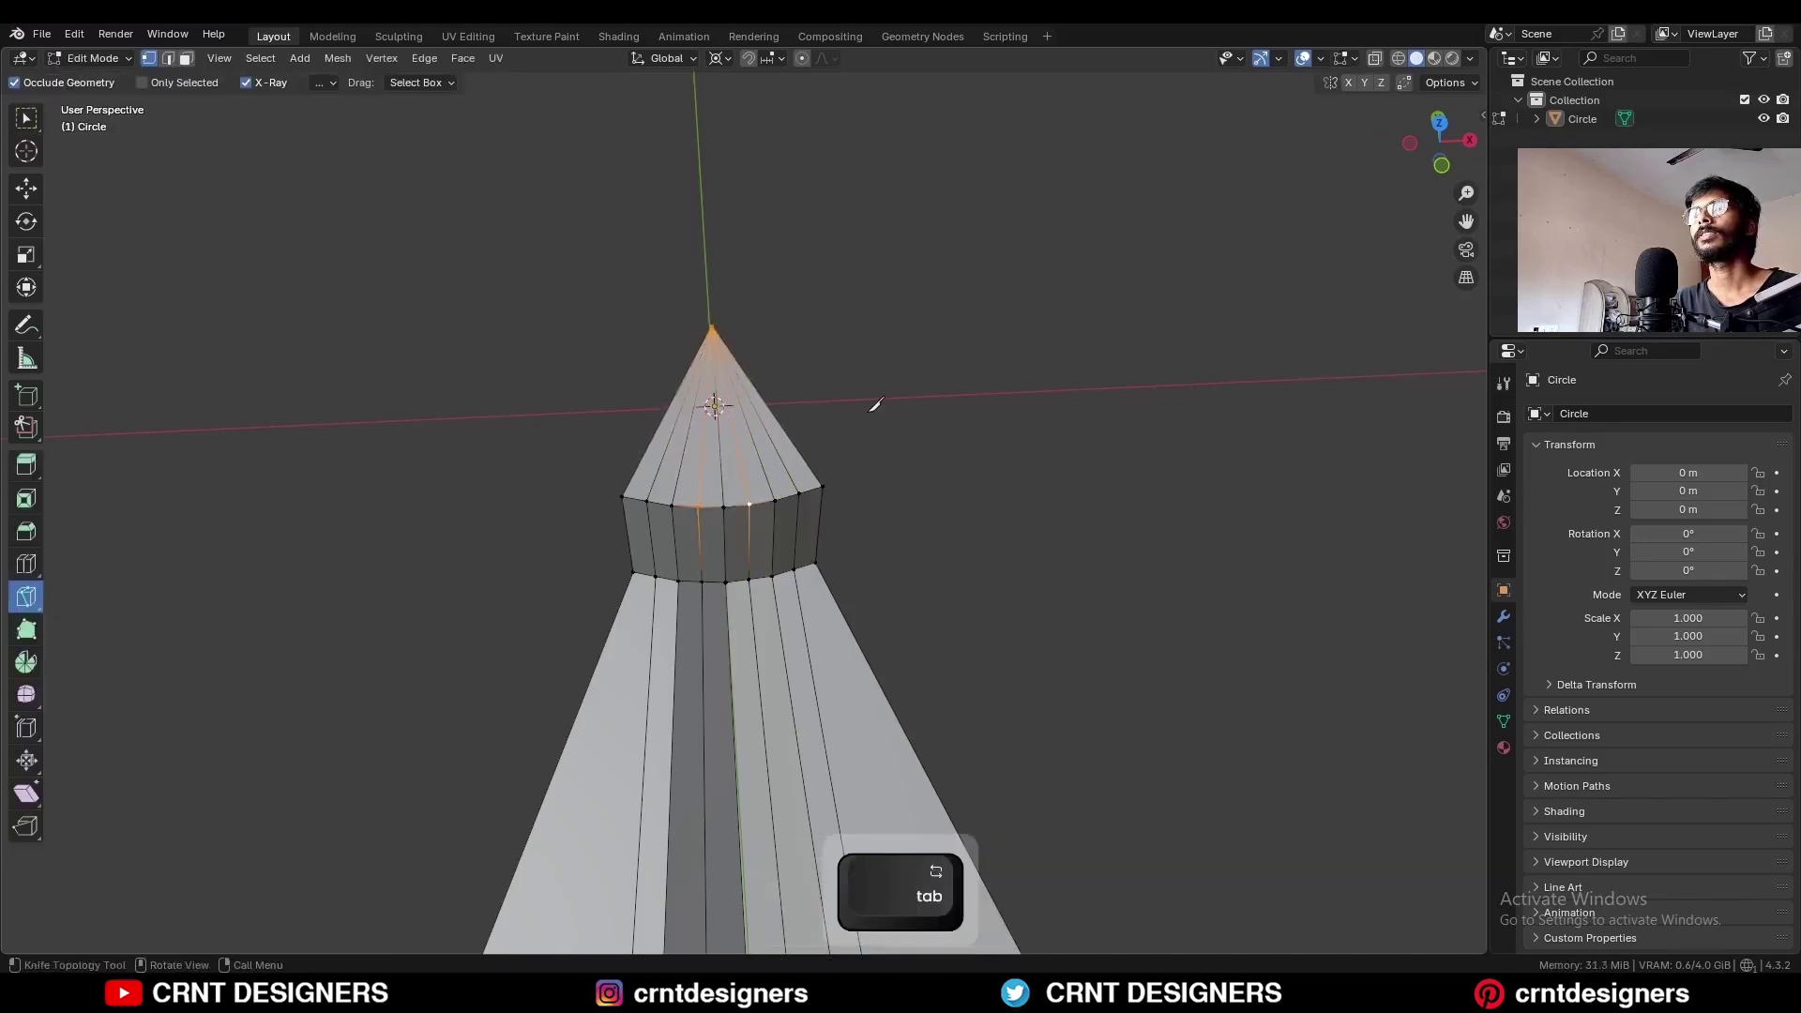
{"action": "key", "text": "c"}
{"action": "left_click", "coordinate": [853, 426]}
{"action": "middle_click_drag", "start_coordinate": [736, 525], "coordinate": [883, 546]}
Step: Return to Object Mode and store a duplicate of the segment in the Back-Up collection
{"action": "key", "text": "Tab"}
{"action": "scroll", "coordinate": [882, 553], "scroll_direction": "down", "scroll_amount": 4}
{"action": "left_click", "coordinate": [876, 582]}
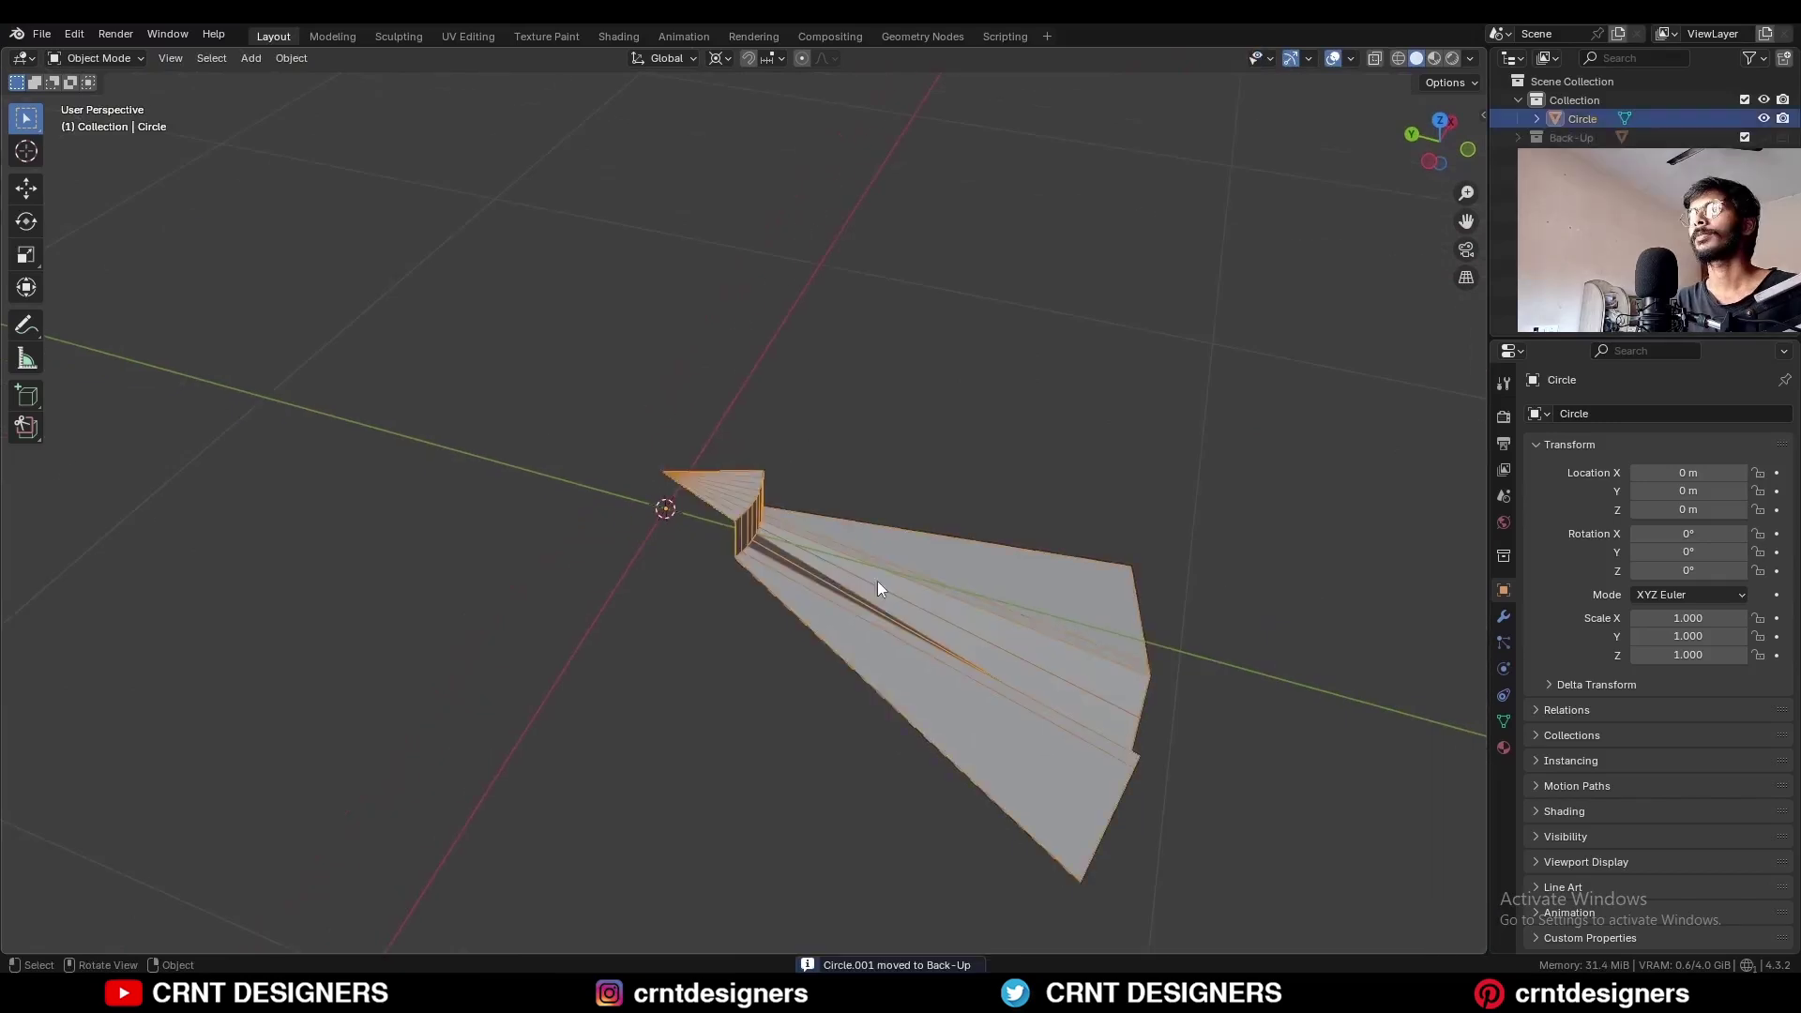
Step: Extrude all faces of the segment along their normals by about -0.02 m to give it thickness
{"action": "scroll", "coordinate": [801, 537], "scroll_direction": "up", "scroll_amount": 3}
{"action": "middle_click_drag", "start_coordinate": [876, 582], "coordinate": [768, 633], "text": "shift"}
{"action": "key", "text": "Tab"}
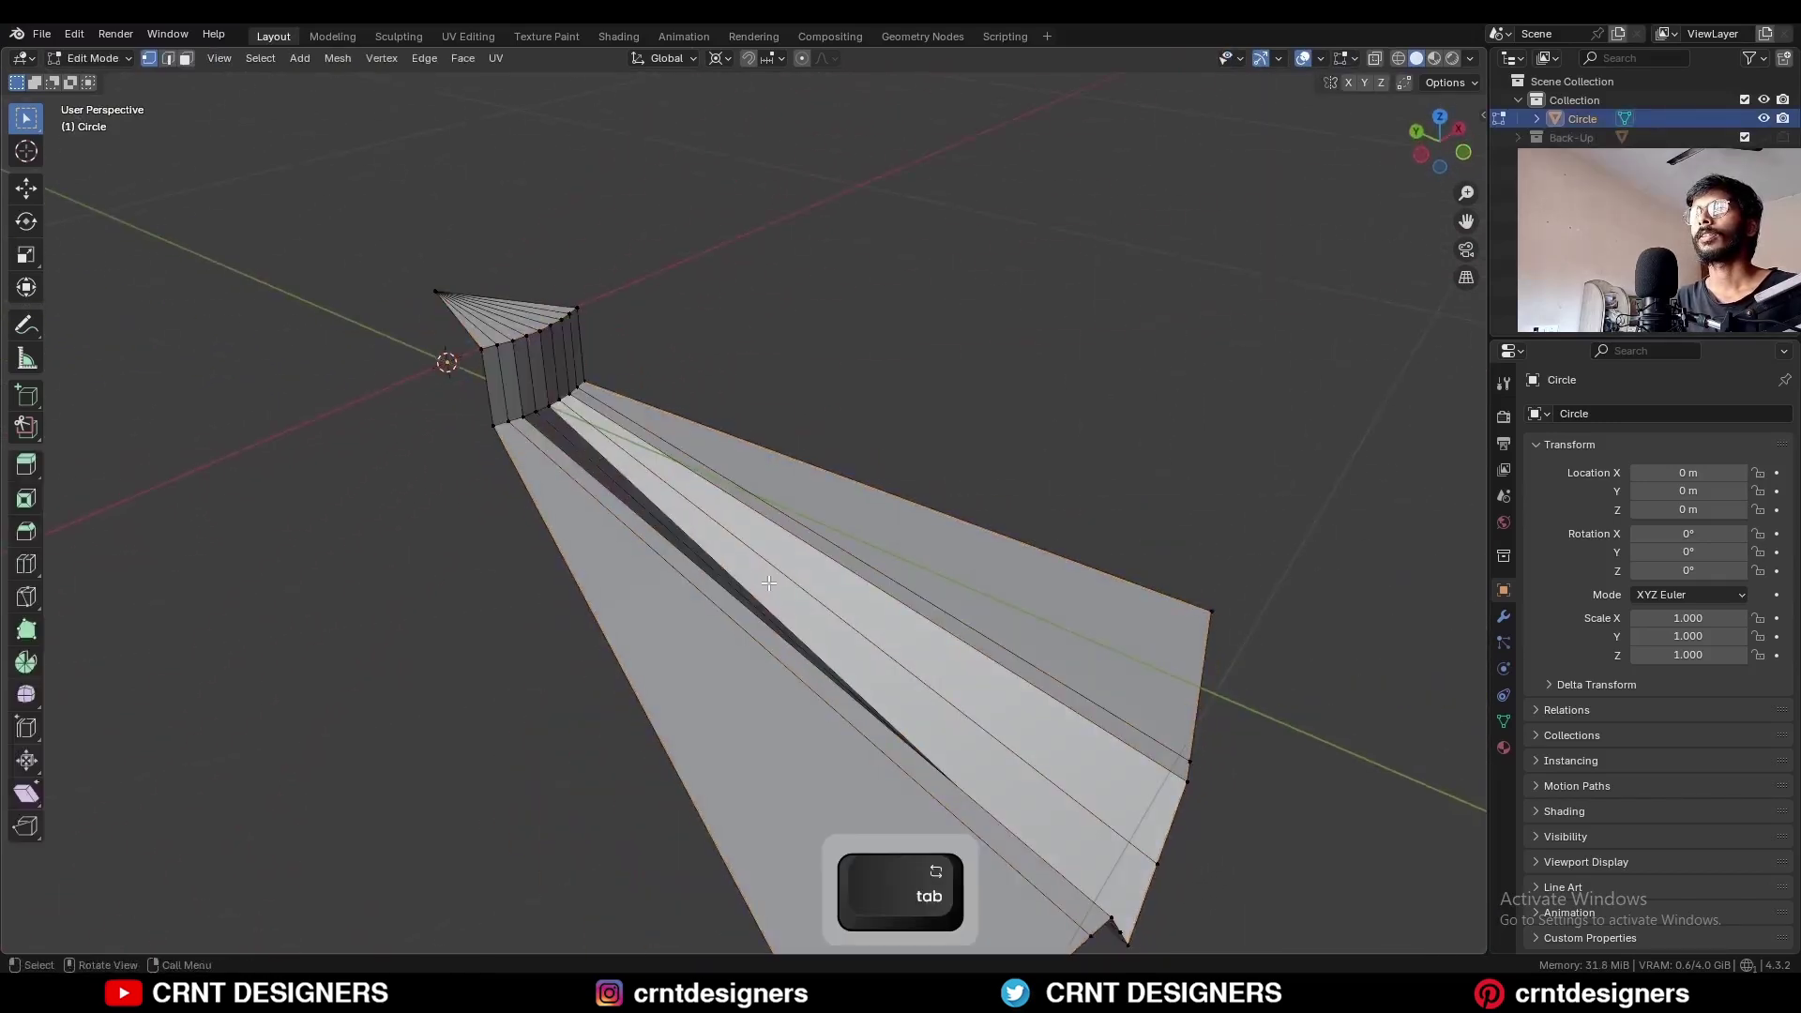
{"action": "middle_click_drag", "start_coordinate": [763, 571], "coordinate": [745, 521], "text": "shift"}
{"action": "key", "text": "a"}
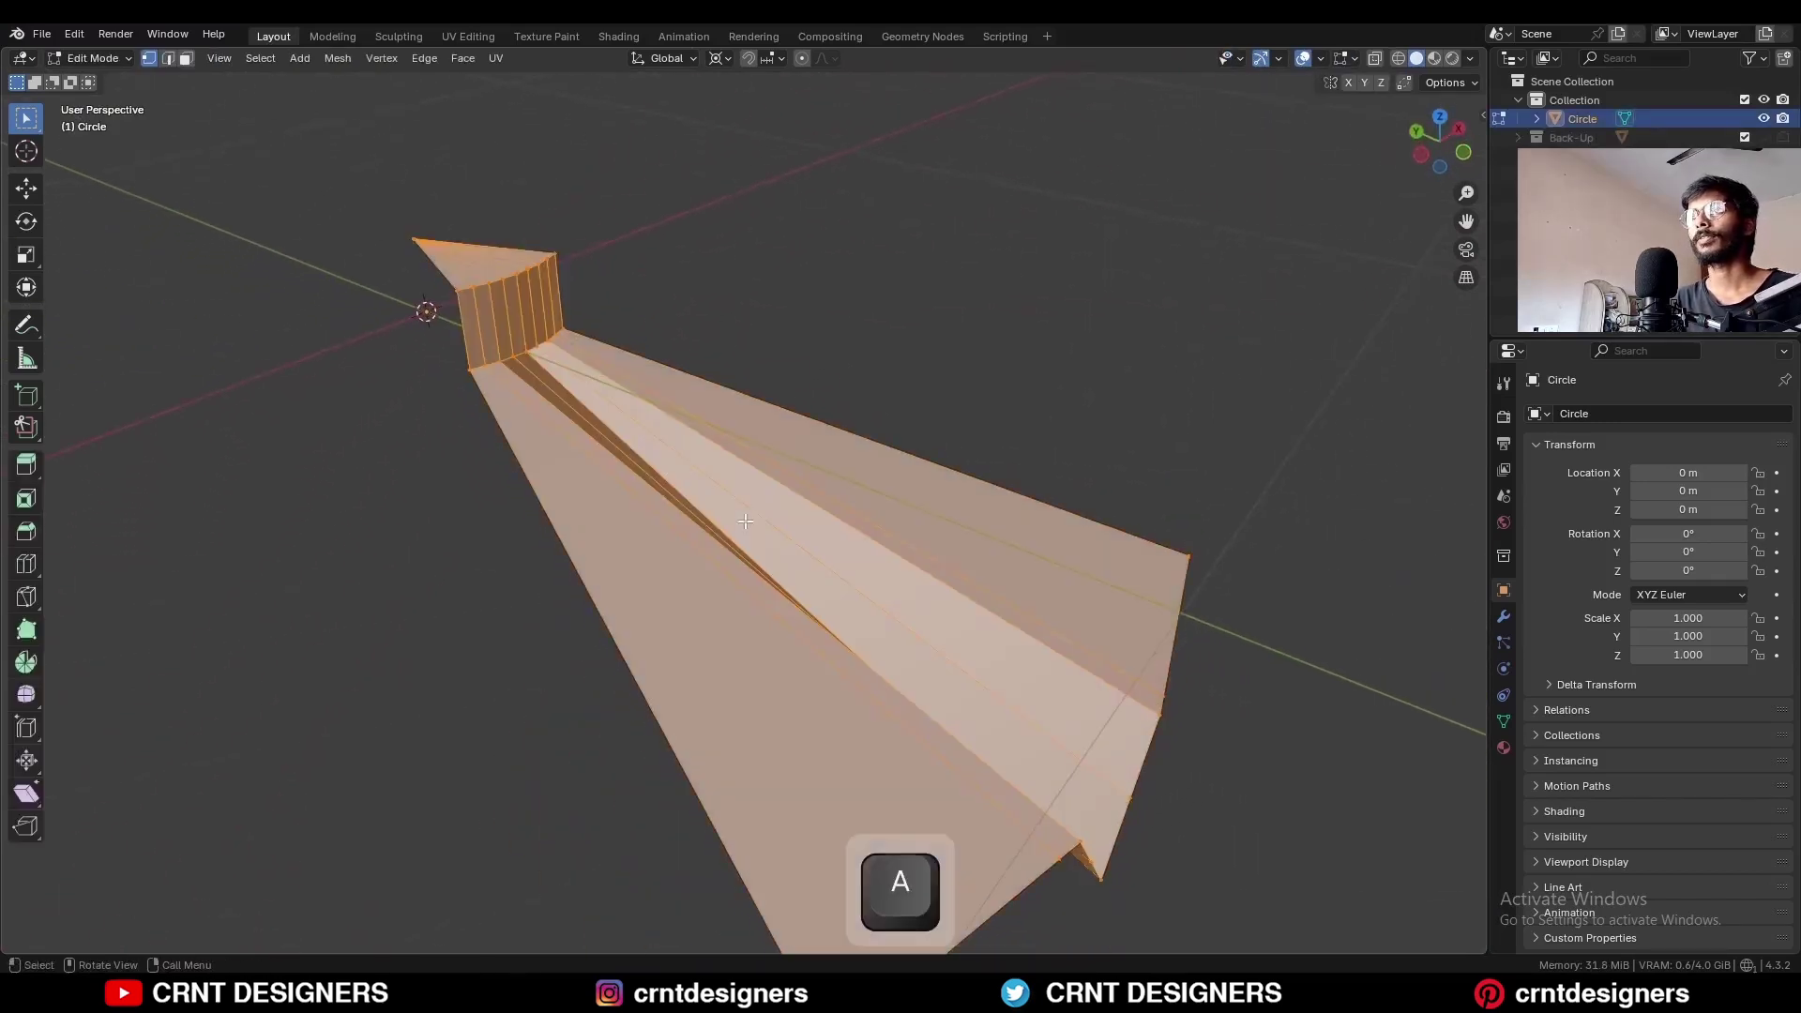
{"action": "left_click_drag", "start_coordinate": [26, 463], "coordinate": [112, 554]}
{"action": "left_click_drag", "start_coordinate": [713, 385], "coordinate": [705, 392]}
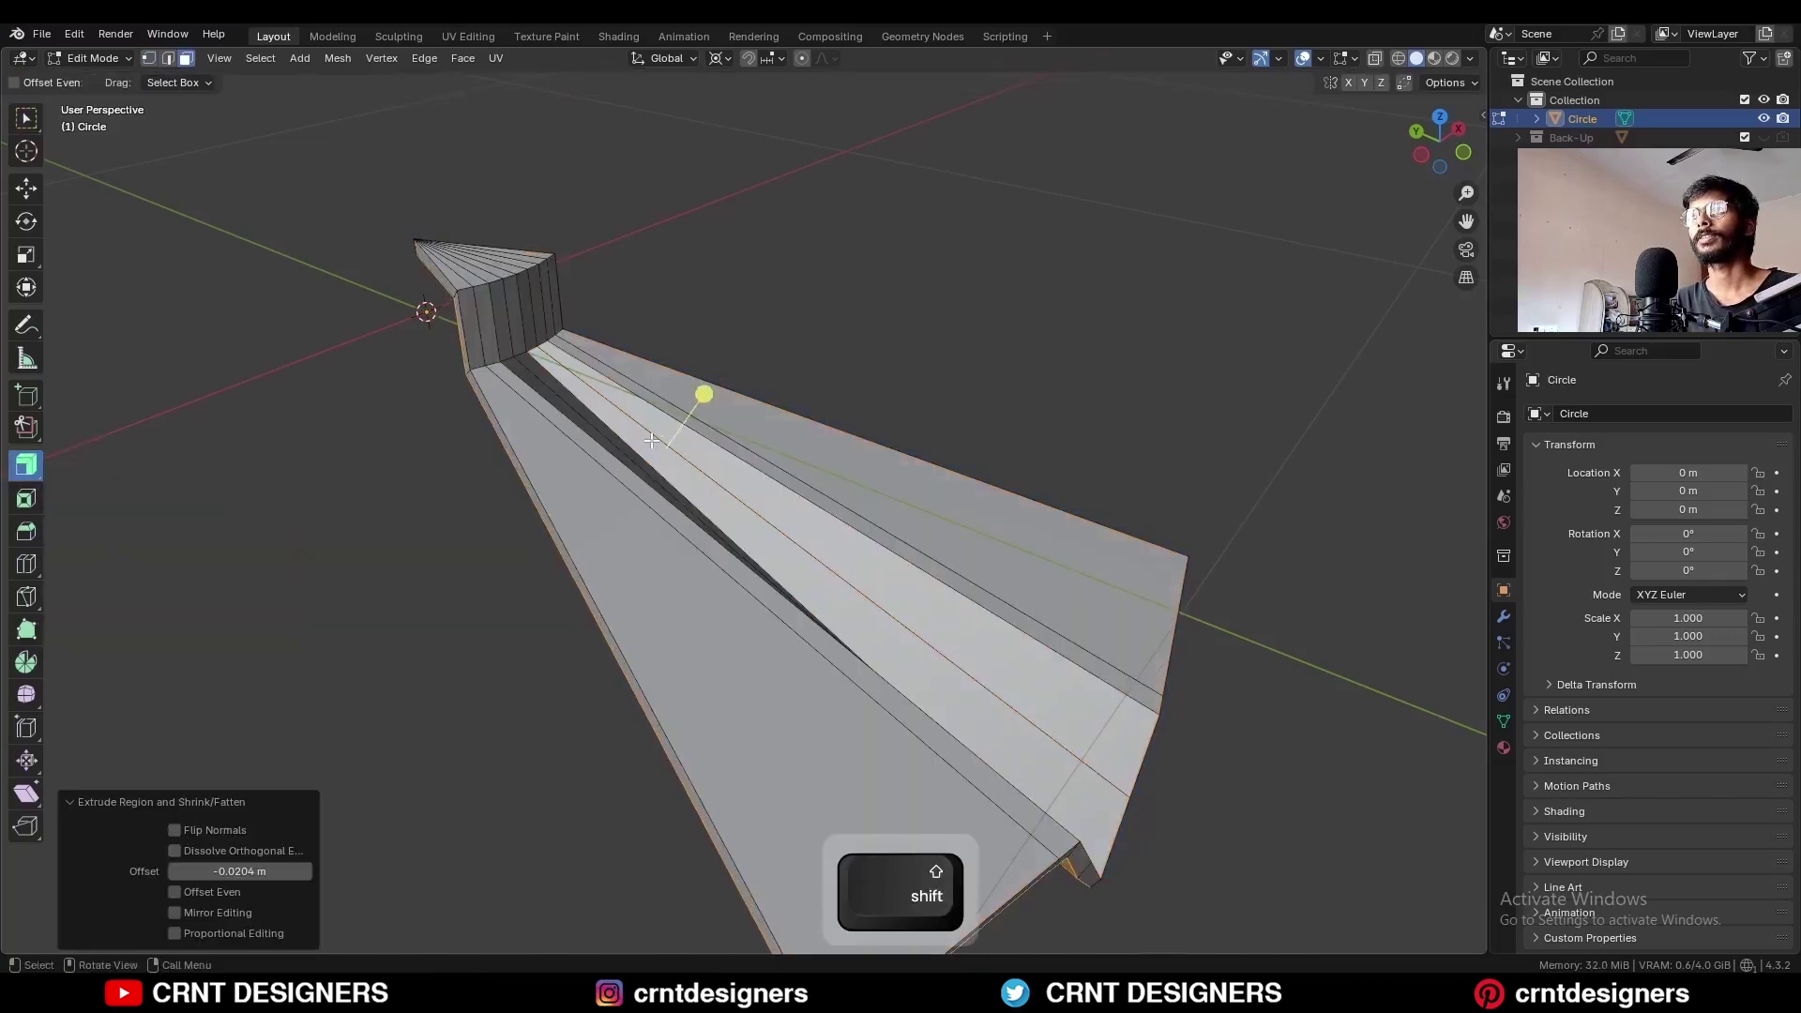
Step: Enable Offset Even for the extrusion and set its offset to -0.02 m
{"action": "middle_click_drag", "start_coordinate": [705, 392], "coordinate": [584, 352]}
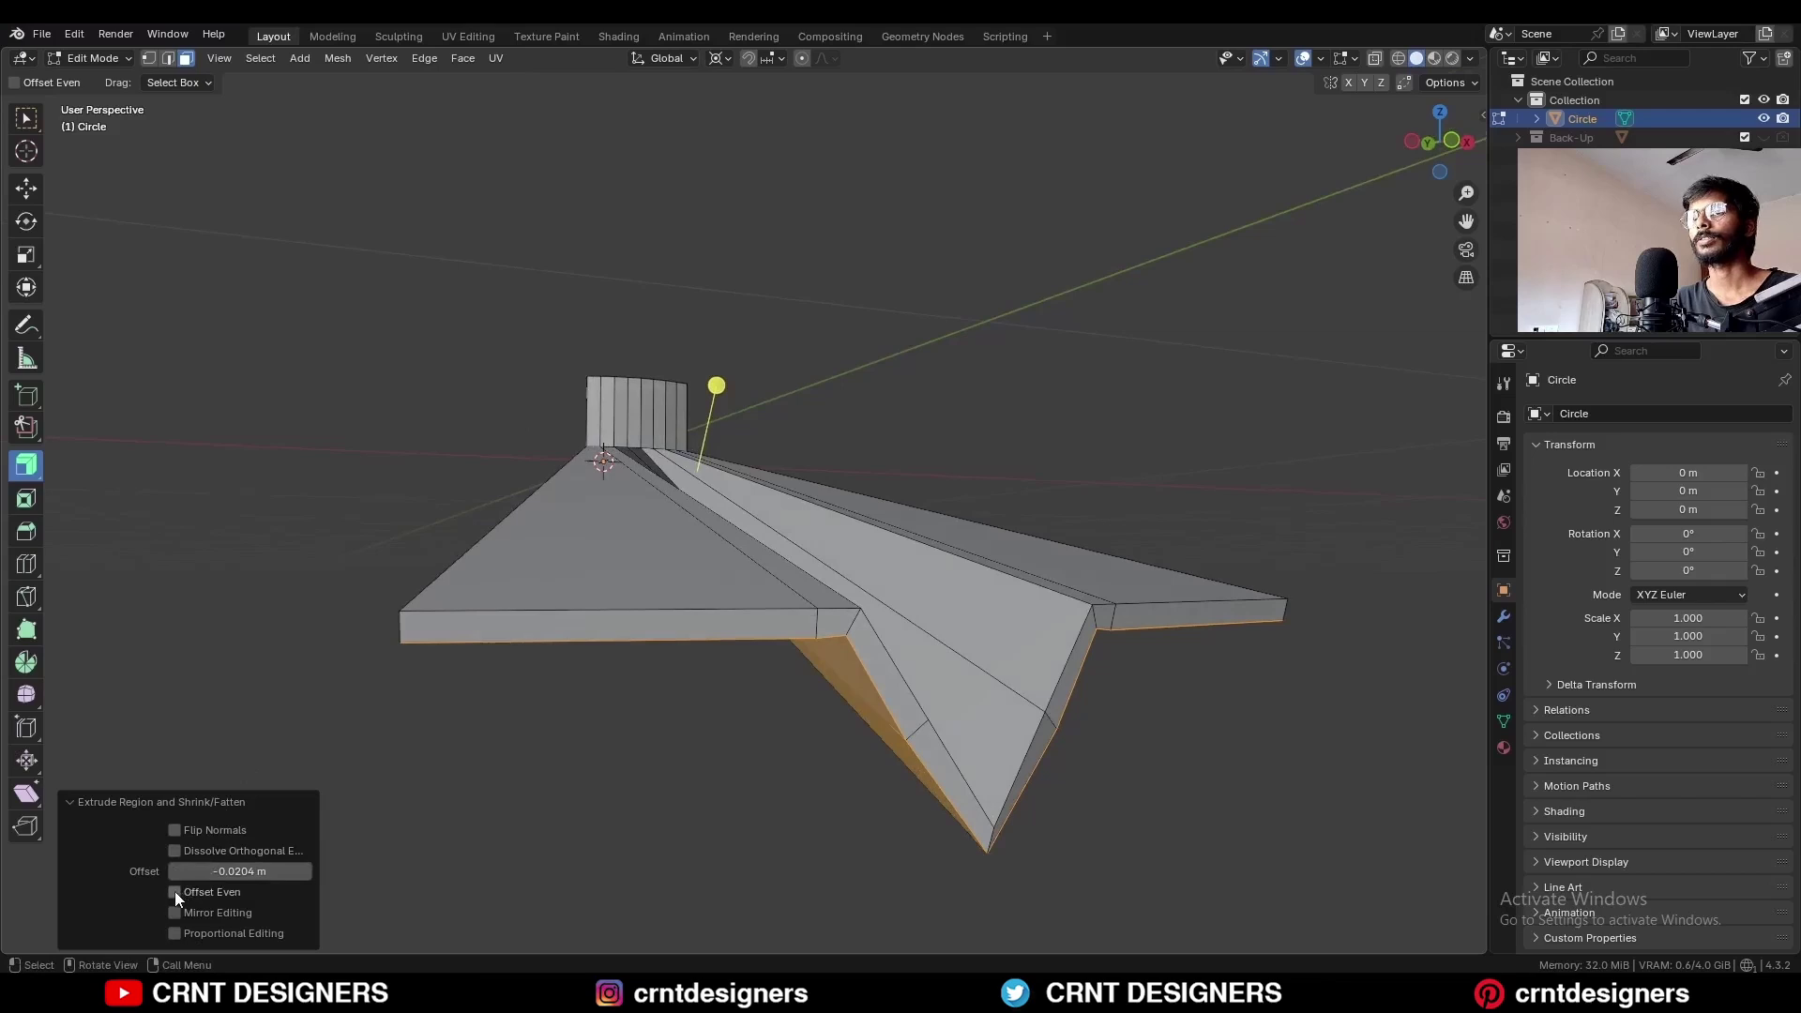
{"action": "left_click", "coordinate": [225, 871]}
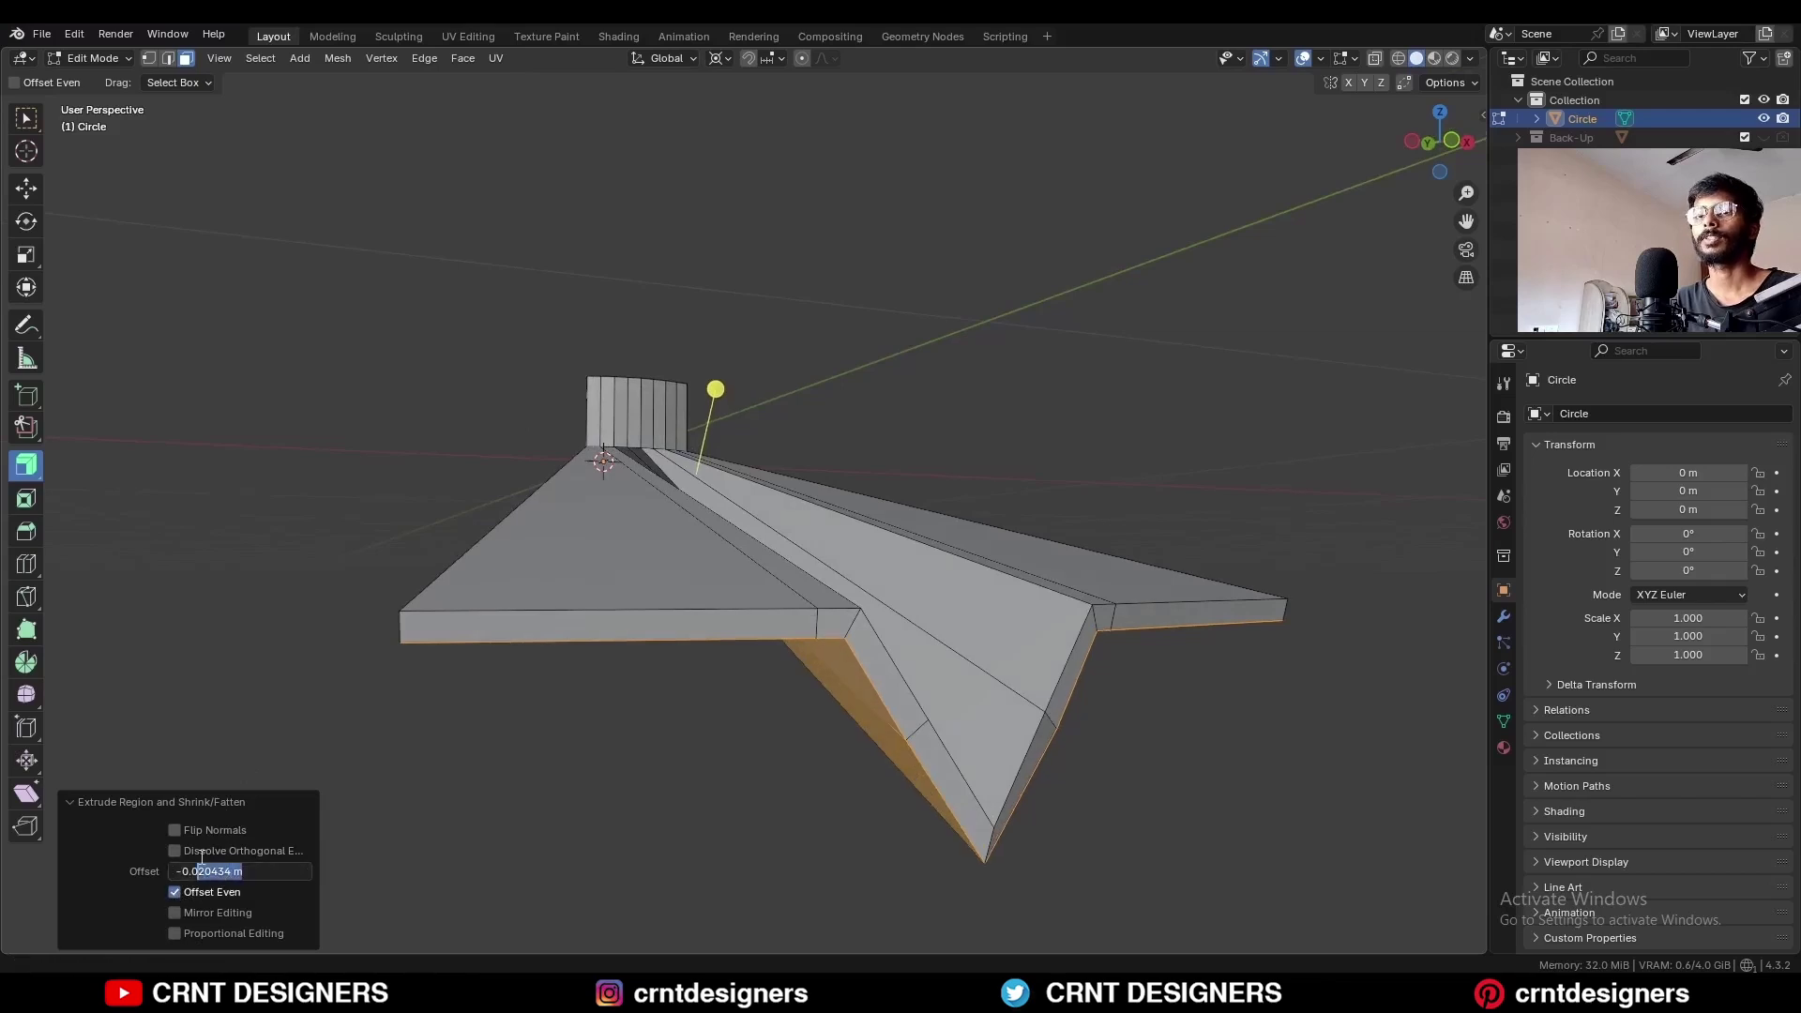
{"action": "type", "text": "2"}
{"action": "key", "text": "Return"}
Step: Select the edge loops along the middle of the fold's two sloping faces and dissolve them
{"action": "middle_click_drag", "start_coordinate": [868, 473], "coordinate": [870, 536]}
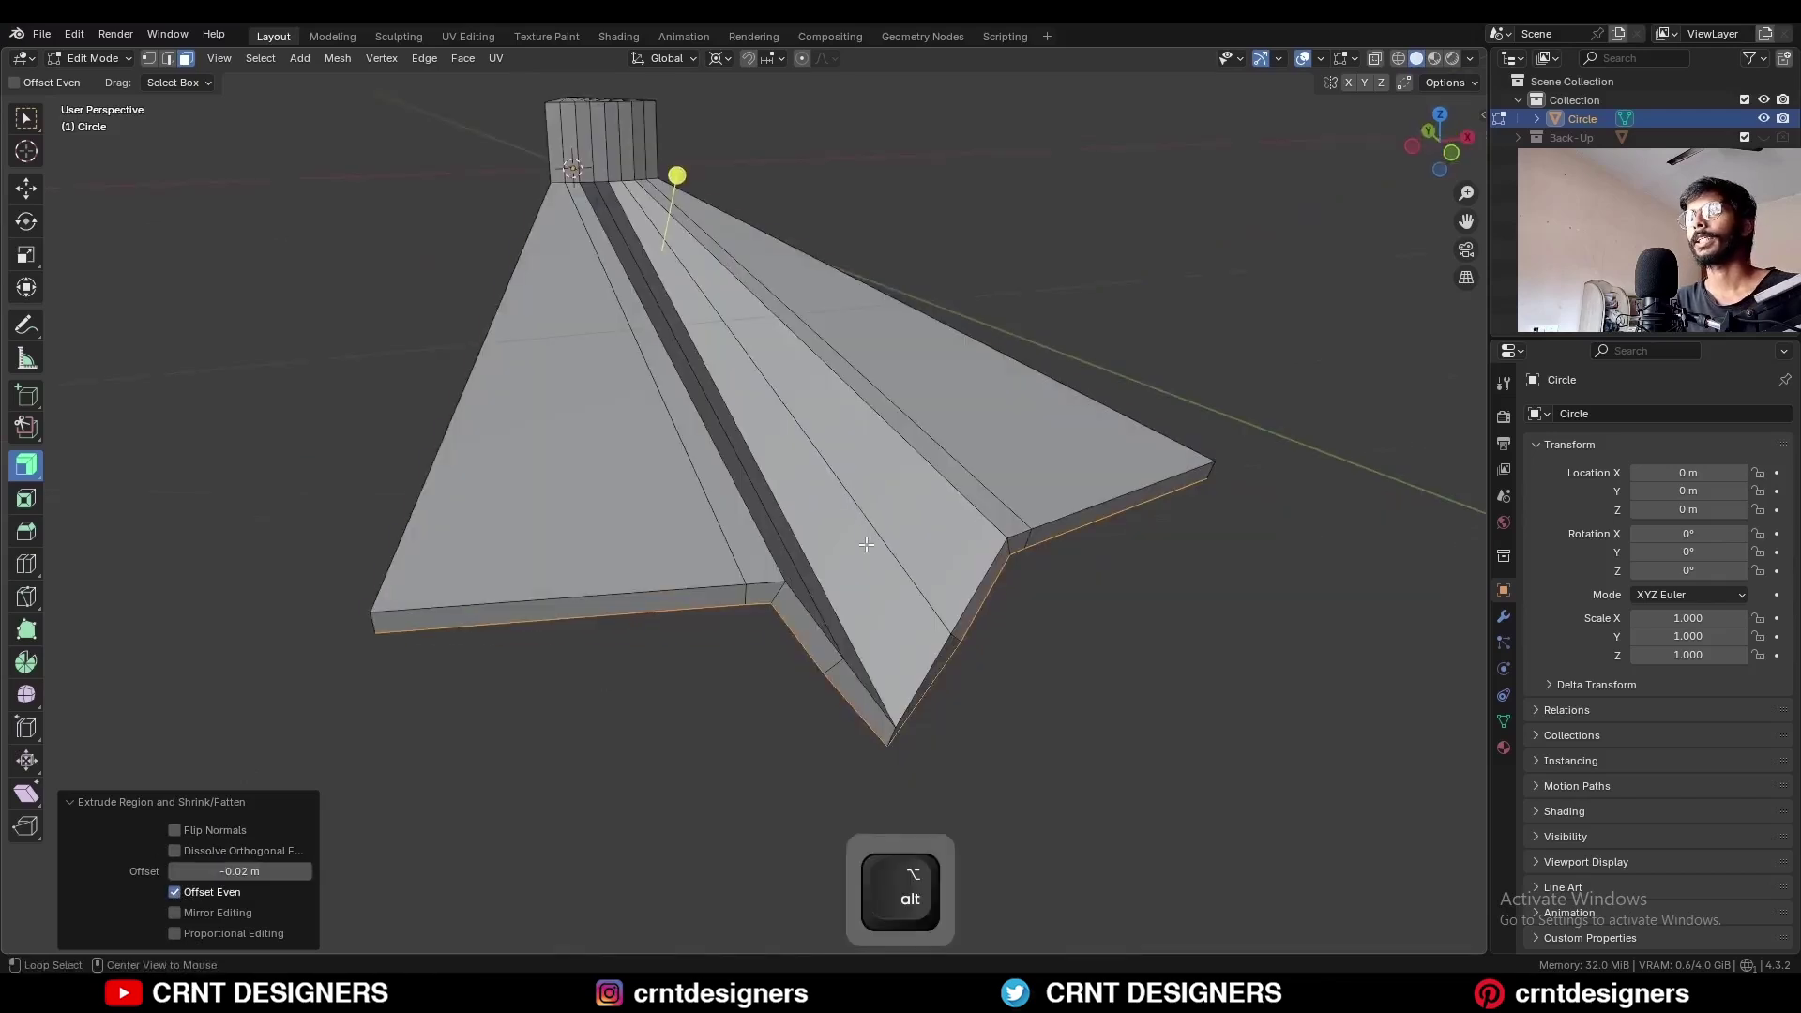
{"action": "left_click", "coordinate": [865, 544], "text": "alt"}
{"action": "key", "text": "2"}
{"action": "left_click", "coordinate": [861, 565], "text": "alt"}
{"action": "left_click", "coordinate": [830, 662], "text": "alt+shift"}
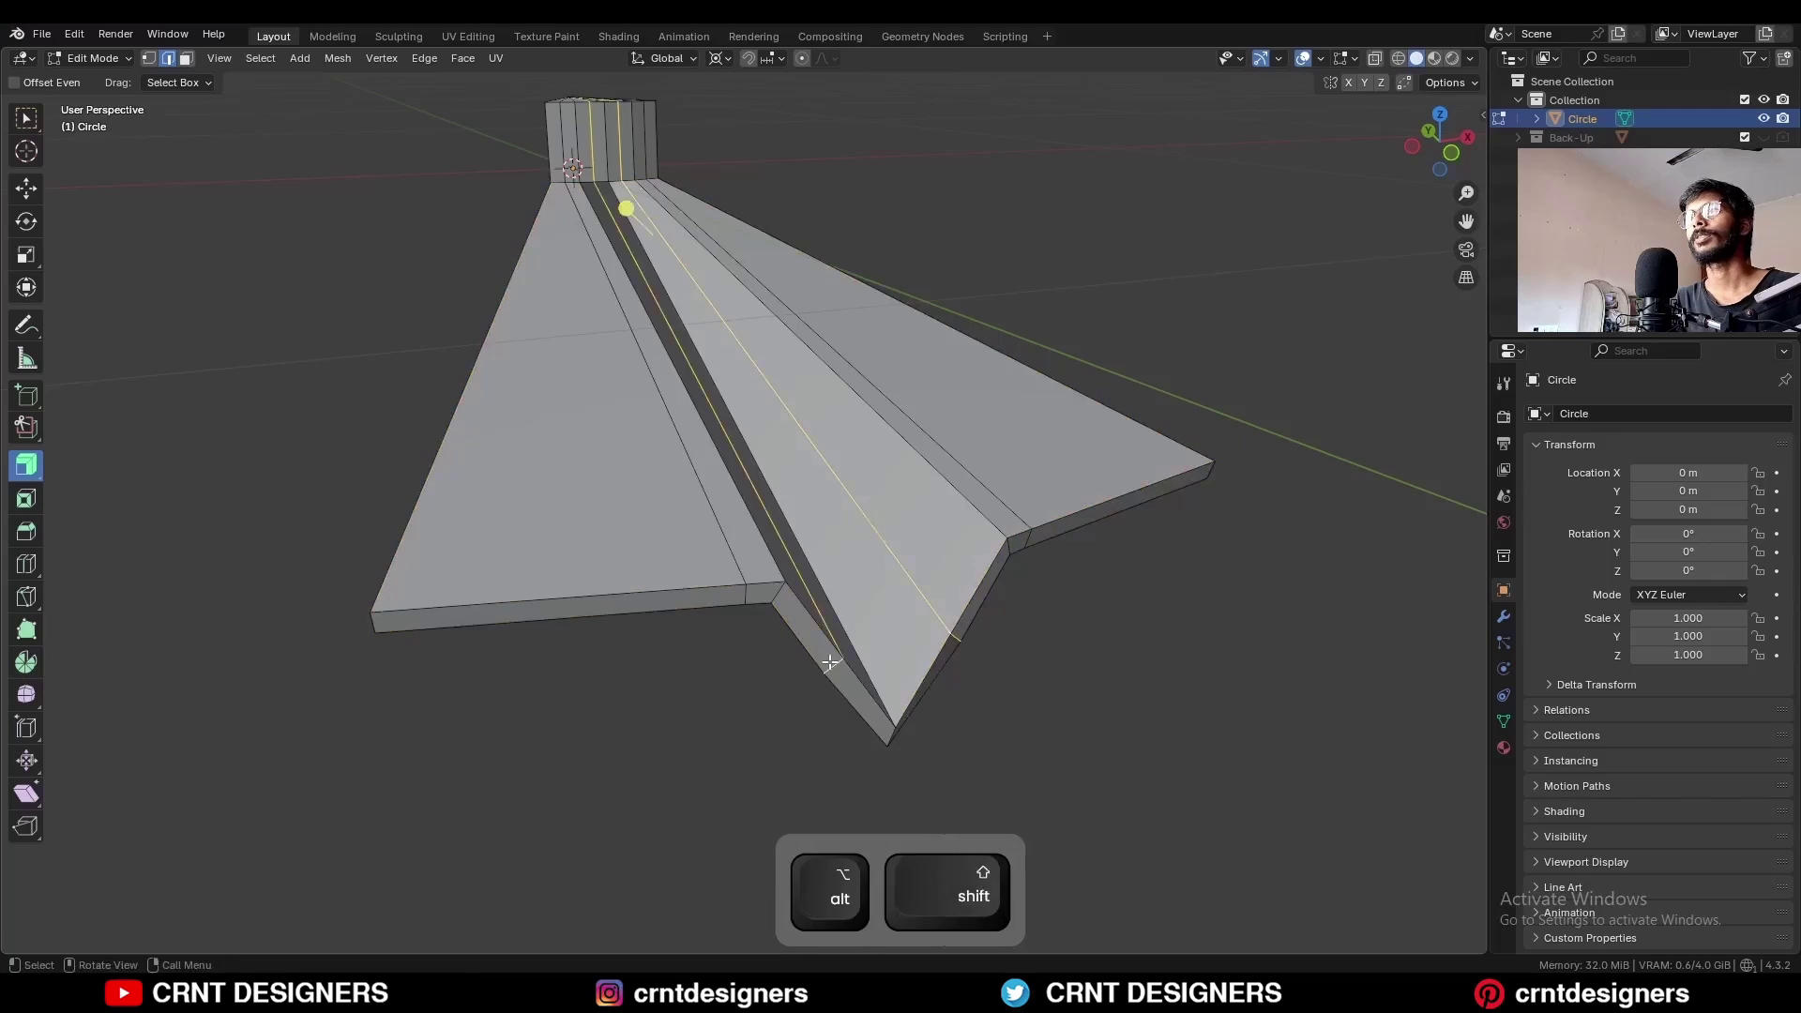
{"action": "key", "text": "ctrl+x"}
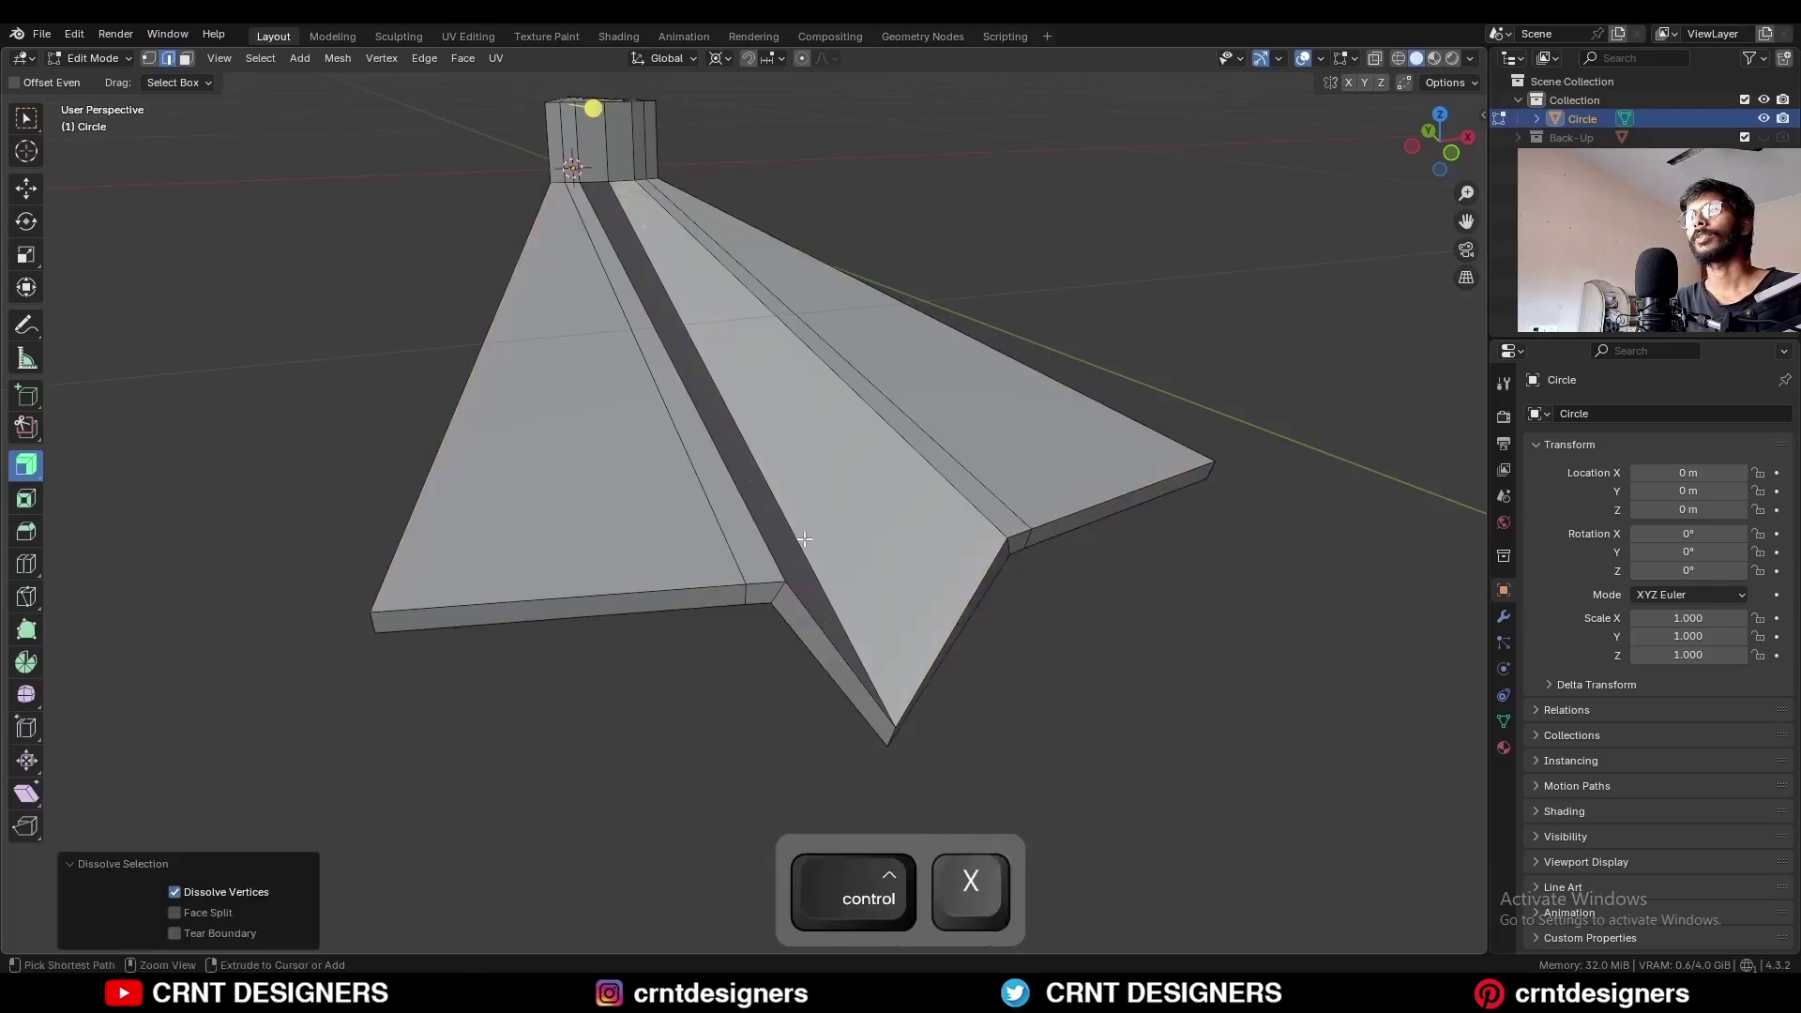
Step: Add a level 2 Subdivision modifier to the segment in Object Mode and shade it smooth
{"action": "key", "text": "Tab"}
{"action": "middle_click_drag", "start_coordinate": [805, 538], "coordinate": [448, 477]}
{"action": "key", "text": "ctrl+2"}
{"action": "key", "text": "alt+shift+z"}
{"action": "key", "text": "alt+shift+z"}
{"action": "right_click", "coordinate": [833, 482]}
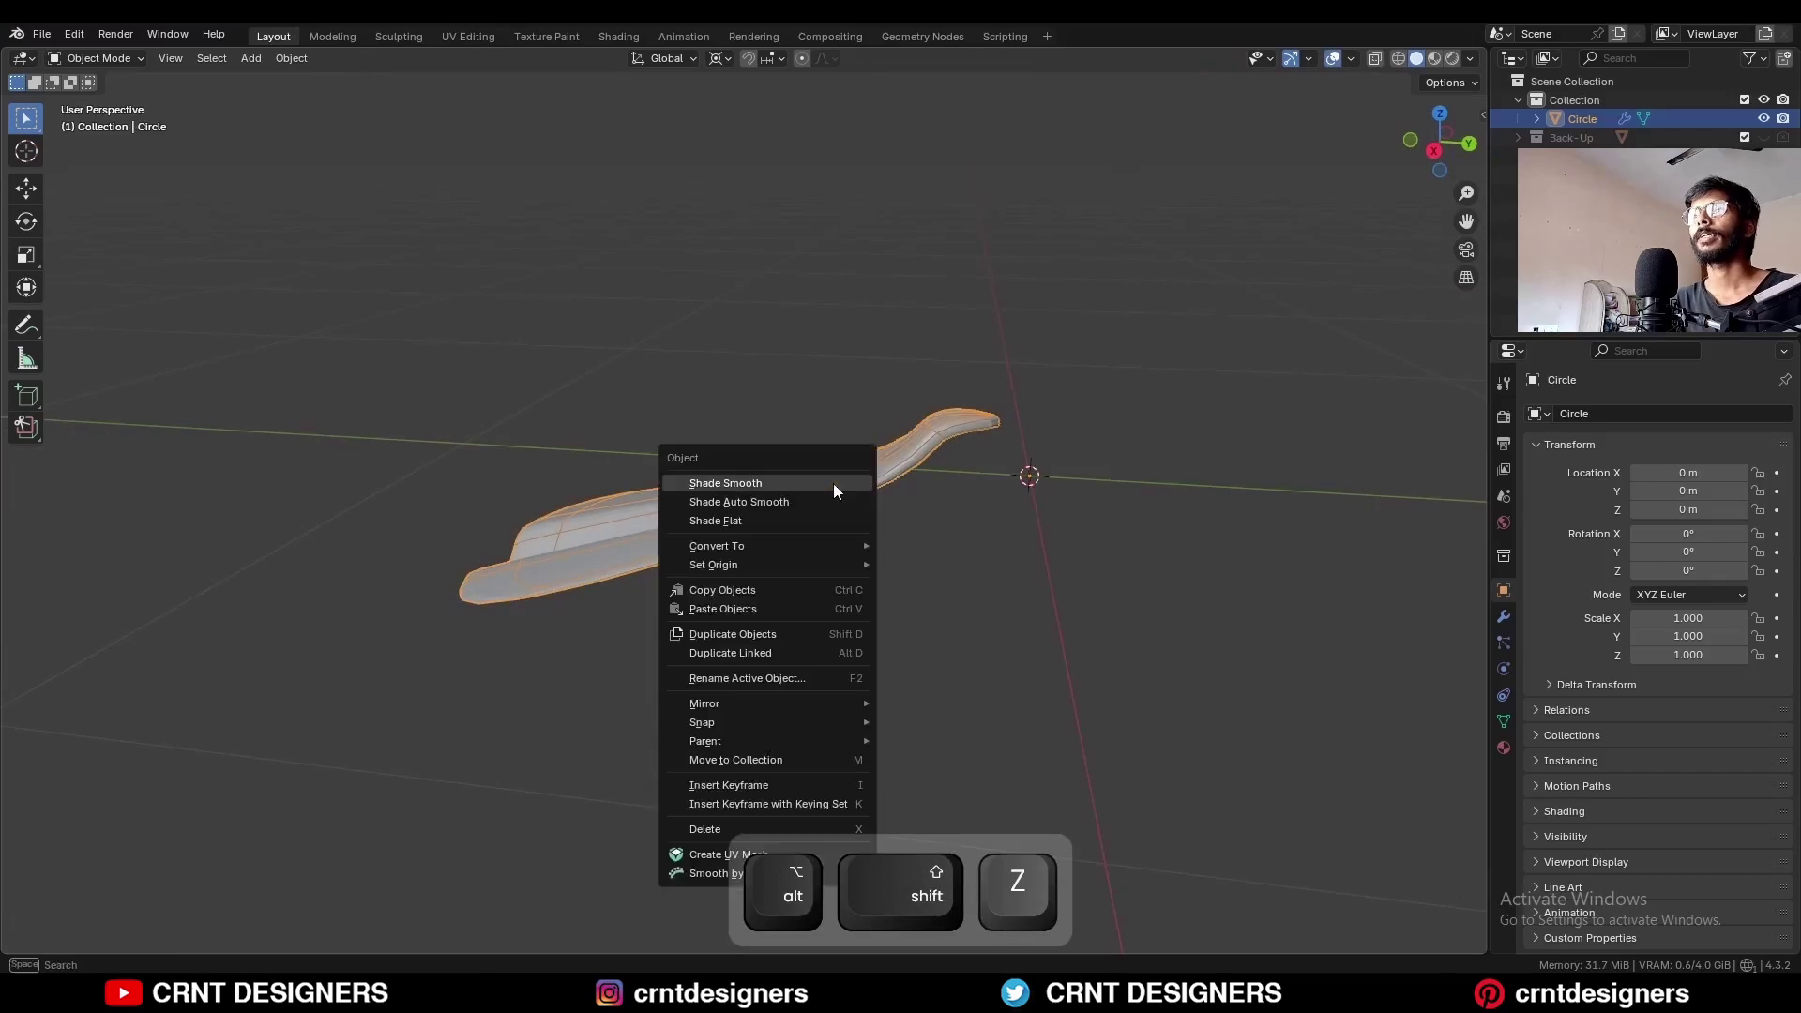
{"action": "left_click", "coordinate": [835, 483]}
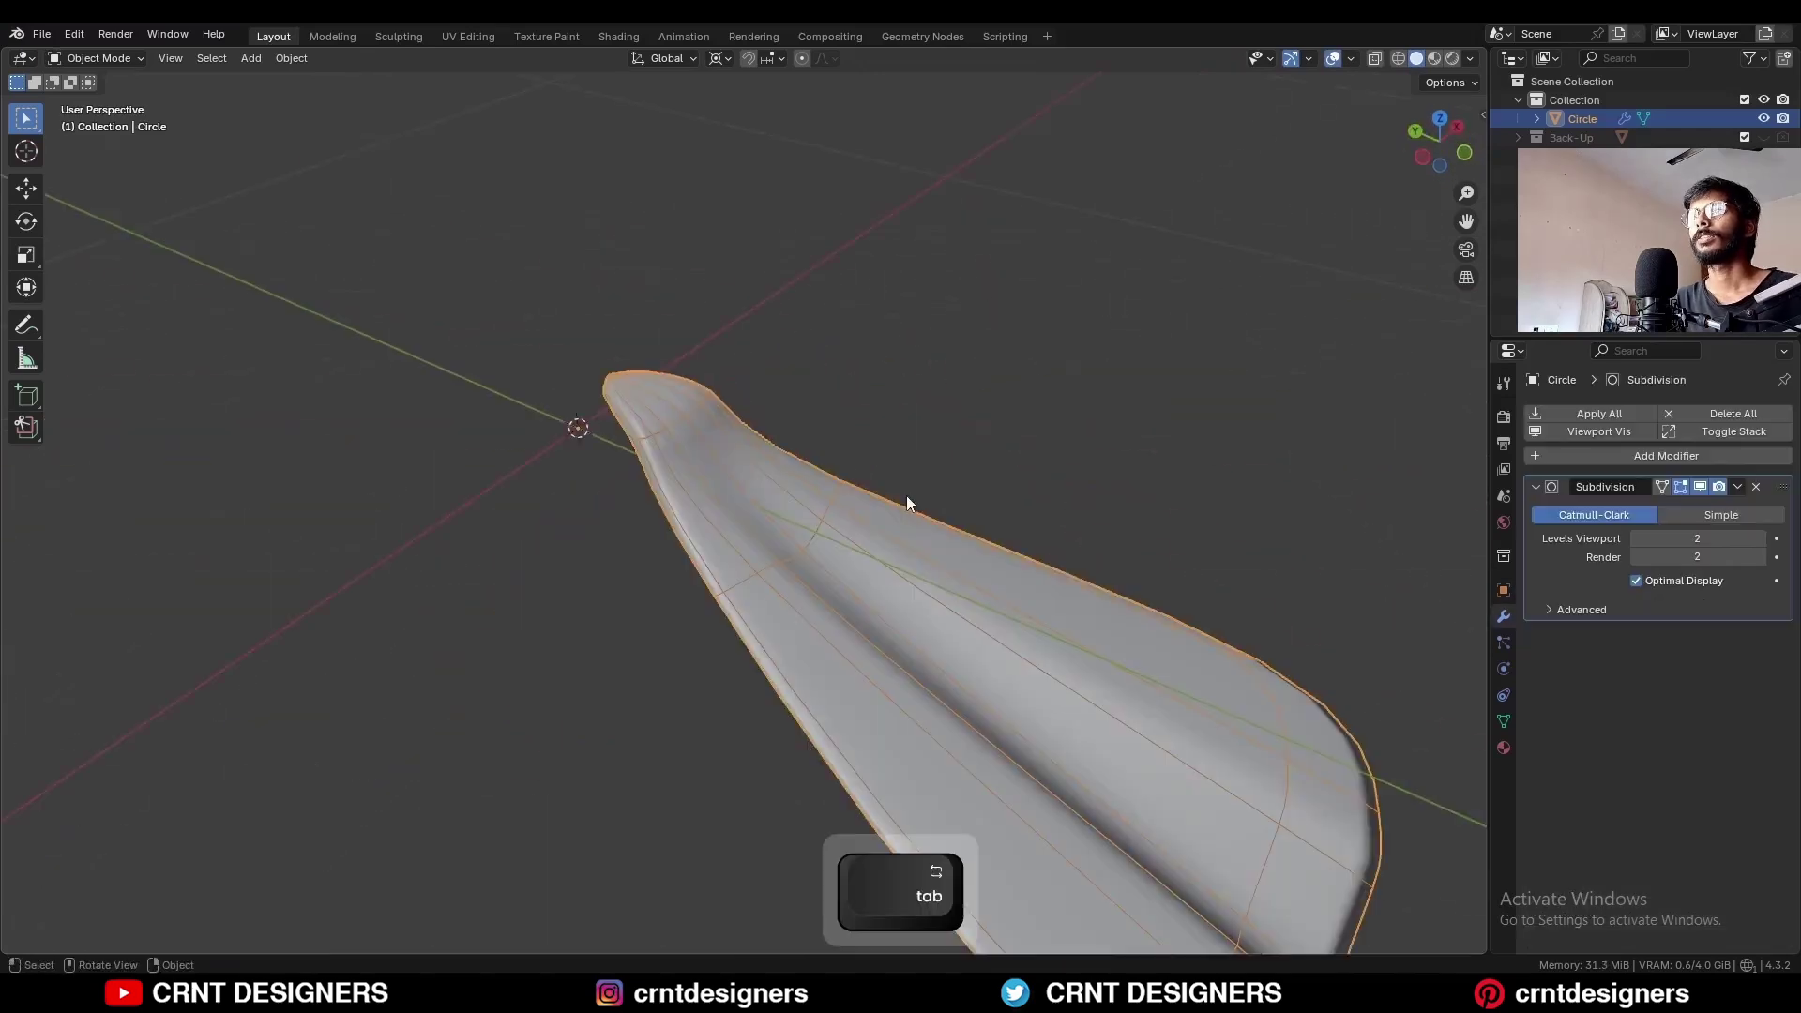
Step: Turn off the Subdivision display in Edit Mode and add five evenly spaced loop cuts across the segment's length
{"action": "key", "text": "Tab"}
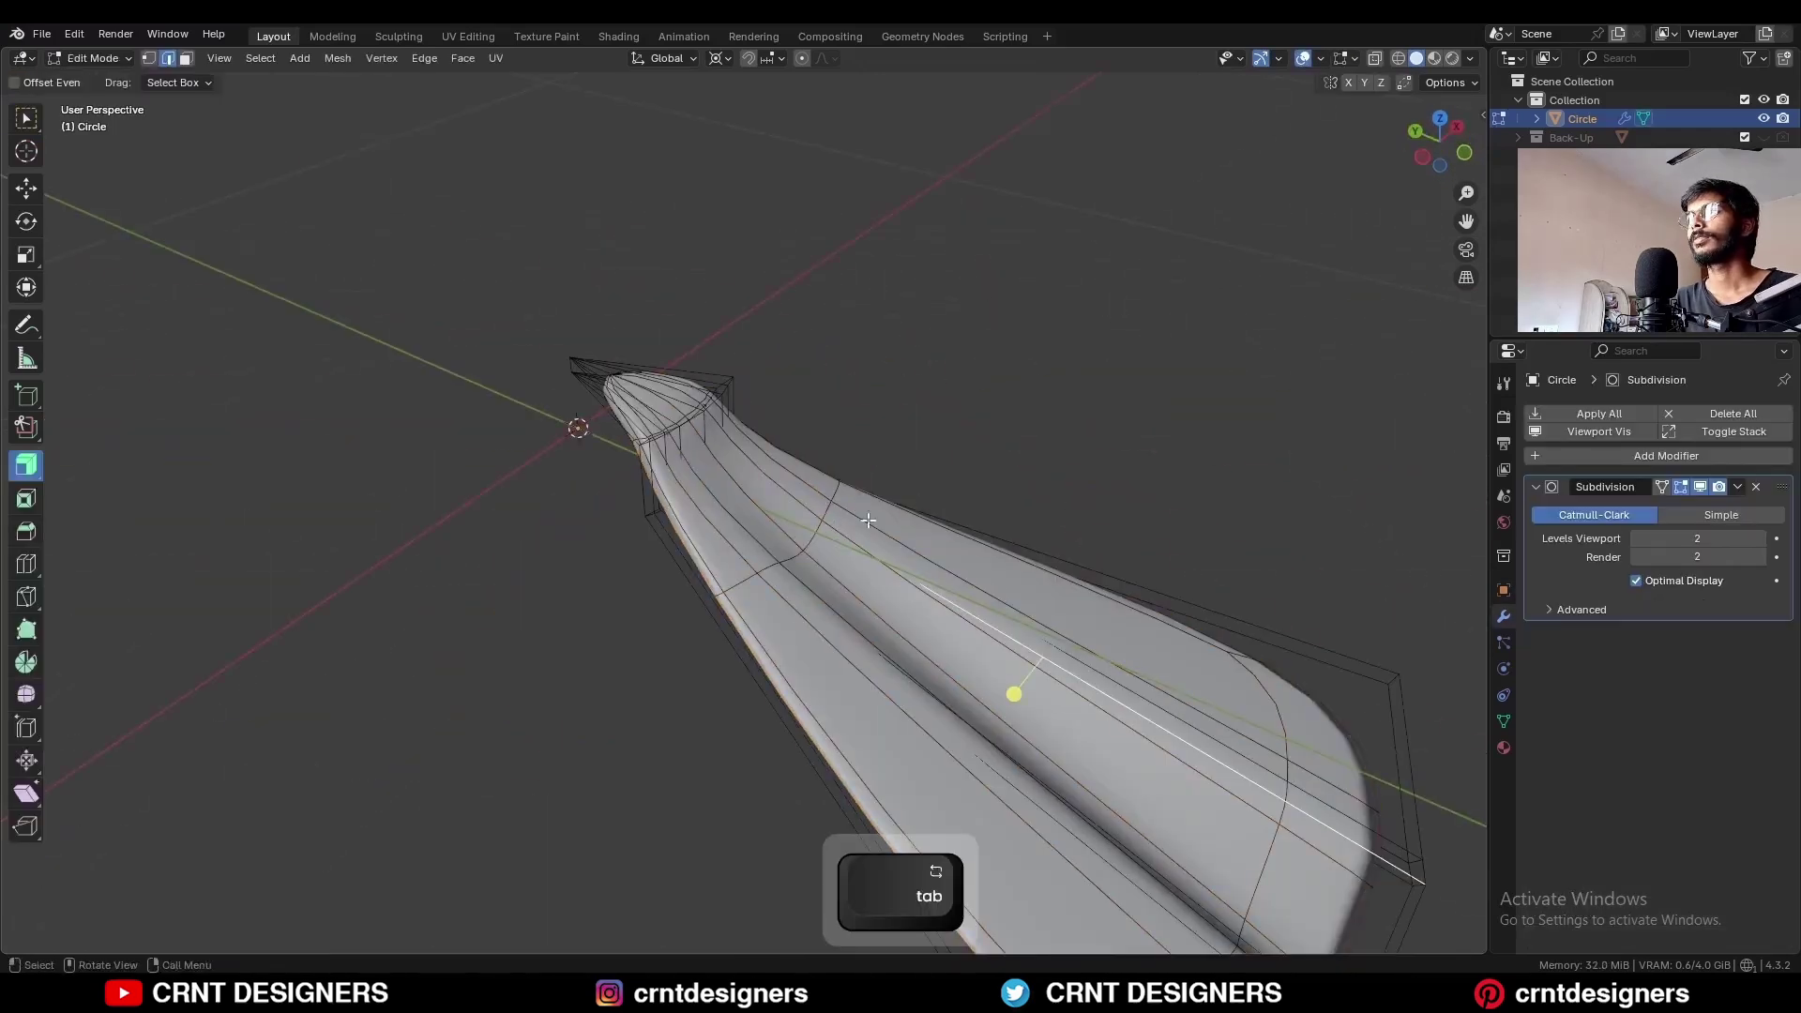
{"action": "left_click", "coordinate": [1680, 487]}
{"action": "middle_click_drag", "start_coordinate": [756, 459], "coordinate": [852, 446]}
{"action": "key", "text": "ctrl+r"}
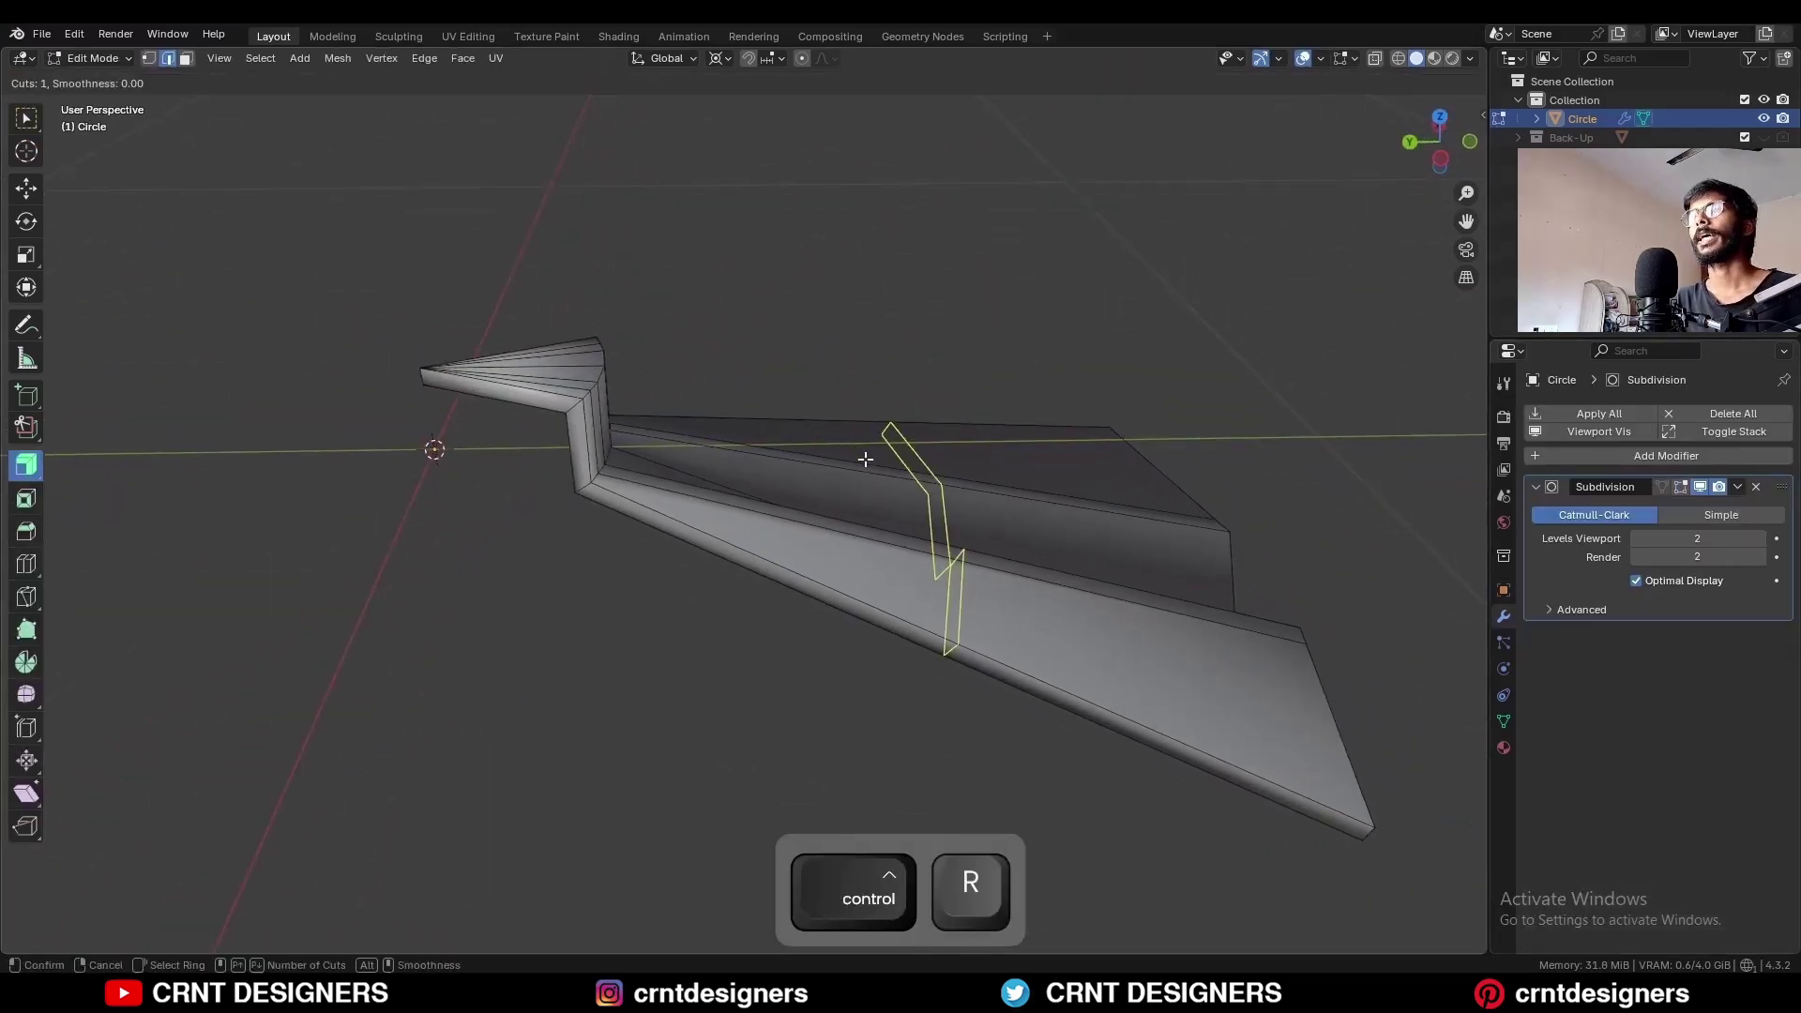
{"action": "scroll", "coordinate": [865, 456], "scroll_direction": "up", "scroll_amount": 3}
{"action": "left_click", "coordinate": [864, 459]}
{"action": "right_click", "coordinate": [864, 460]}
{"action": "left_click", "coordinate": [918, 346]}
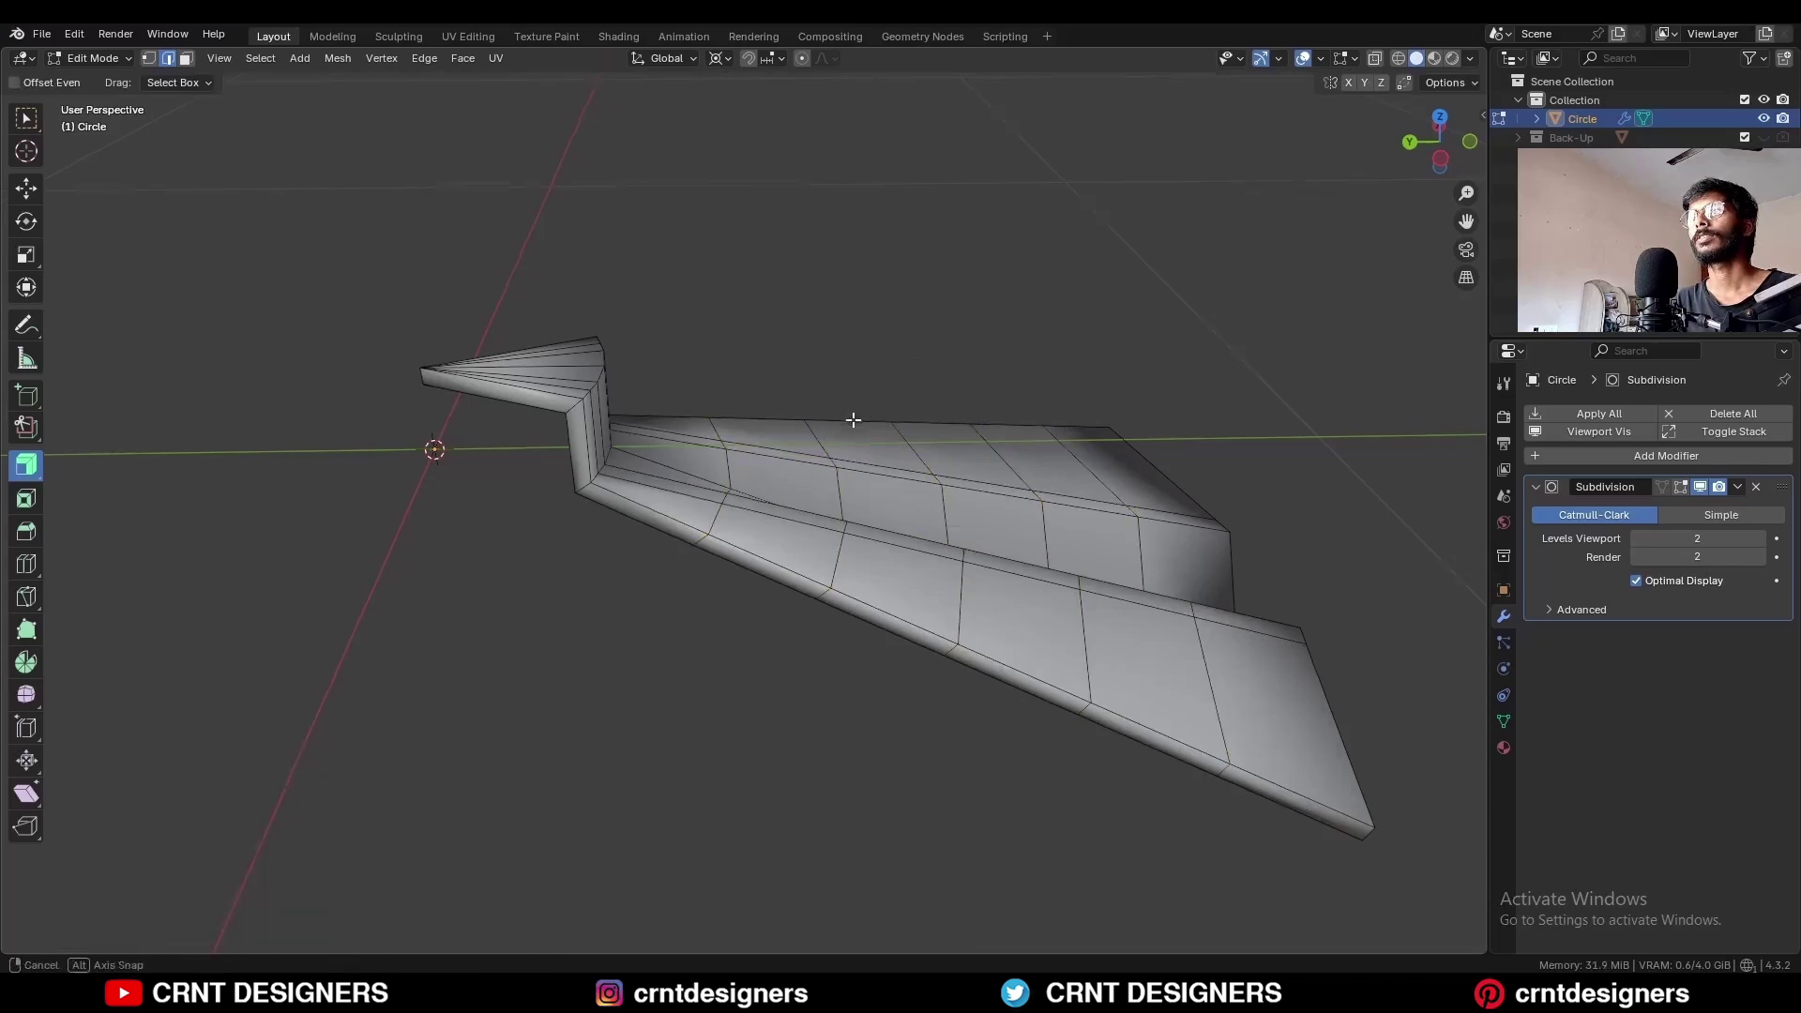
Step: Select the strip of thickness faces along one side border, from the tip to the outer rim, and delete it
{"action": "middle_click_drag", "start_coordinate": [852, 418], "coordinate": [816, 451]}
{"action": "middle_click_drag", "start_coordinate": [692, 460], "coordinate": [765, 504], "text": "shift"}
{"action": "scroll", "coordinate": [765, 503], "scroll_direction": "up", "scroll_amount": 3}
{"action": "key", "text": "3"}
{"action": "left_click", "coordinate": [544, 421]}
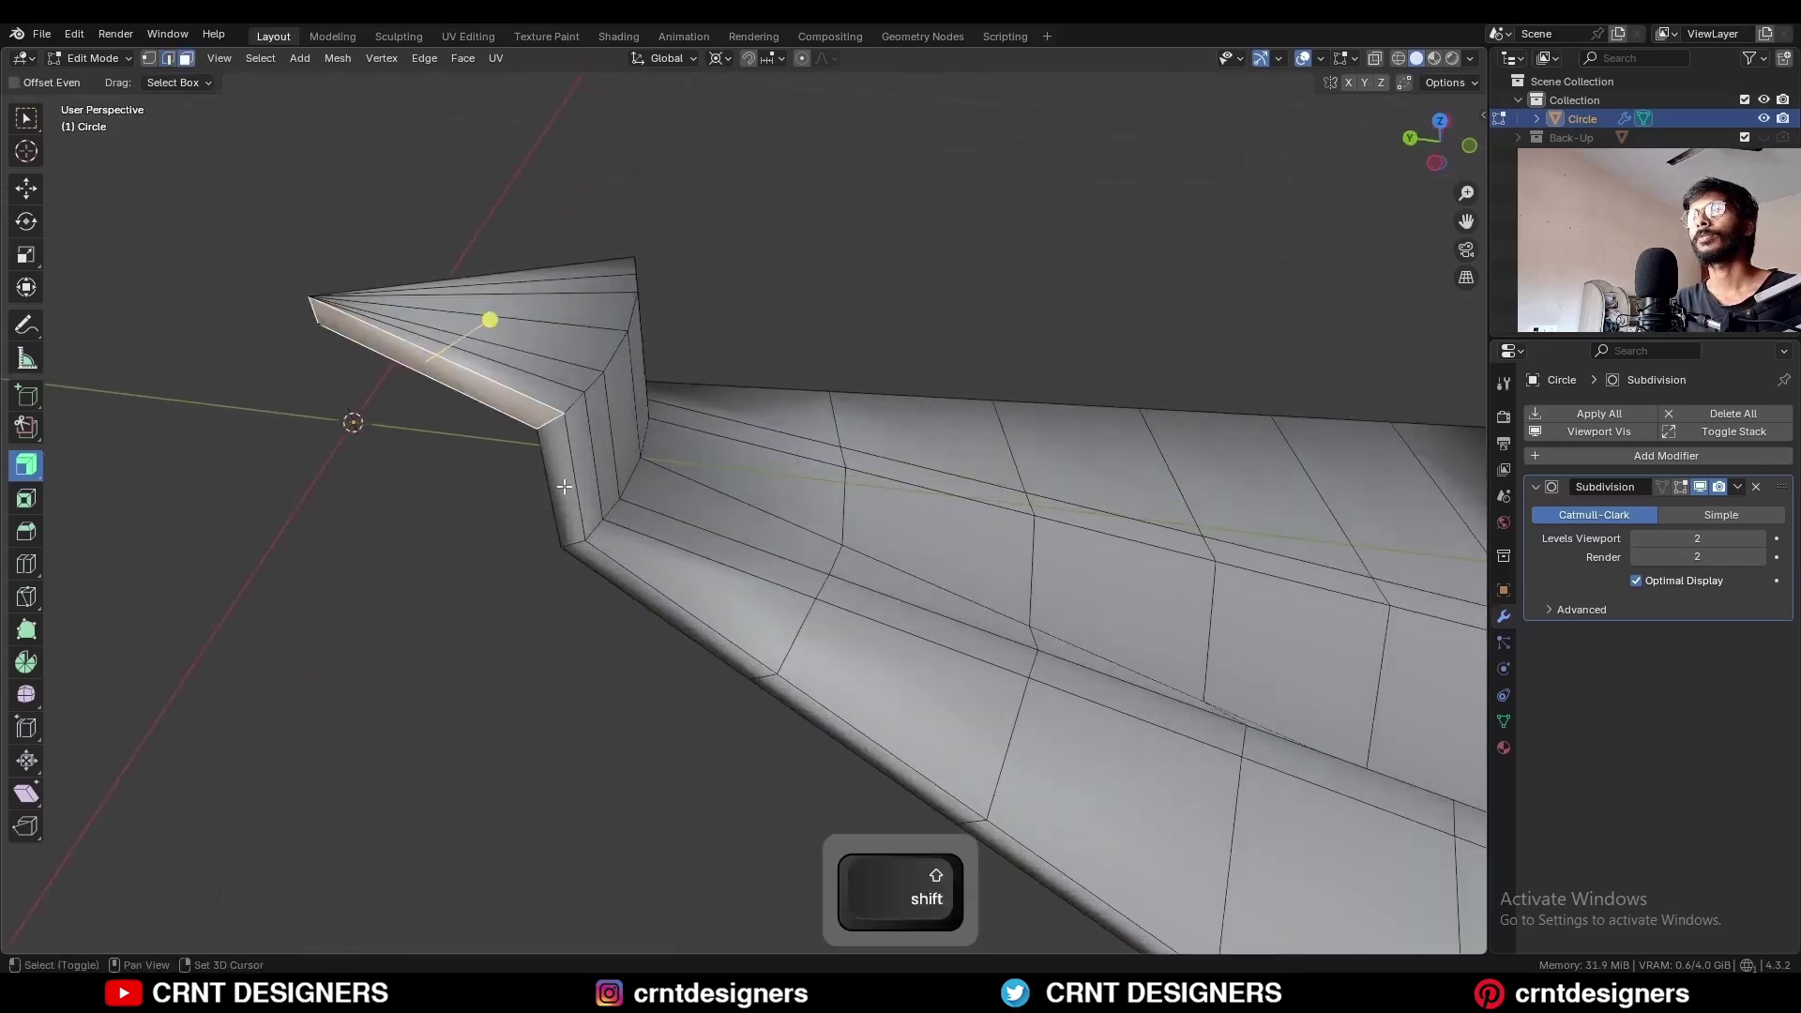
{"action": "left_click", "coordinate": [561, 464], "text": "shift"}
{"action": "middle_click_drag", "start_coordinate": [944, 695], "coordinate": [723, 521], "text": "shift"}
{"action": "scroll", "coordinate": [723, 521], "scroll_direction": "down", "scroll_amount": 3}
{"action": "middle_click_drag", "start_coordinate": [924, 654], "coordinate": [487, 579], "text": "shift"}
{"action": "left_click", "coordinate": [755, 604], "text": "ctrl+shift"}
{"action": "key", "text": "x"}
{"action": "left_click", "coordinate": [756, 603]}
Step: Symmetrize the whole mesh so the opposite side border is opened the same way
{"action": "key", "text": "a"}
{"action": "left_click", "coordinate": [380, 58]}
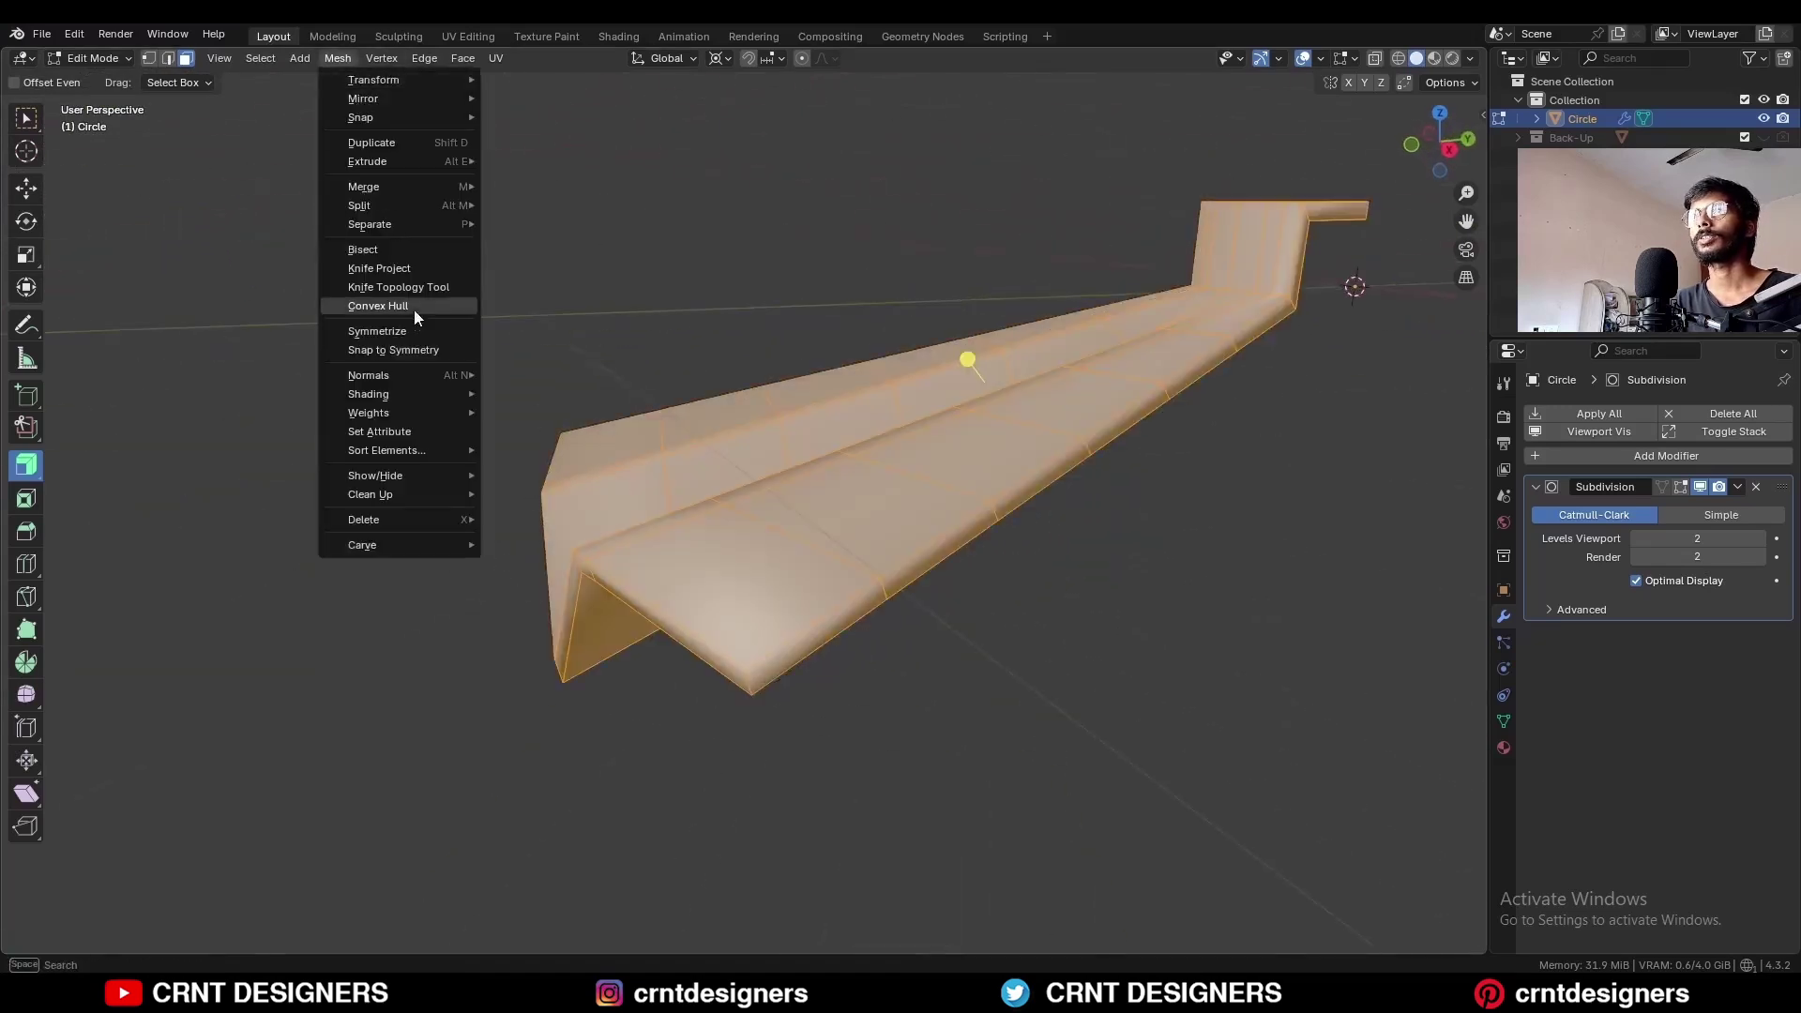
{"action": "left_click", "coordinate": [413, 314]}
Step: Select the fan of narrow faces converging at the segment's inner tip and delete them as faces
{"action": "key", "text": "alt+a"}
{"action": "middle_click_drag", "start_coordinate": [543, 330], "coordinate": [543, 510]}
{"action": "key", "text": "3"}
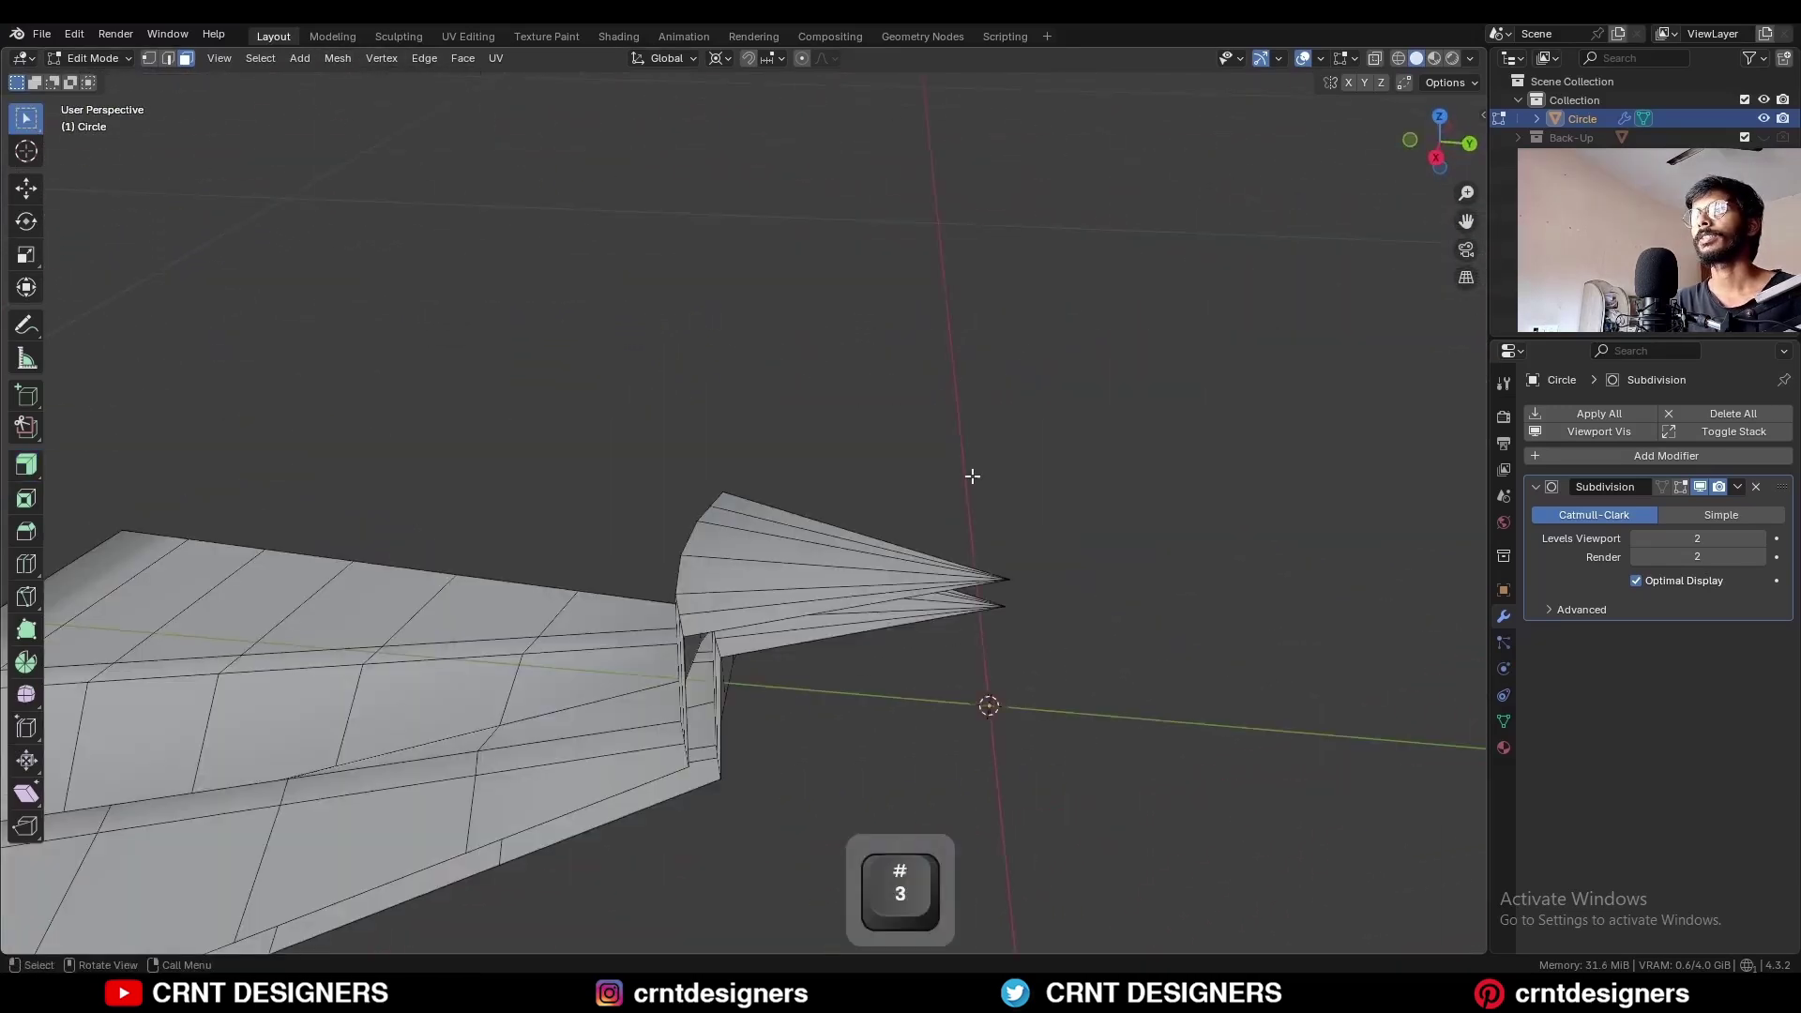
{"action": "left_click_drag", "start_coordinate": [972, 474], "coordinate": [863, 668]}
{"action": "key", "text": "x"}
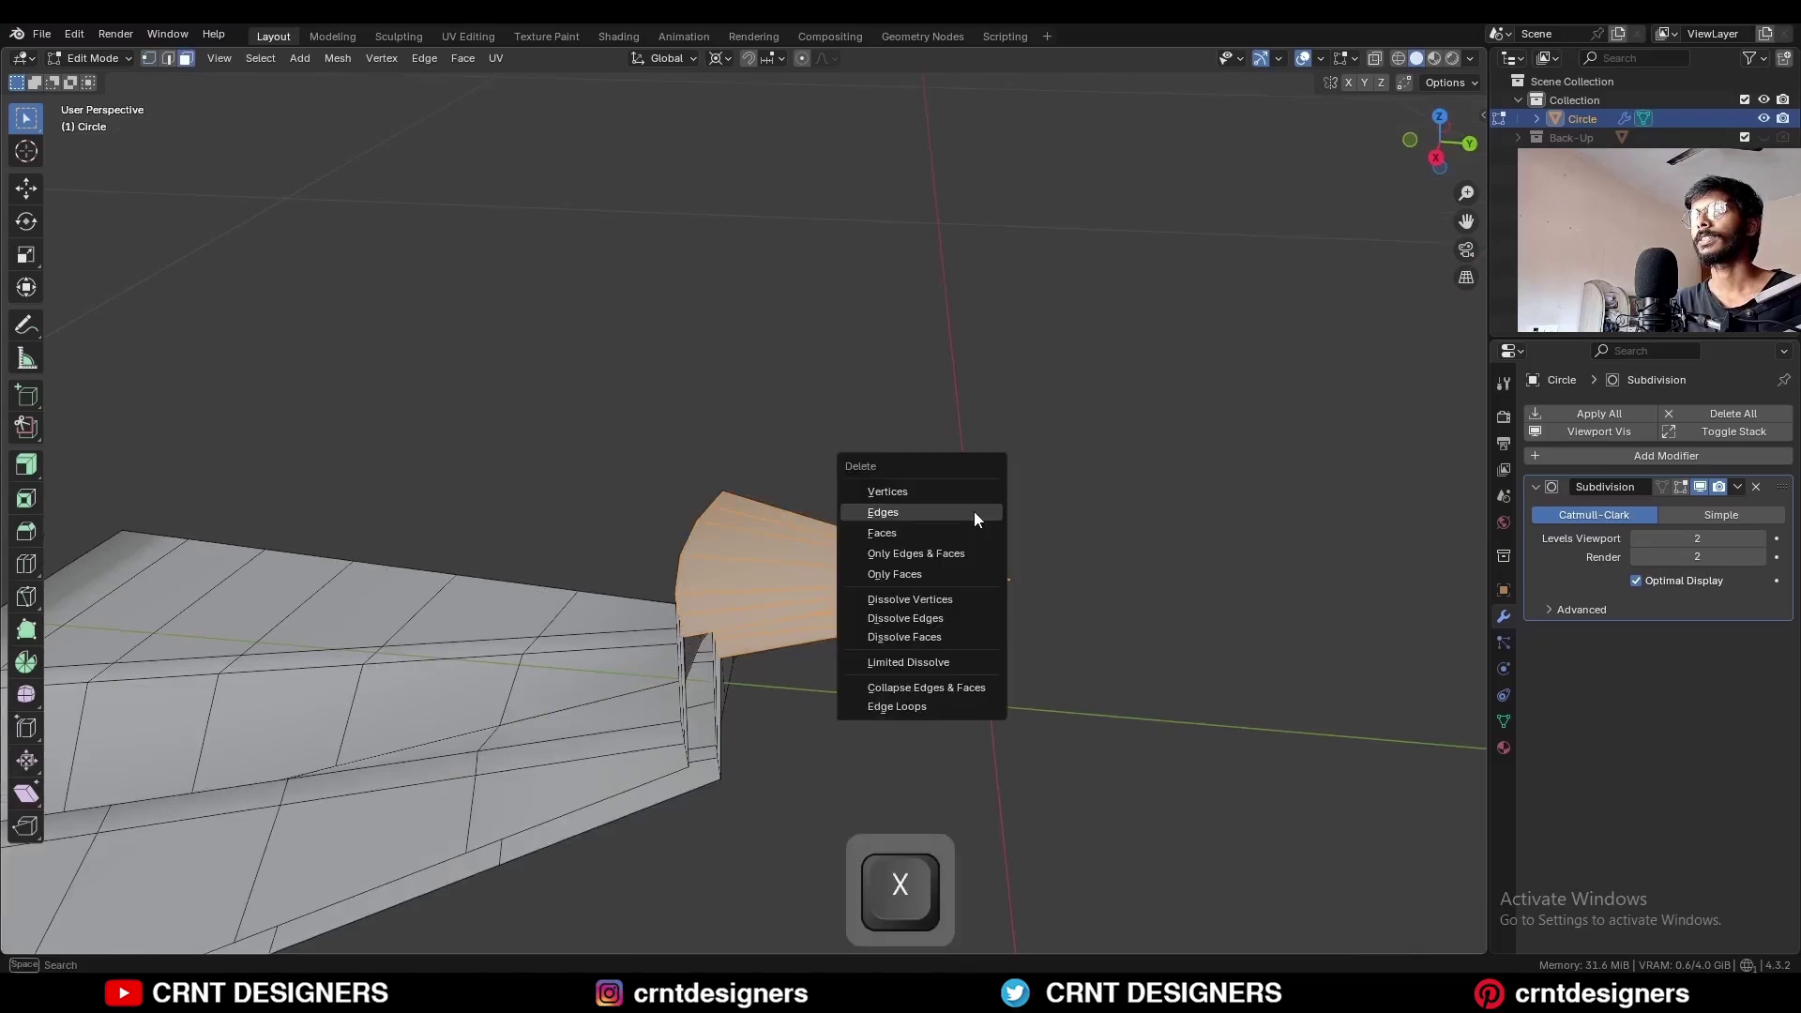
{"action": "left_click", "coordinate": [966, 536]}
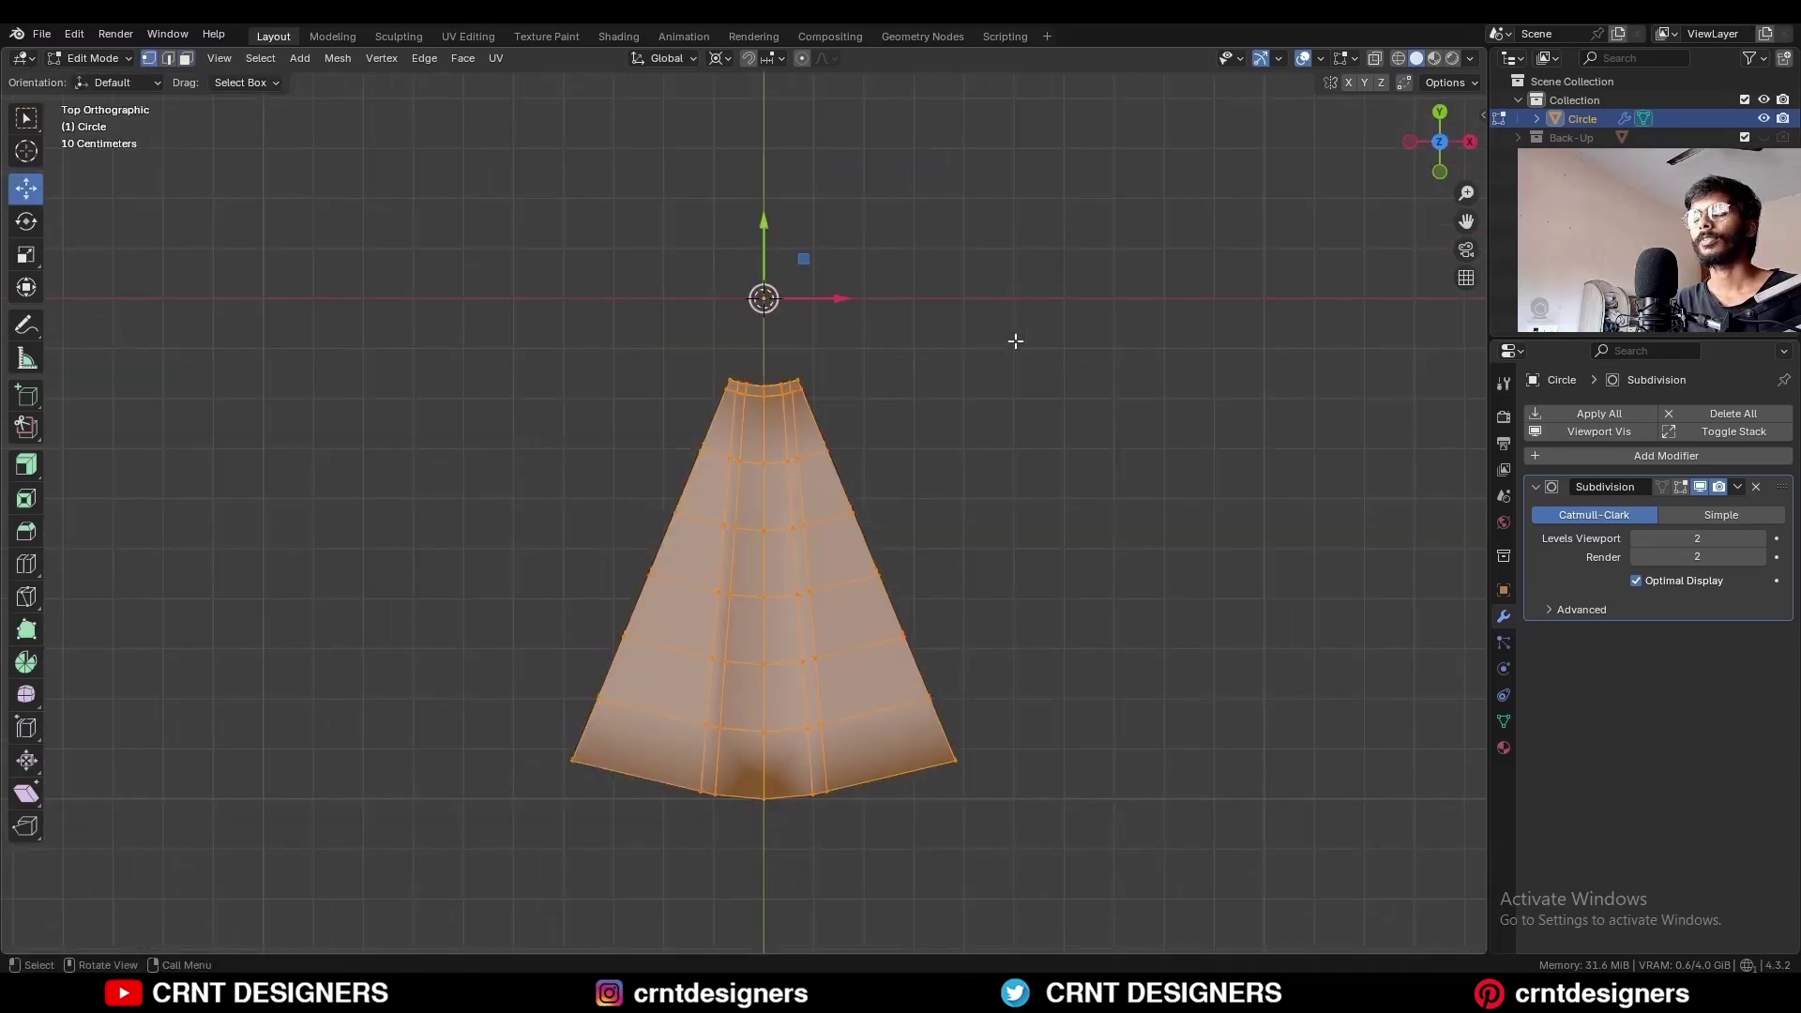
Step: Duplicate the whole segment in place and rotate the copy 45° around the 3D cursor in top view
{"action": "key", "text": "shift+d"}
{"action": "right_click", "coordinate": [1022, 322]}
{"action": "key", "text": "r"}
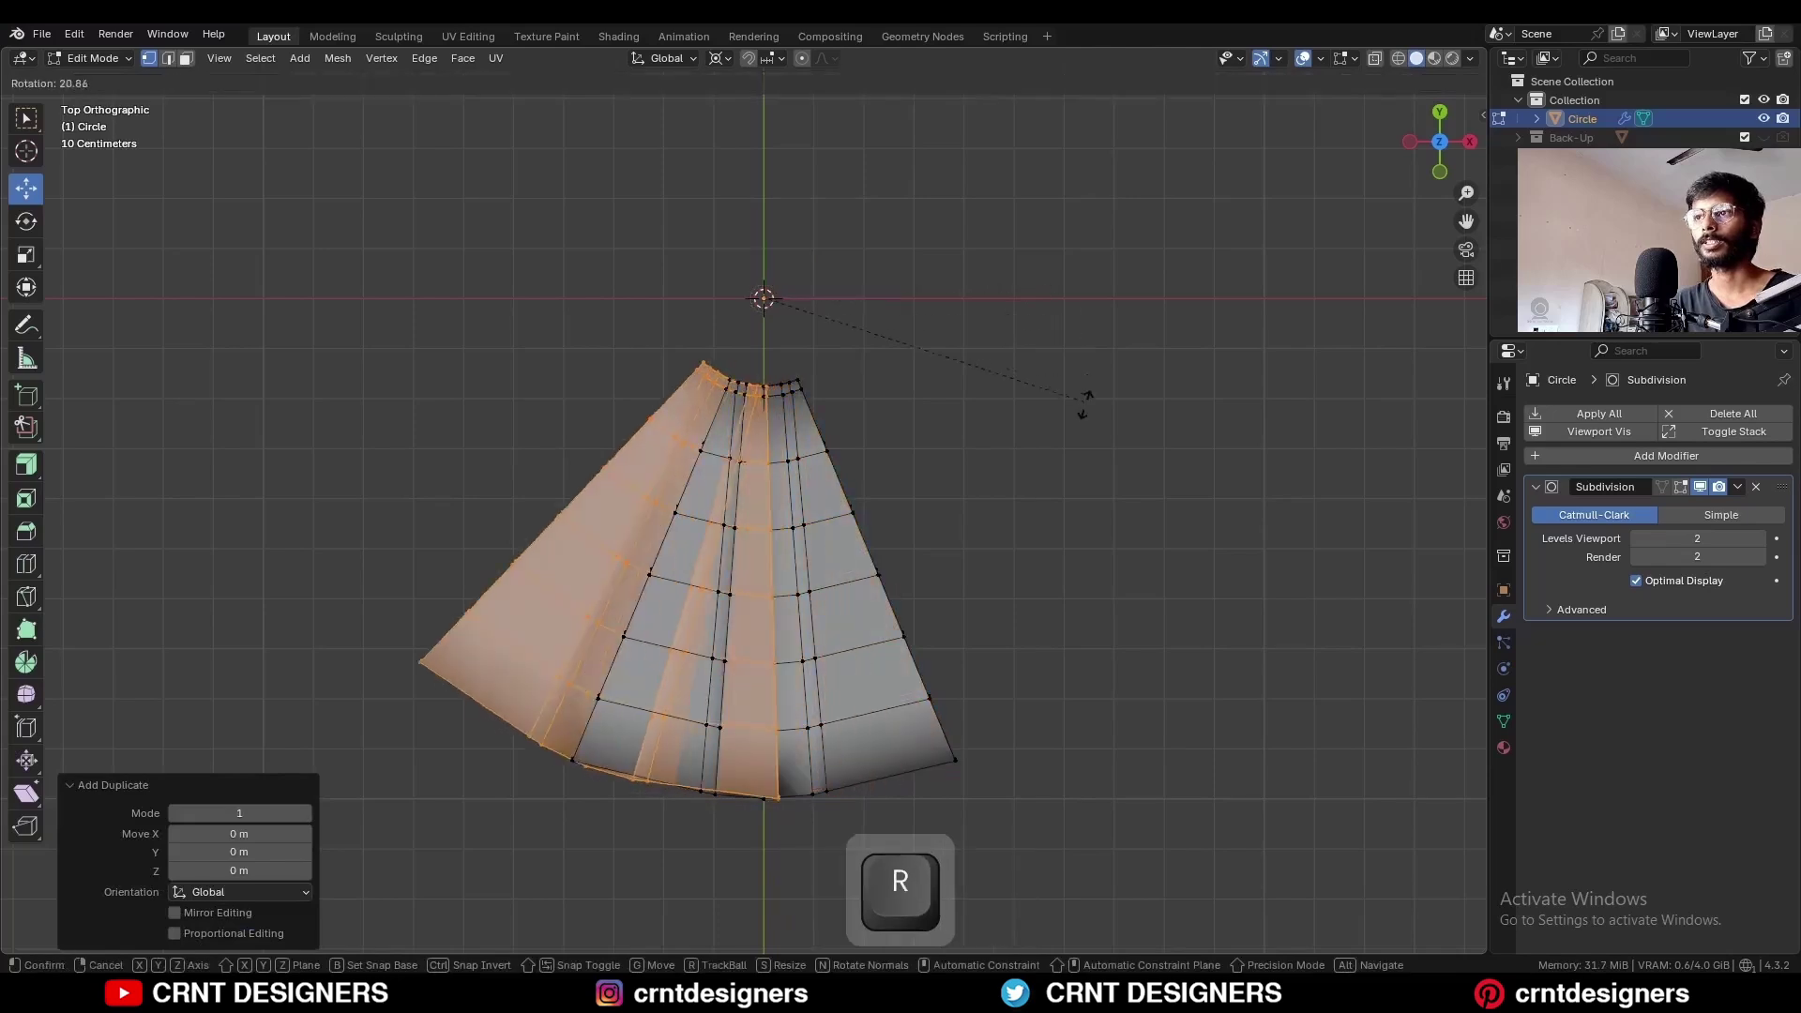
{"action": "left_click", "coordinate": [1029, 553], "text": "ctrl"}
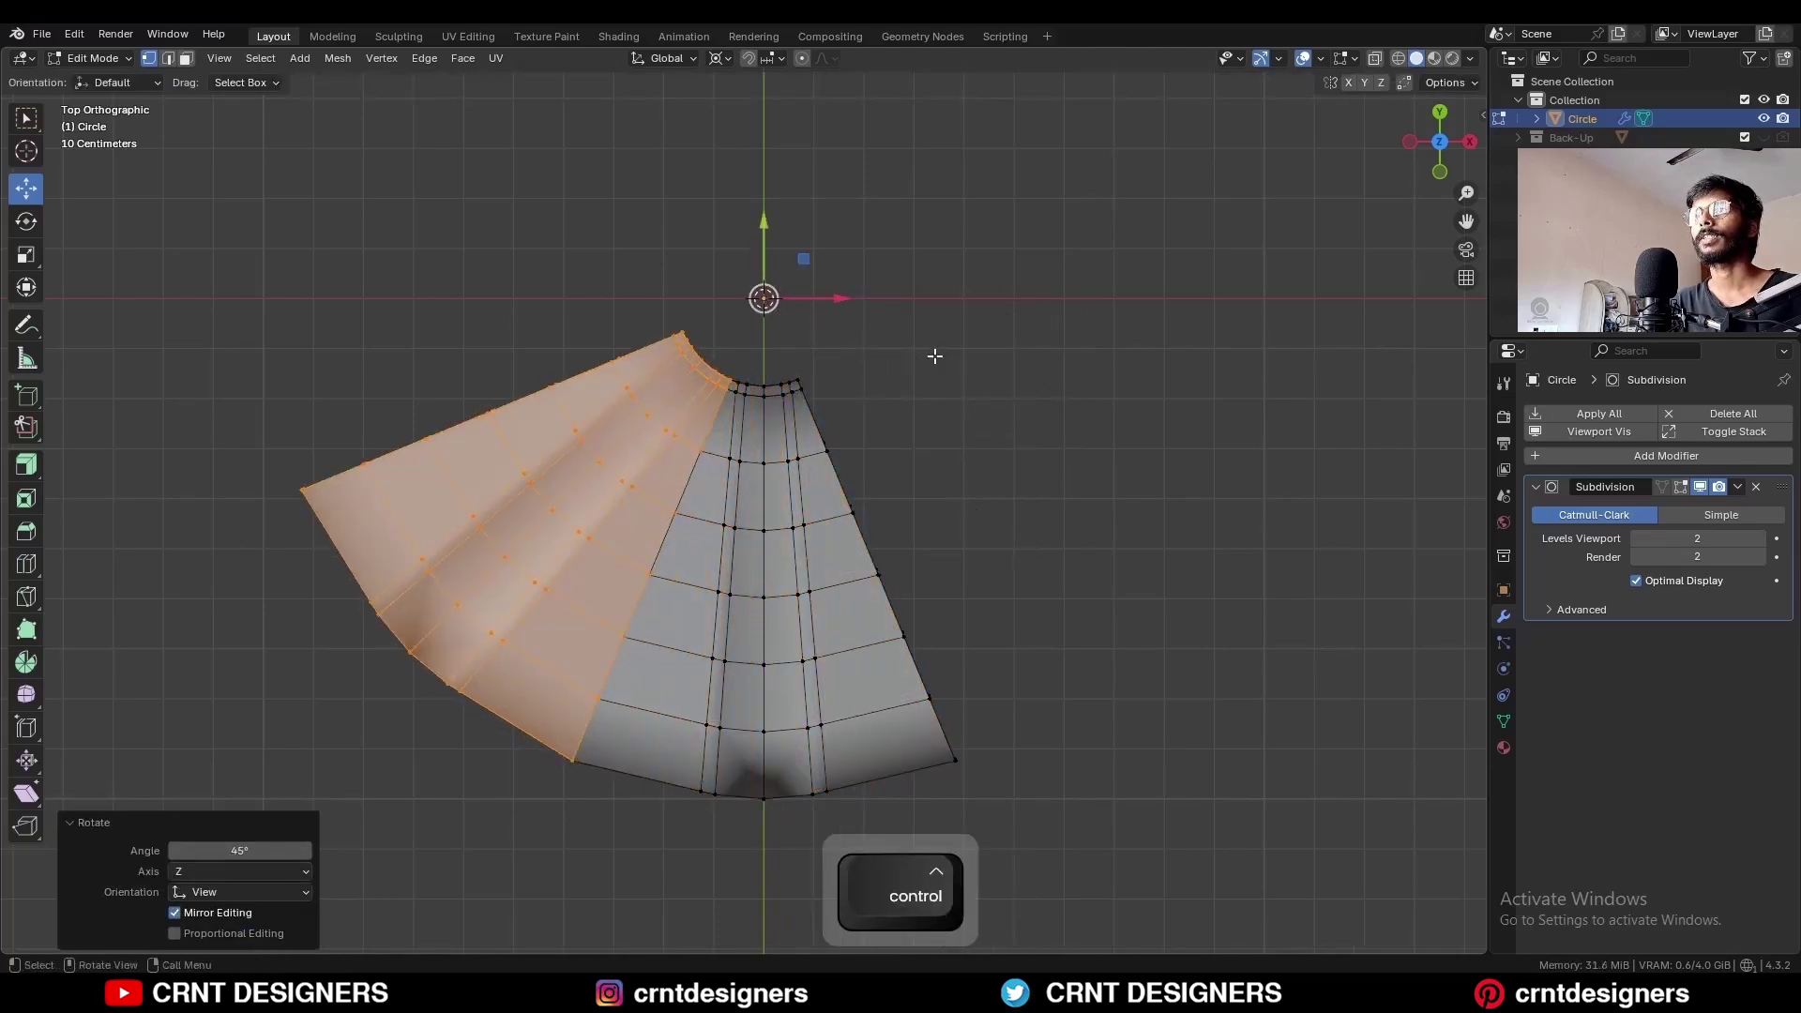
Step: Merge the two adjoining segments' vertices by distance at 0.0001 m
{"action": "middle_click_drag", "start_coordinate": [920, 349], "coordinate": [991, 393], "text": "shift"}
{"action": "left_click", "coordinate": [1061, 325]}
{"action": "scroll", "coordinate": [1044, 372], "scroll_direction": "up", "scroll_amount": 3}
{"action": "key", "text": "a"}
{"action": "scroll", "coordinate": [1050, 363], "scroll_direction": "down", "scroll_amount": 4}
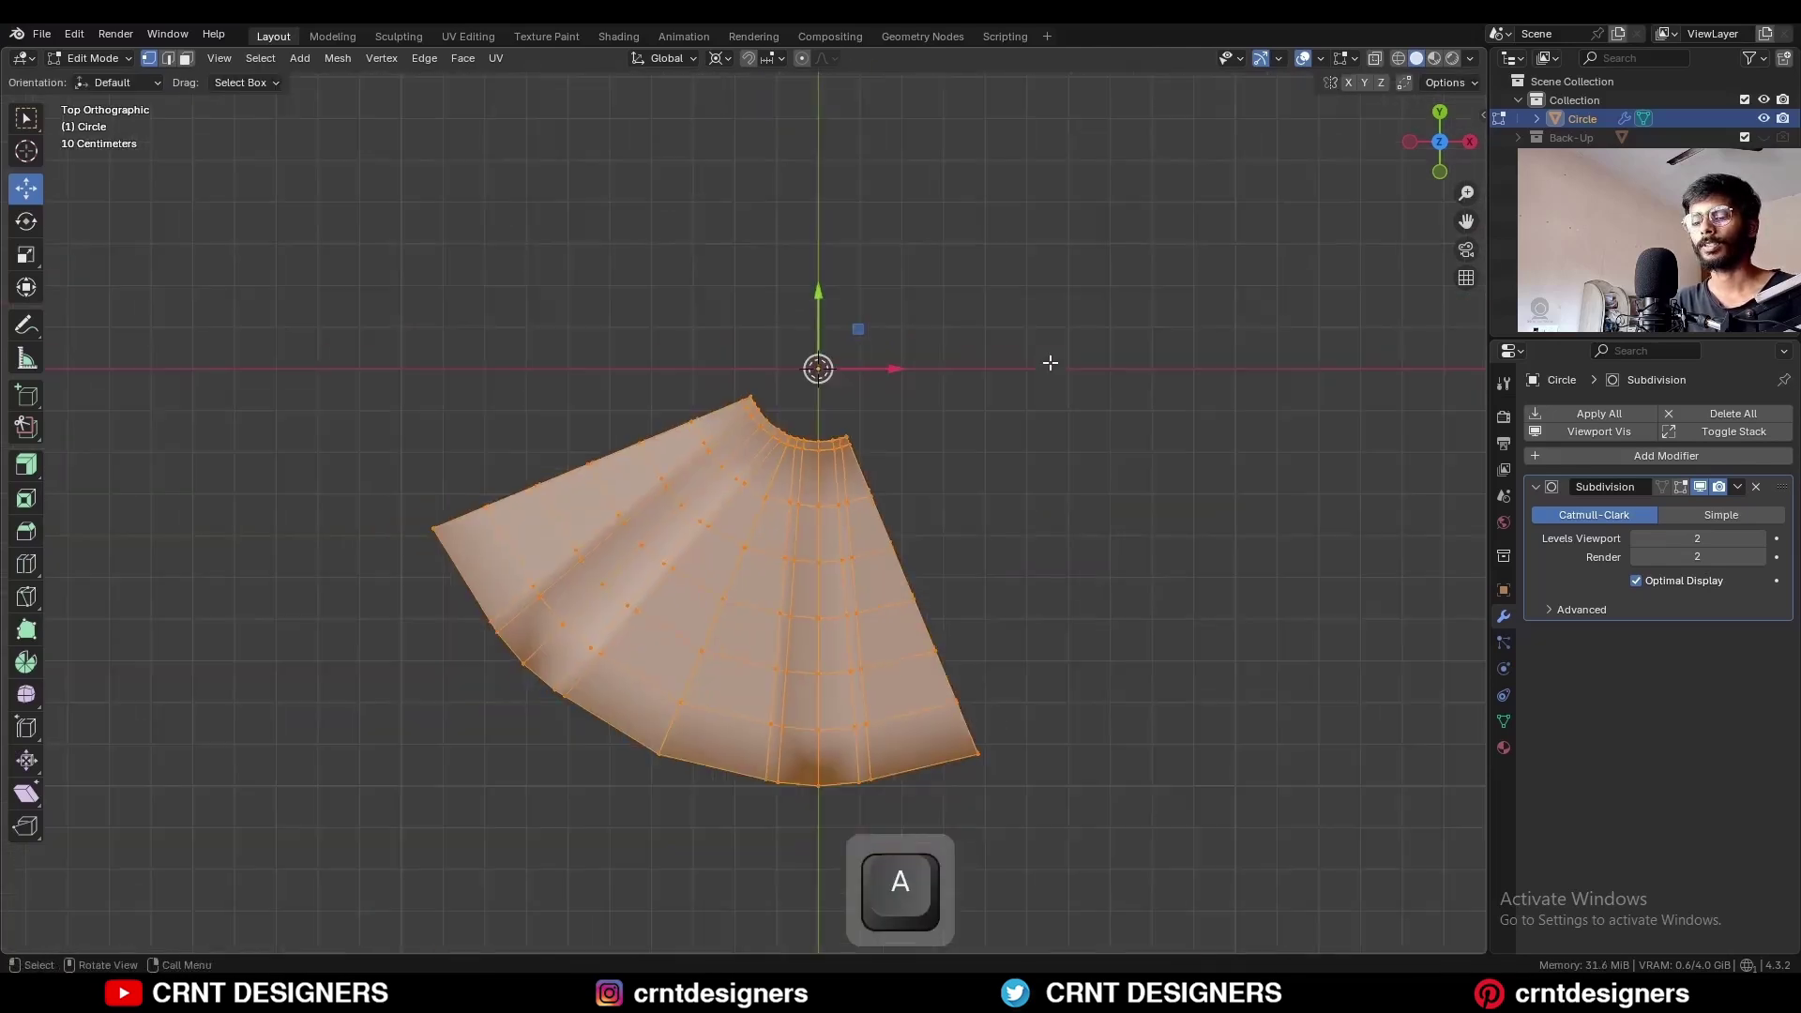
{"action": "key", "text": "m"}
{"action": "left_click", "coordinate": [1028, 426]}
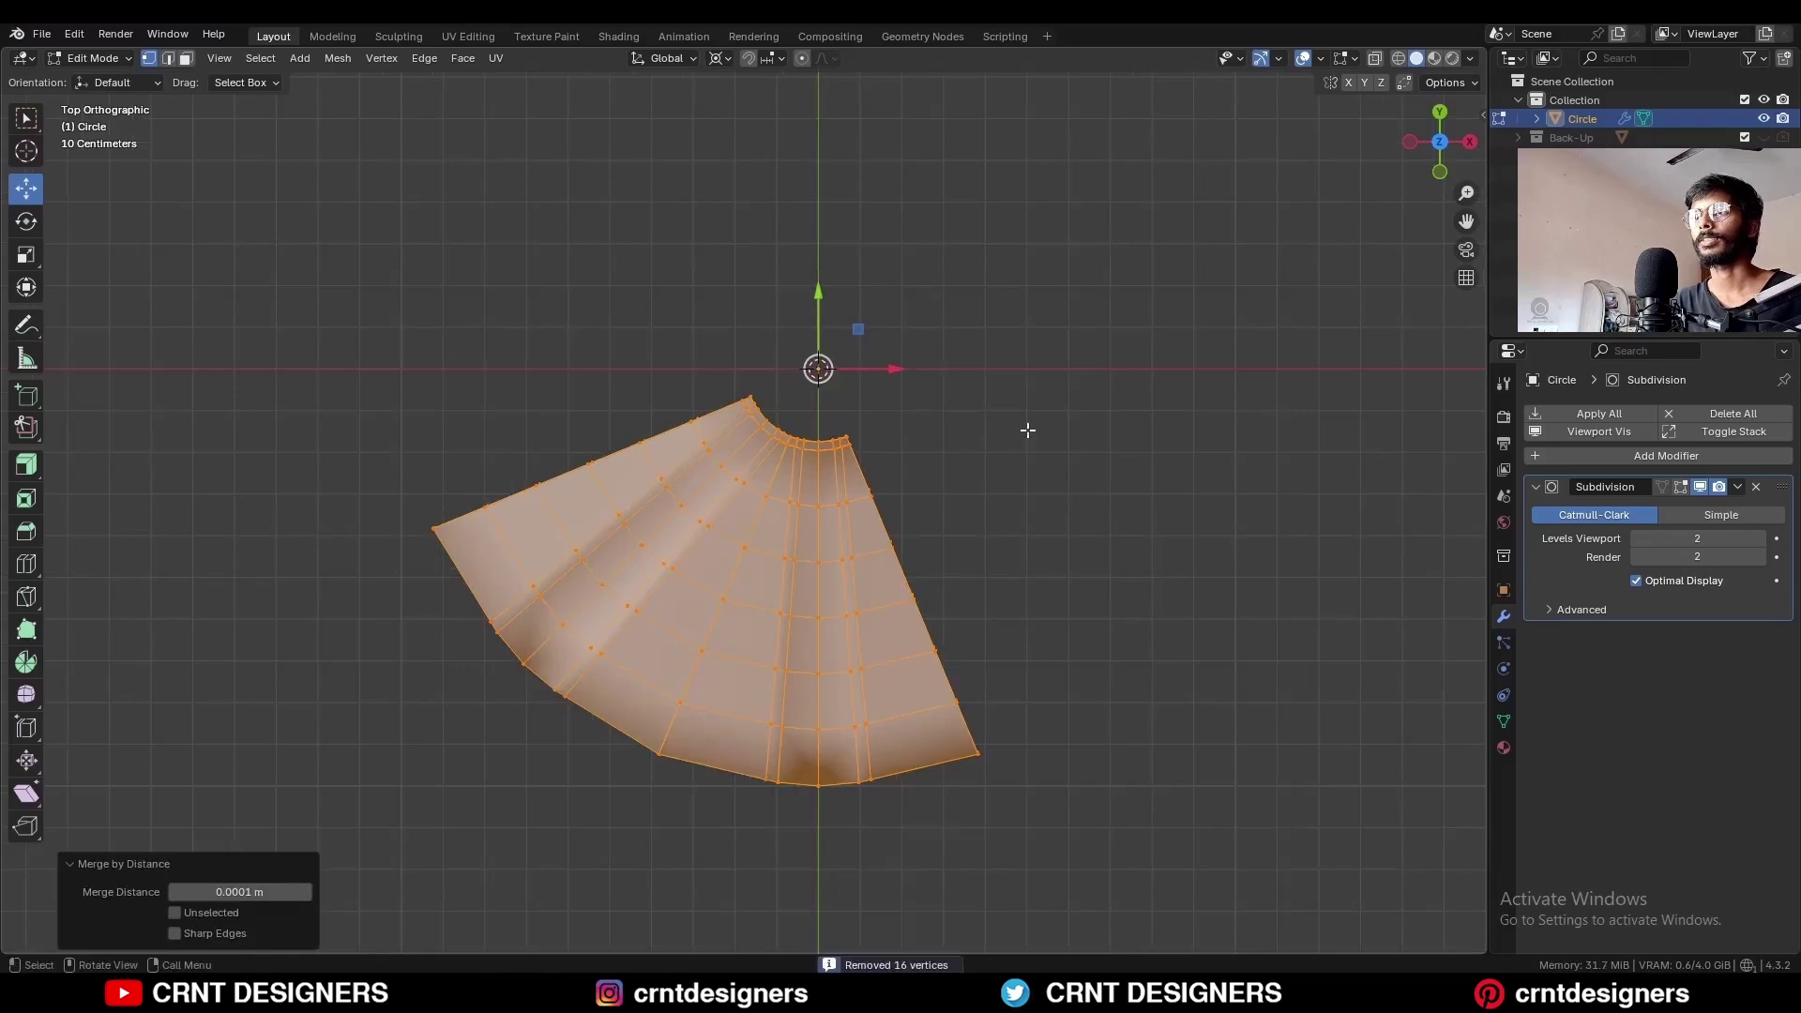
{"action": "key", "text": "alt+a"}
Step: Add two centred lengthwise loop cuts along the fold and check the subdivided surface in Object Mode with overlays hidden
{"action": "key", "text": "Tab"}
{"action": "key", "text": "alt+shift+z"}
{"action": "middle_click_drag", "start_coordinate": [824, 513], "coordinate": [767, 506]}
{"action": "key", "text": "alt+shift+z"}
{"action": "key", "text": "Tab"}
{"action": "key", "text": "ctrl+r"}
{"action": "left_click", "coordinate": [756, 506]}
{"action": "right_click", "coordinate": [756, 506]}
{"action": "key", "text": "ctrl+r"}
{"action": "left_click", "coordinate": [791, 499]}
{"action": "right_click", "coordinate": [791, 499]}
{"action": "middle_click_drag", "start_coordinate": [623, 450], "coordinate": [717, 605]}
{"action": "key", "text": "Tab"}
{"action": "key", "text": "alt+shift+z"}
{"action": "scroll", "coordinate": [751, 506], "scroll_direction": "up", "scroll_amount": 2}
{"action": "key", "text": "alt+shift+z"}
{"action": "middle_click_drag", "start_coordinate": [771, 425], "coordinate": [779, 579], "text": "shift"}
Step: Duplicate the joined pair of segments in top view and rotate the copy 90° around the centre
{"action": "key", "text": "Tab"}
{"action": "key", "text": "KP_7"}
{"action": "key", "text": "a"}
{"action": "scroll", "coordinate": [882, 355], "scroll_direction": "down", "scroll_amount": 3}
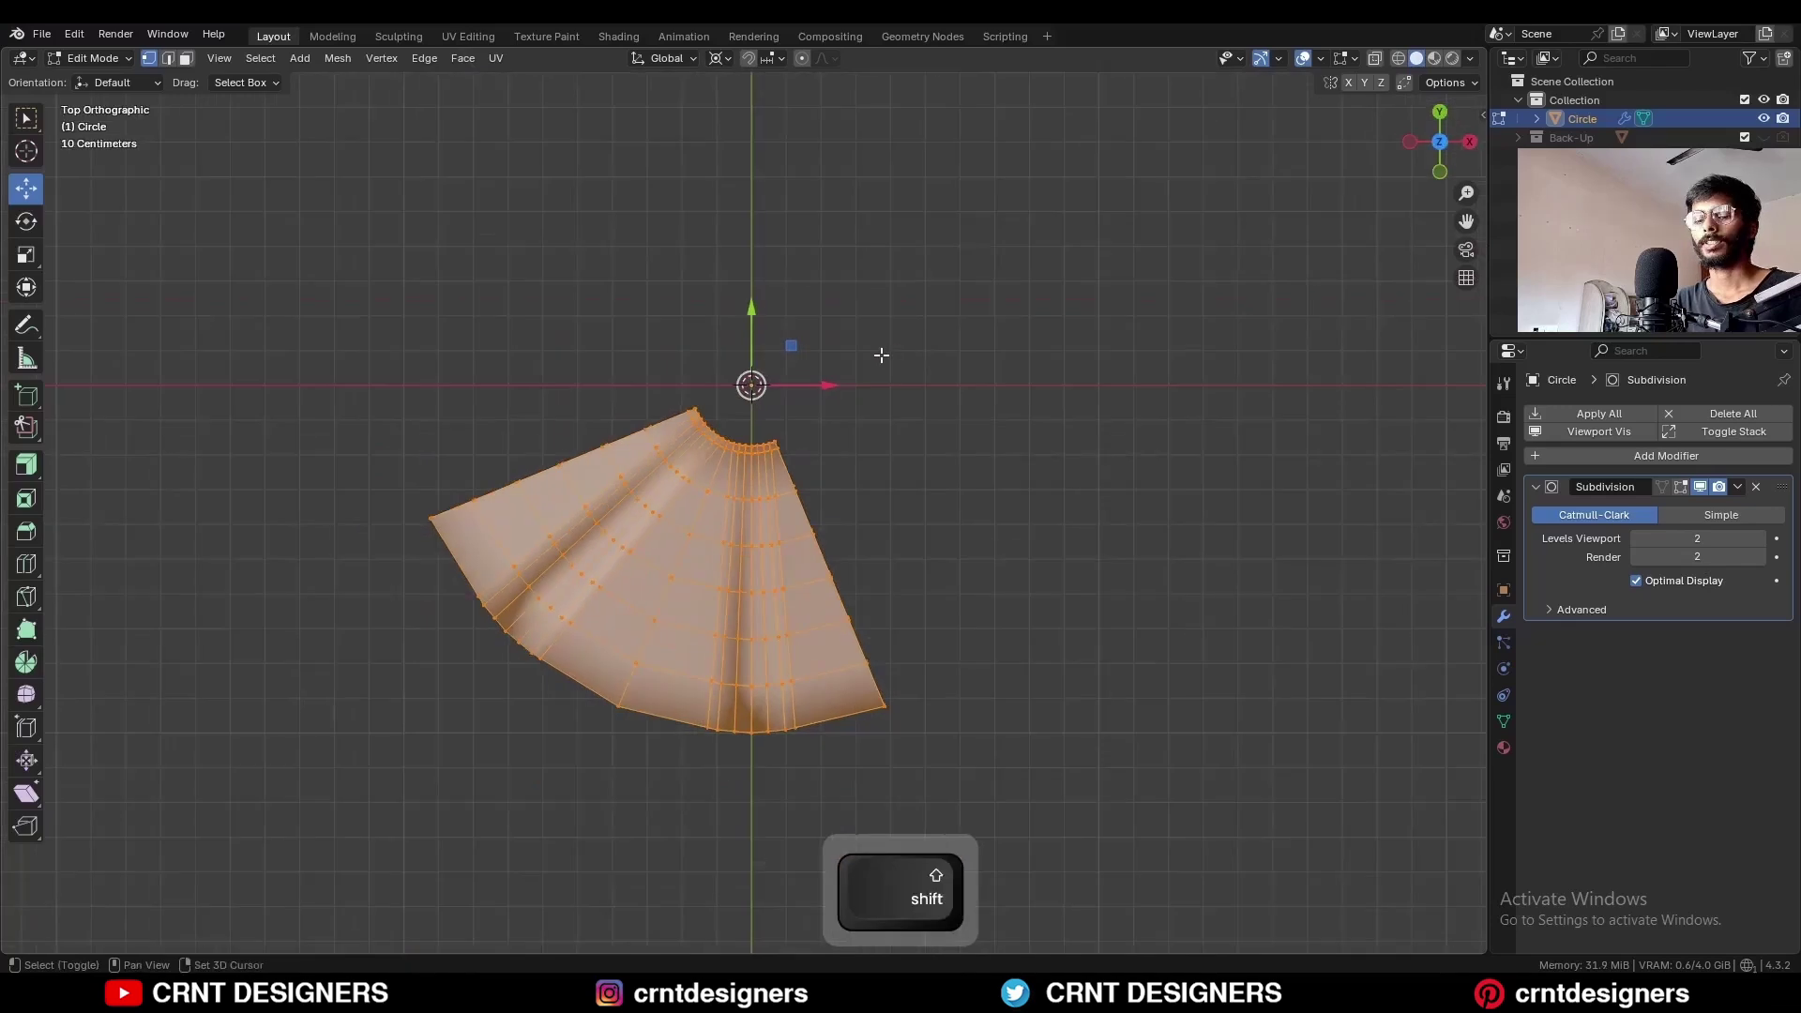
{"action": "key", "text": "shift+d"}
{"action": "key", "text": "r"}
{"action": "left_click", "coordinate": [851, 583], "text": "ctrl"}
{"action": "scroll", "coordinate": [840, 426], "scroll_direction": "down", "scroll_amount": 2}
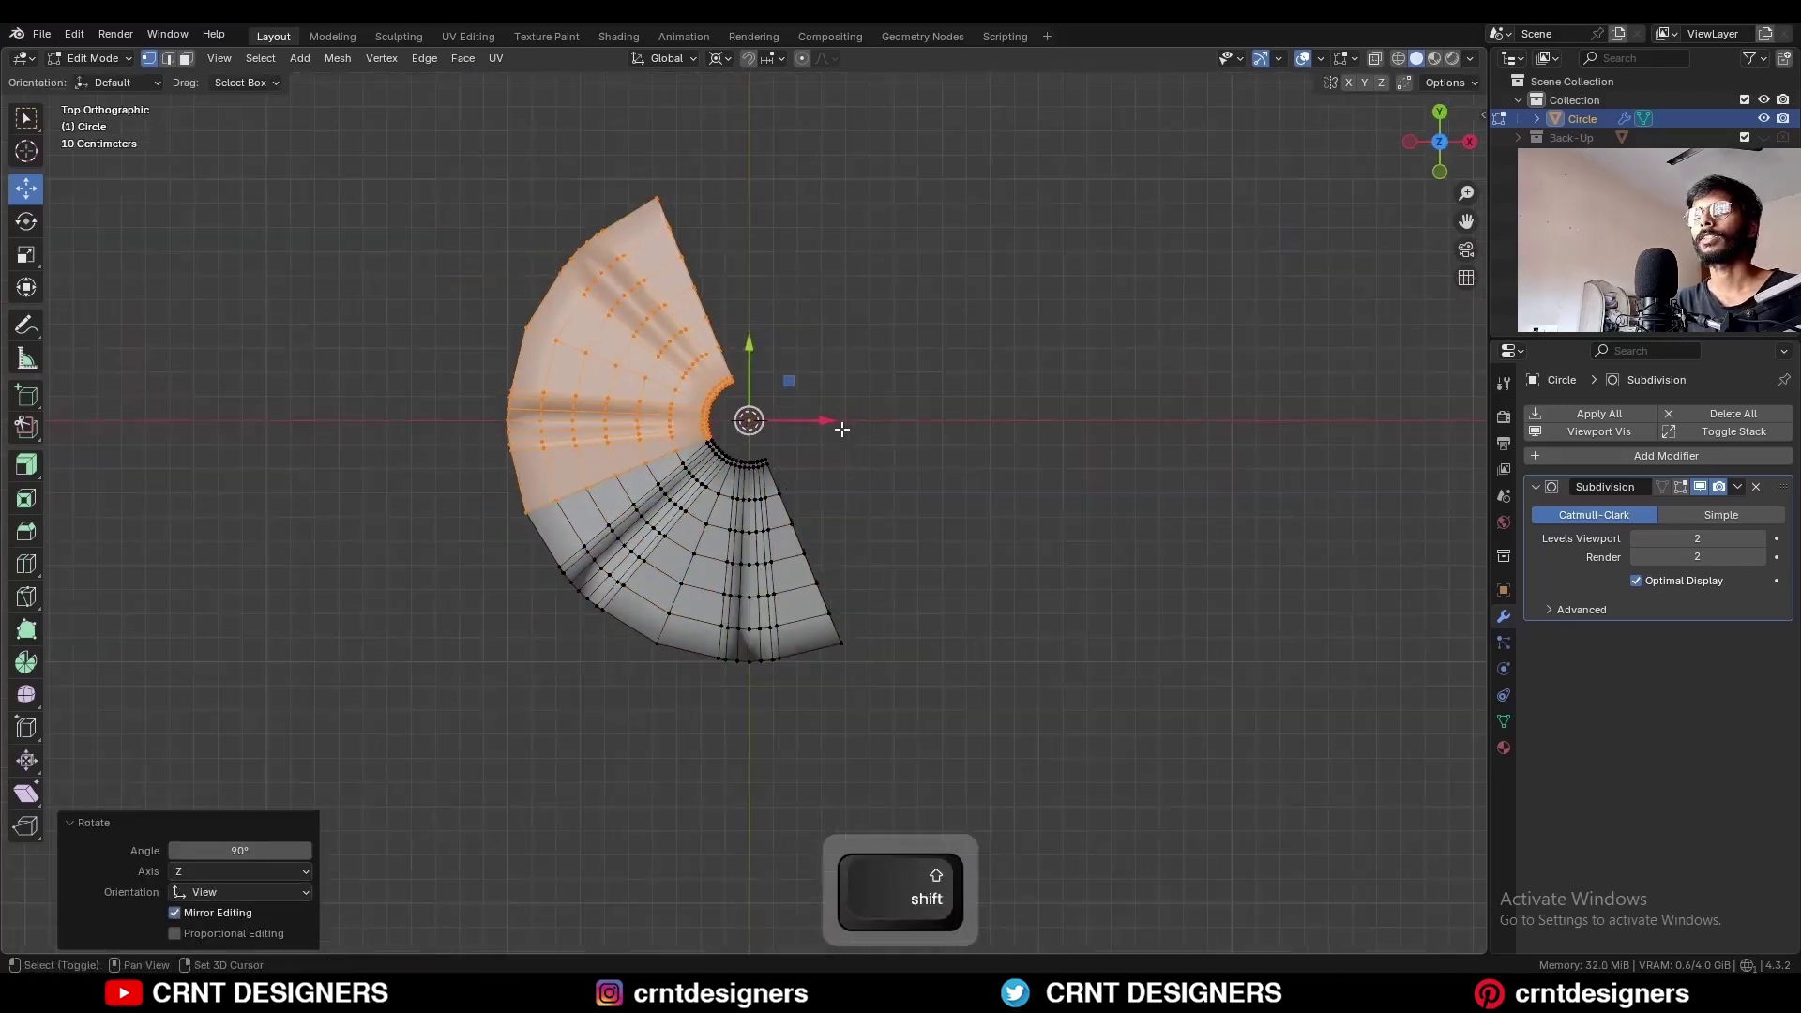
Step: Duplicate the quarter section two more times, rotating each copy another 90° to complete the full cap
{"action": "middle_click_drag", "start_coordinate": [841, 426], "coordinate": [833, 495], "text": "shift"}
{"action": "key", "text": "shift+d"}
{"action": "right_click", "coordinate": [864, 450]}
{"action": "key", "text": "r"}
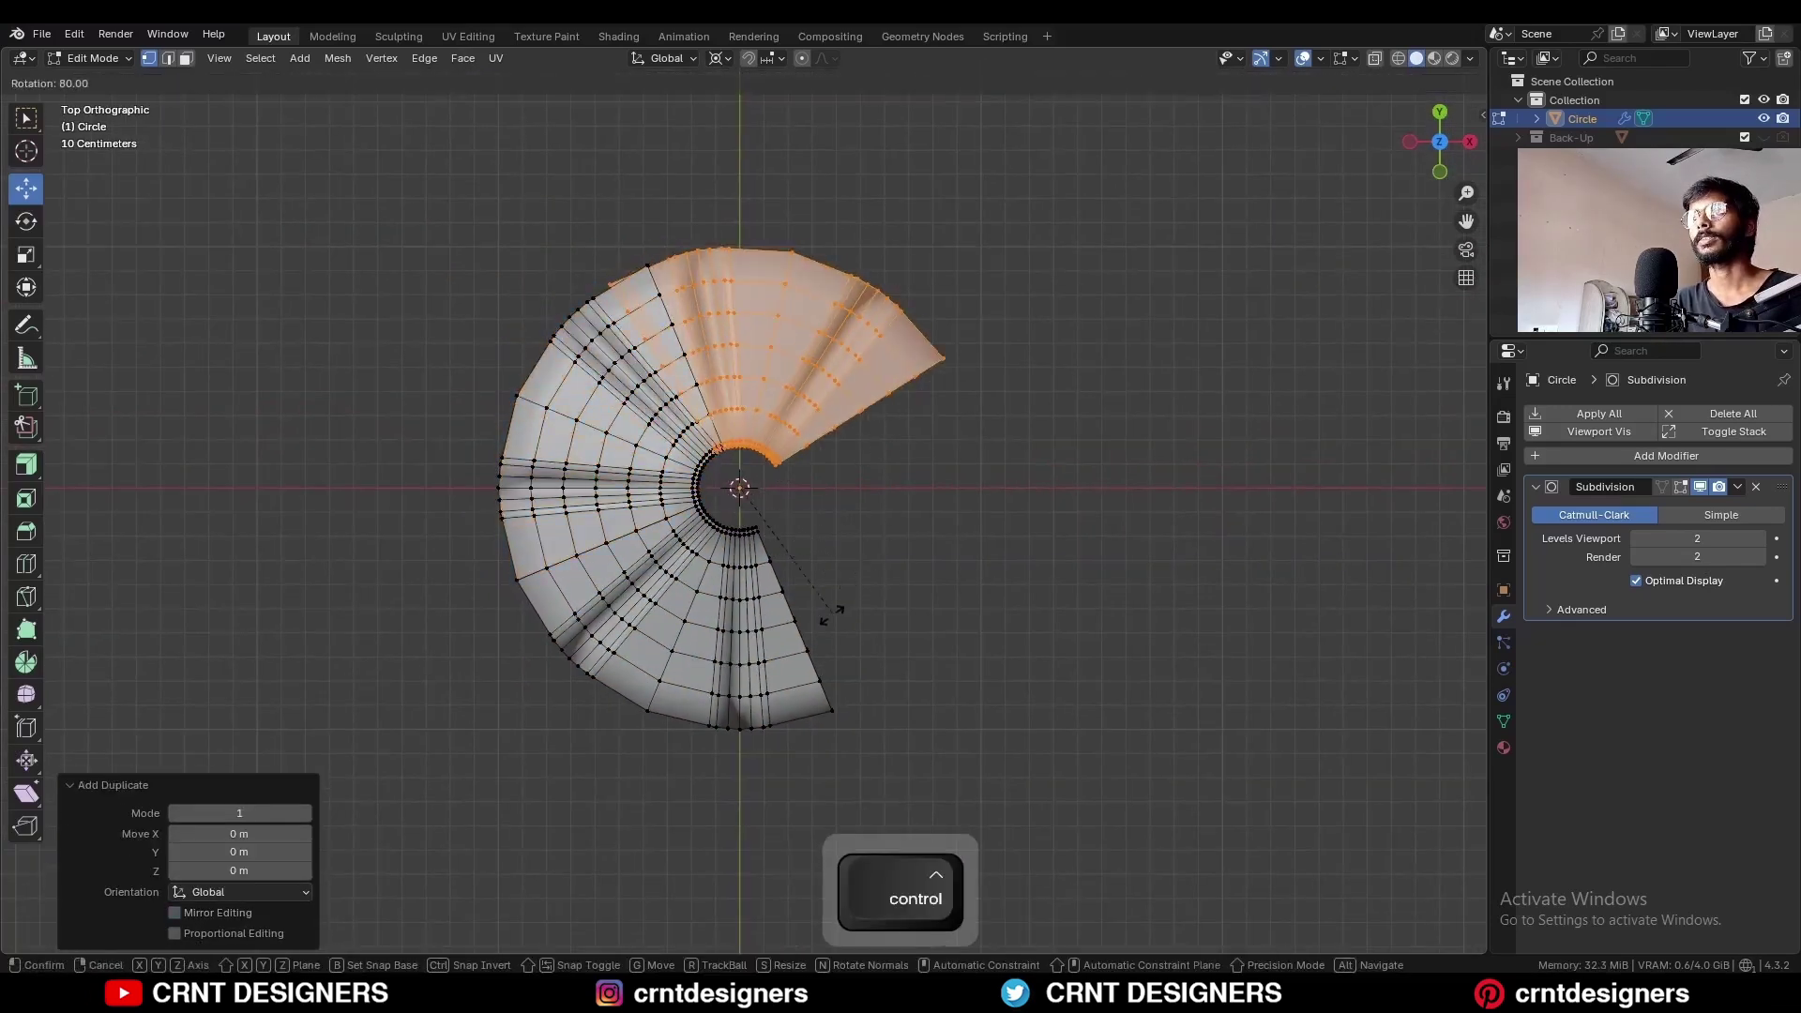
{"action": "left_click", "coordinate": [835, 595]}
{"action": "key", "text": "shift+d"}
{"action": "right_click", "coordinate": [977, 357]}
{"action": "key", "text": "r"}
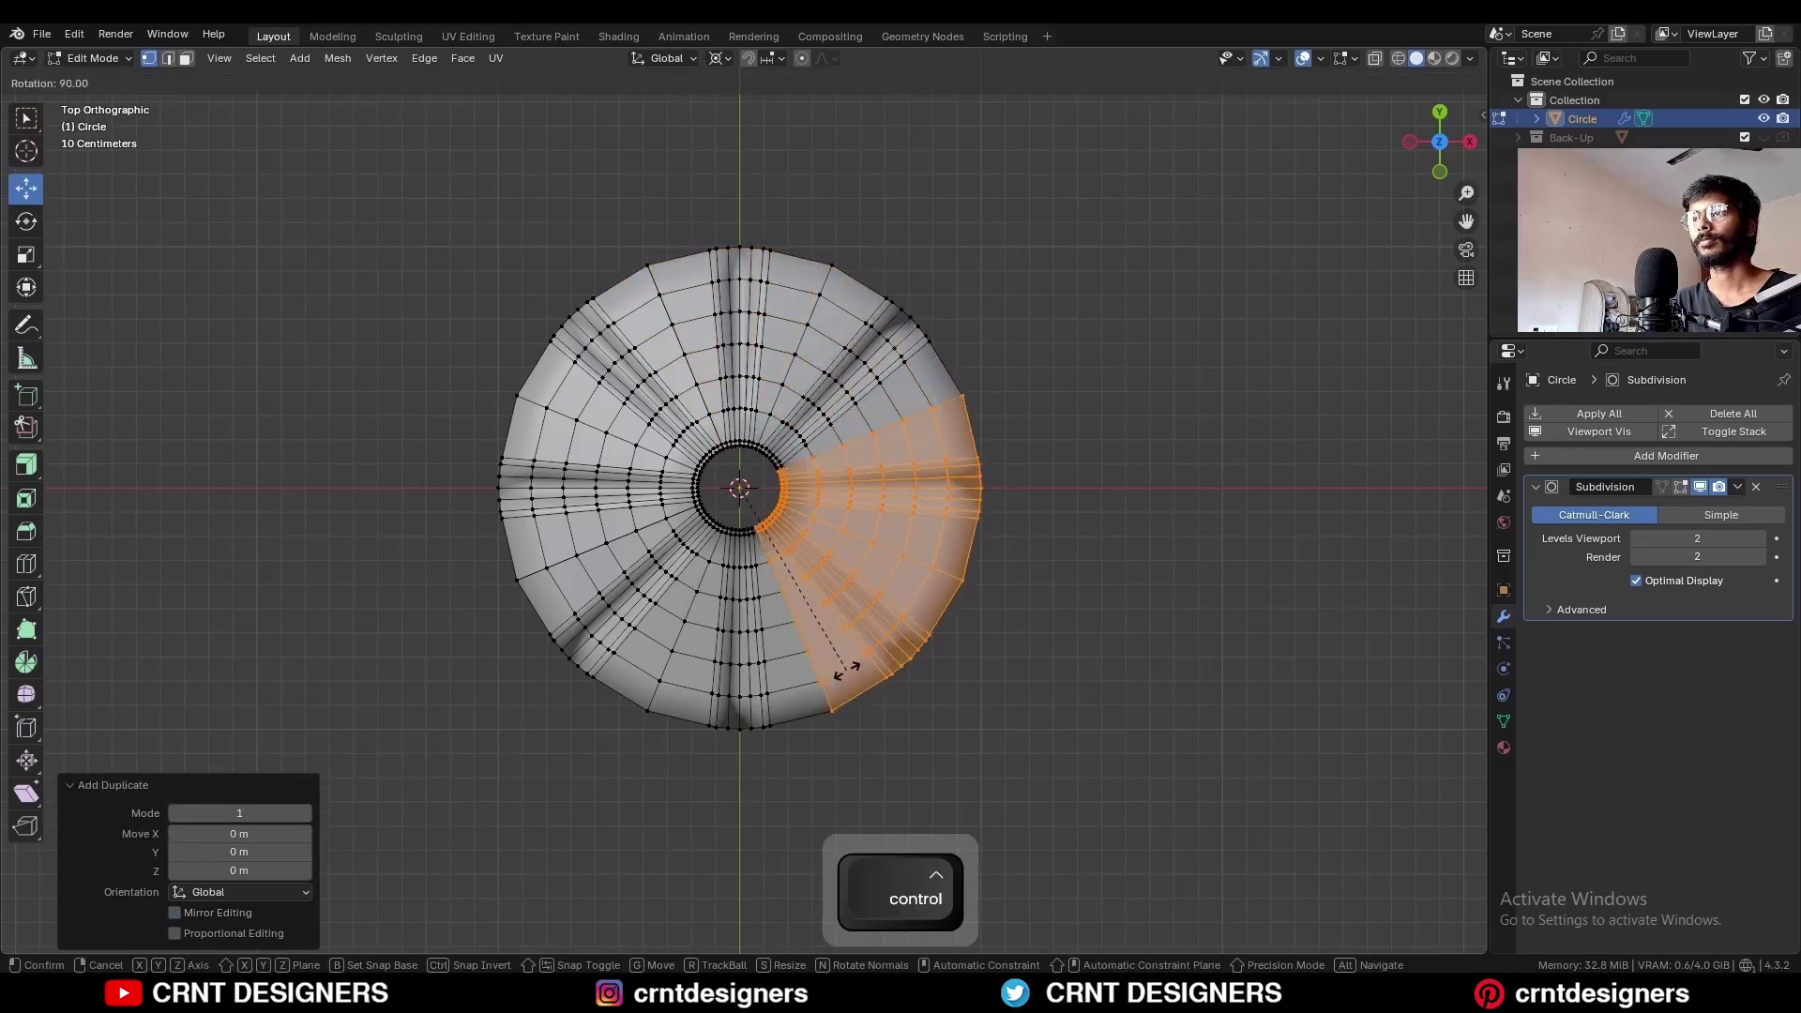
{"action": "left_click", "coordinate": [845, 669], "text": "ctrl"}
Step: Select the complete cap mesh and merge its vertices by distance at 0.0001 m
{"action": "left_click", "coordinate": [1031, 600]}
{"action": "middle_click_drag", "start_coordinate": [949, 554], "coordinate": [929, 395]}
{"action": "key", "text": "a"}
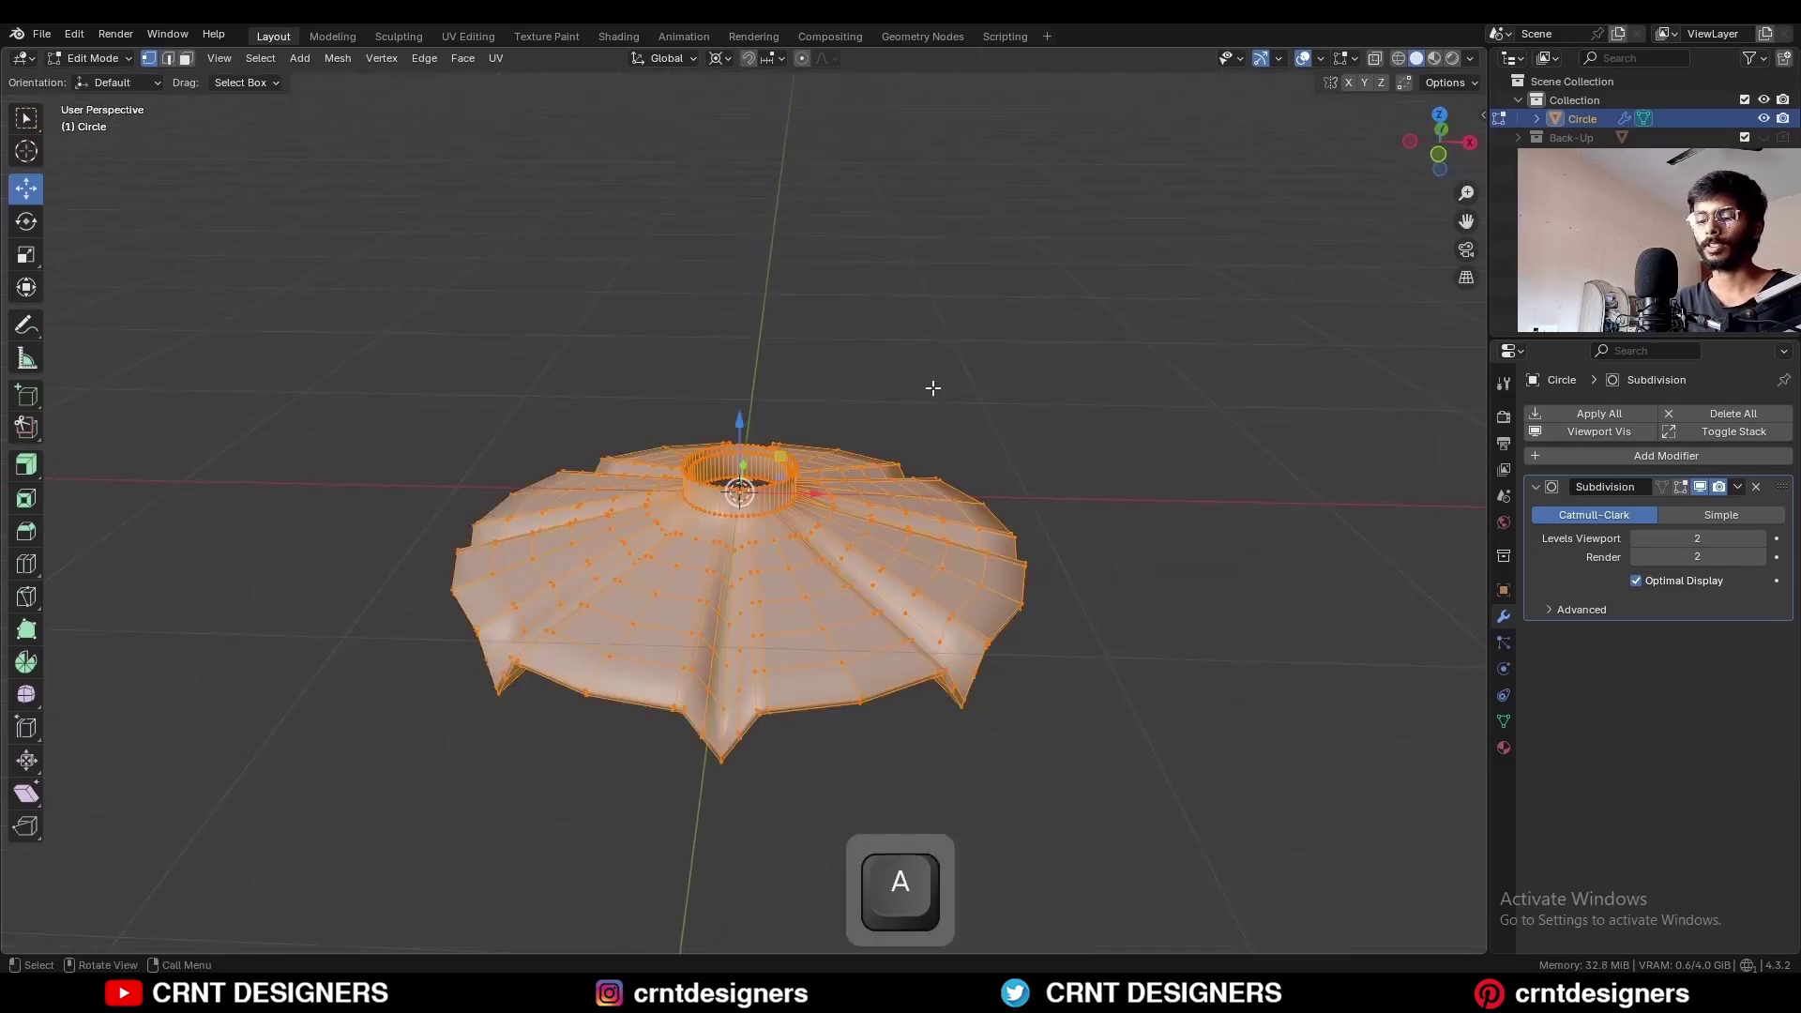
{"action": "key", "text": "m"}
{"action": "left_click", "coordinate": [928, 394]}
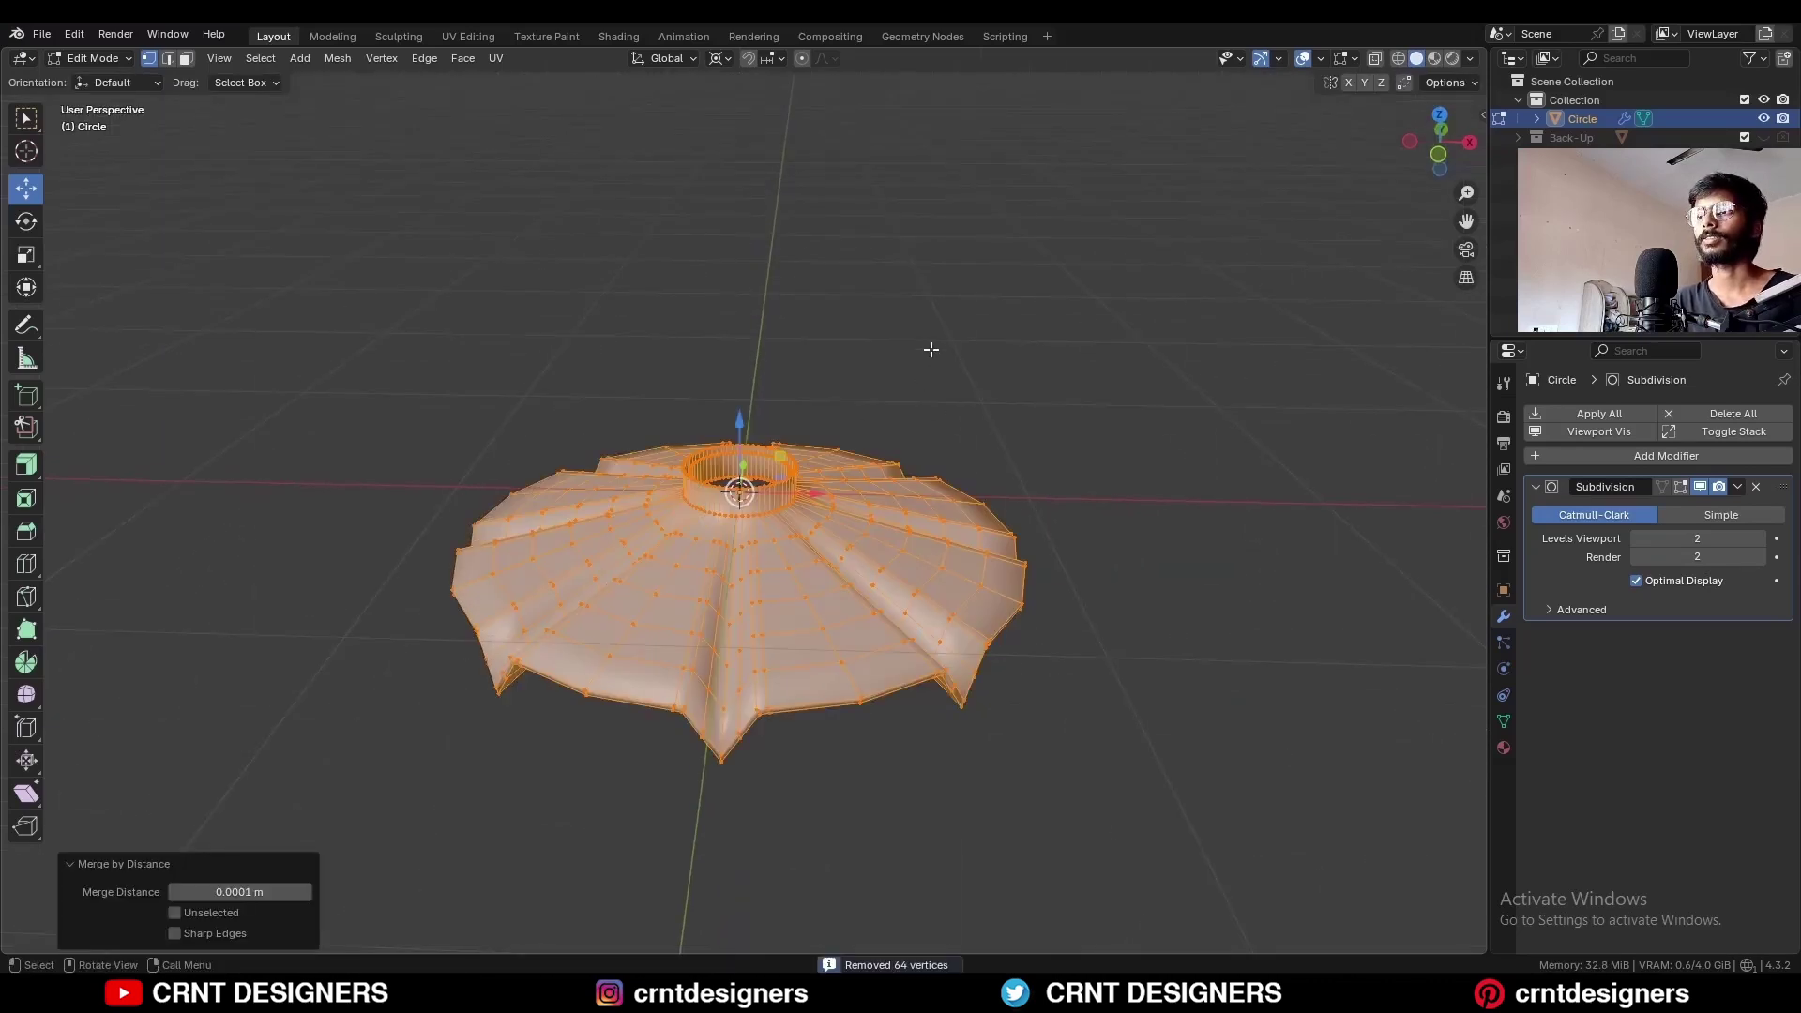
Step: Round the upper and lower edge loops of the collar's outer wall with LoopTools Circle
{"action": "key", "text": "alt+a"}
{"action": "scroll", "coordinate": [739, 571], "scroll_direction": "up", "scroll_amount": 8}
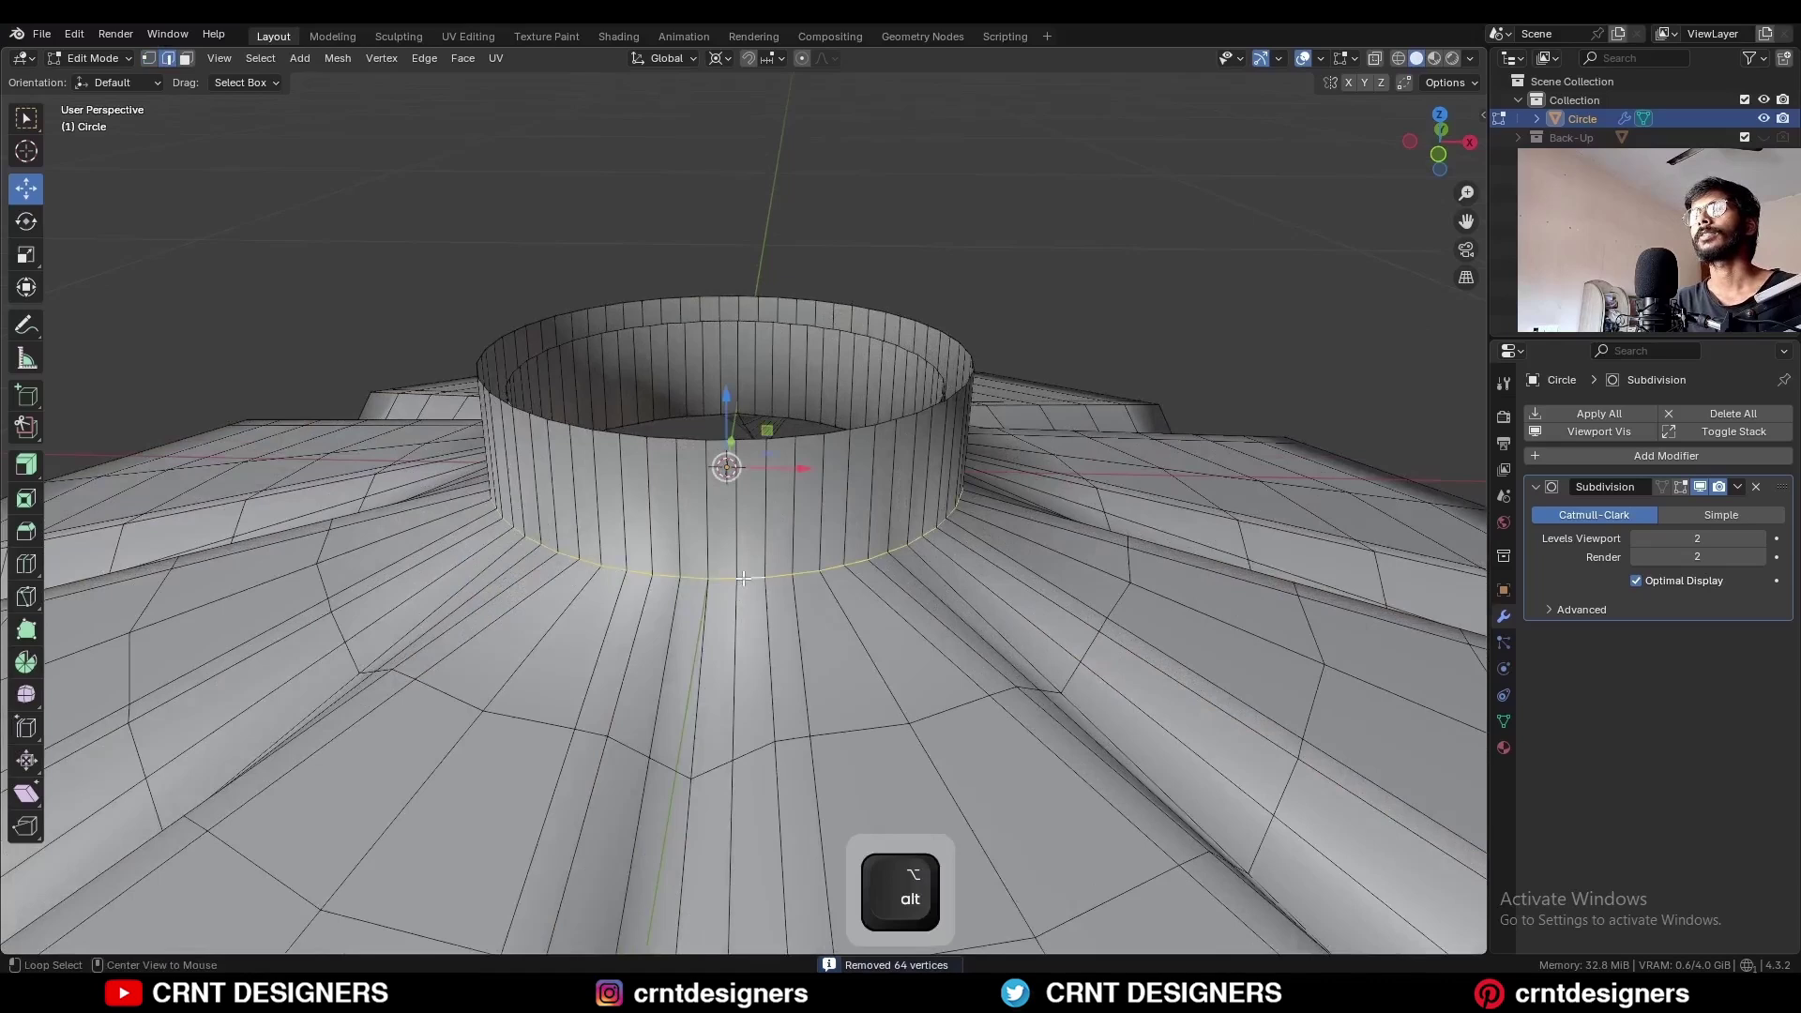
{"action": "right_click", "coordinate": [1114, 262]}
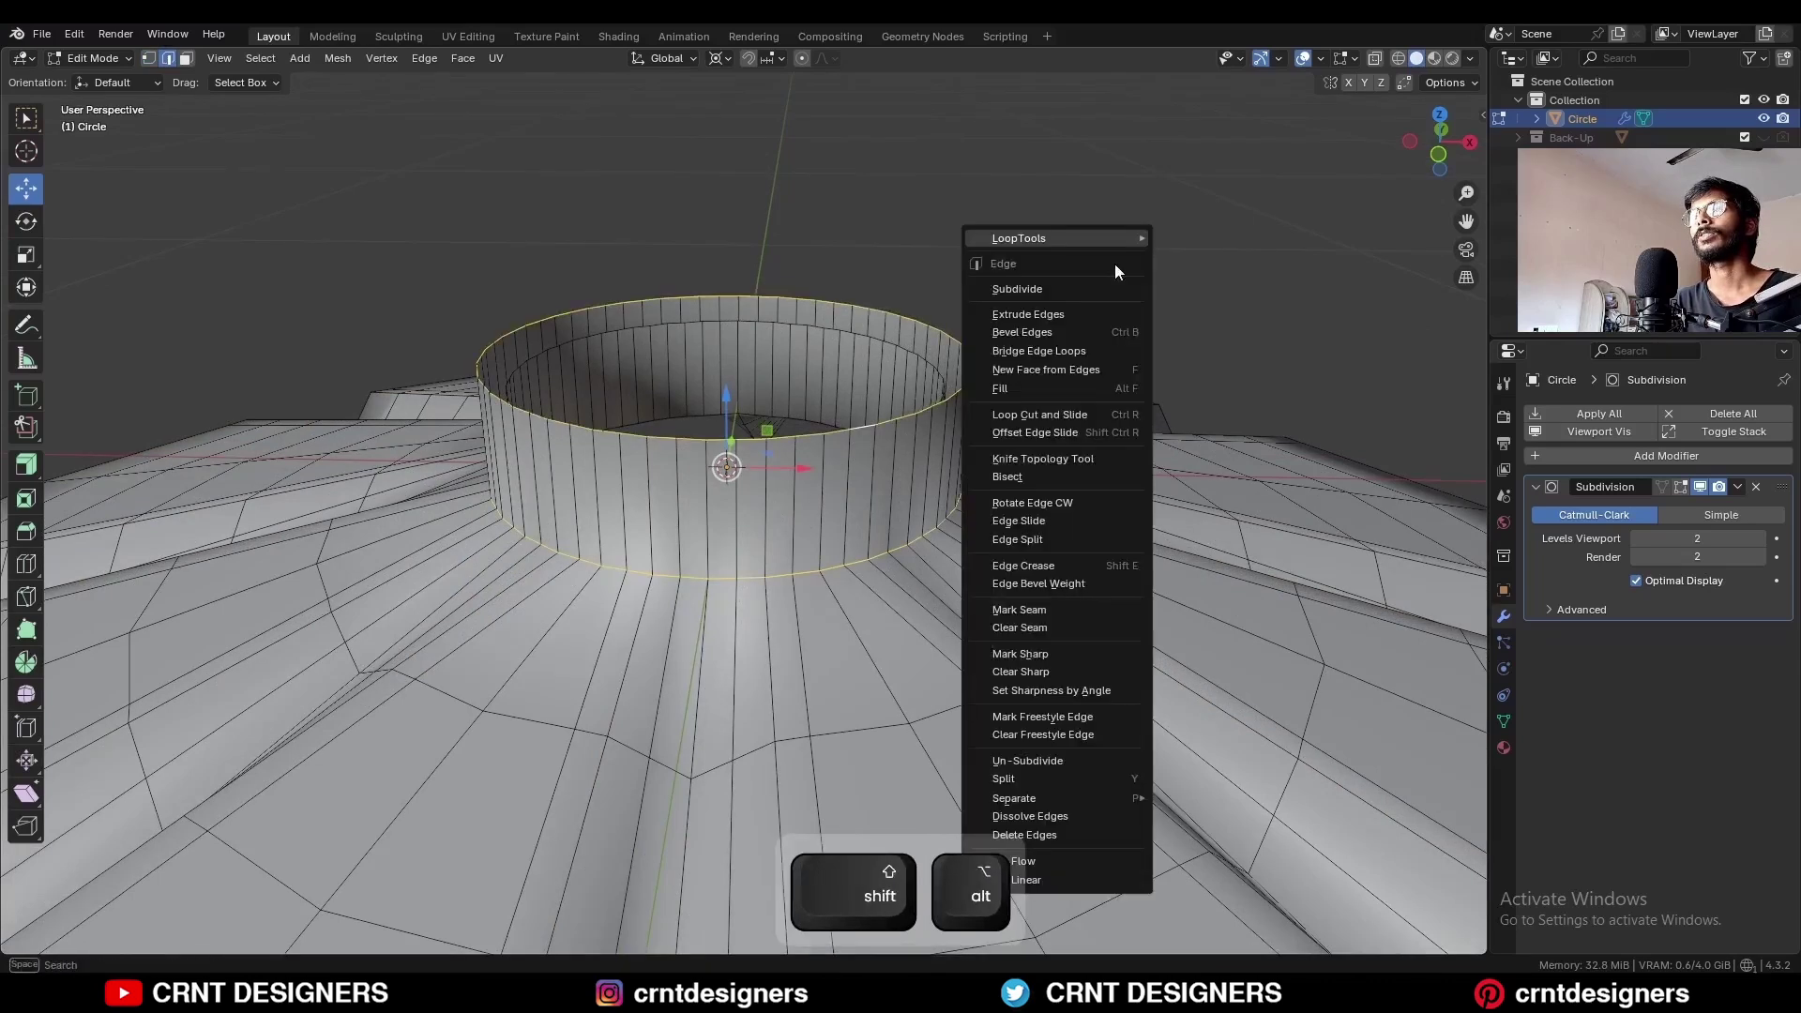
{"action": "mouse_move", "coordinate": [1115, 258]}
{"action": "left_click", "coordinate": [1187, 253]}
{"action": "key", "text": "alt+a"}
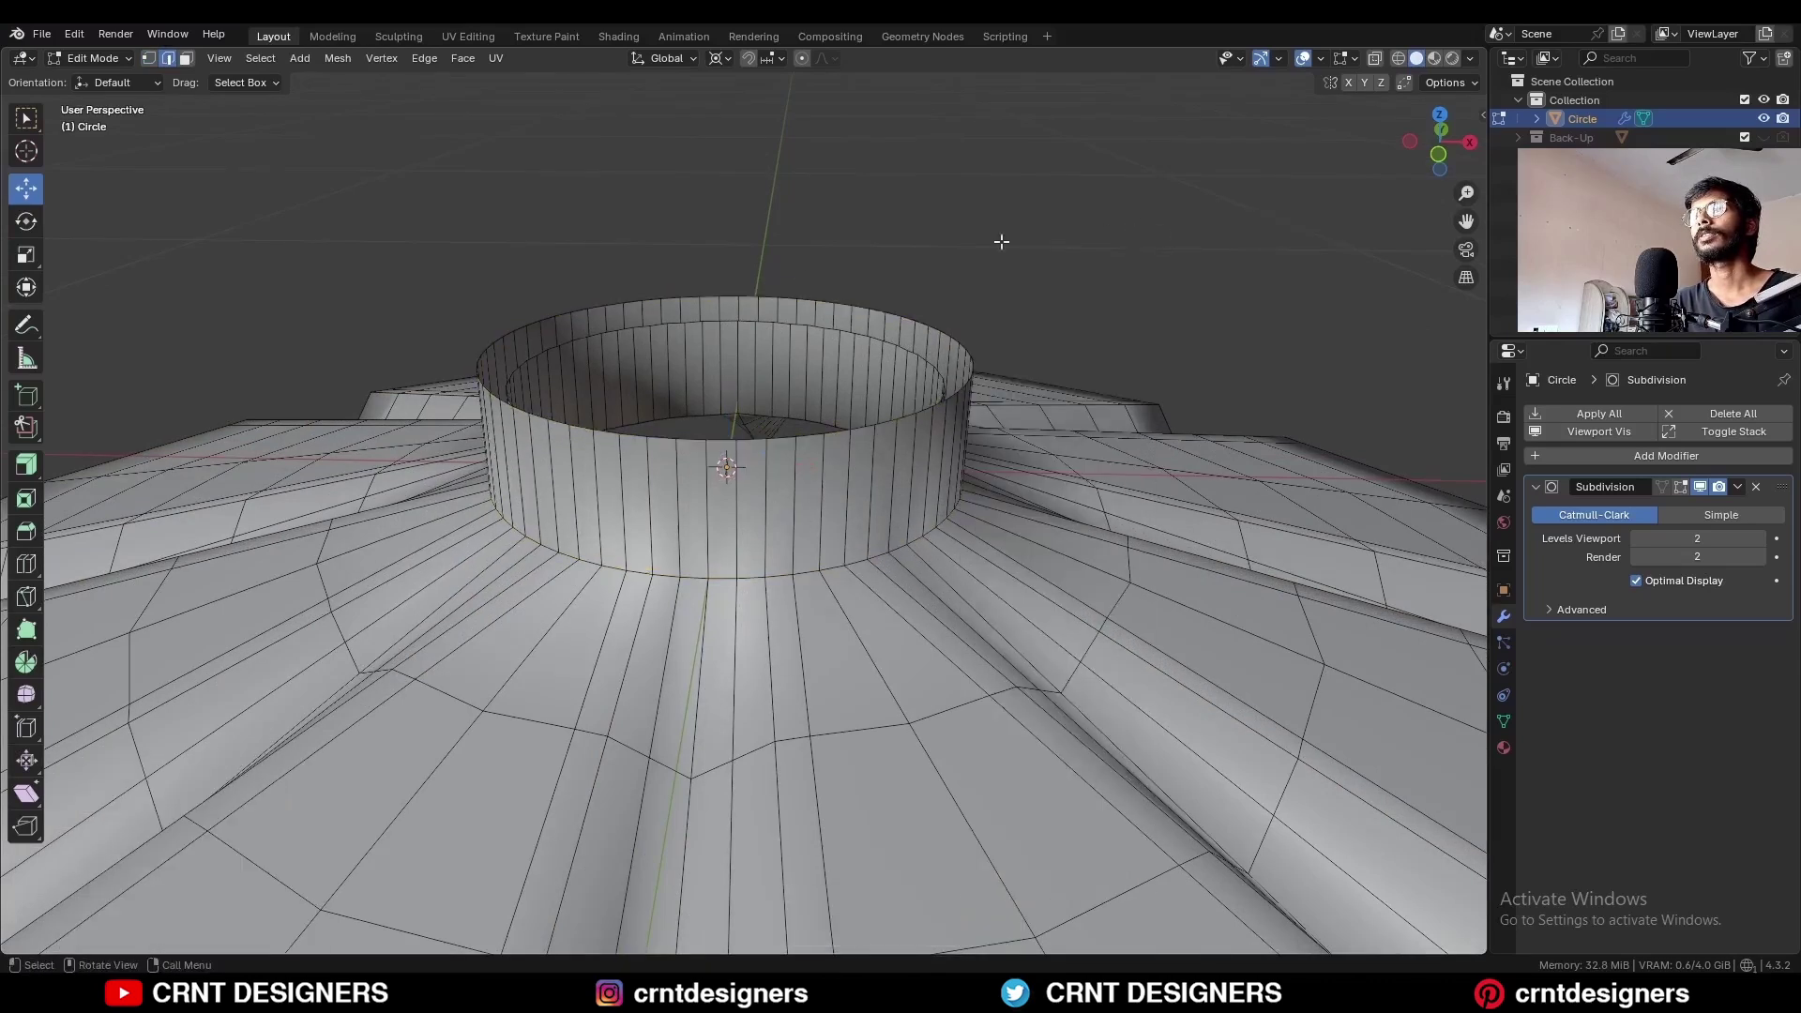
Step: Round the edge loops of the collar's inner wall with LoopTools Circle
{"action": "left_click", "coordinate": [773, 388], "text": "alt+shift"}
{"action": "right_click", "coordinate": [1116, 195]}
{"action": "mouse_move", "coordinate": [1116, 196]}
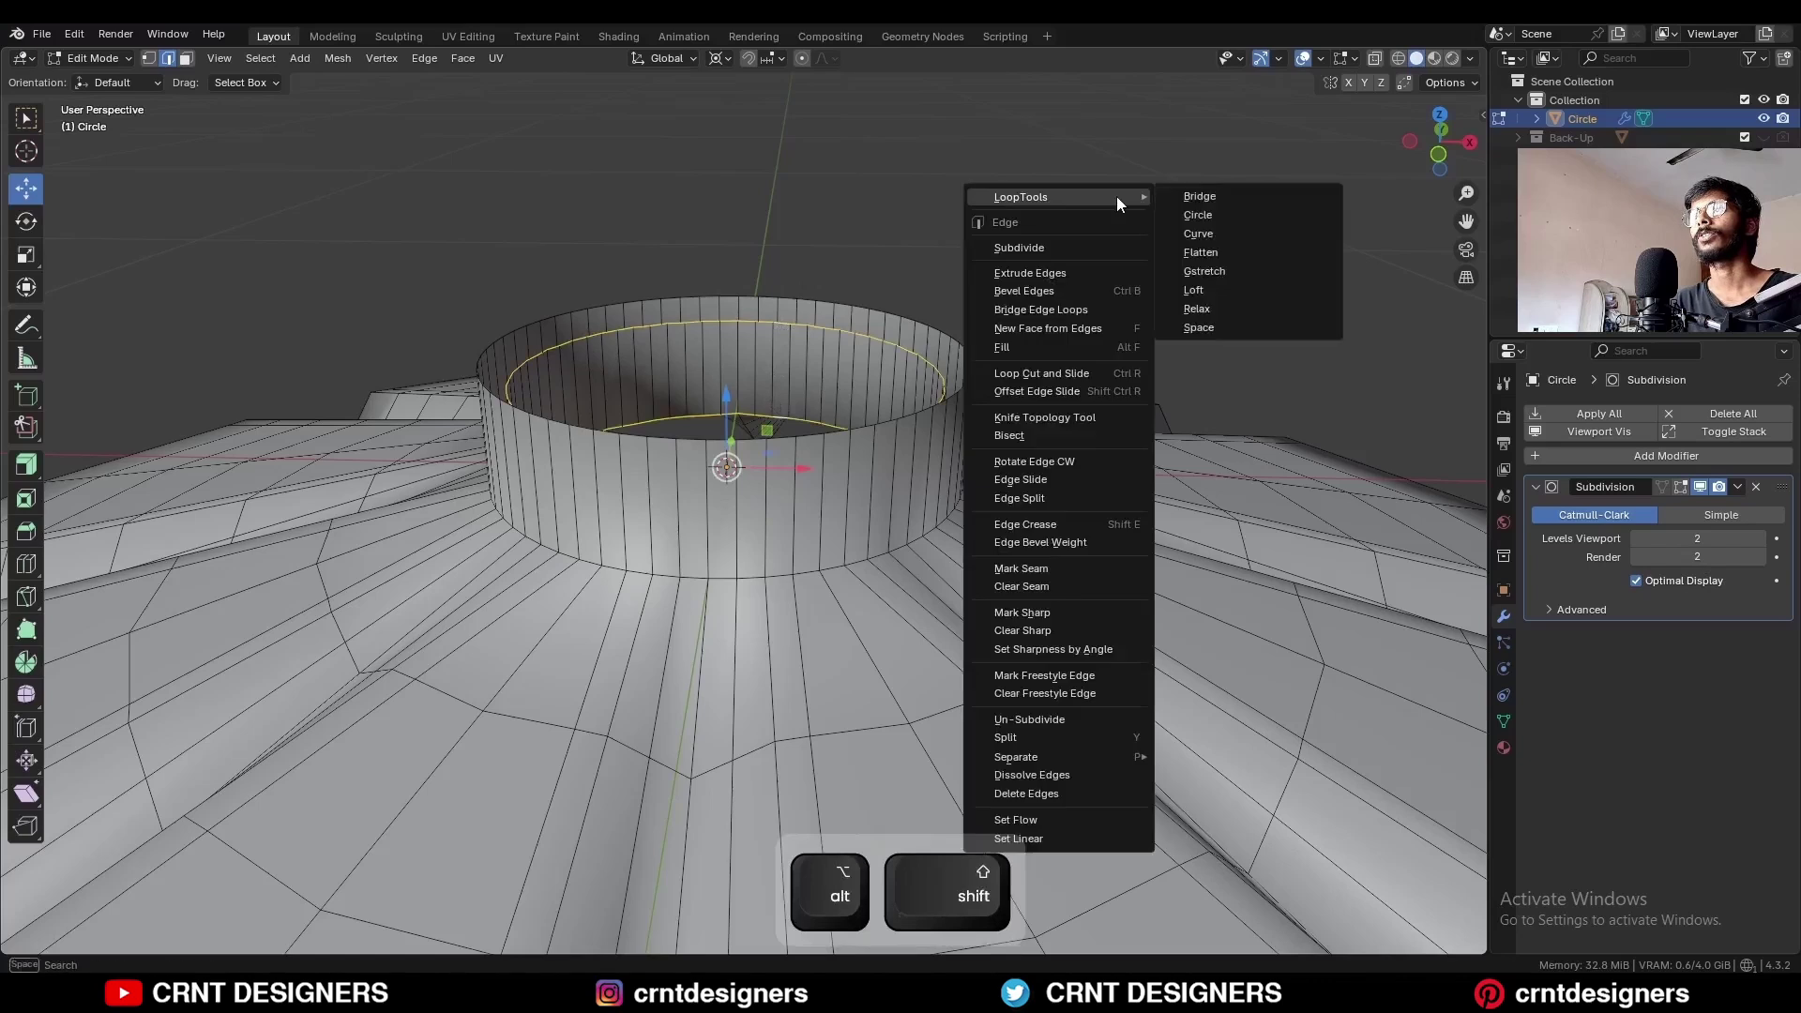
{"action": "left_click", "coordinate": [1197, 218]}
{"action": "key", "text": "alt+a"}
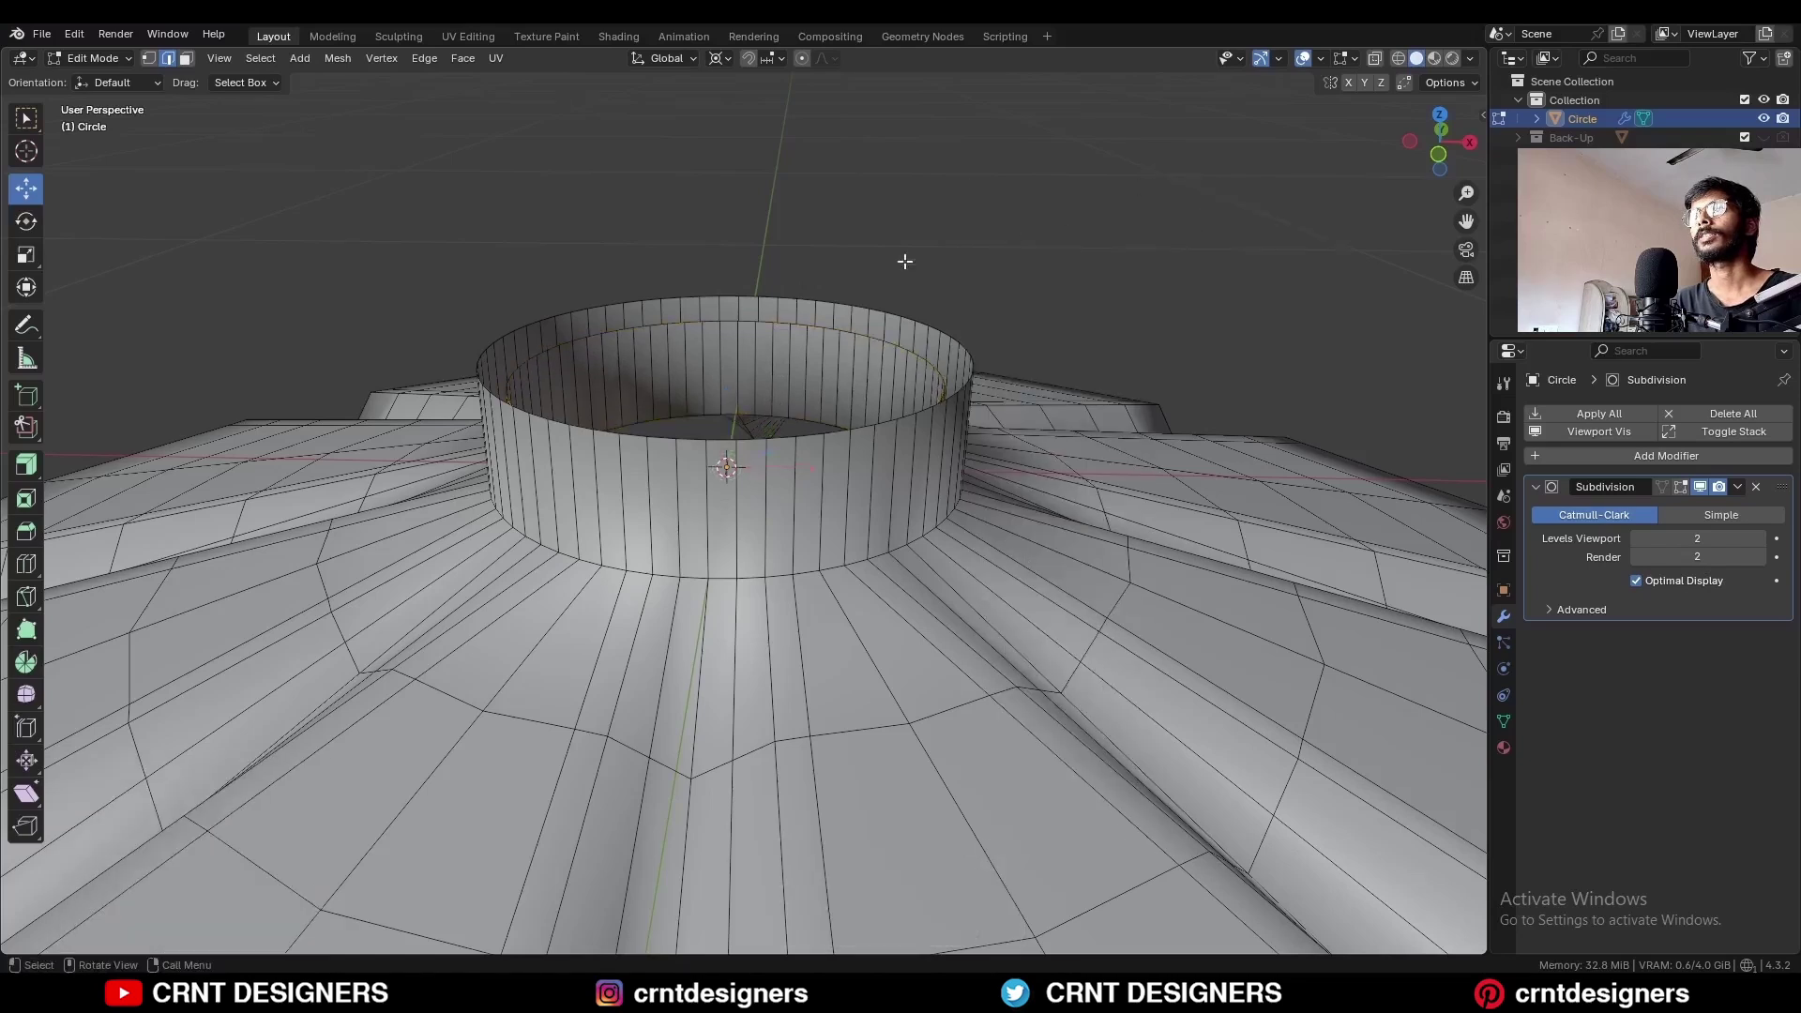
Step: Fill the collar's inner upper edge loop and its outer top rim with faces to close the opening
{"action": "key", "text": "f"}
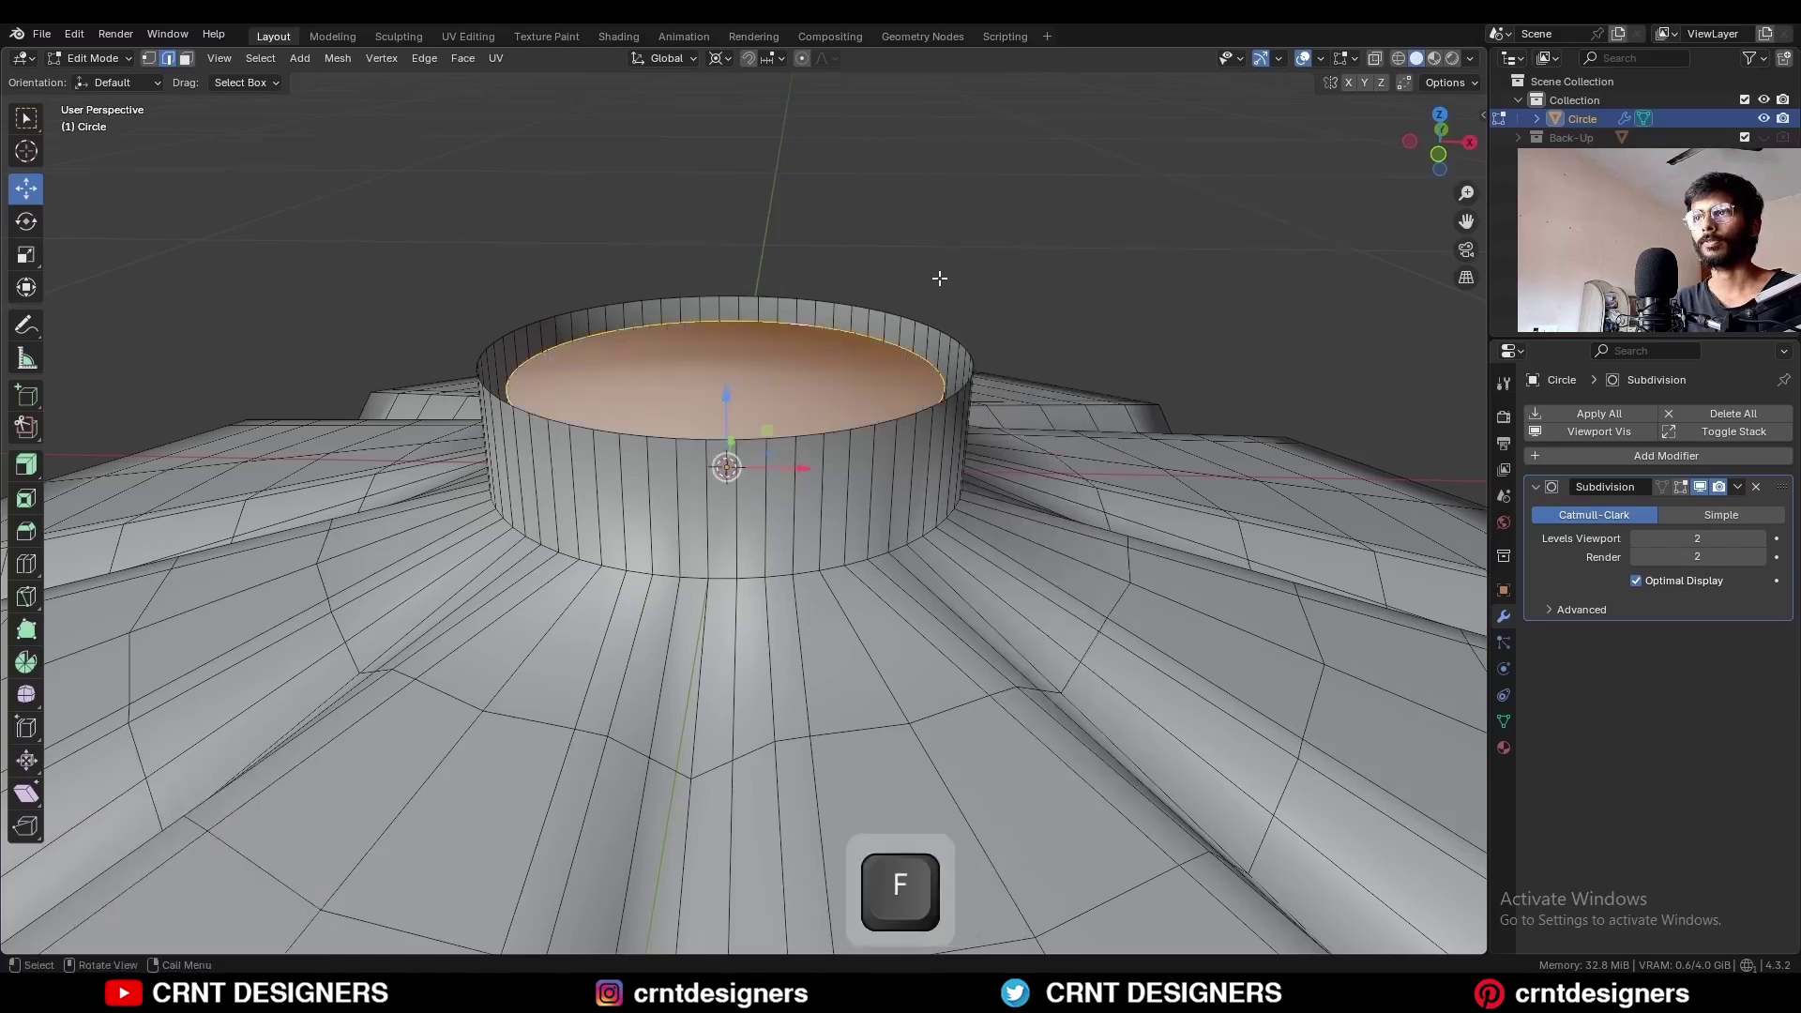
{"action": "left_click", "coordinate": [872, 304], "text": "alt"}
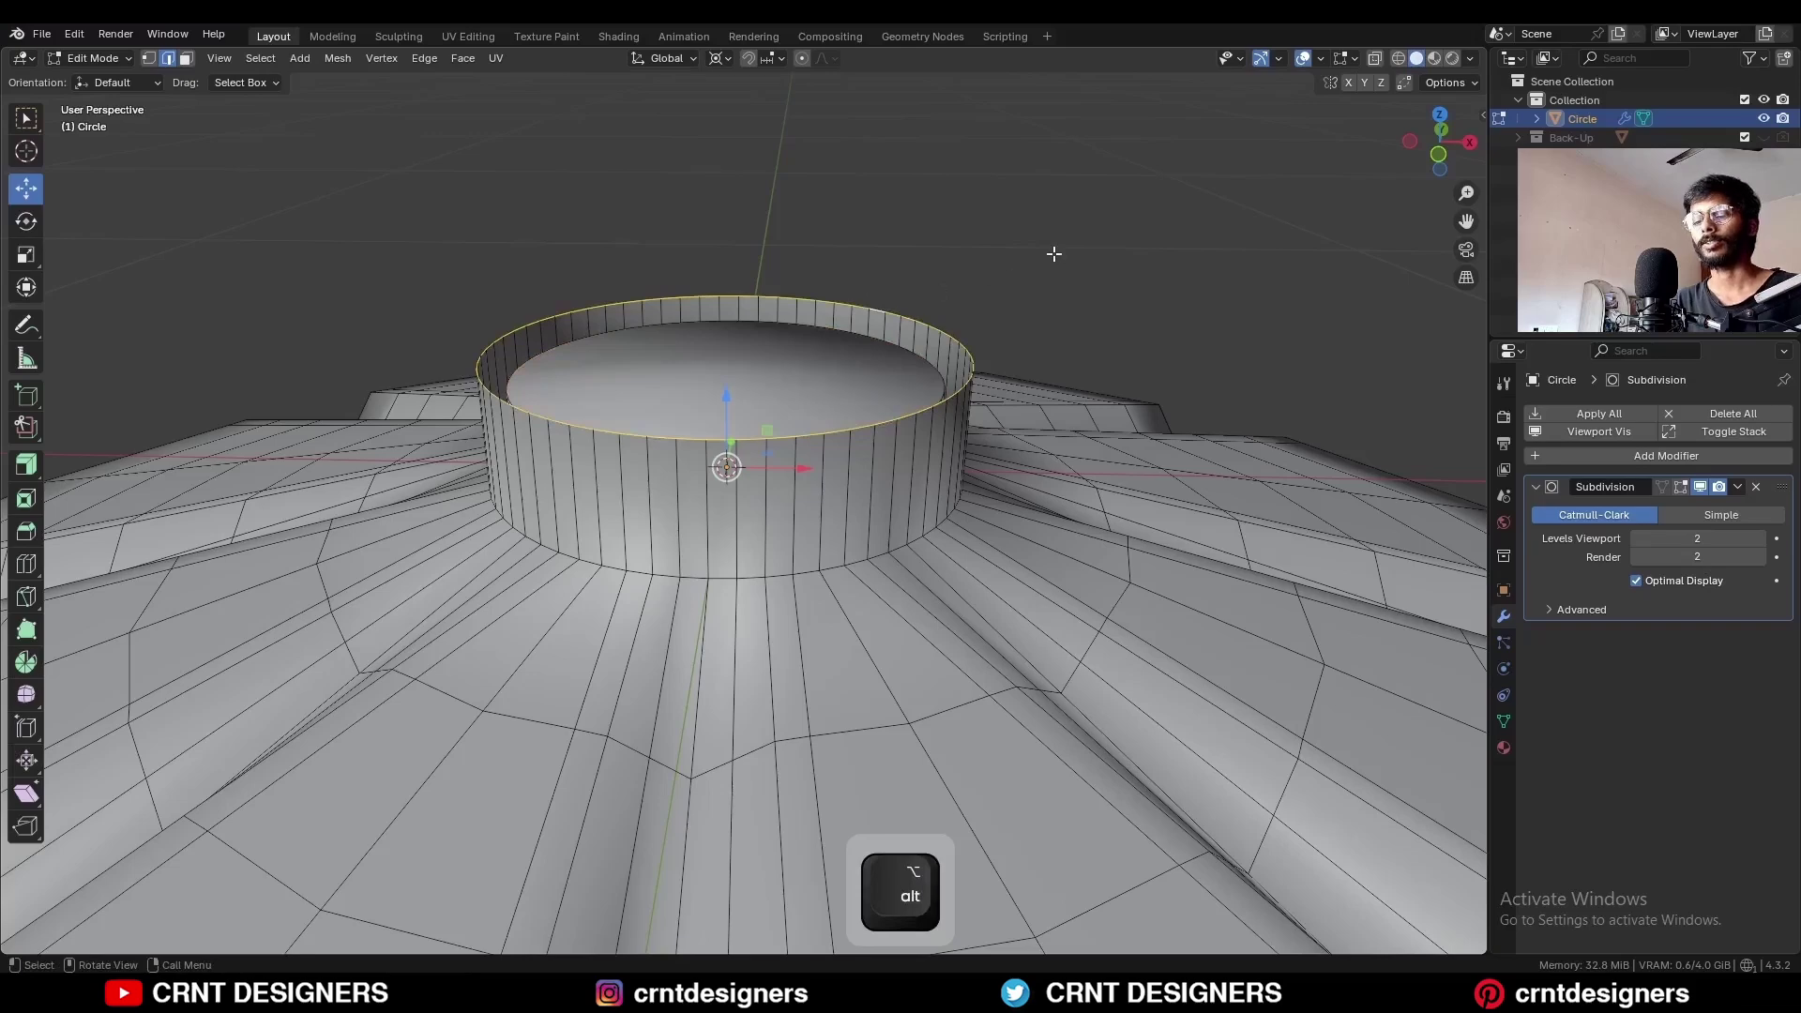
{"action": "key", "text": "f"}
Step: Bevel the borders of the two cap faces with a 0.054 m width and 0.5 shape, and raise the segment count
{"action": "middle_click_drag", "start_coordinate": [1050, 265], "coordinate": [976, 149]}
{"action": "scroll", "coordinate": [1125, 322], "scroll_direction": "down", "scroll_amount": 3}
{"action": "left_click", "coordinate": [777, 517], "text": "shift"}
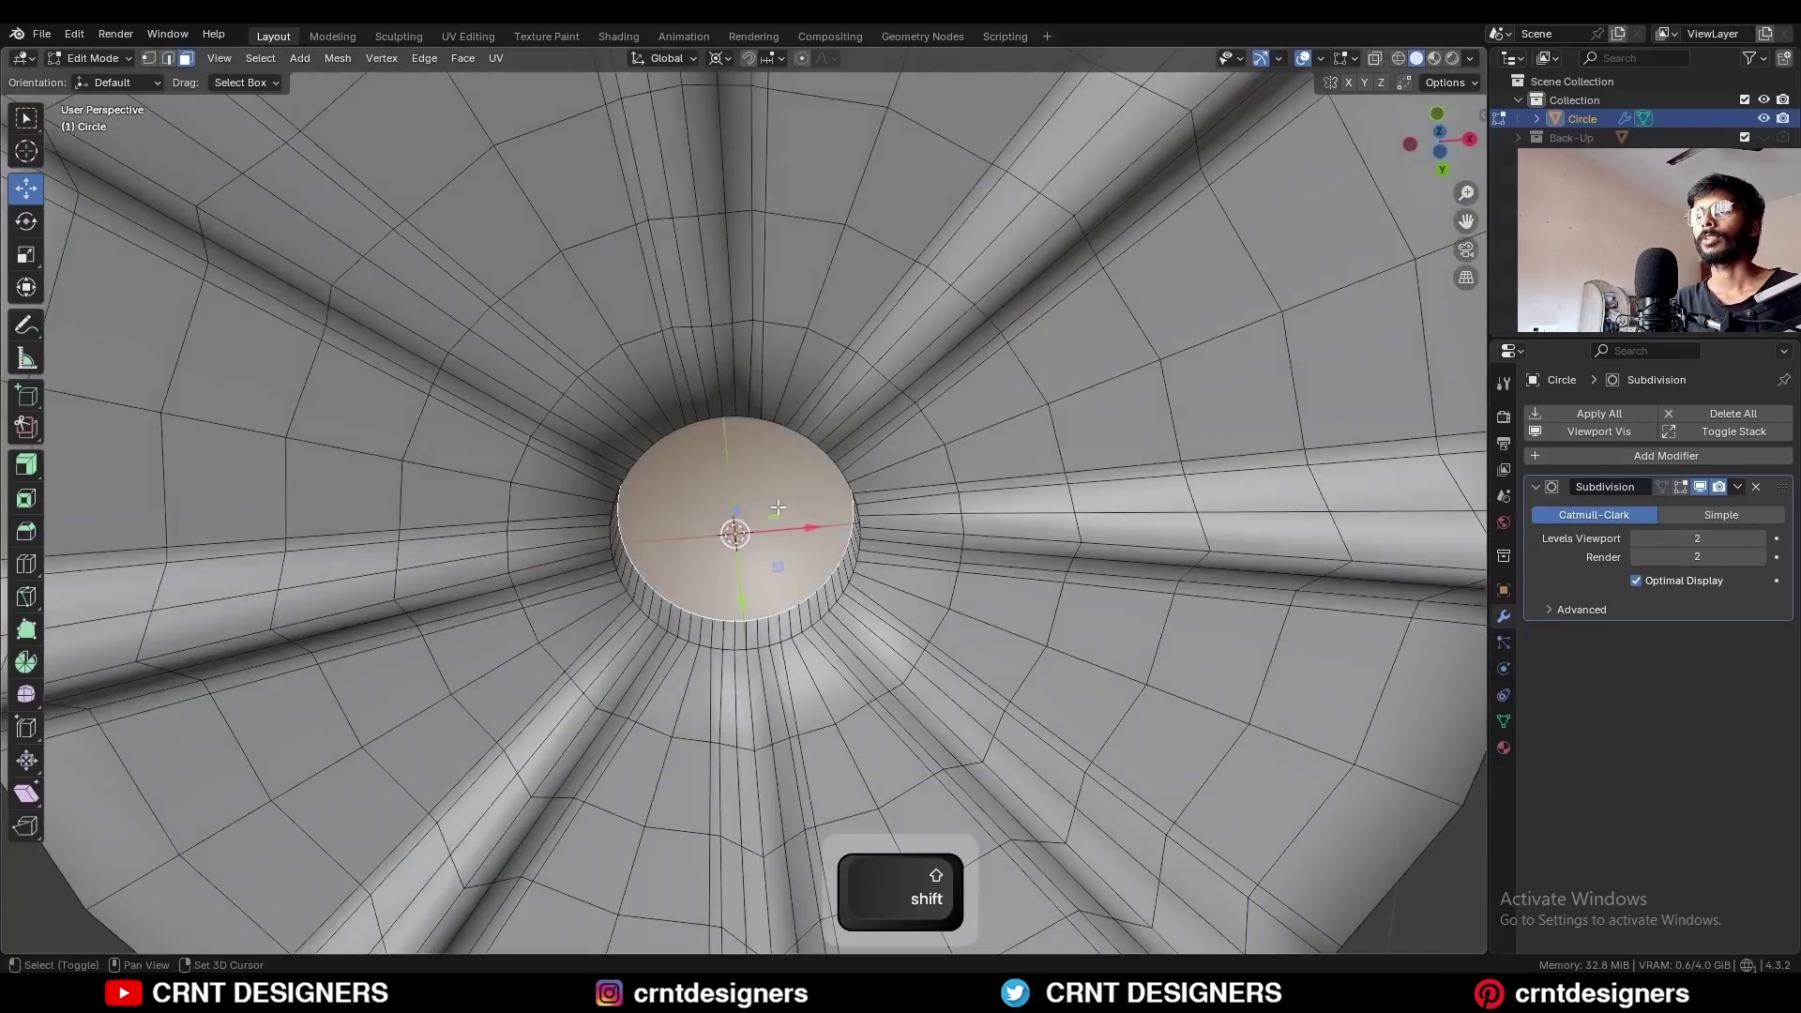
{"action": "middle_click_drag", "start_coordinate": [776, 517], "coordinate": [989, 522]}
{"action": "key", "text": "ctrl+b"}
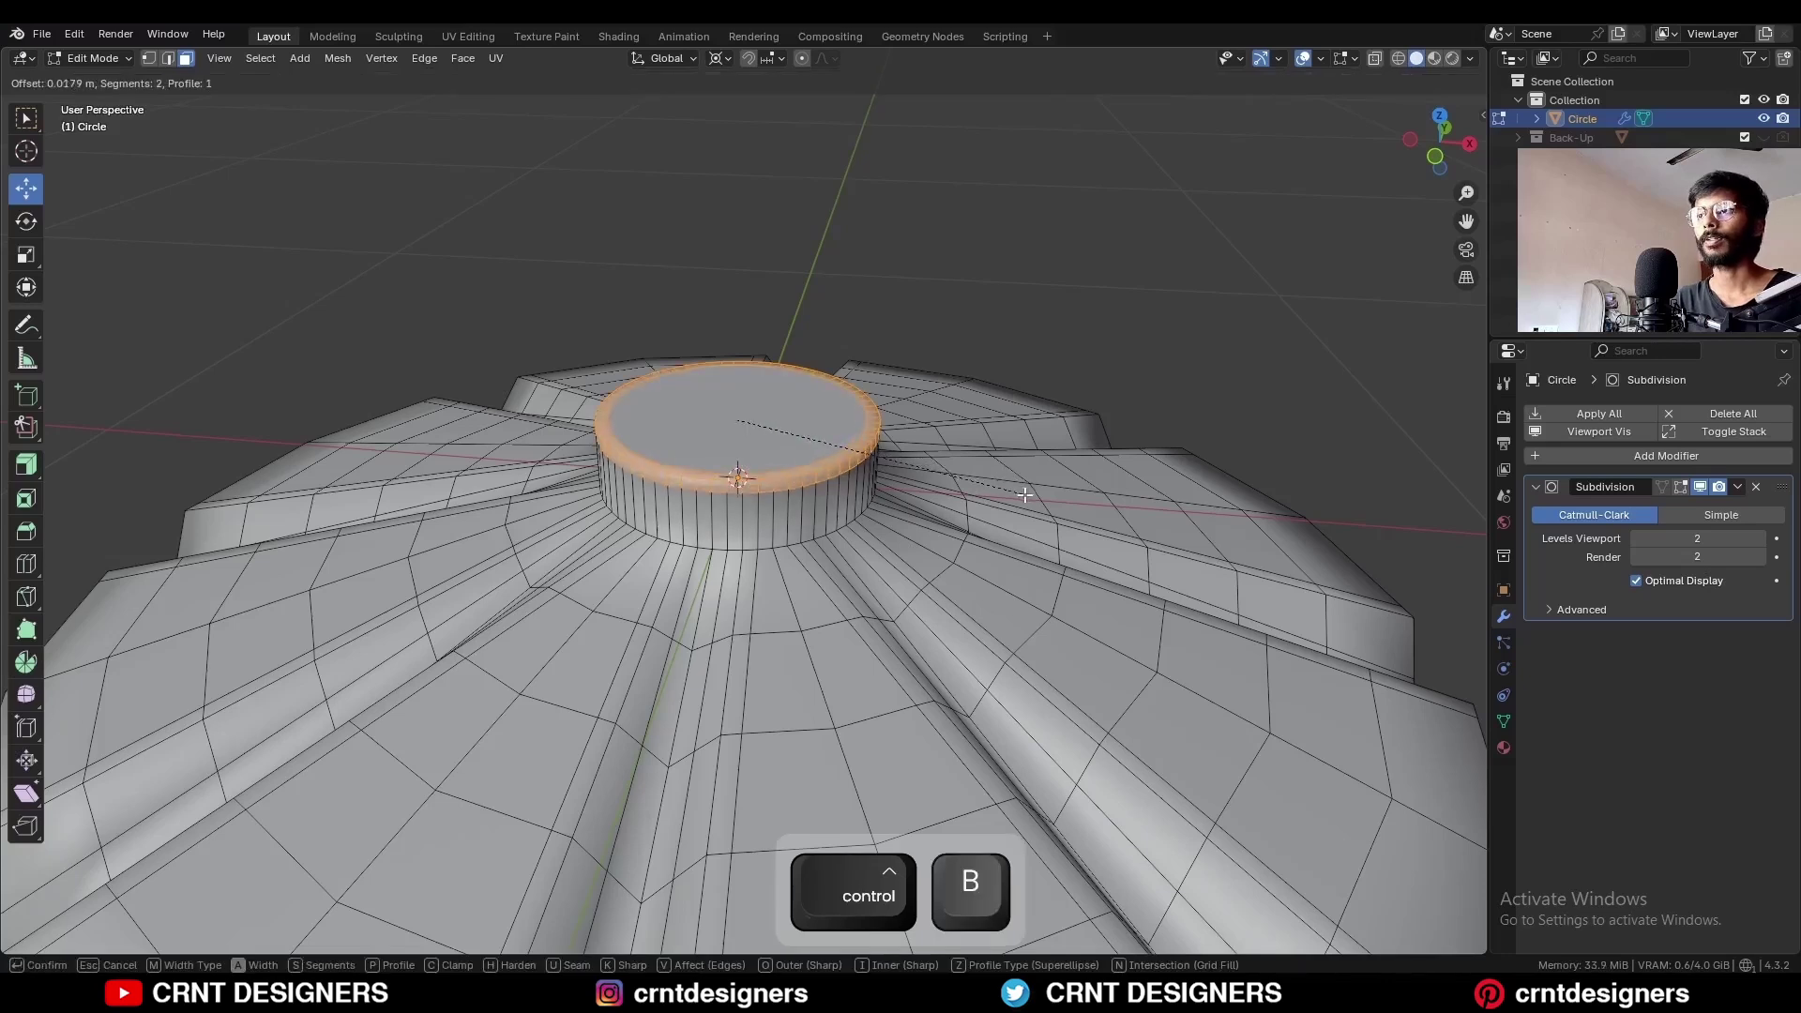
{"action": "left_click", "coordinate": [1041, 503]}
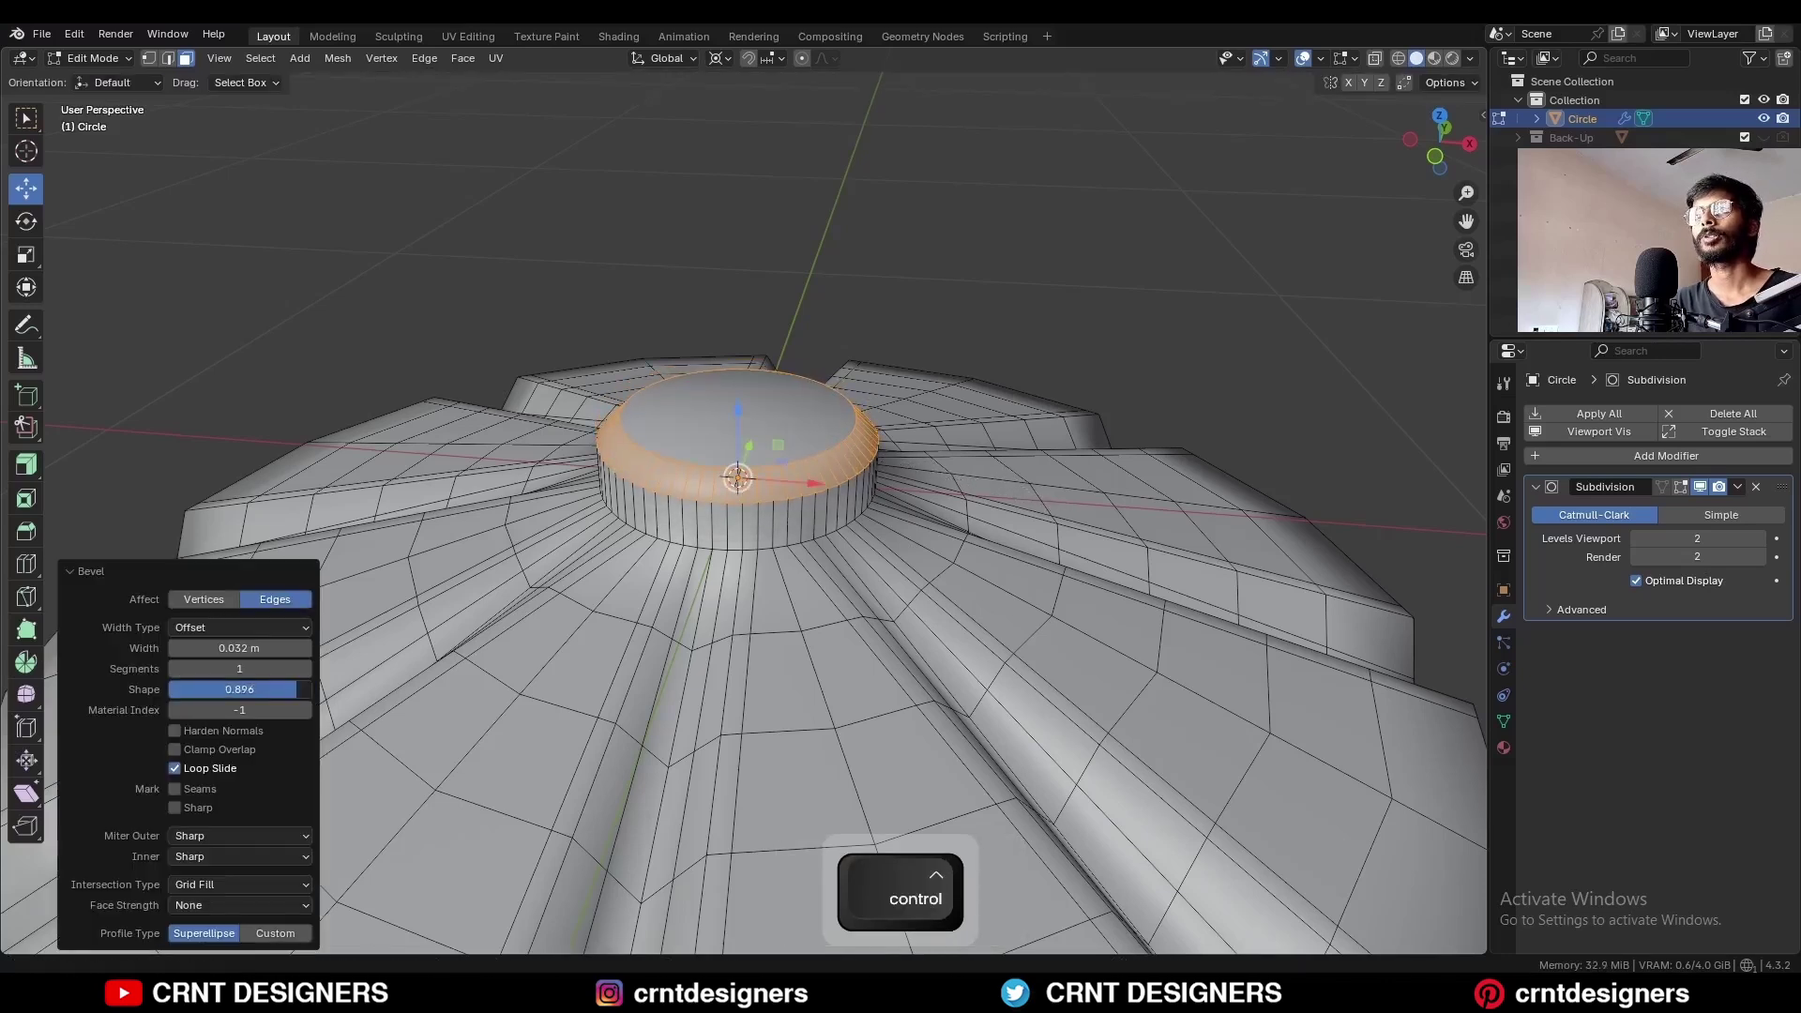
{"action": "left_click", "coordinate": [305, 668]}
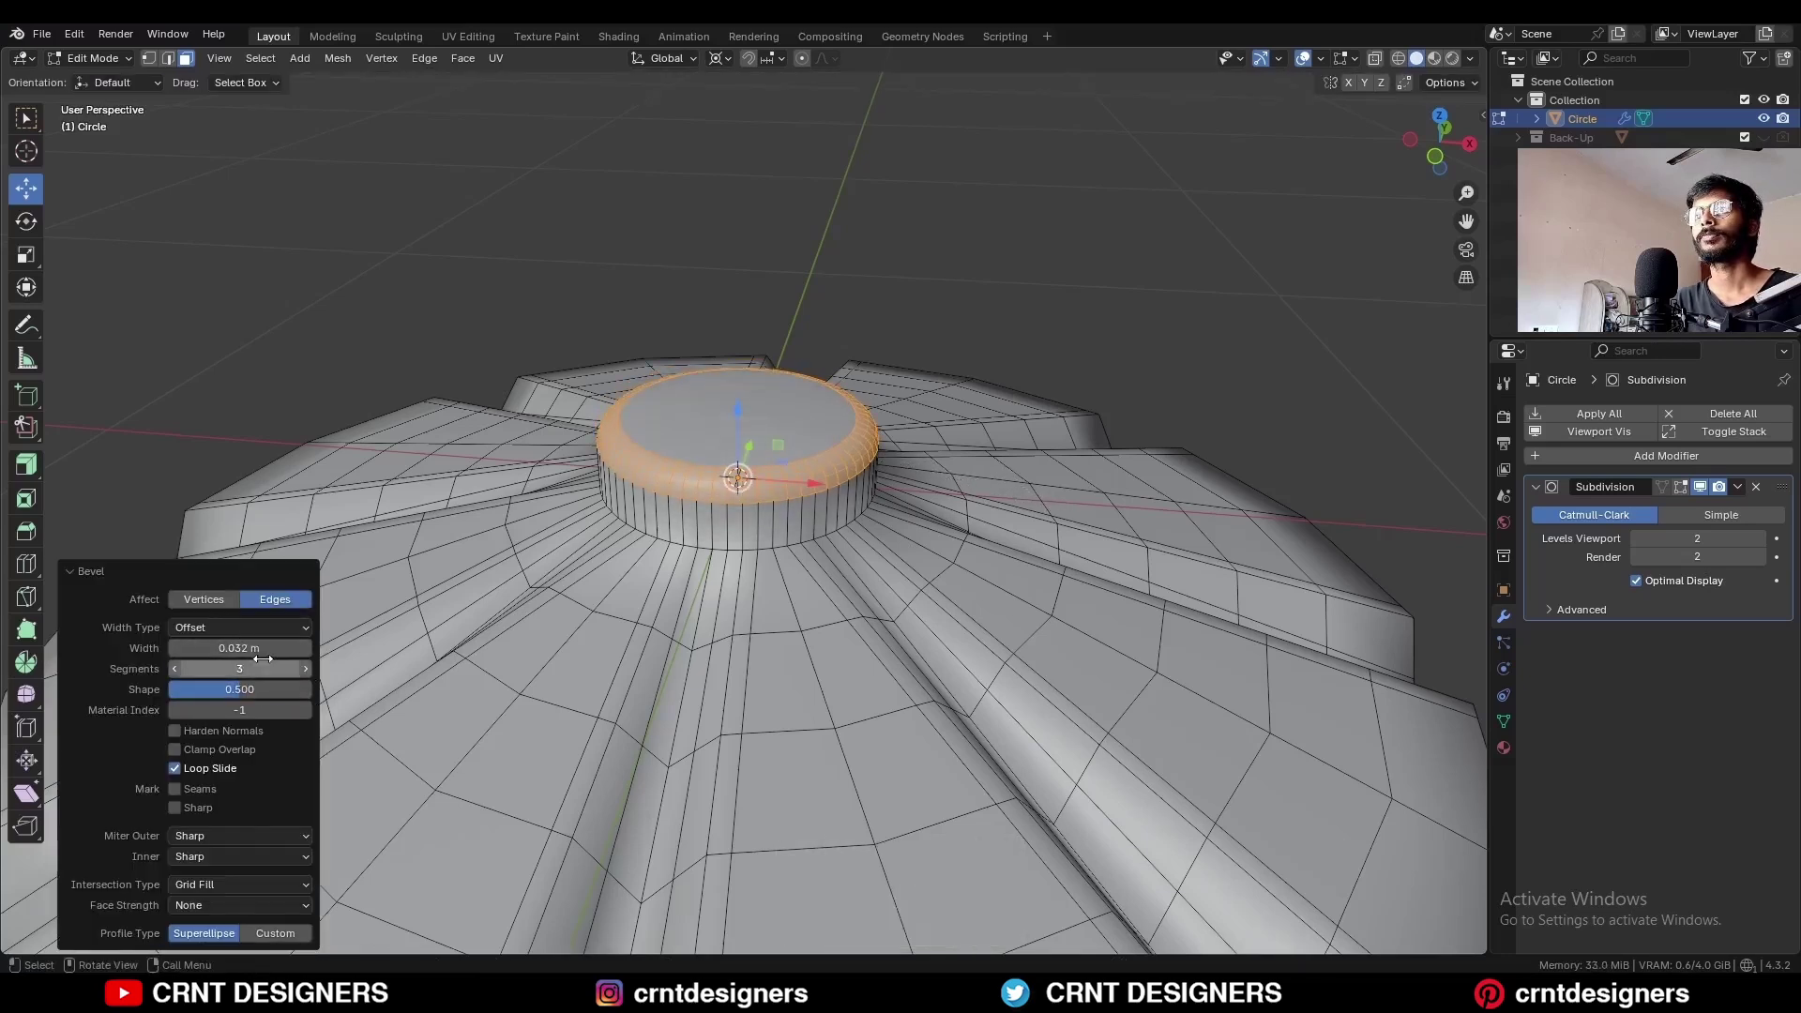
{"action": "left_click_drag", "start_coordinate": [239, 648], "coordinate": [281, 648], "text": "shift"}
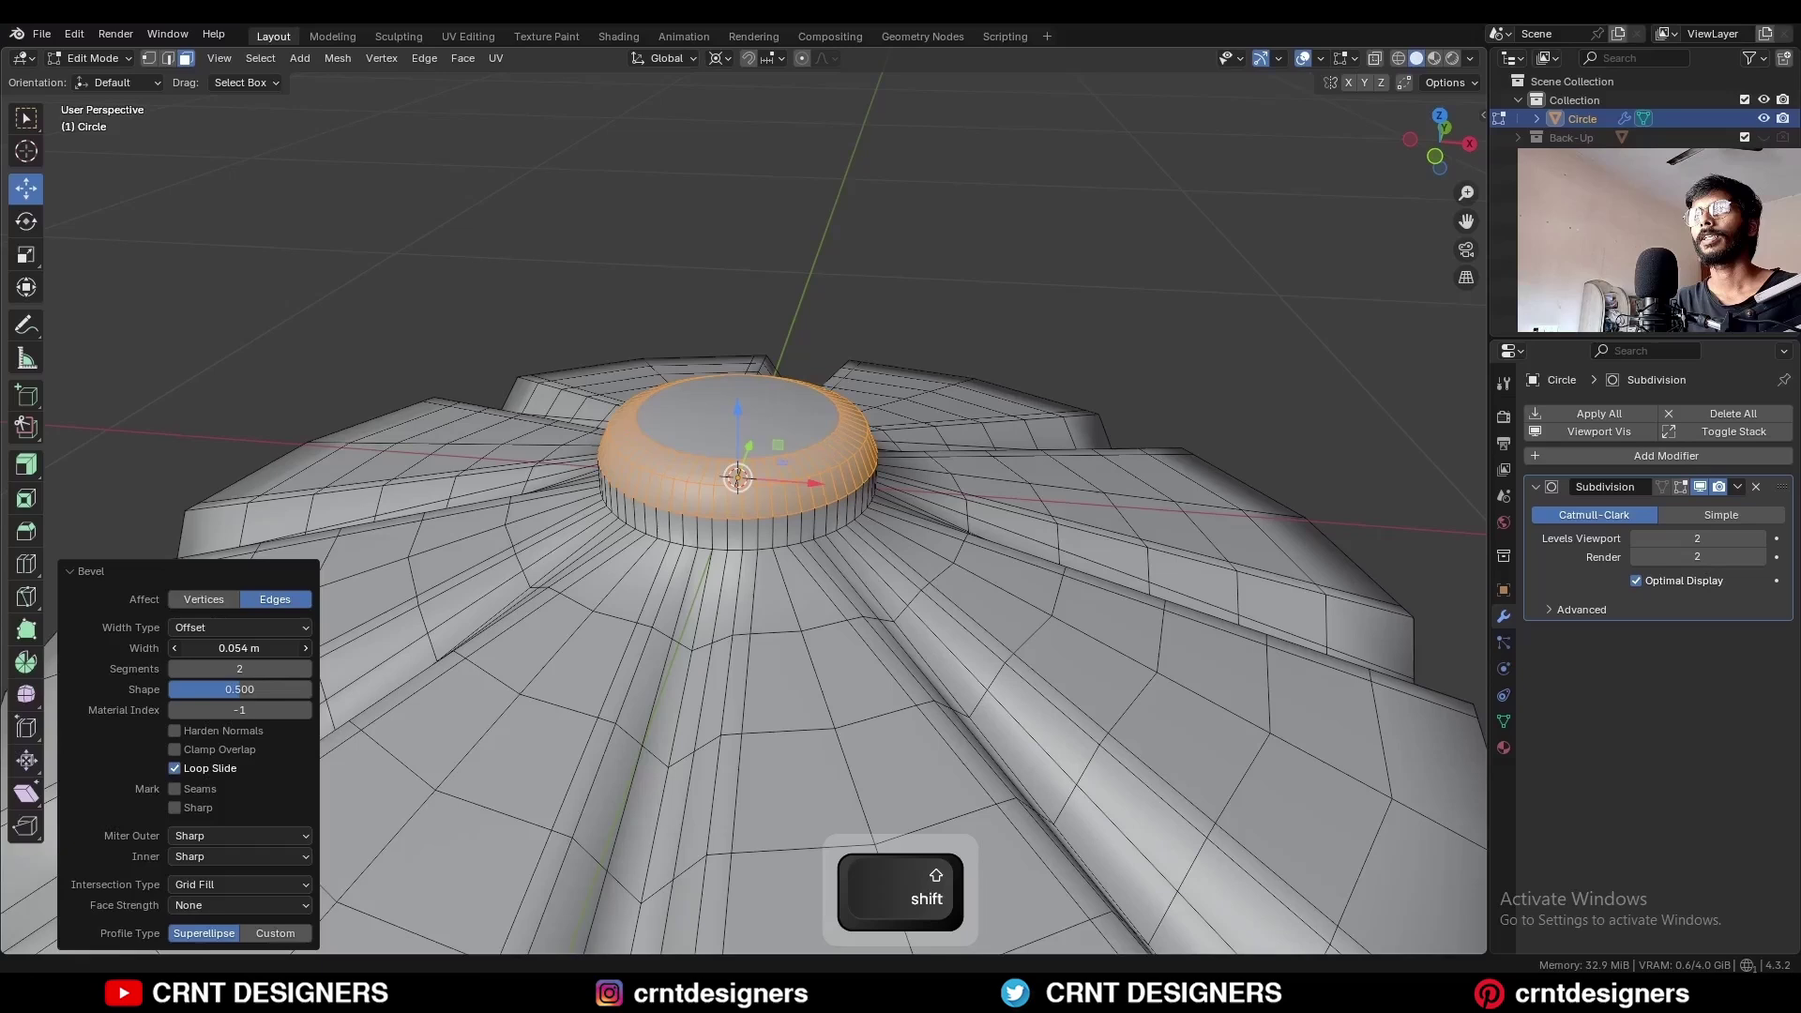
{"action": "left_click", "coordinate": [302, 673]}
Step: Inset the collar's flat top face by about 0.035 m and delete the resulting inner face
{"action": "middle_click_drag", "start_coordinate": [658, 495], "coordinate": [751, 475]}
{"action": "key", "text": "3"}
{"action": "left_click", "coordinate": [771, 427]}
{"action": "middle_click_drag", "start_coordinate": [911, 363], "coordinate": [946, 471]}
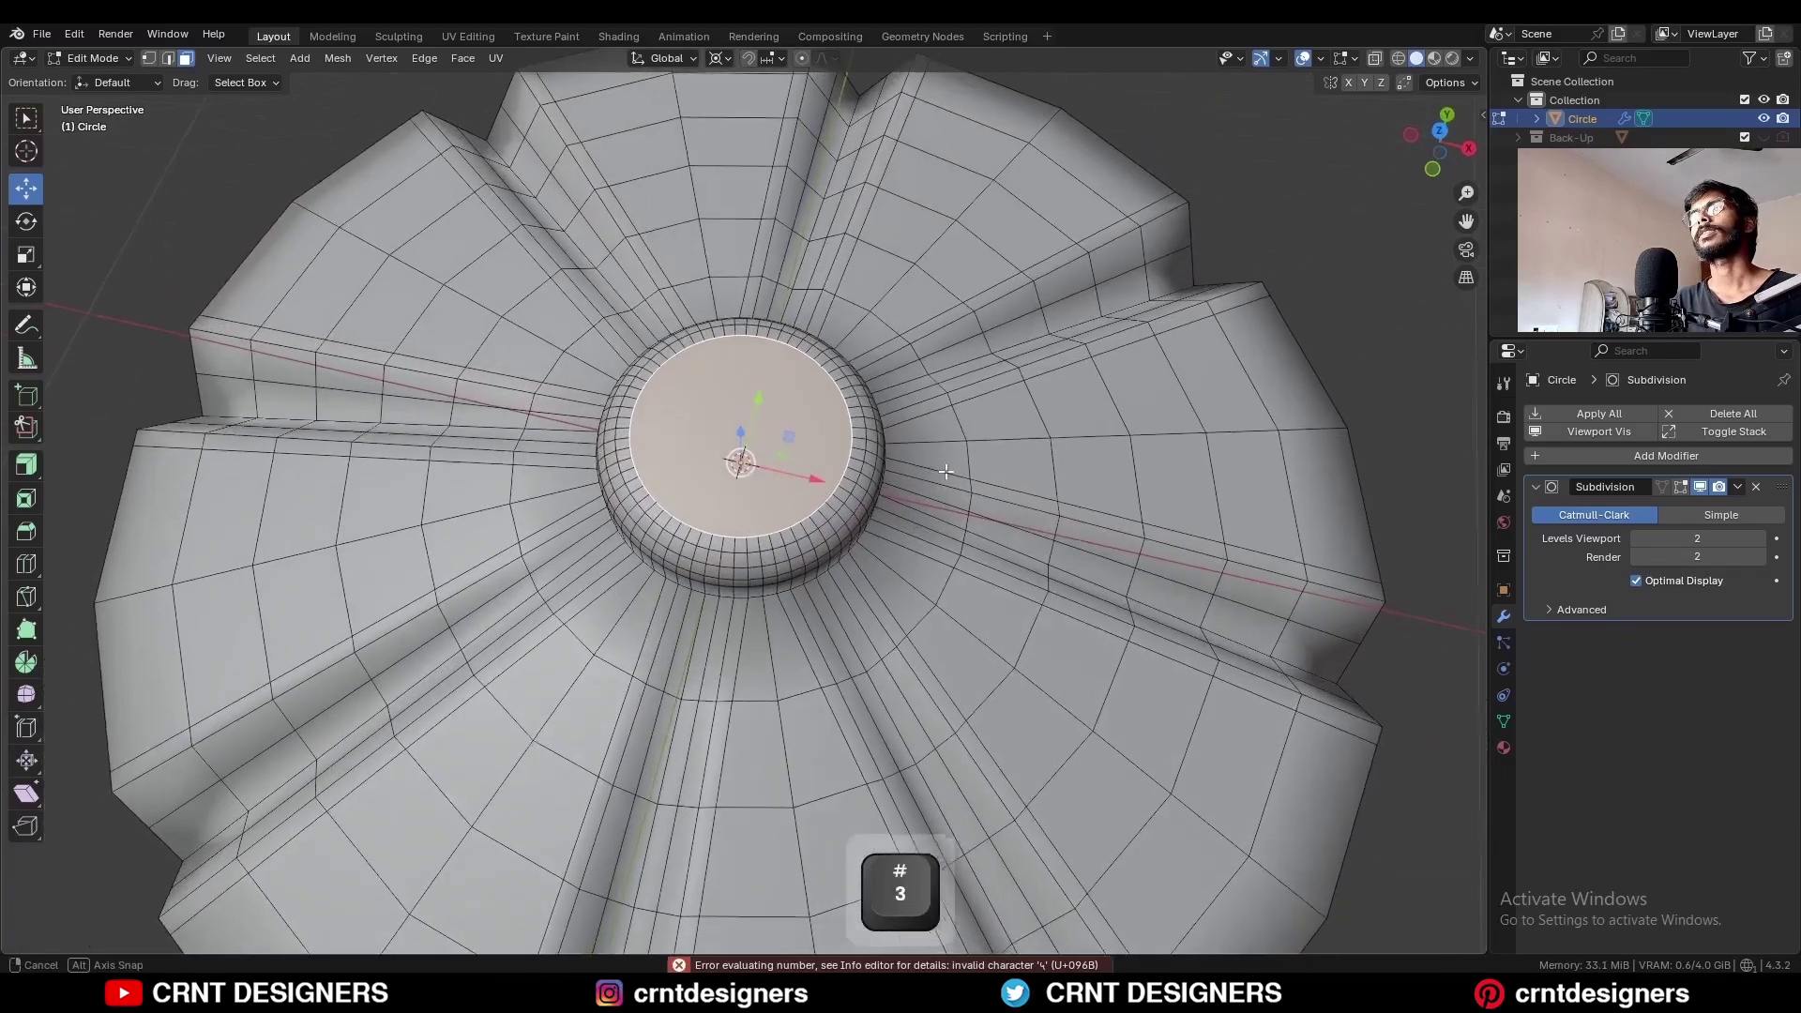
{"action": "key", "text": "i"}
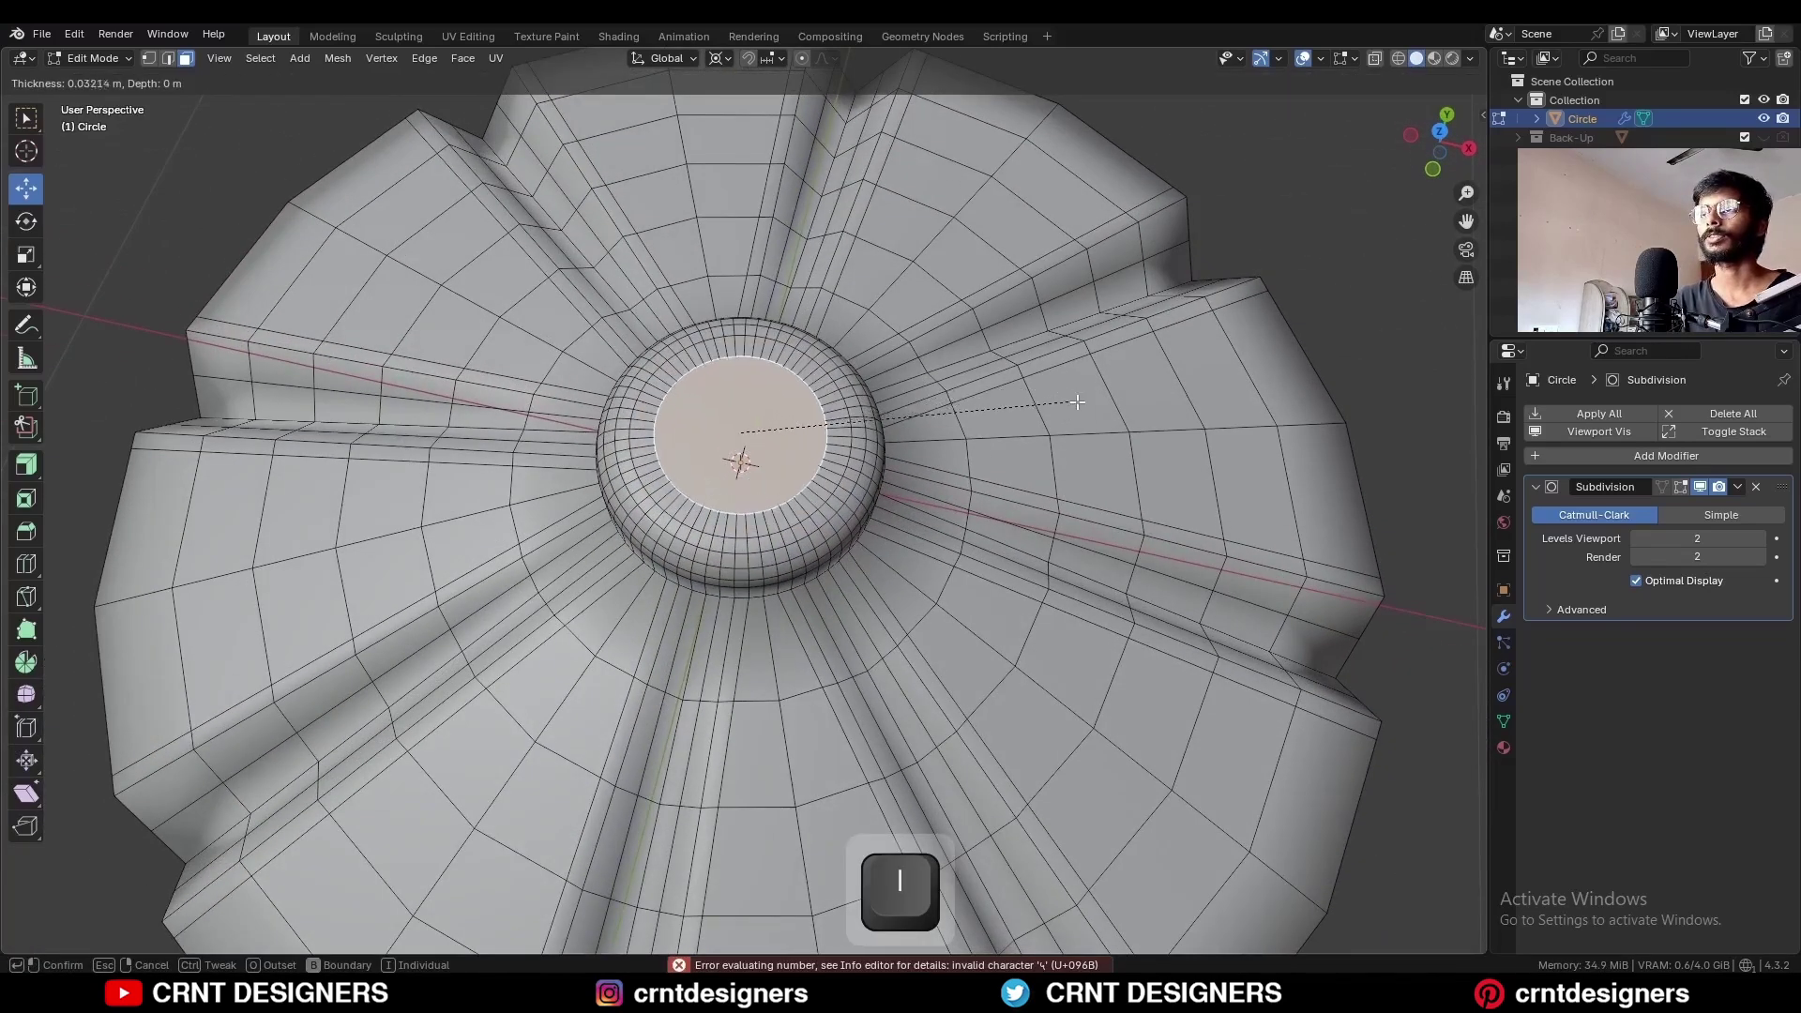
{"action": "left_click", "coordinate": [1075, 403]}
{"action": "key", "text": "x"}
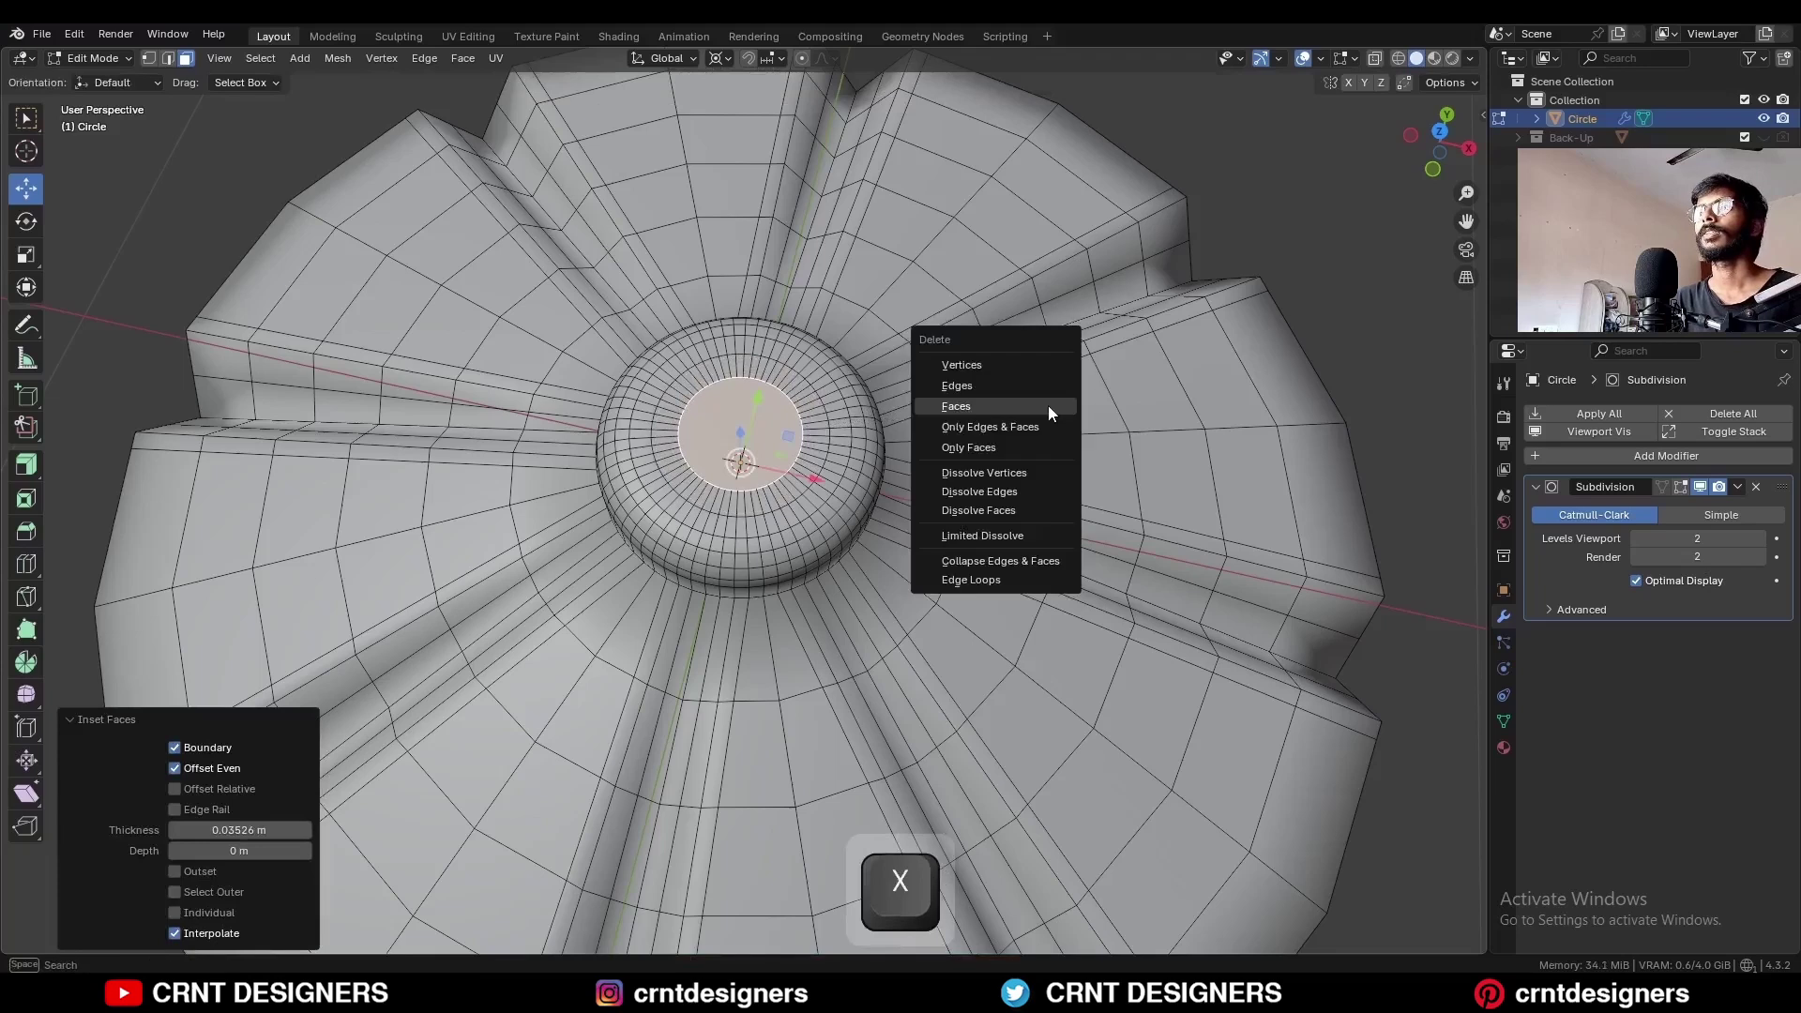
{"action": "left_click", "coordinate": [1049, 405]}
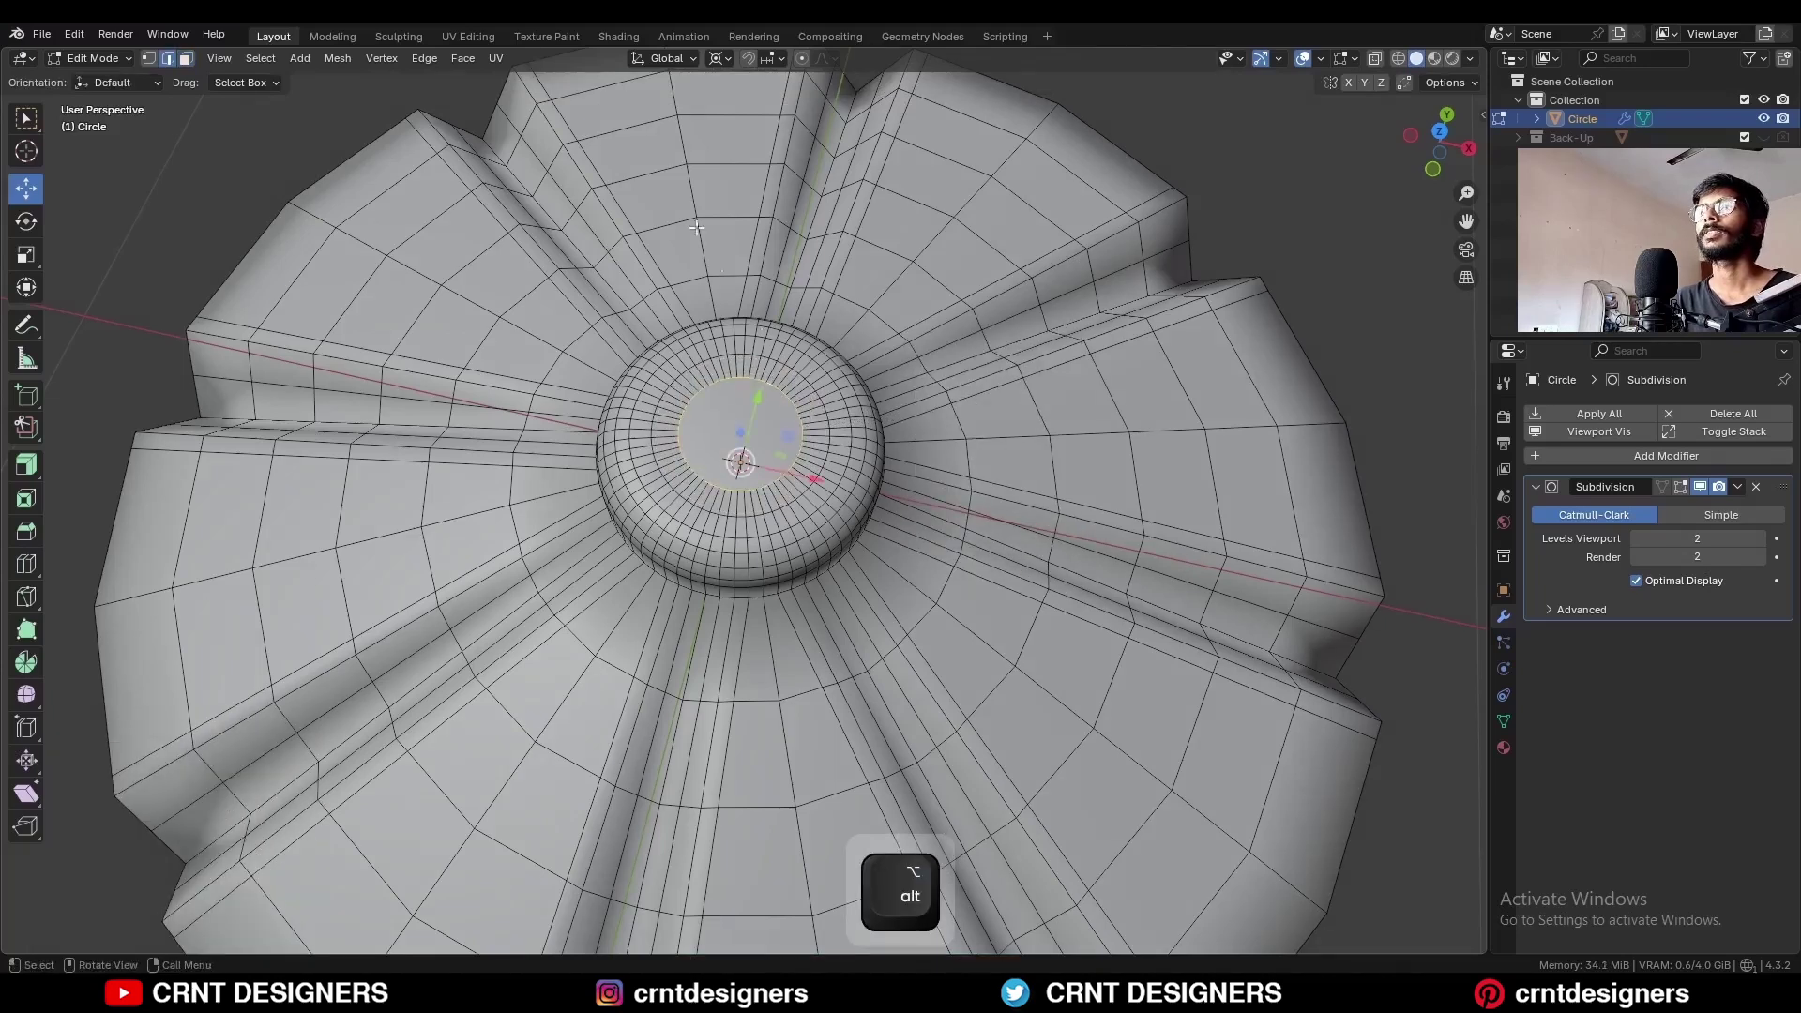
Step: Grid Fill the hole in the collar's top with a span of 16 and an offset of -4, and preview the smoothed cap
{"action": "left_click", "coordinate": [460, 59]}
{"action": "left_click", "coordinate": [517, 281]}
{"action": "key", "text": "KP_7"}
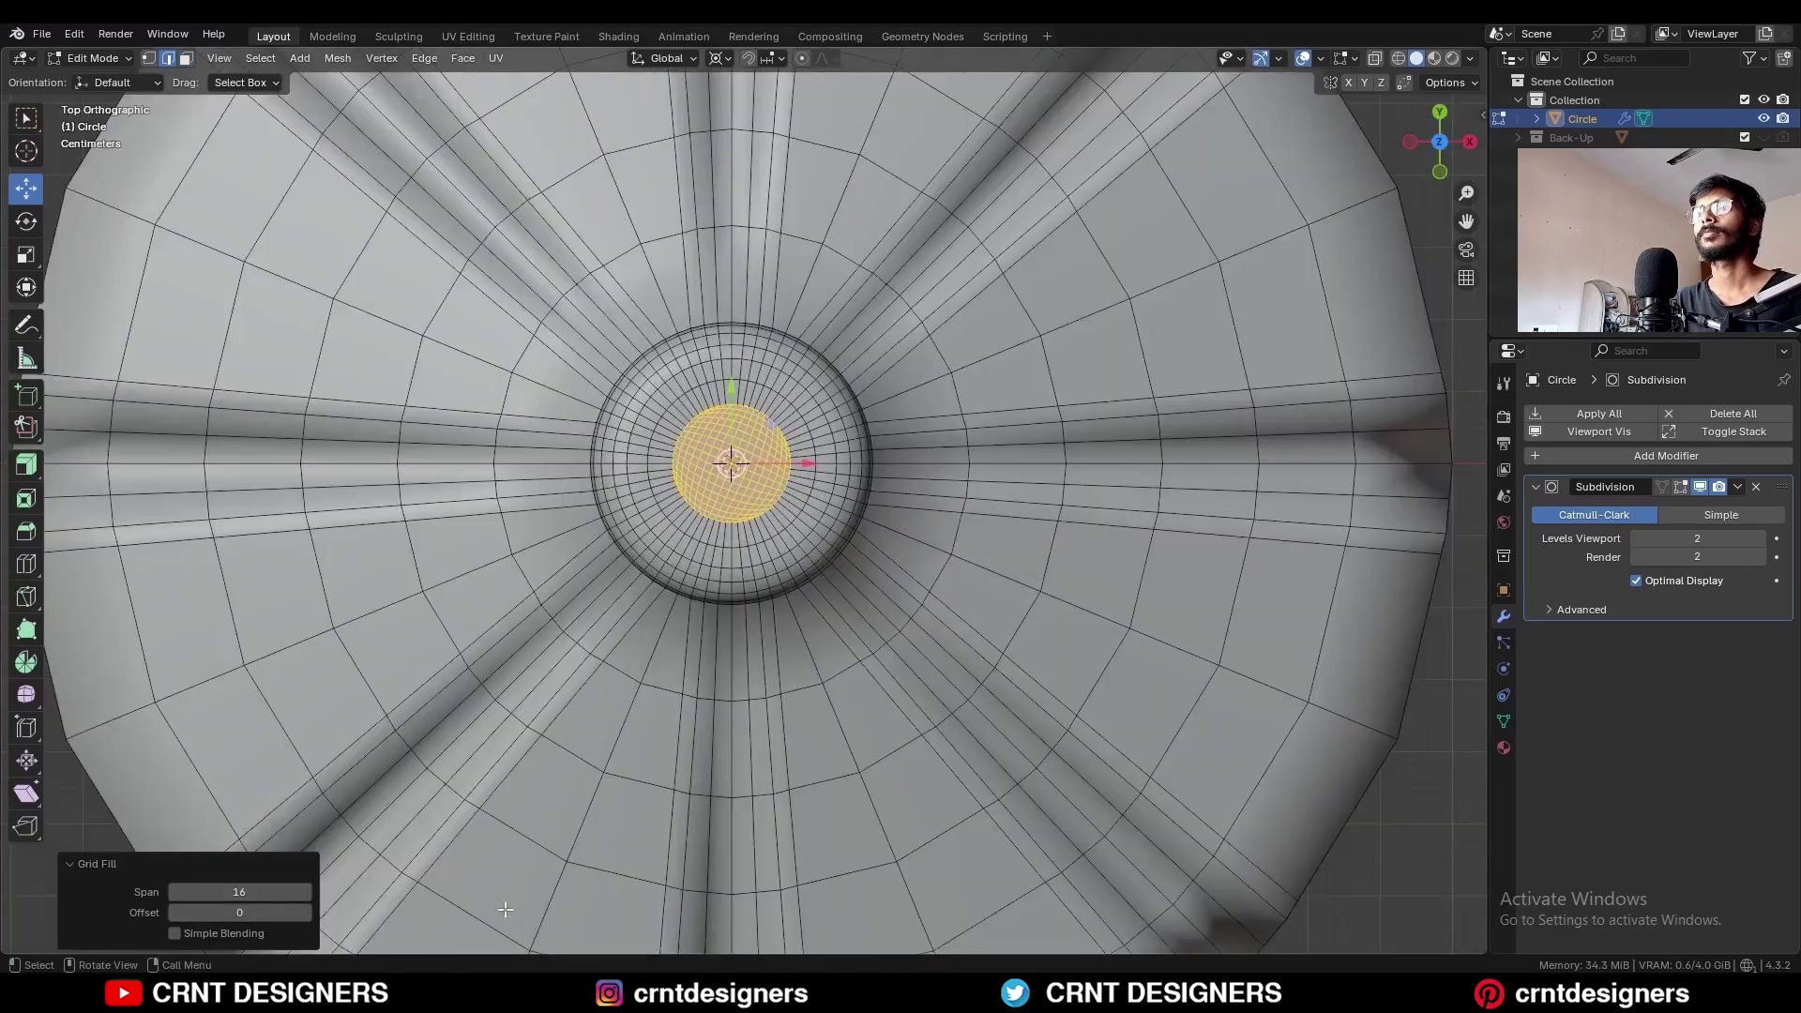
{"action": "left_click", "coordinate": [172, 914]}
{"action": "left_click", "coordinate": [172, 913]}
{"action": "left_click", "coordinate": [173, 914]}
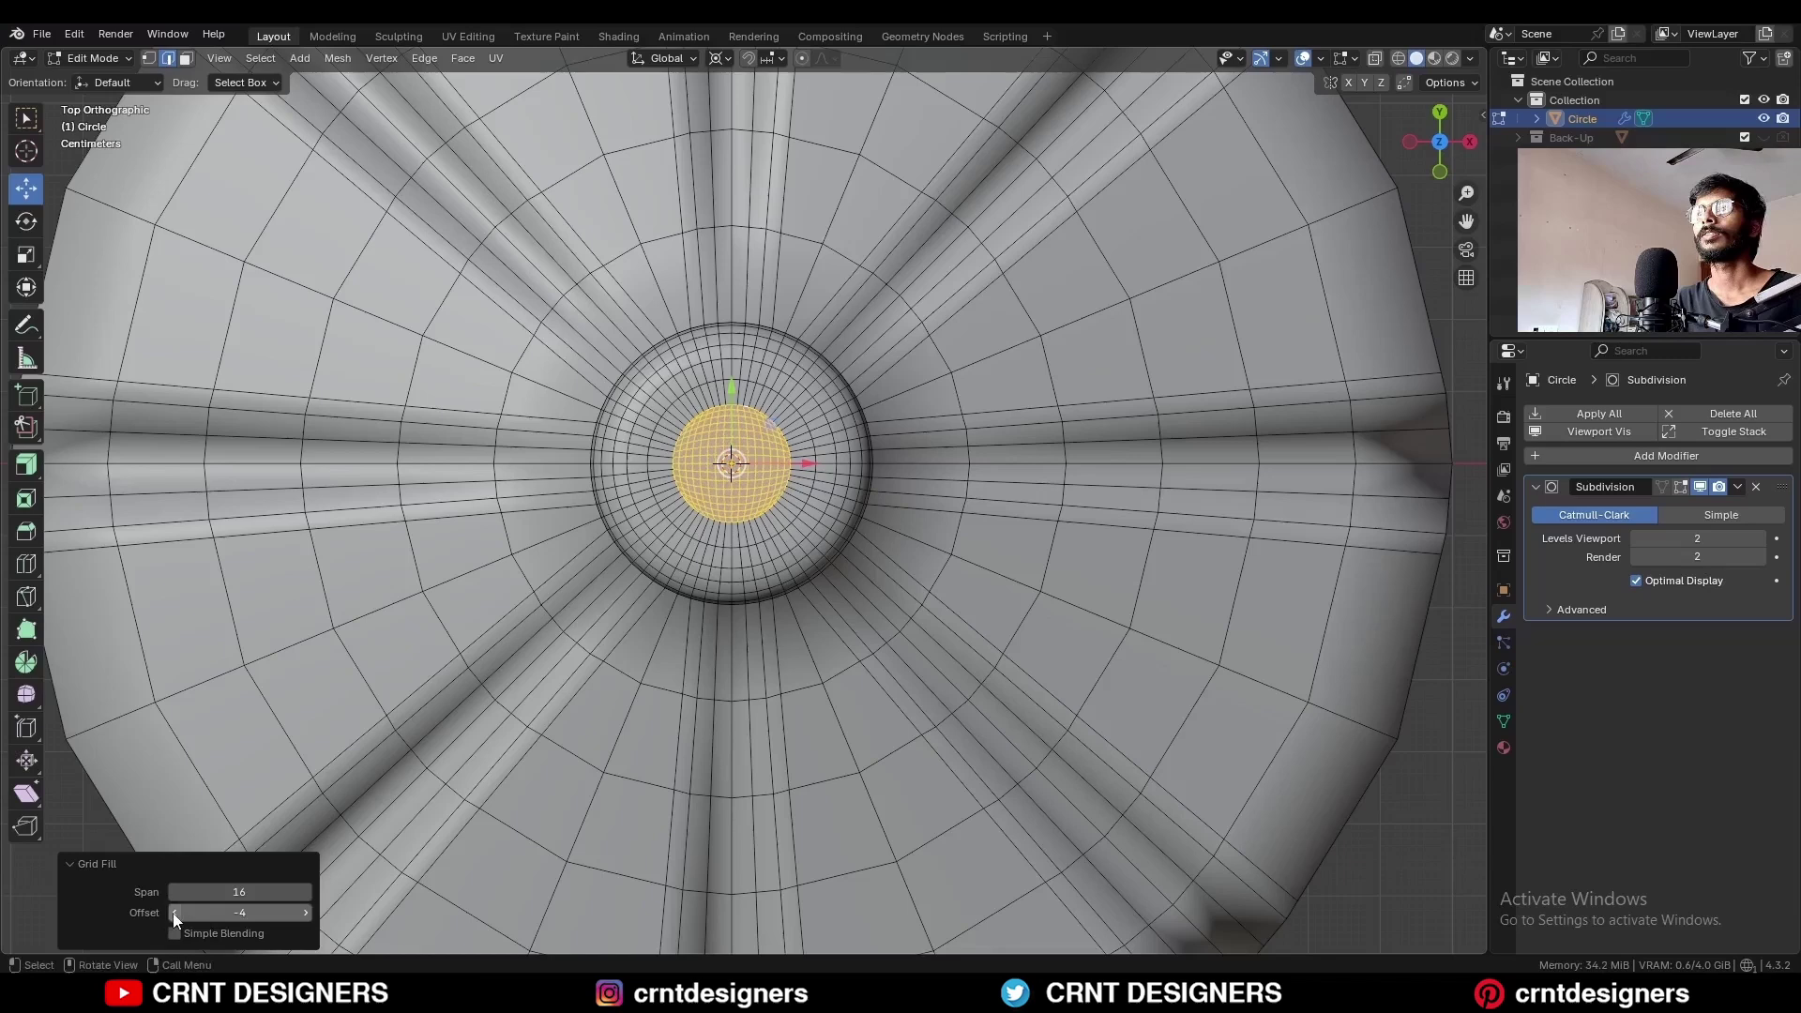
{"action": "left_click", "coordinate": [853, 450]}
{"action": "scroll", "coordinate": [891, 531], "scroll_direction": "down", "scroll_amount": 3}
{"action": "key", "text": "Tab"}
{"action": "key", "text": "alt+shift+z"}
{"action": "middle_click_drag", "start_coordinate": [899, 521], "coordinate": [880, 435]}
{"action": "key", "text": "alt+shift+z"}
{"action": "scroll", "coordinate": [806, 501], "scroll_direction": "up", "scroll_amount": 4}
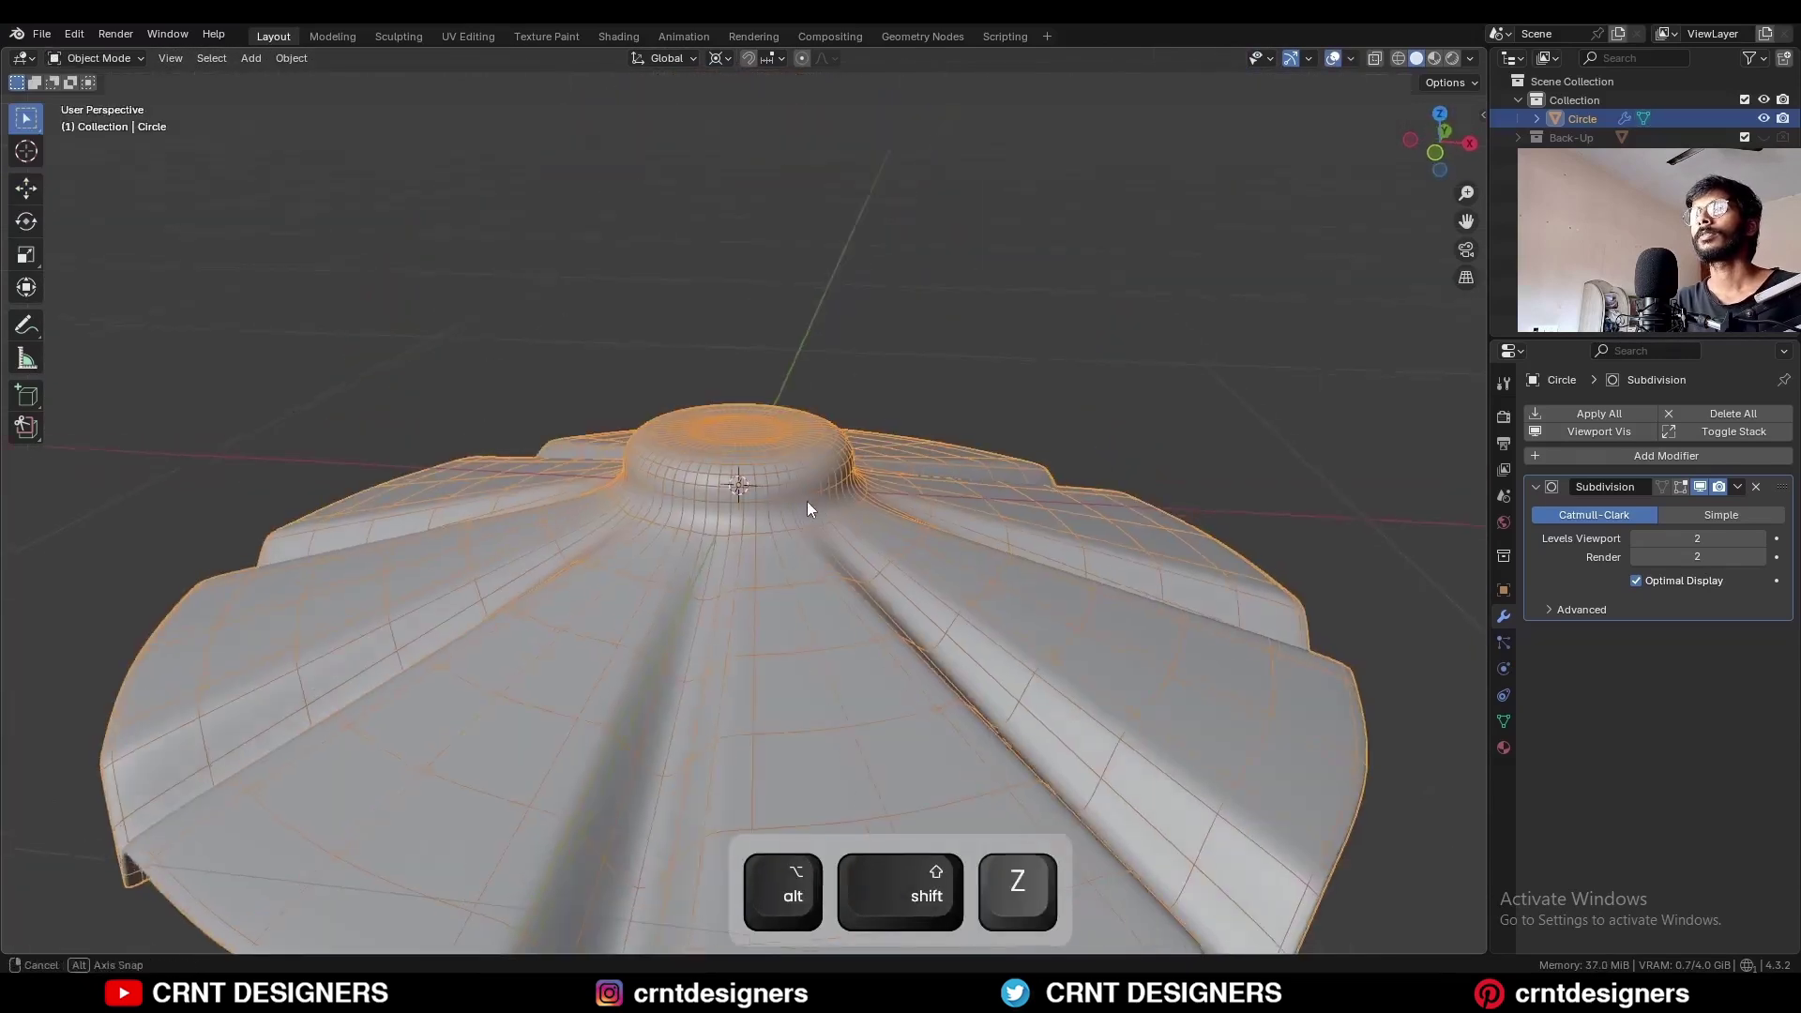
Step: Inset the collar's round underside face, delete the inner face and Grid Fill the hole with span 16 and offset 1
{"action": "key", "text": "Tab"}
{"action": "middle_click_drag", "start_coordinate": [806, 501], "coordinate": [835, 415]}
{"action": "scroll", "coordinate": [750, 497], "scroll_direction": "up", "scroll_amount": 3}
{"action": "left_click", "coordinate": [751, 516]}
{"action": "scroll", "coordinate": [897, 428], "scroll_direction": "up", "scroll_amount": 1}
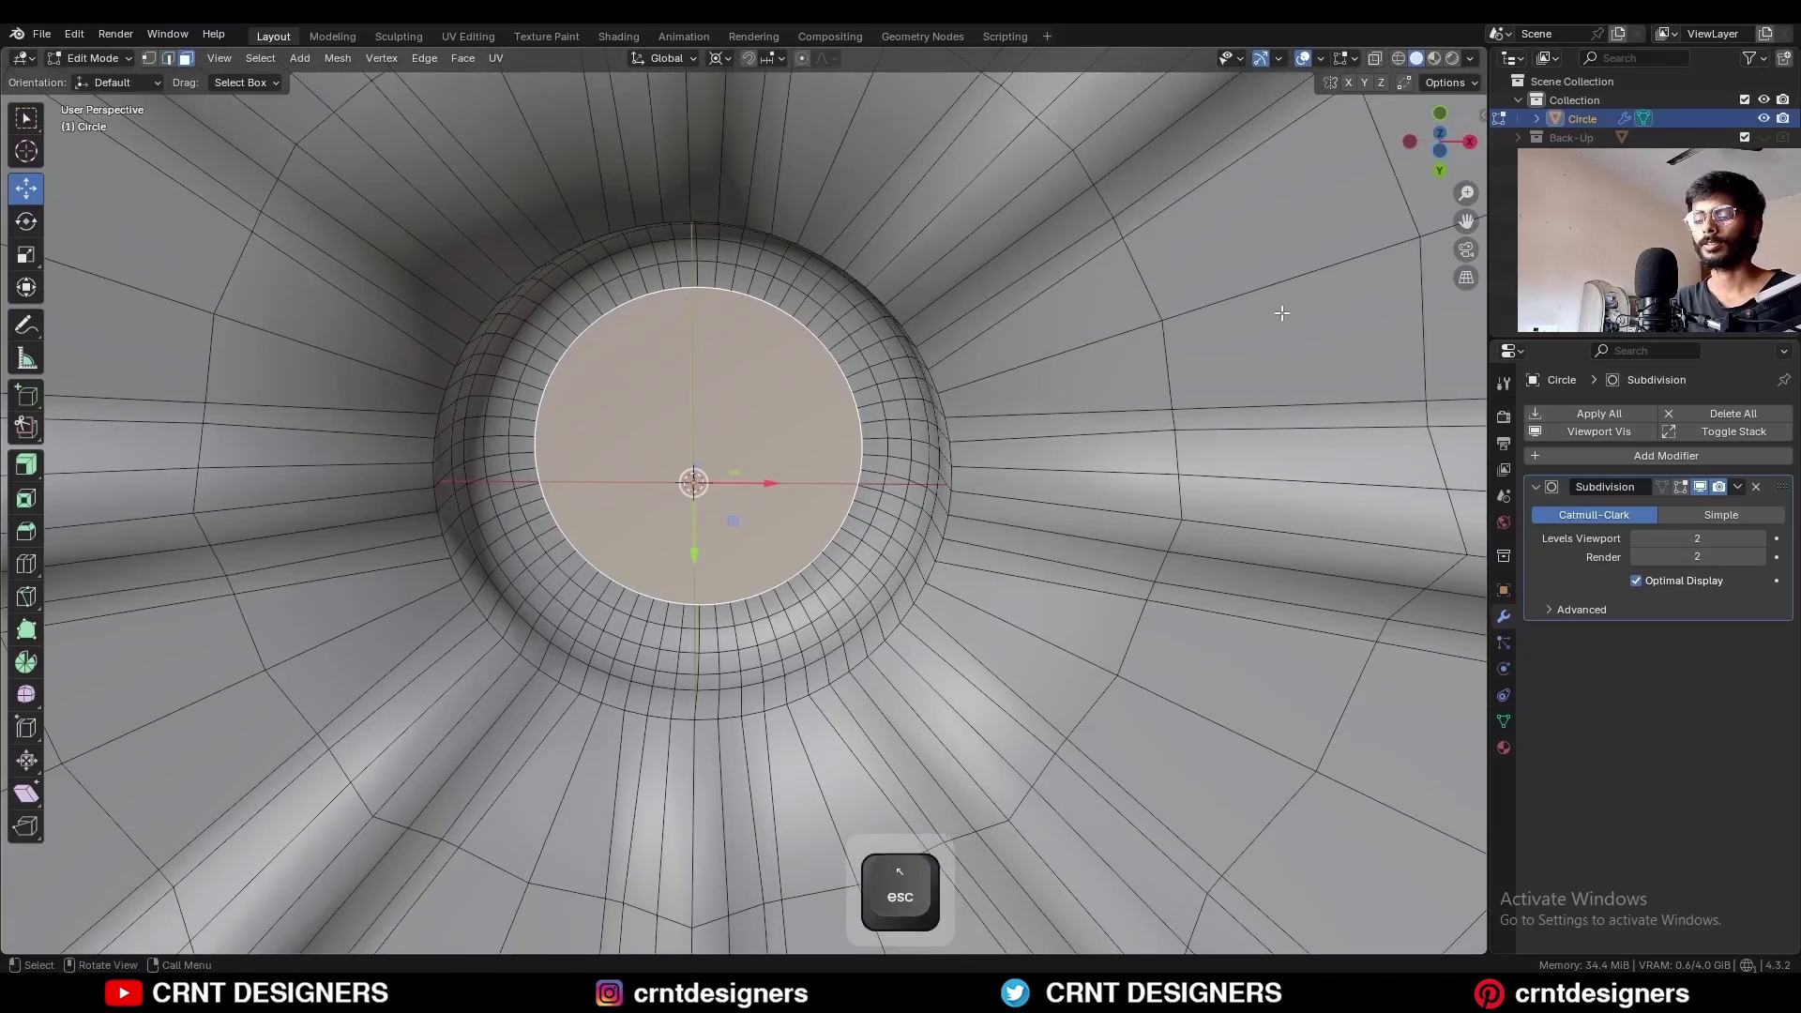
{"action": "key", "text": "x"}
{"action": "left_click", "coordinate": [1170, 335]}
{"action": "left_click", "coordinate": [467, 60]}
{"action": "left_click", "coordinate": [542, 284]}
{"action": "left_click", "coordinate": [309, 912]}
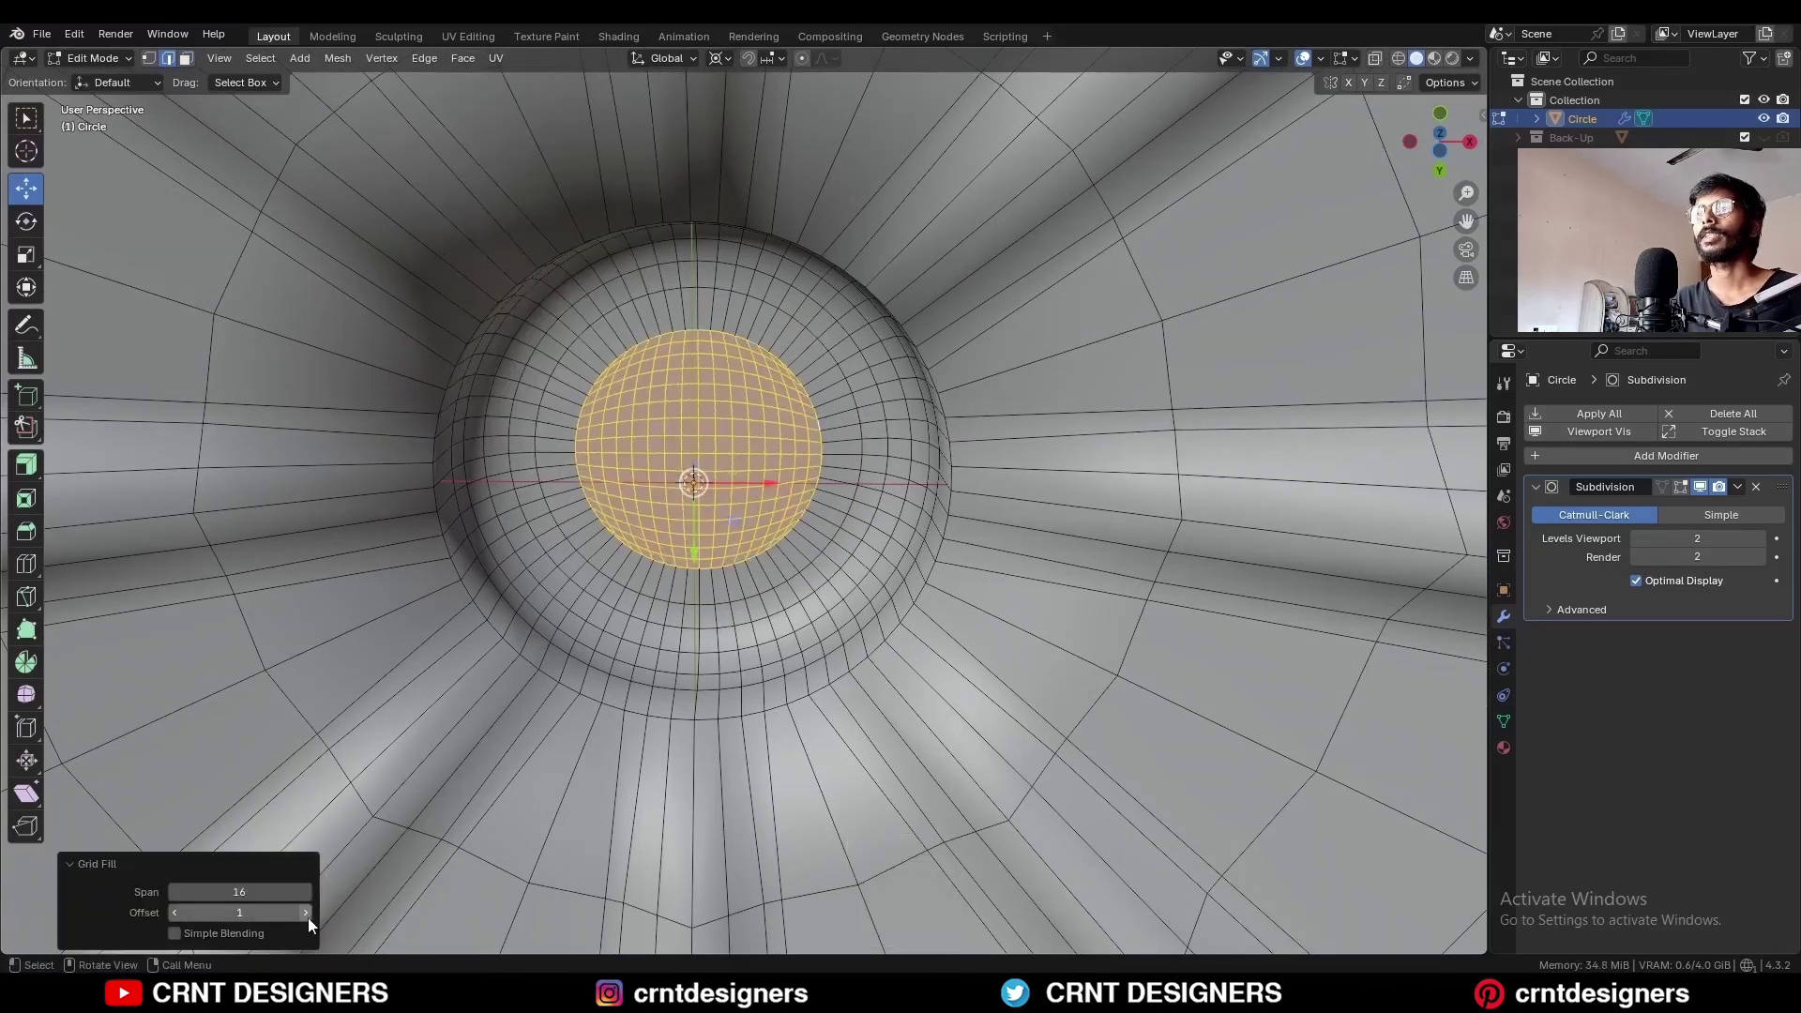
{"action": "scroll", "coordinate": [815, 401], "scroll_direction": "down", "scroll_amount": 3}
Step: Bevel the edge loop at the collar's base by about 0.02 m with 2 segments and preview the smoothed cap
{"action": "key", "text": "Tab"}
{"action": "middle_click_drag", "start_coordinate": [844, 560], "coordinate": [784, 547]}
{"action": "left_click", "coordinate": [805, 420], "text": "alt"}
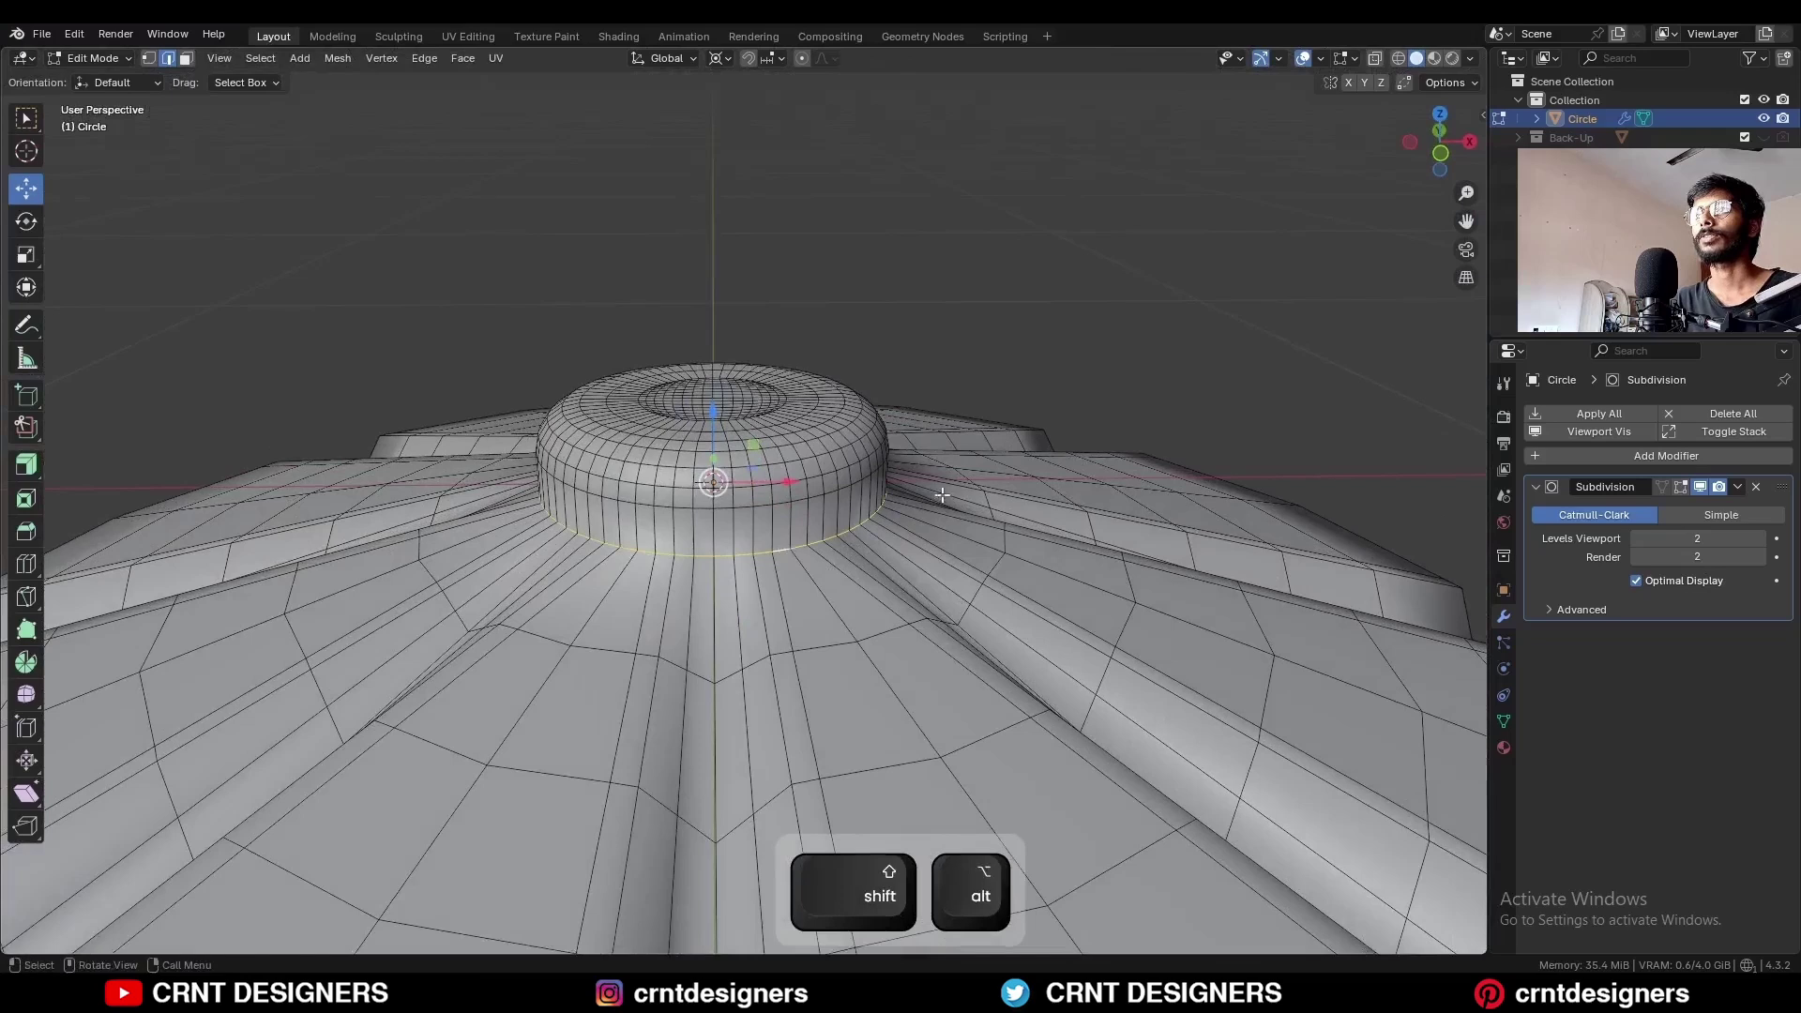
{"action": "key", "text": "ctrl+b"}
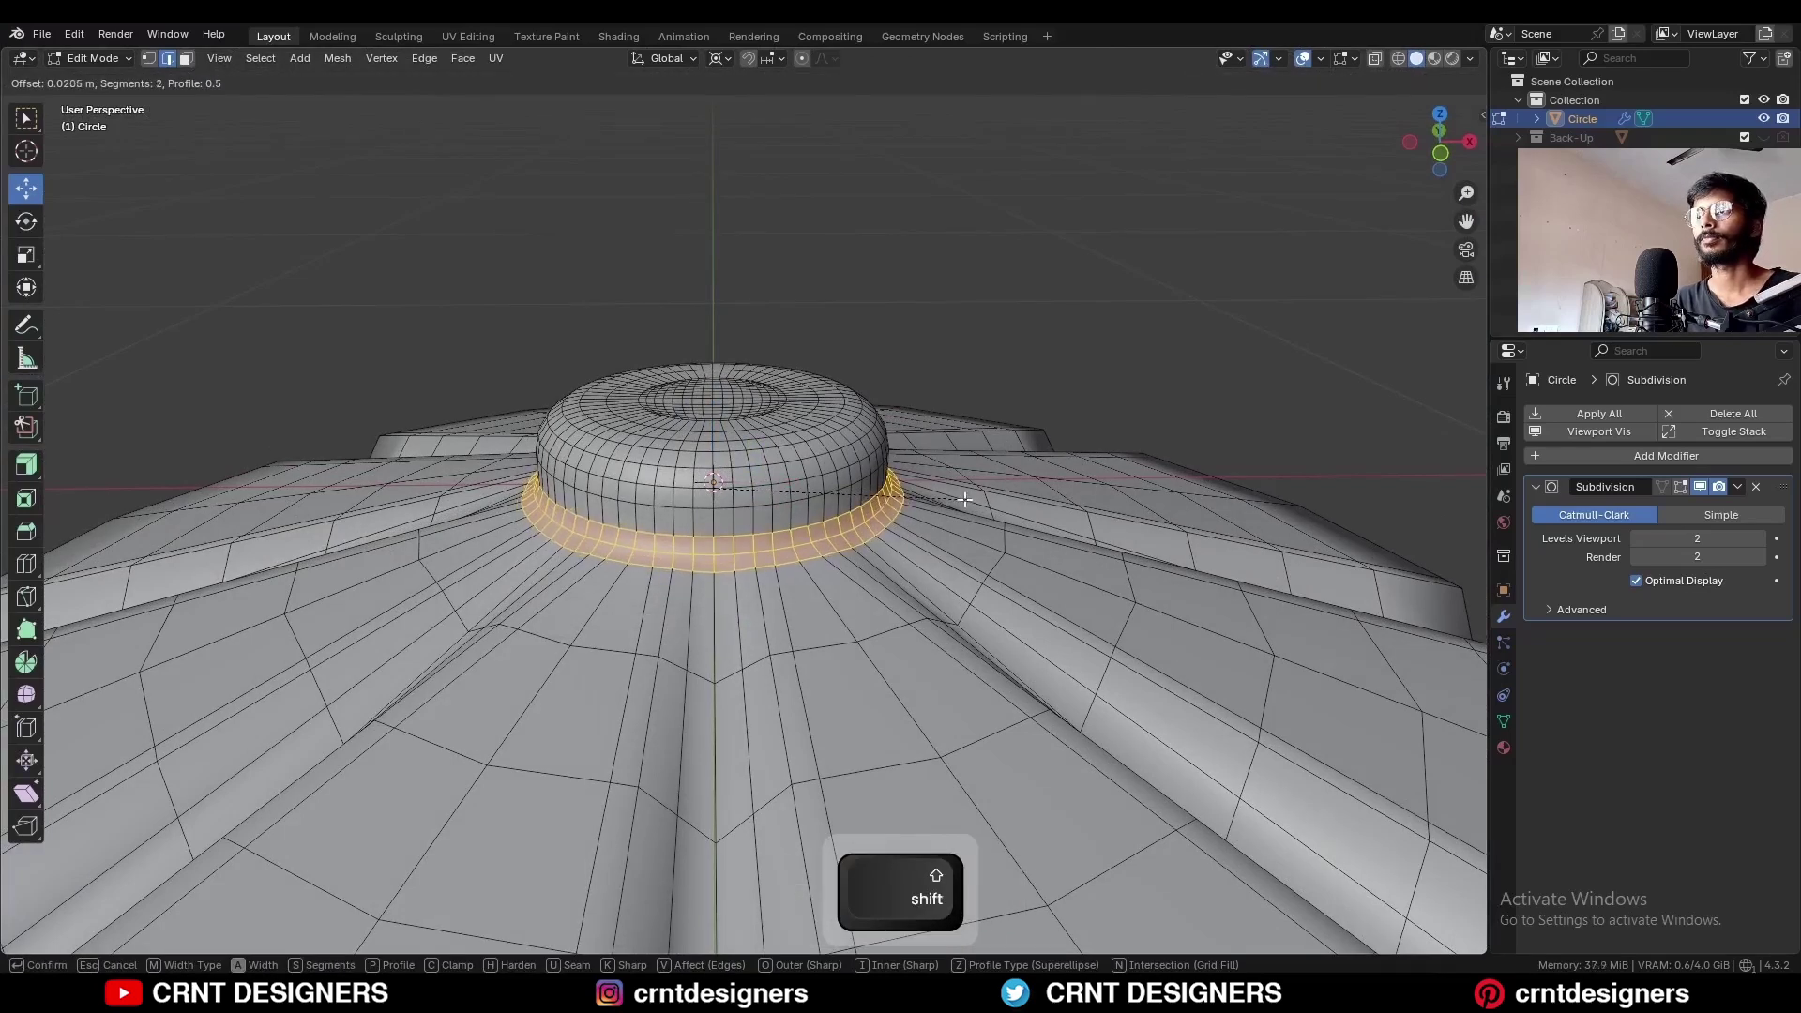
{"action": "left_click", "coordinate": [951, 497]}
{"action": "key", "text": "Tab"}
{"action": "scroll", "coordinate": [812, 482], "scroll_direction": "down", "scroll_amount": 5}
{"action": "key", "text": "shift+alt+z"}
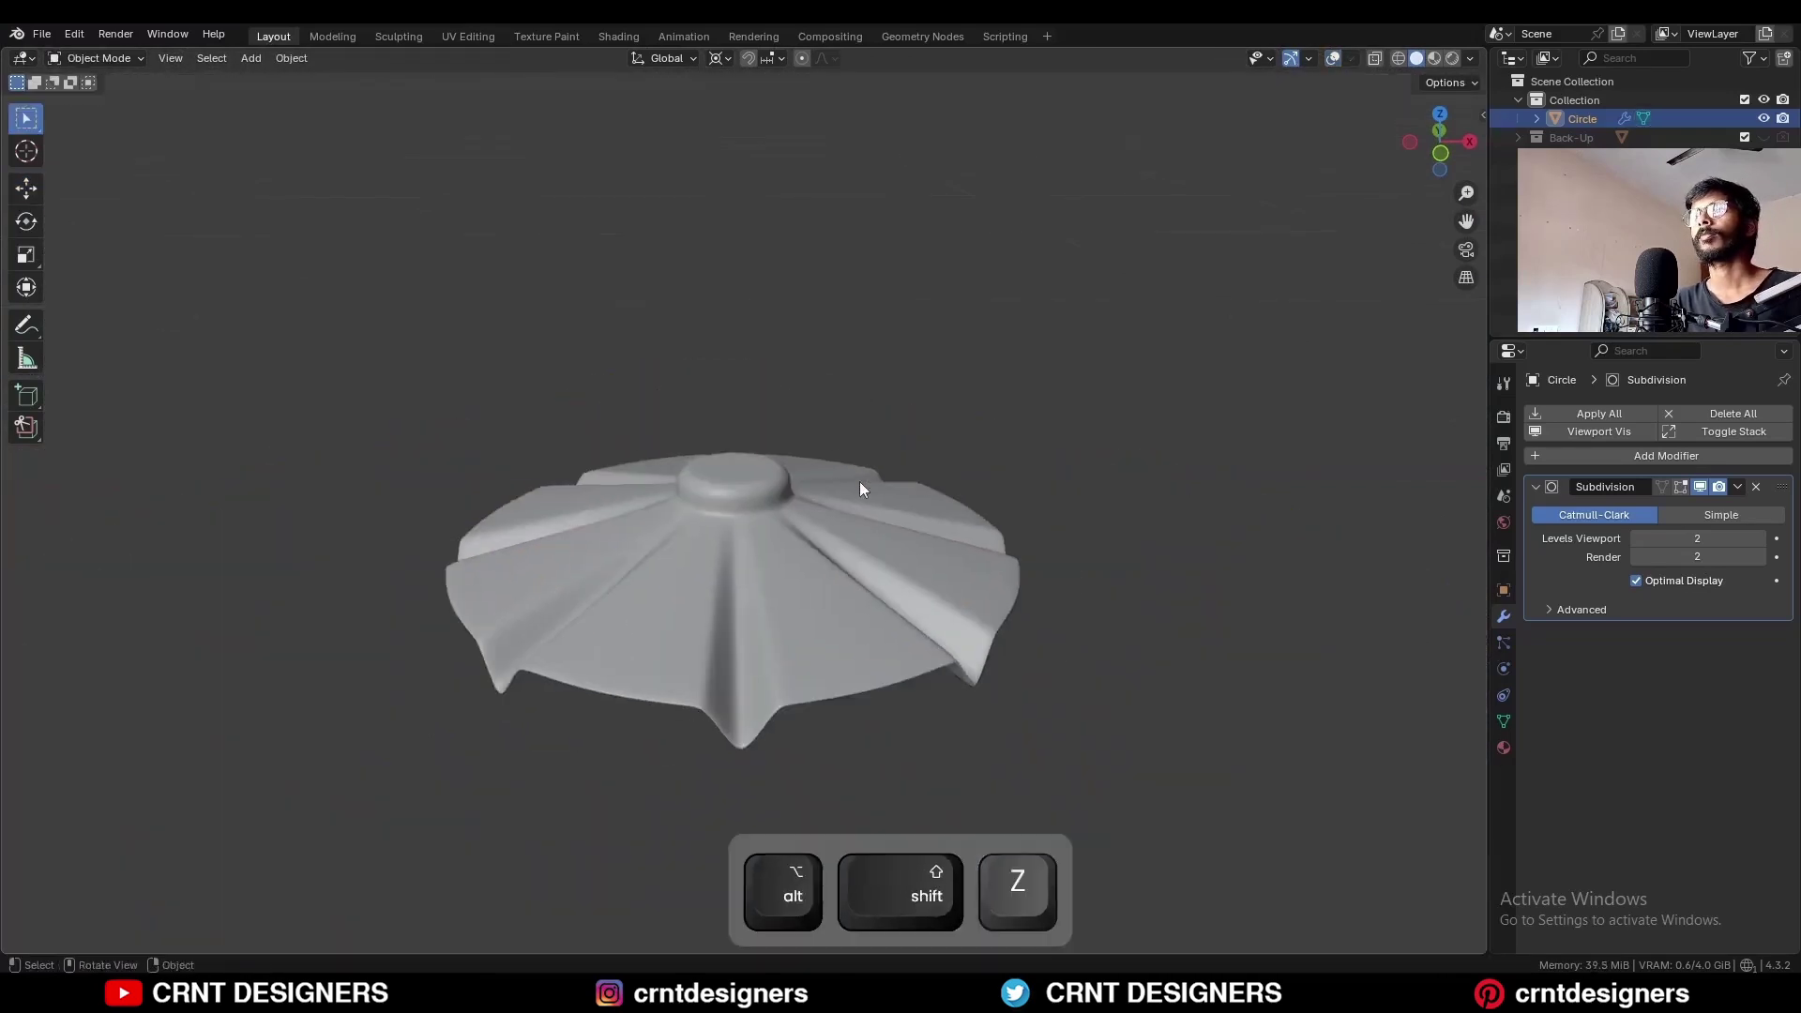
Step: Bevel the upper and lower outer rim edge loops of the cap with 0.005 m width, 2 segments and shape 1
{"action": "key", "text": "Tab"}
{"action": "middle_click_drag", "start_coordinate": [854, 566], "coordinate": [814, 433], "text": "shift"}
{"action": "key", "text": "shift+alt+z"}
{"action": "middle_click_drag", "start_coordinate": [1010, 543], "coordinate": [935, 530], "text": "shift"}
{"action": "scroll", "coordinate": [1028, 571], "scroll_direction": "up", "scroll_amount": 3}
{"action": "scroll", "coordinate": [936, 530], "scroll_direction": "up", "scroll_amount": 2}
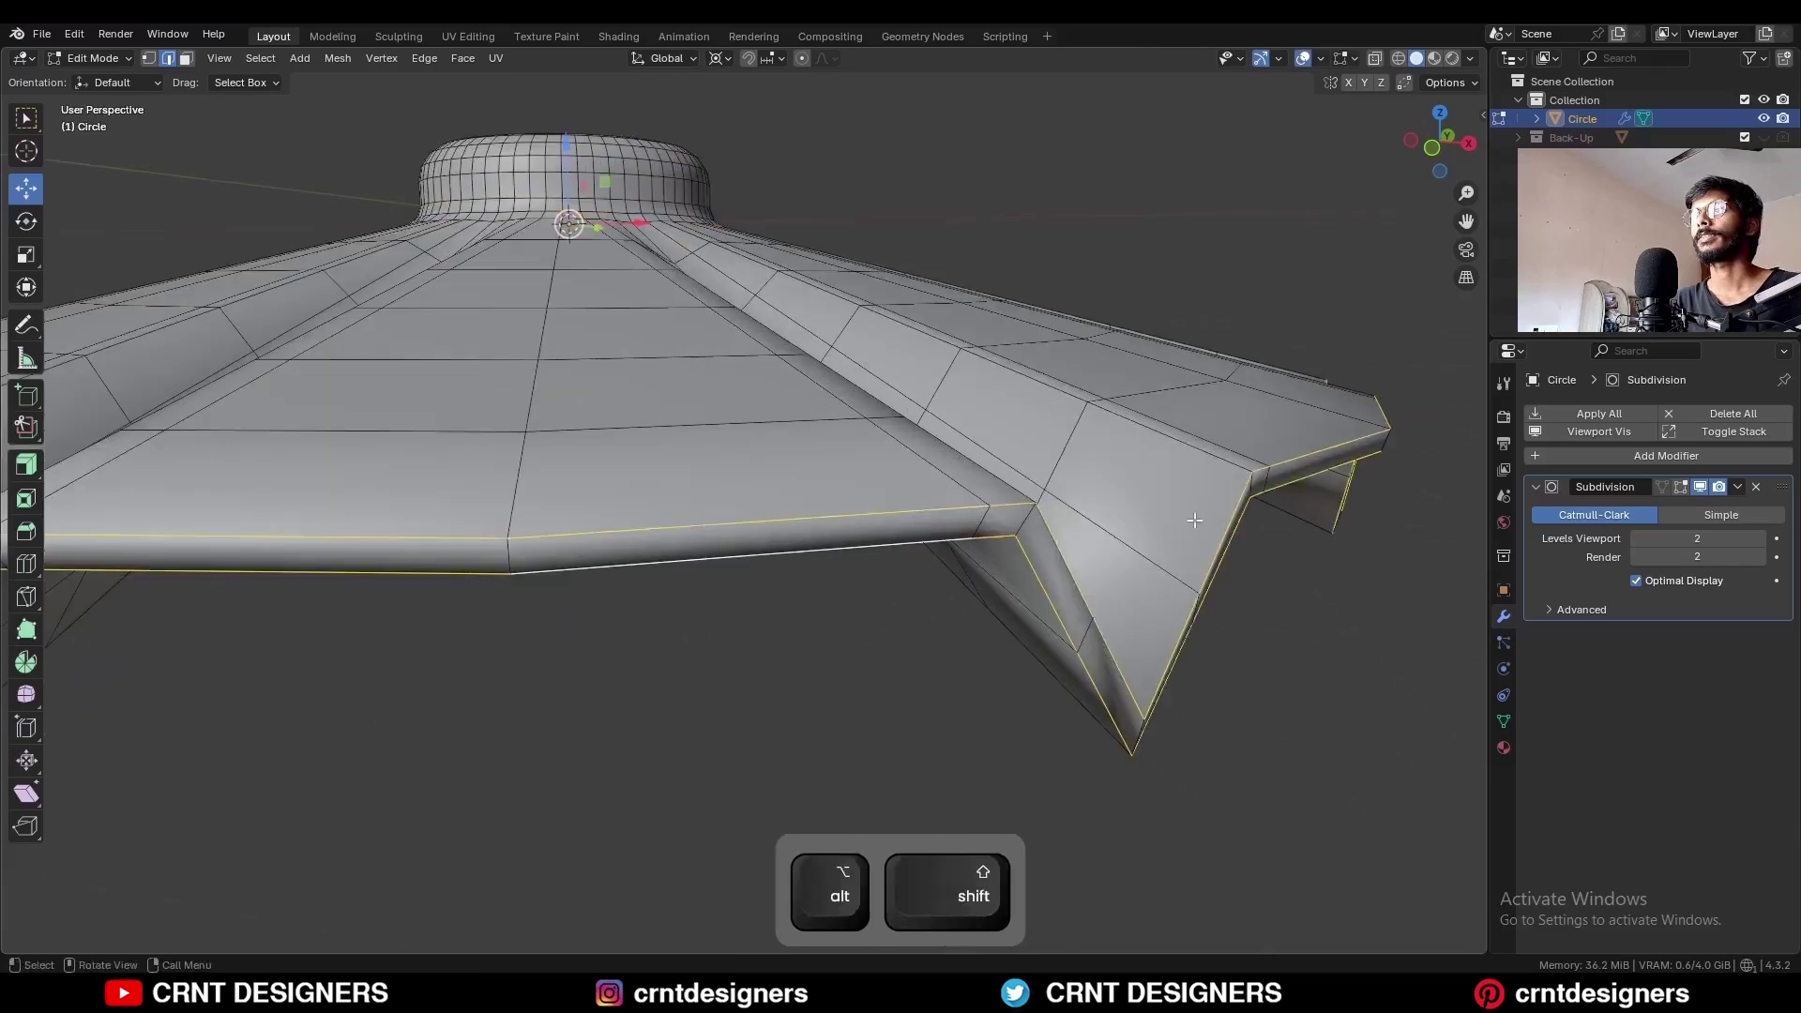
{"action": "key", "text": "ctrl+b"}
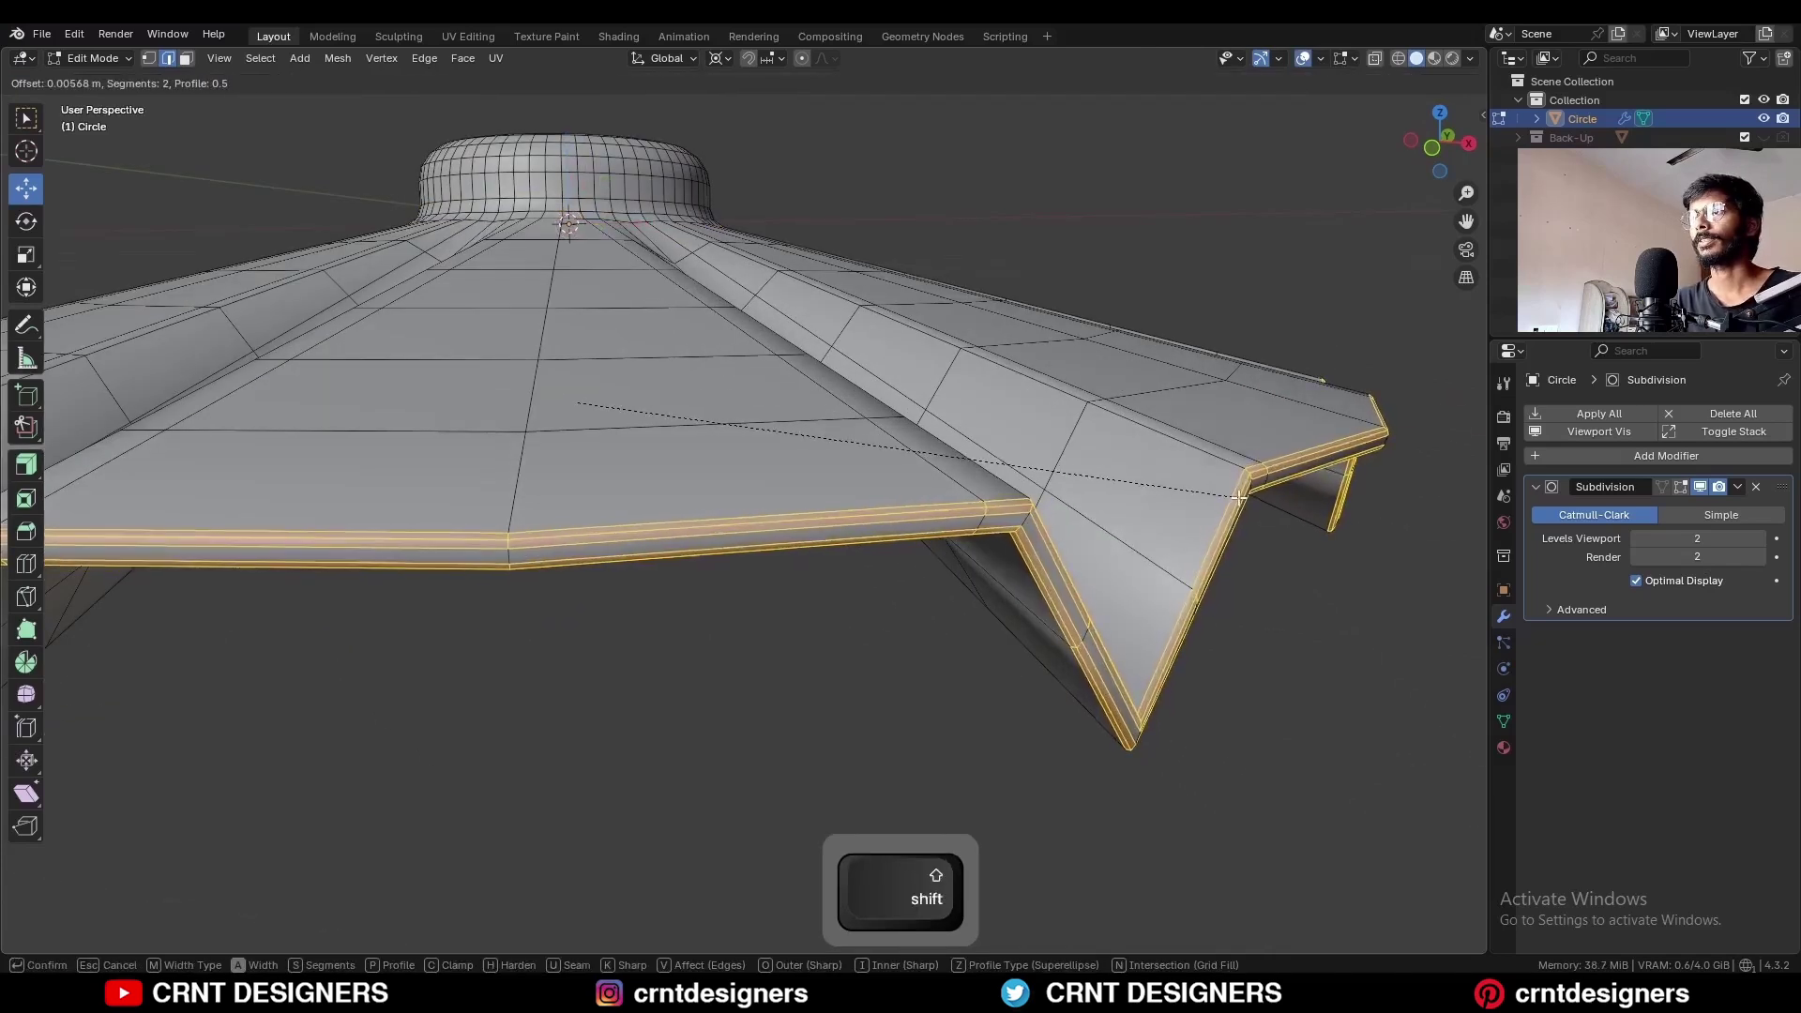
{"action": "left_click", "coordinate": [1238, 497]}
{"action": "left_click_drag", "start_coordinate": [242, 689], "coordinate": [312, 689]}
{"action": "left_click", "coordinate": [239, 648]}
{"action": "left_click_drag", "start_coordinate": [236, 648], "coordinate": [198, 632]}
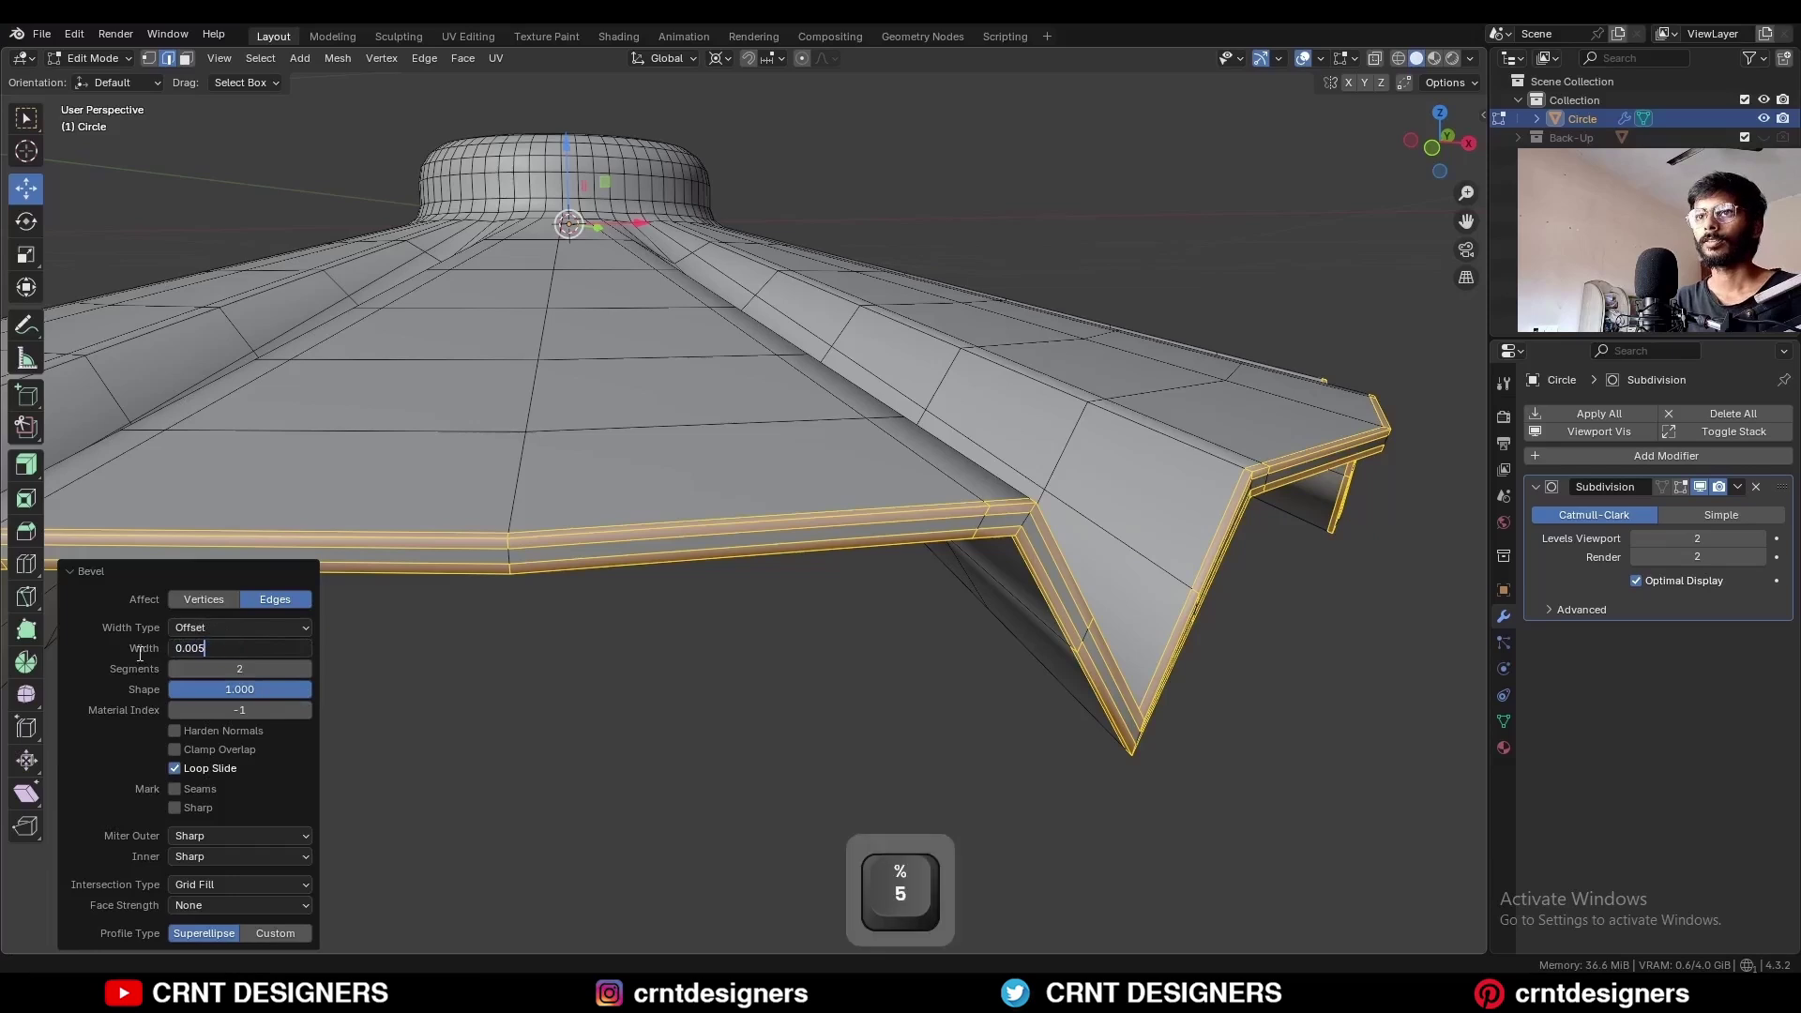
{"action": "key", "text": "Return"}
Step: Add one centred loop cut around the thickness of the cap's outer rim and preview the smoothed result
{"action": "key", "text": "ctrl+r"}
{"action": "left_click", "coordinate": [1022, 525]}
{"action": "right_click", "coordinate": [1022, 526]}
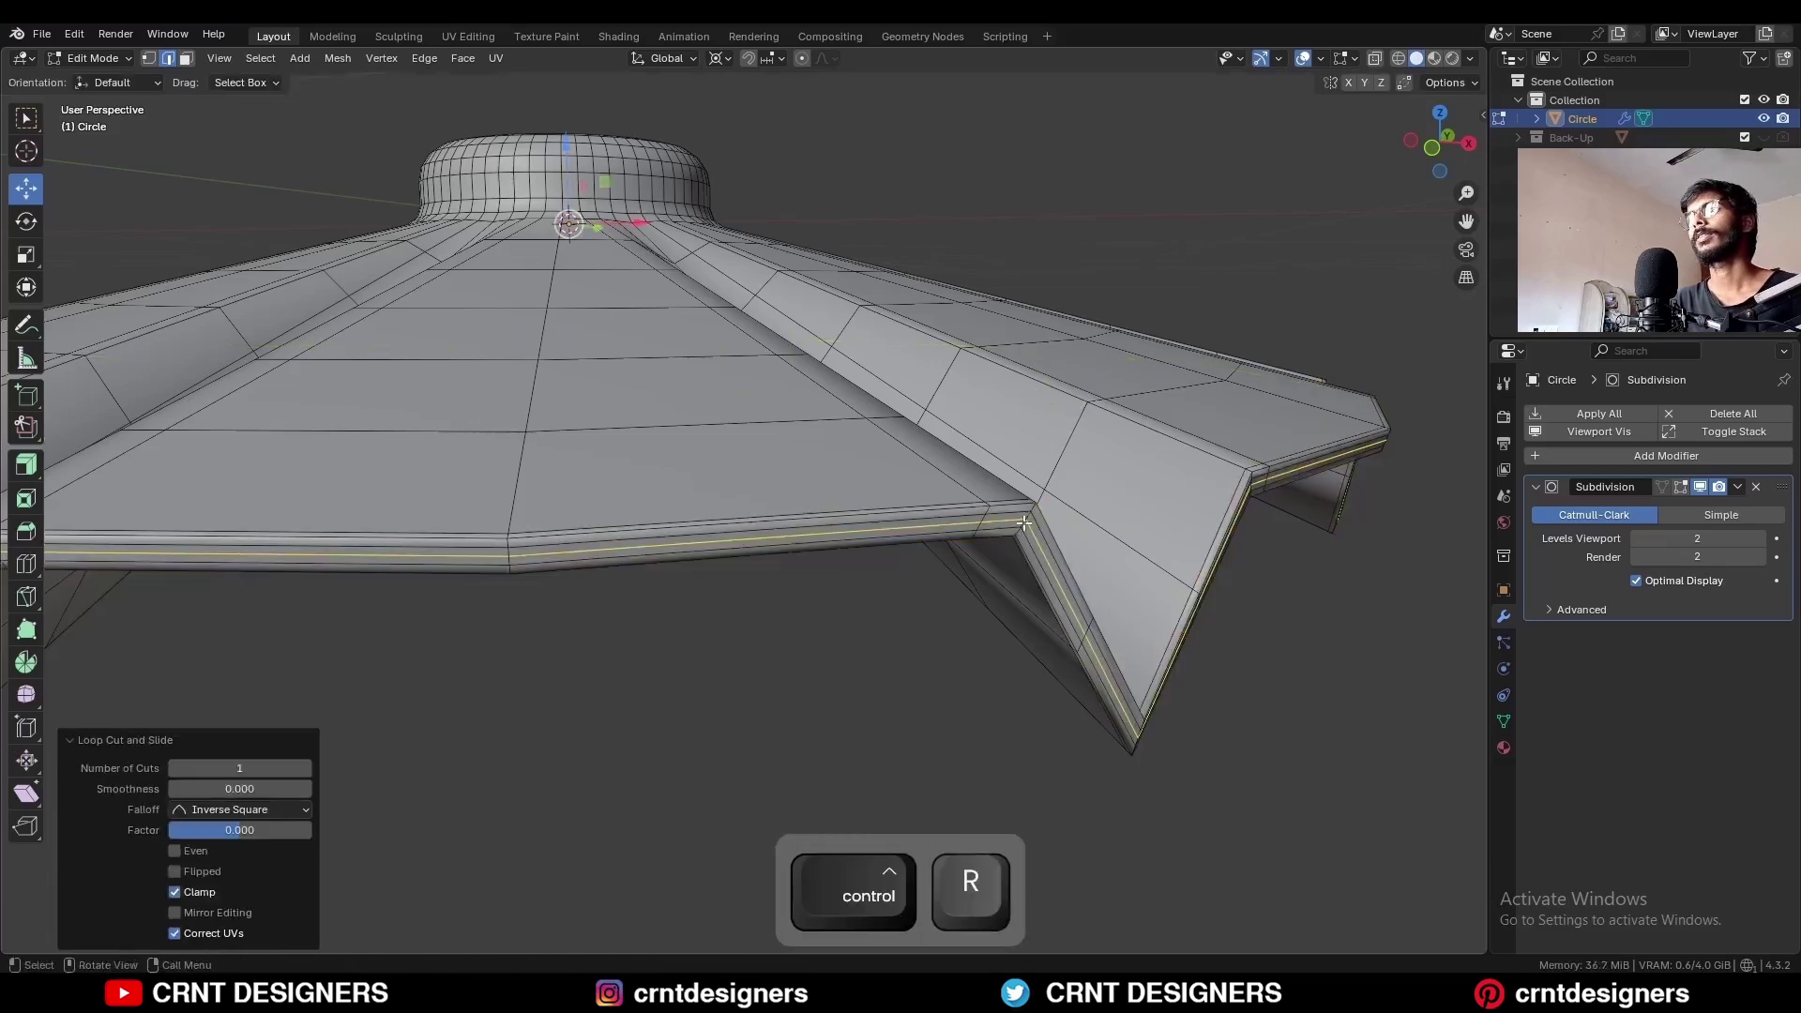
{"action": "key", "text": "Tab"}
{"action": "key", "text": "alt+shift+z"}
{"action": "scroll", "coordinate": [1043, 571], "scroll_direction": "down", "scroll_amount": 5}
{"action": "mouse_move", "coordinate": [1043, 570]}
{"action": "middle_mouse_down"}
{"action": "mouse_move", "coordinate": [840, 615]}
{"action": "mouse_move", "coordinate": [867, 616]}
{"action": "middle_mouse_up"}
{"action": "scroll", "coordinate": [868, 615], "scroll_direction": "up", "scroll_amount": 3}
Step: Switch the viewport's solid shading to MatCap lighting
{"action": "left_click", "coordinate": [1467, 58]}
{"action": "left_click", "coordinate": [1453, 150]}
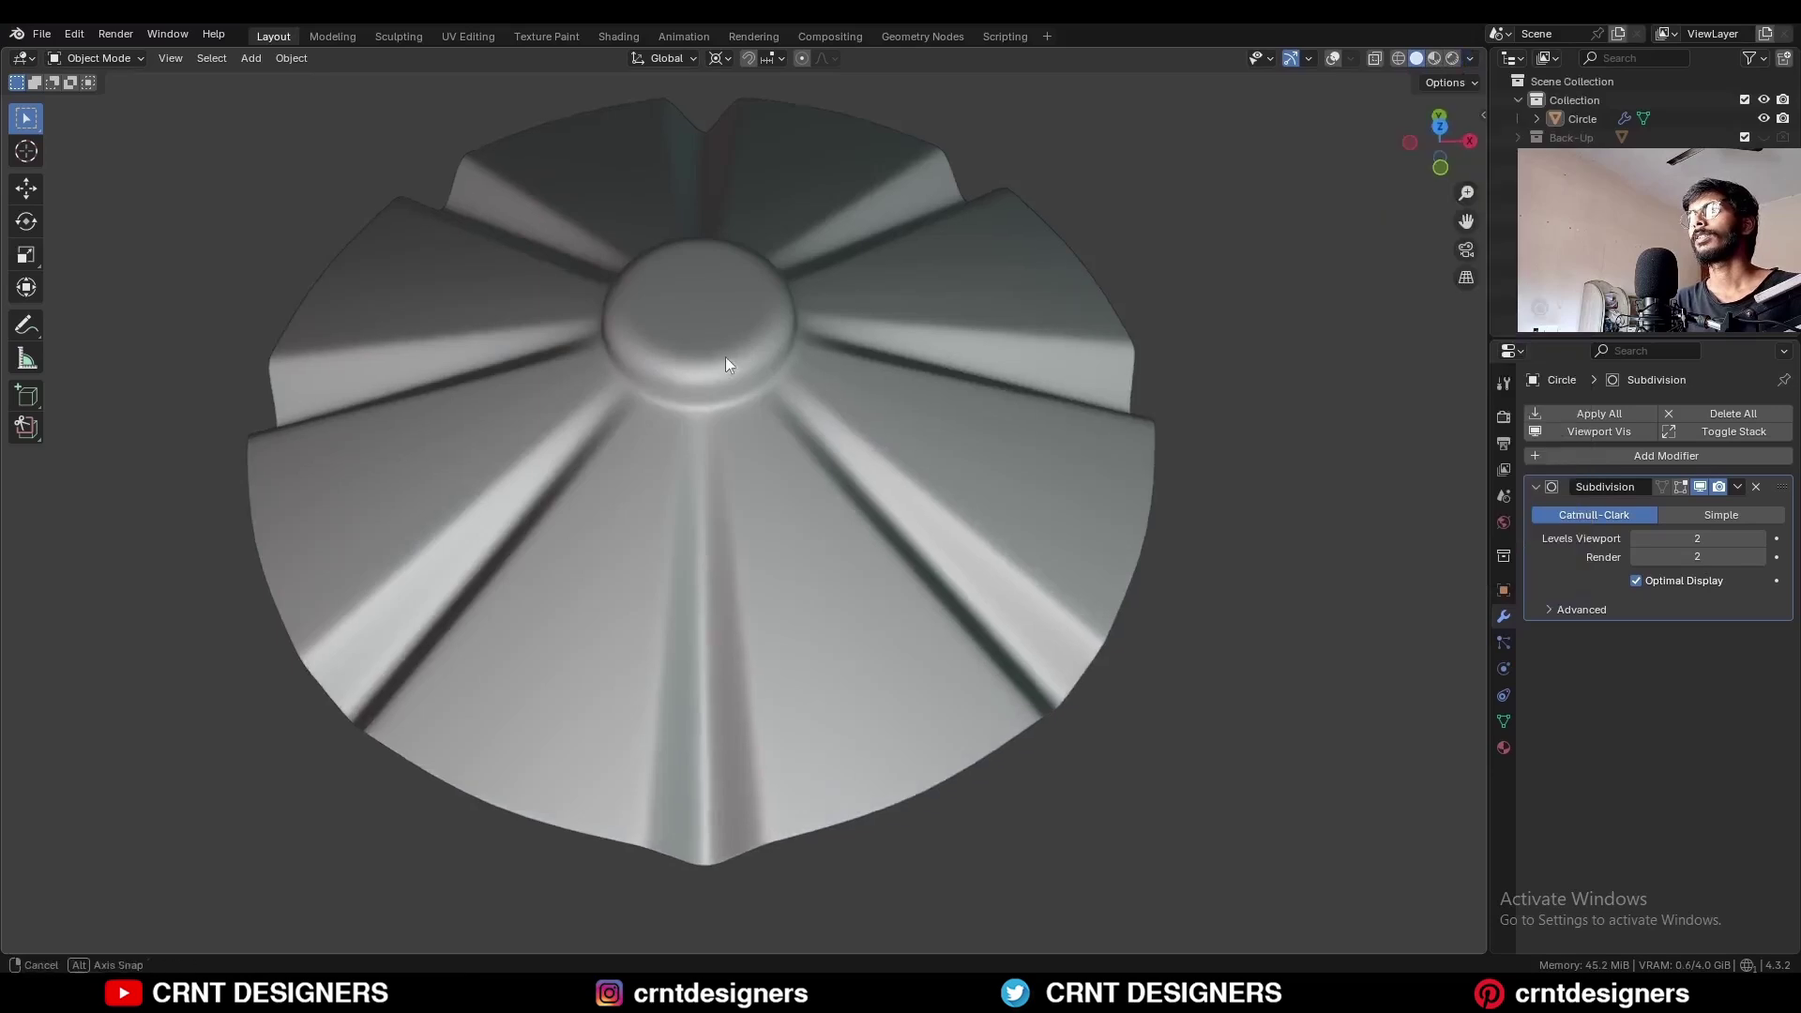
{"action": "middle_click_drag", "start_coordinate": [724, 357], "coordinate": [722, 277]}
Step: Show face orientation and recalculate the normals of the entire cap mesh to the outside
{"action": "key", "text": "alt+shift+z"}
{"action": "left_click", "coordinate": [1351, 58]}
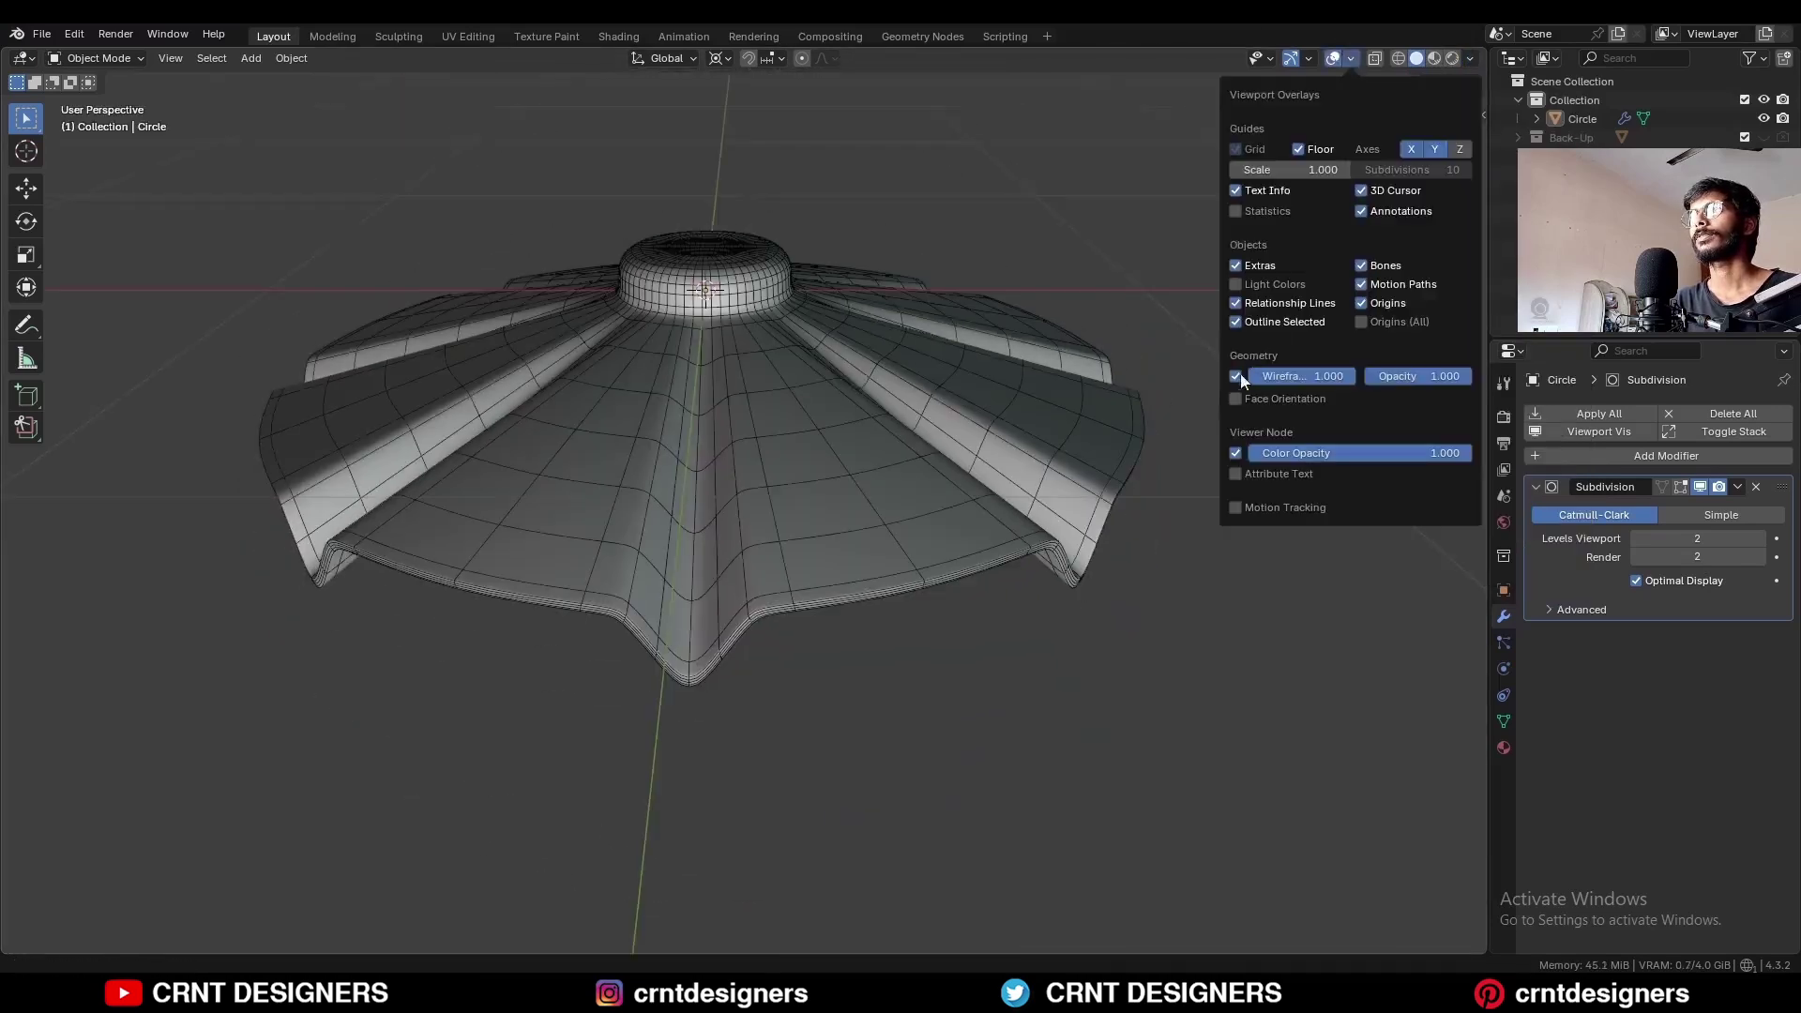
{"action": "left_click", "coordinate": [1240, 399]}
{"action": "key", "text": "Tab"}
{"action": "key", "text": "a"}
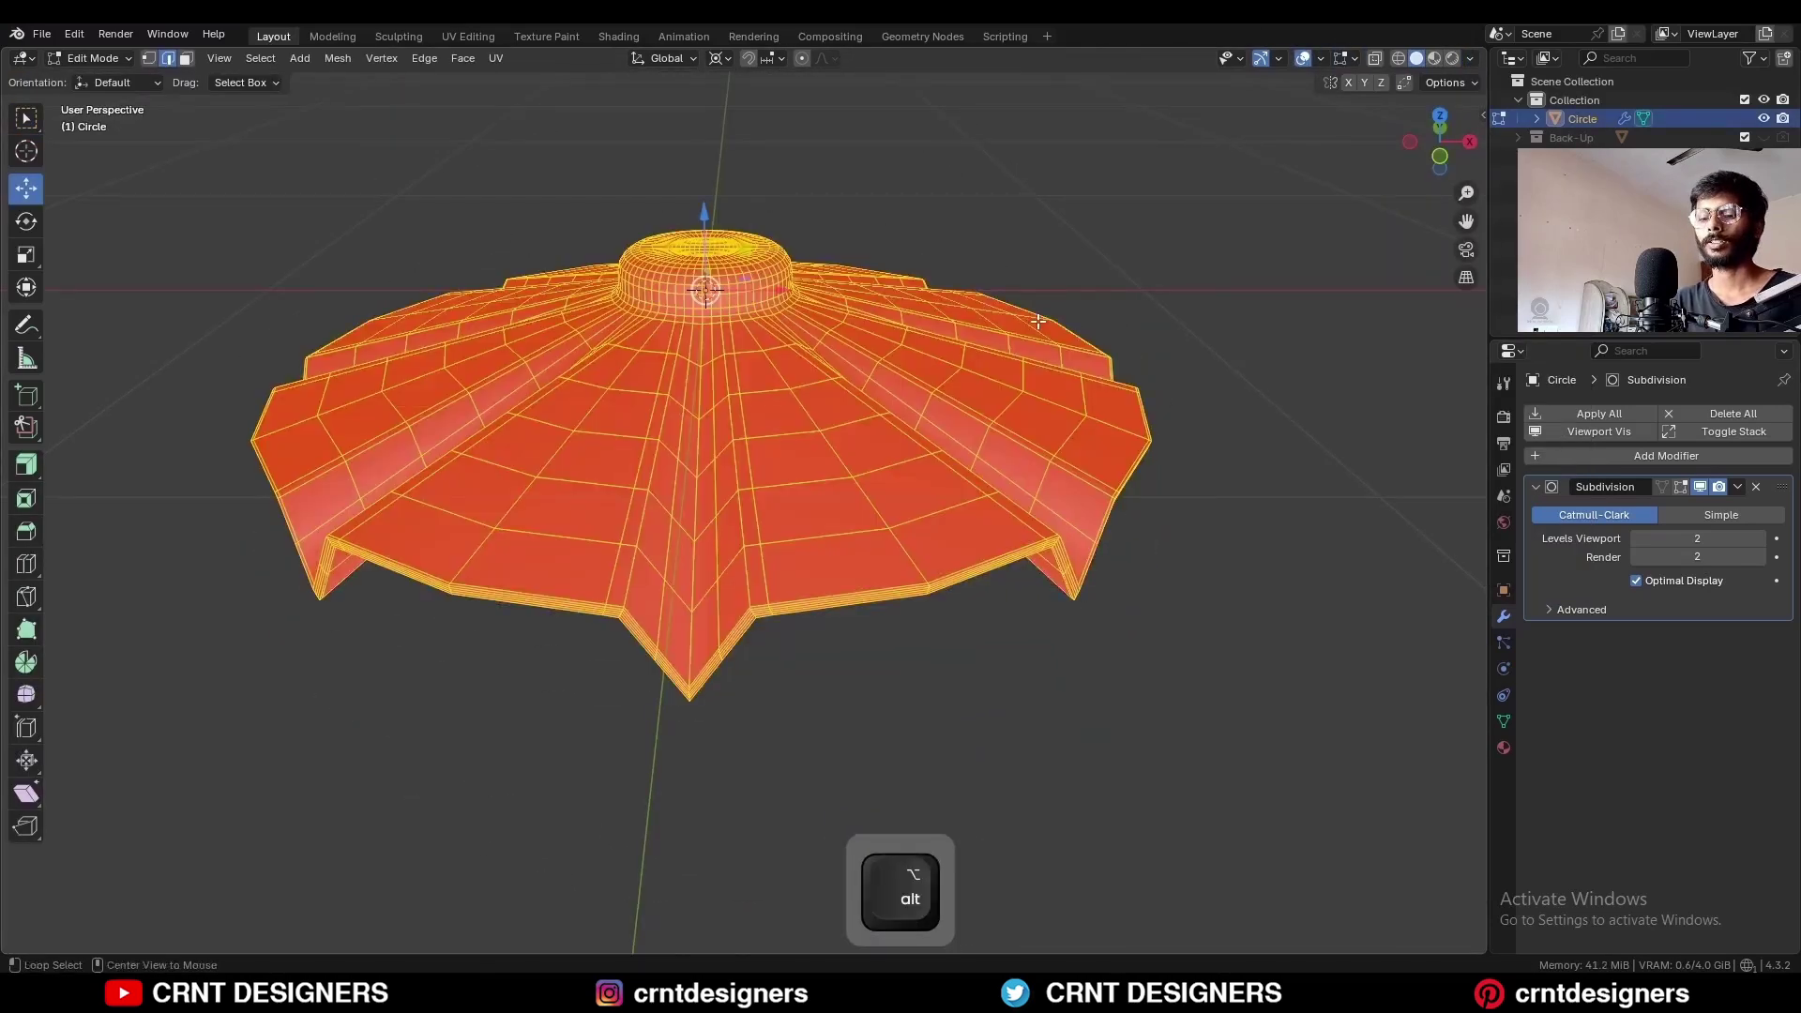
{"action": "key", "text": "alt+n"}
{"action": "left_click", "coordinate": [1033, 331]}
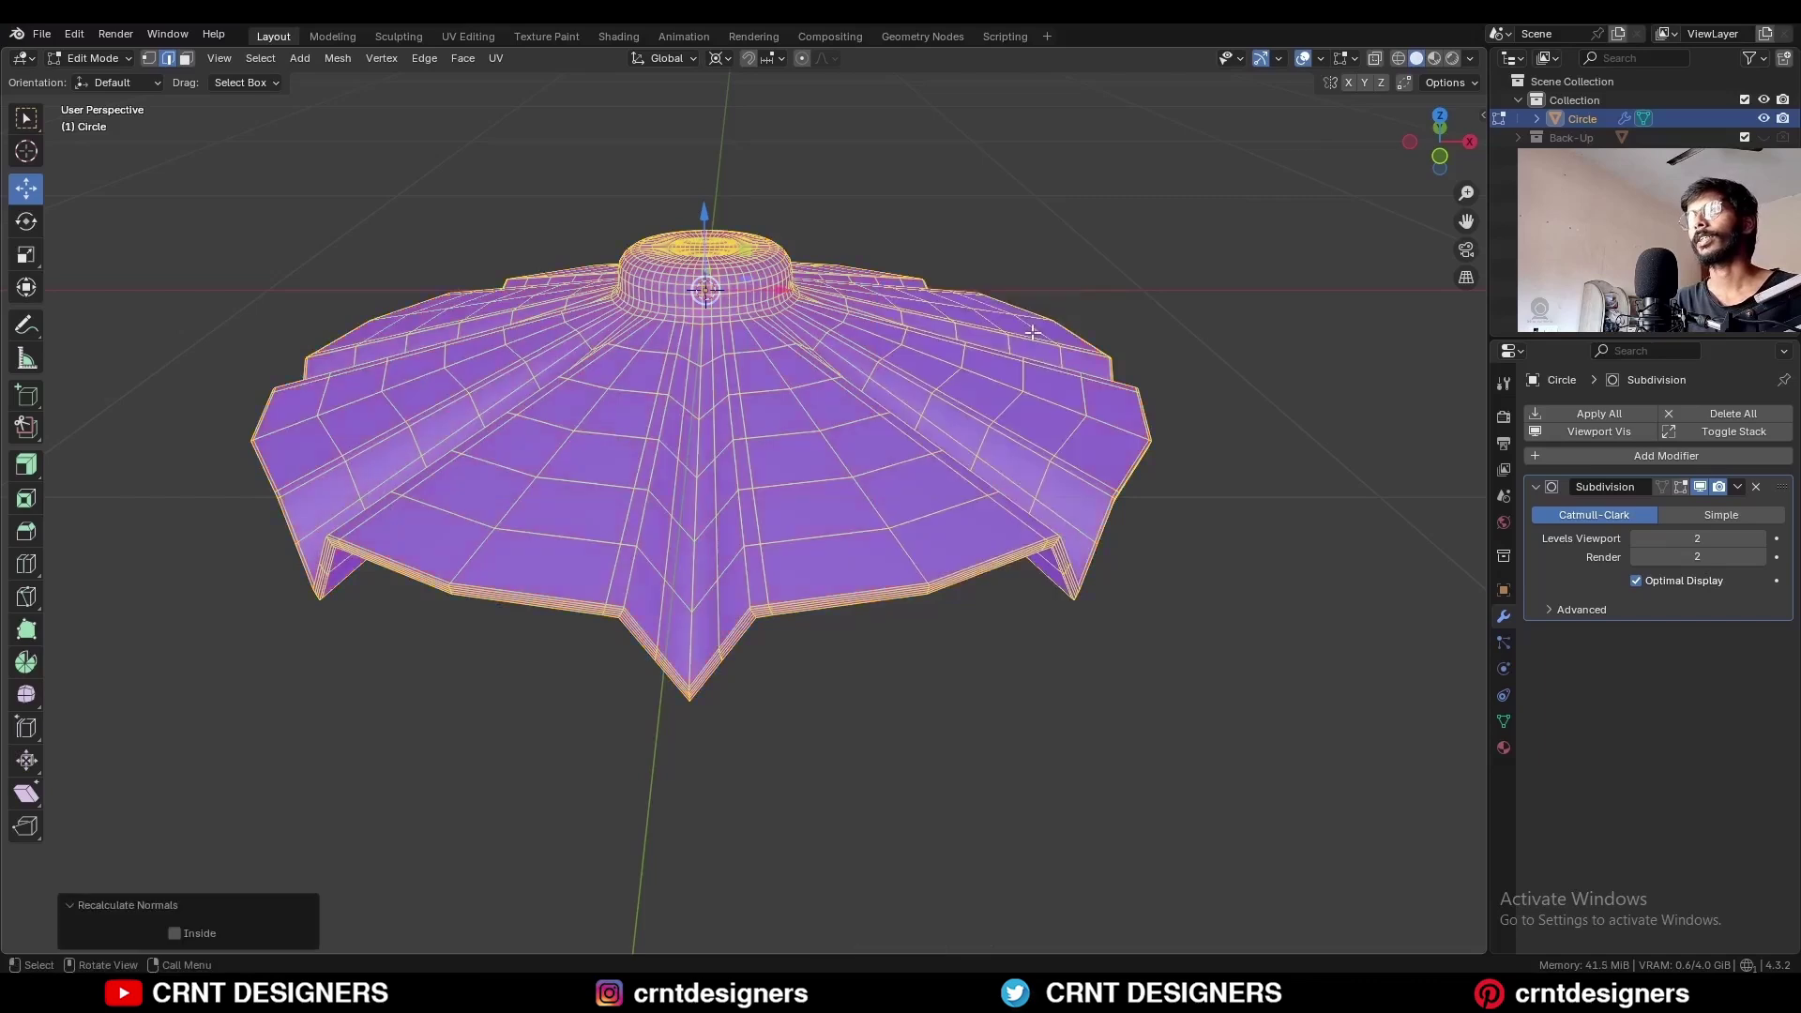
Step: Return to Object Mode, turn off the face orientation display and enable Cavity in the viewport shading
{"action": "key", "text": "Tab"}
{"action": "left_click", "coordinate": [1089, 246]}
{"action": "left_click", "coordinate": [1351, 58]}
{"action": "left_click", "coordinate": [1239, 399]}
{"action": "left_click", "coordinate": [1469, 59]}
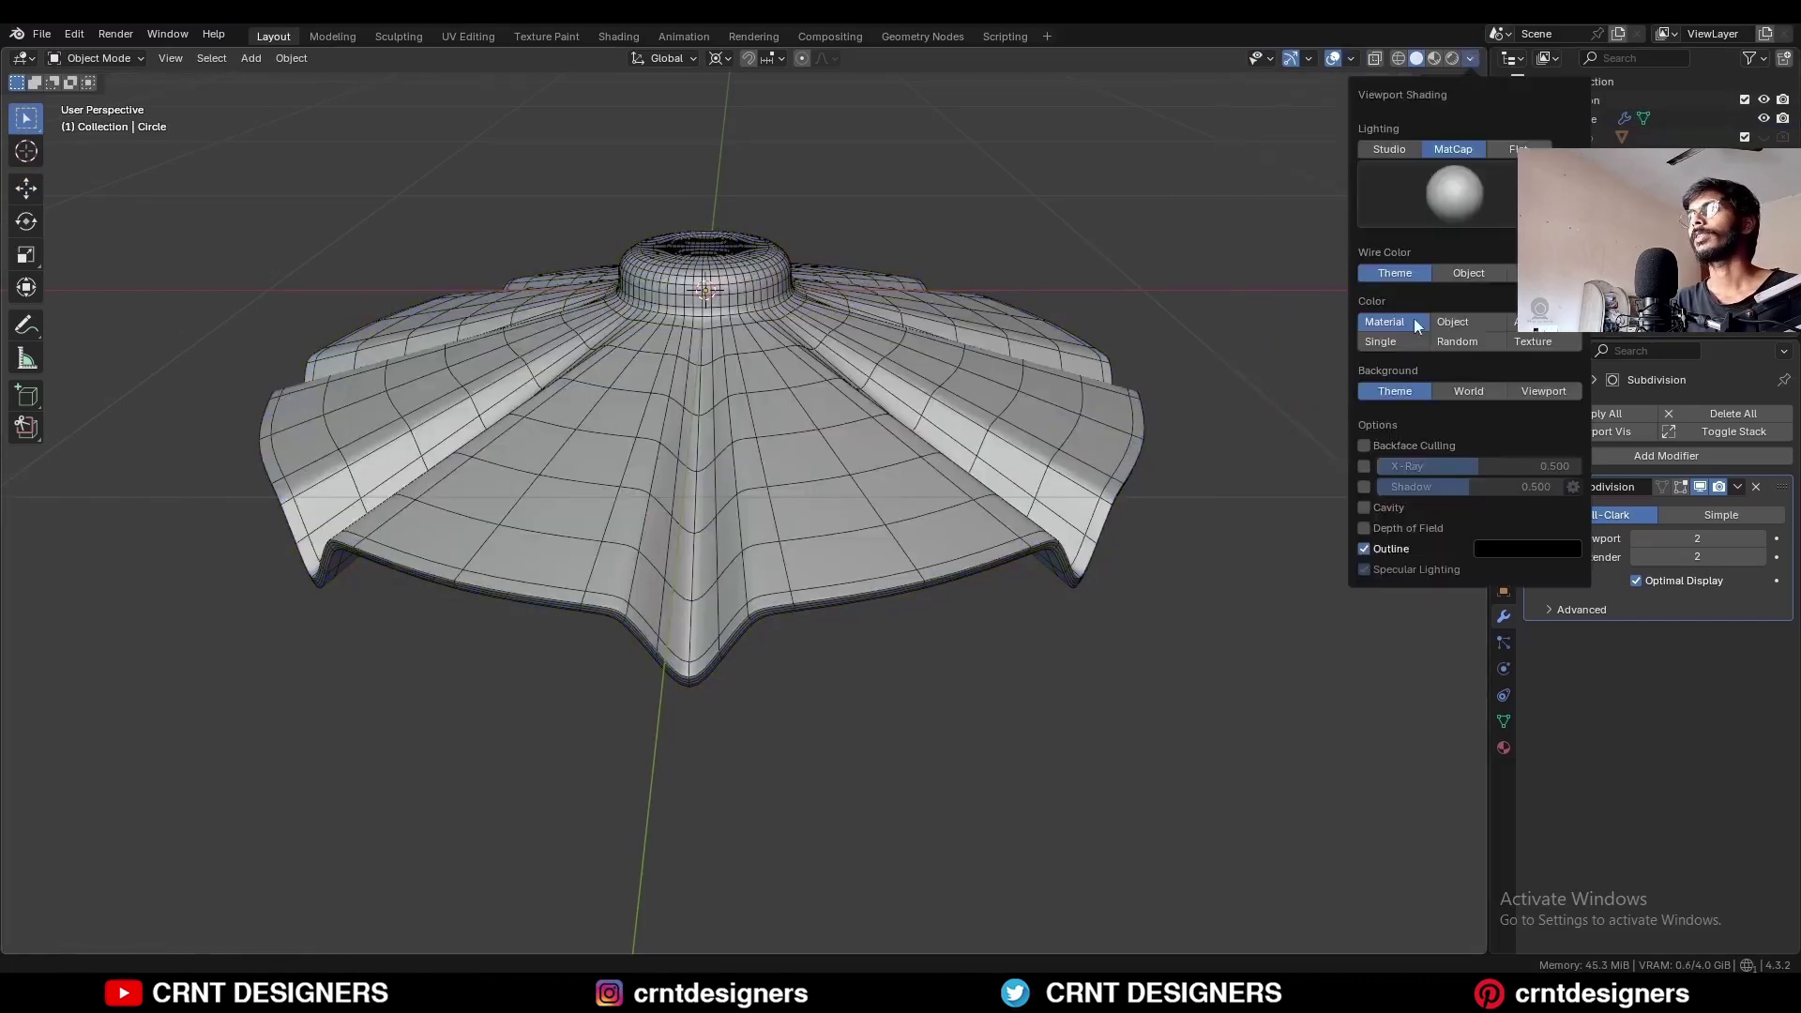
{"action": "left_click", "coordinate": [1366, 505]}
Step: Examine the finished cap from several angles, both with its wireframe and as a clean smooth surface
{"action": "scroll", "coordinate": [970, 294], "scroll_direction": "down", "scroll_amount": 3}
{"action": "scroll", "coordinate": [951, 357], "scroll_direction": "up", "scroll_amount": 3}
{"action": "mouse_move", "coordinate": [936, 317]}
{"action": "middle_mouse_down", "text": "shift"}
{"action": "mouse_move", "coordinate": [950, 358]}
{"action": "mouse_move", "coordinate": [868, 459]}
{"action": "mouse_move", "coordinate": [791, 313]}
{"action": "mouse_move", "coordinate": [802, 399]}
{"action": "mouse_move", "coordinate": [777, 212]}
{"action": "mouse_move", "coordinate": [884, 223]}
{"action": "mouse_move", "coordinate": [872, 440]}
{"action": "mouse_move", "coordinate": [892, 418]}
{"action": "mouse_move", "coordinate": [929, 603]}
{"action": "mouse_move", "coordinate": [626, 691]}
{"action": "middle_mouse_up", "text": "shift"}
{"action": "key", "text": "shift+alt+z"}
{"action": "scroll", "coordinate": [900, 347], "scroll_direction": "down", "scroll_amount": 3}
{"action": "scroll", "coordinate": [839, 330], "scroll_direction": "up", "scroll_amount": 3}
{"action": "right_click_drag", "start_coordinate": [624, 684], "coordinate": [576, 533]}
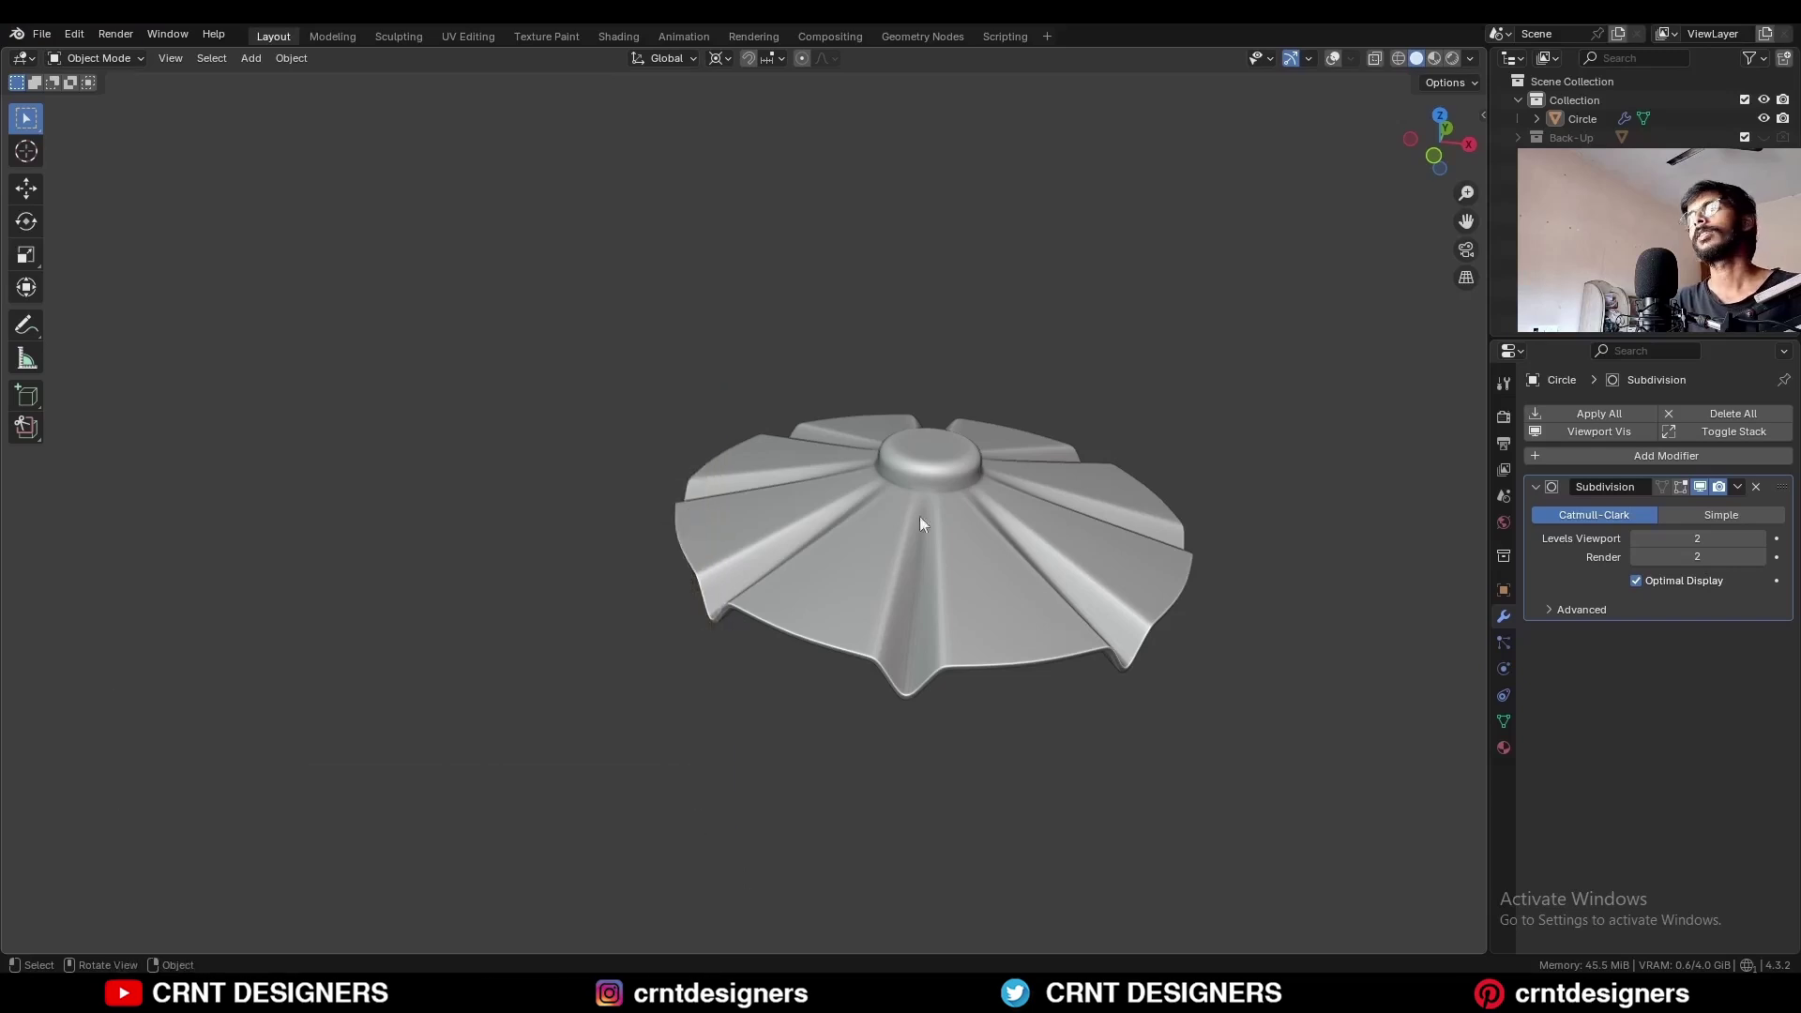
{"action": "key", "text": "shift+alt+z"}
{"action": "middle_click_drag", "start_coordinate": [992, 380], "coordinate": [732, 433]}
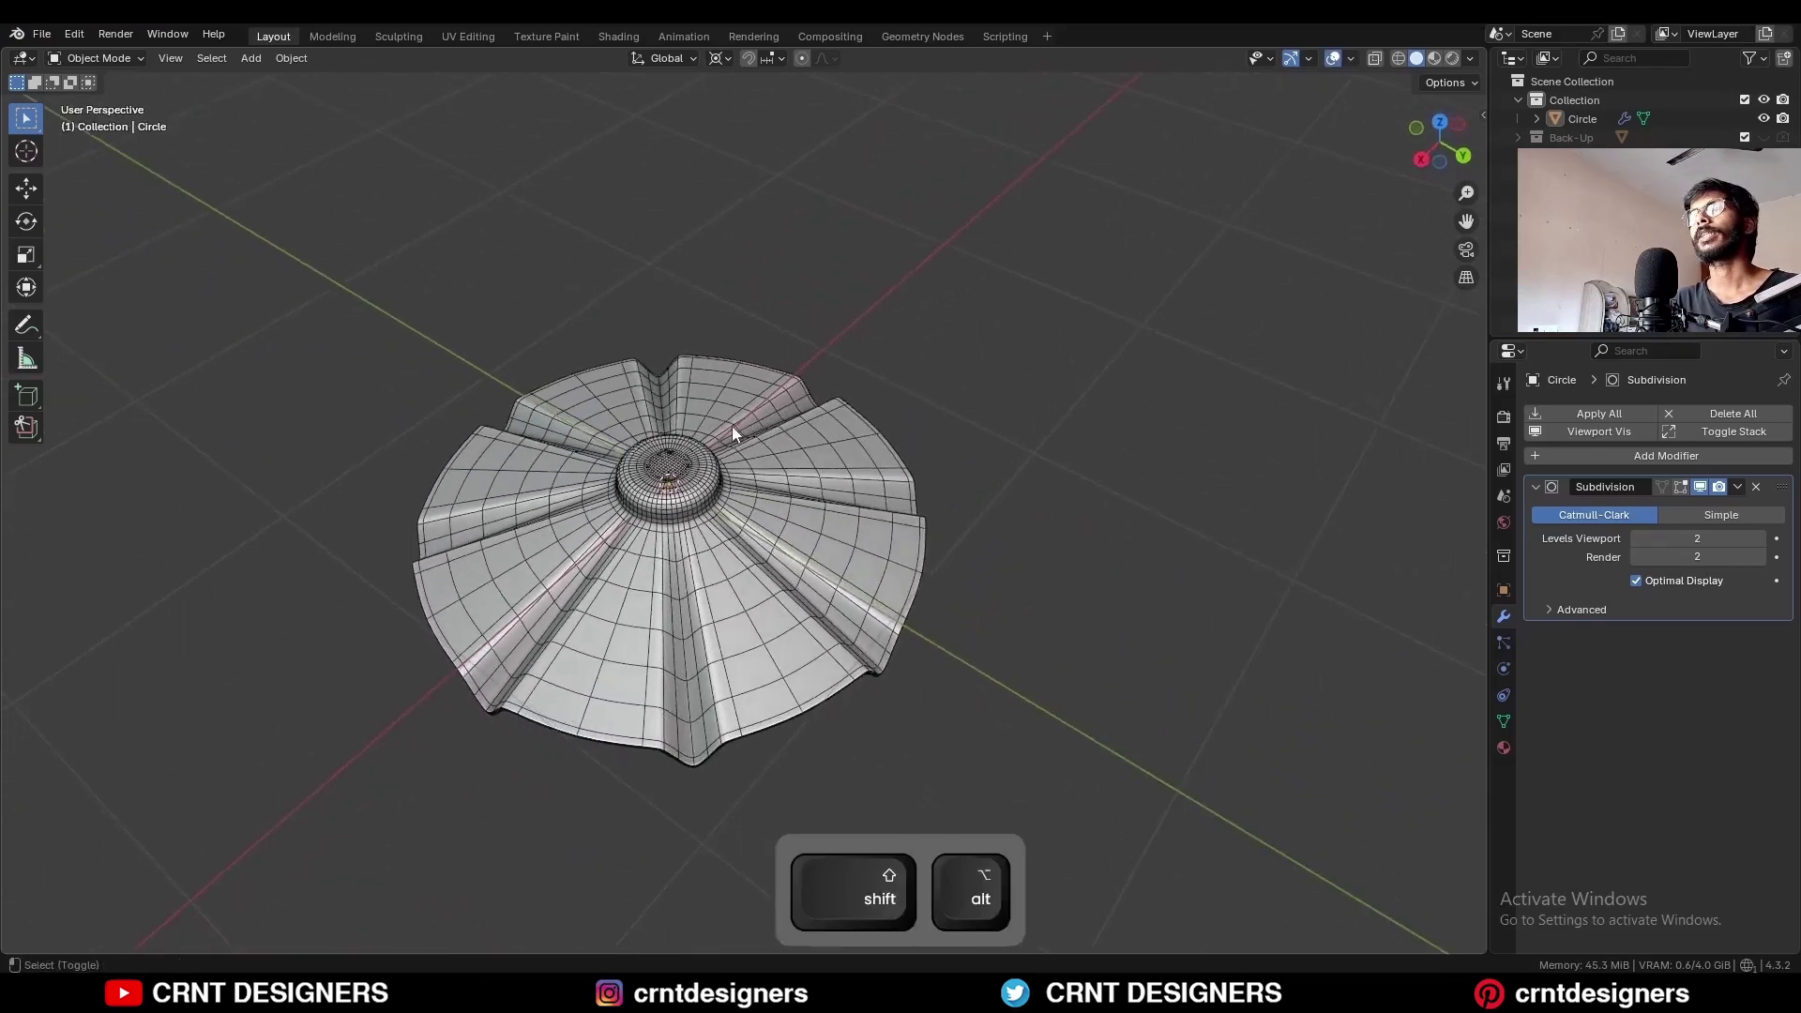
{"action": "key", "text": "shift+alt+z"}
{"action": "middle_click_drag", "start_coordinate": [655, 555], "coordinate": [929, 507]}
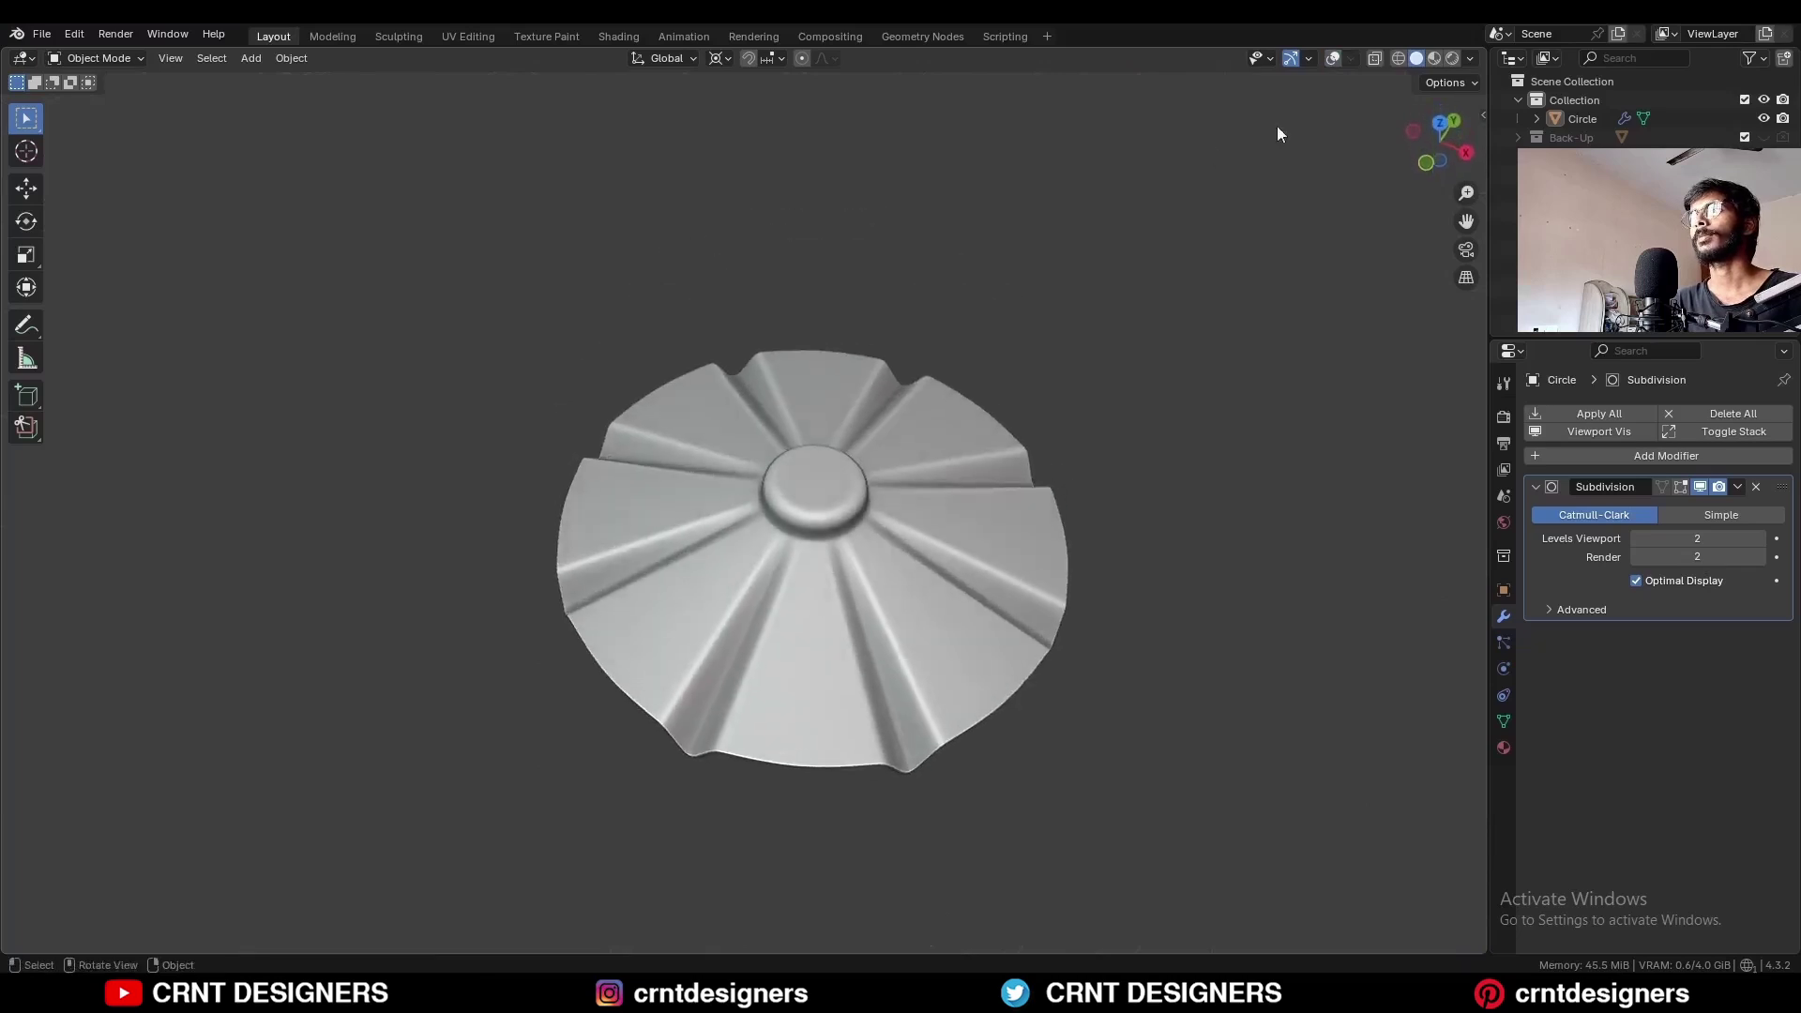
{"action": "left_click", "coordinate": [1432, 122]}
{"action": "scroll", "coordinate": [1138, 388], "scroll_direction": "up", "scroll_amount": 2}
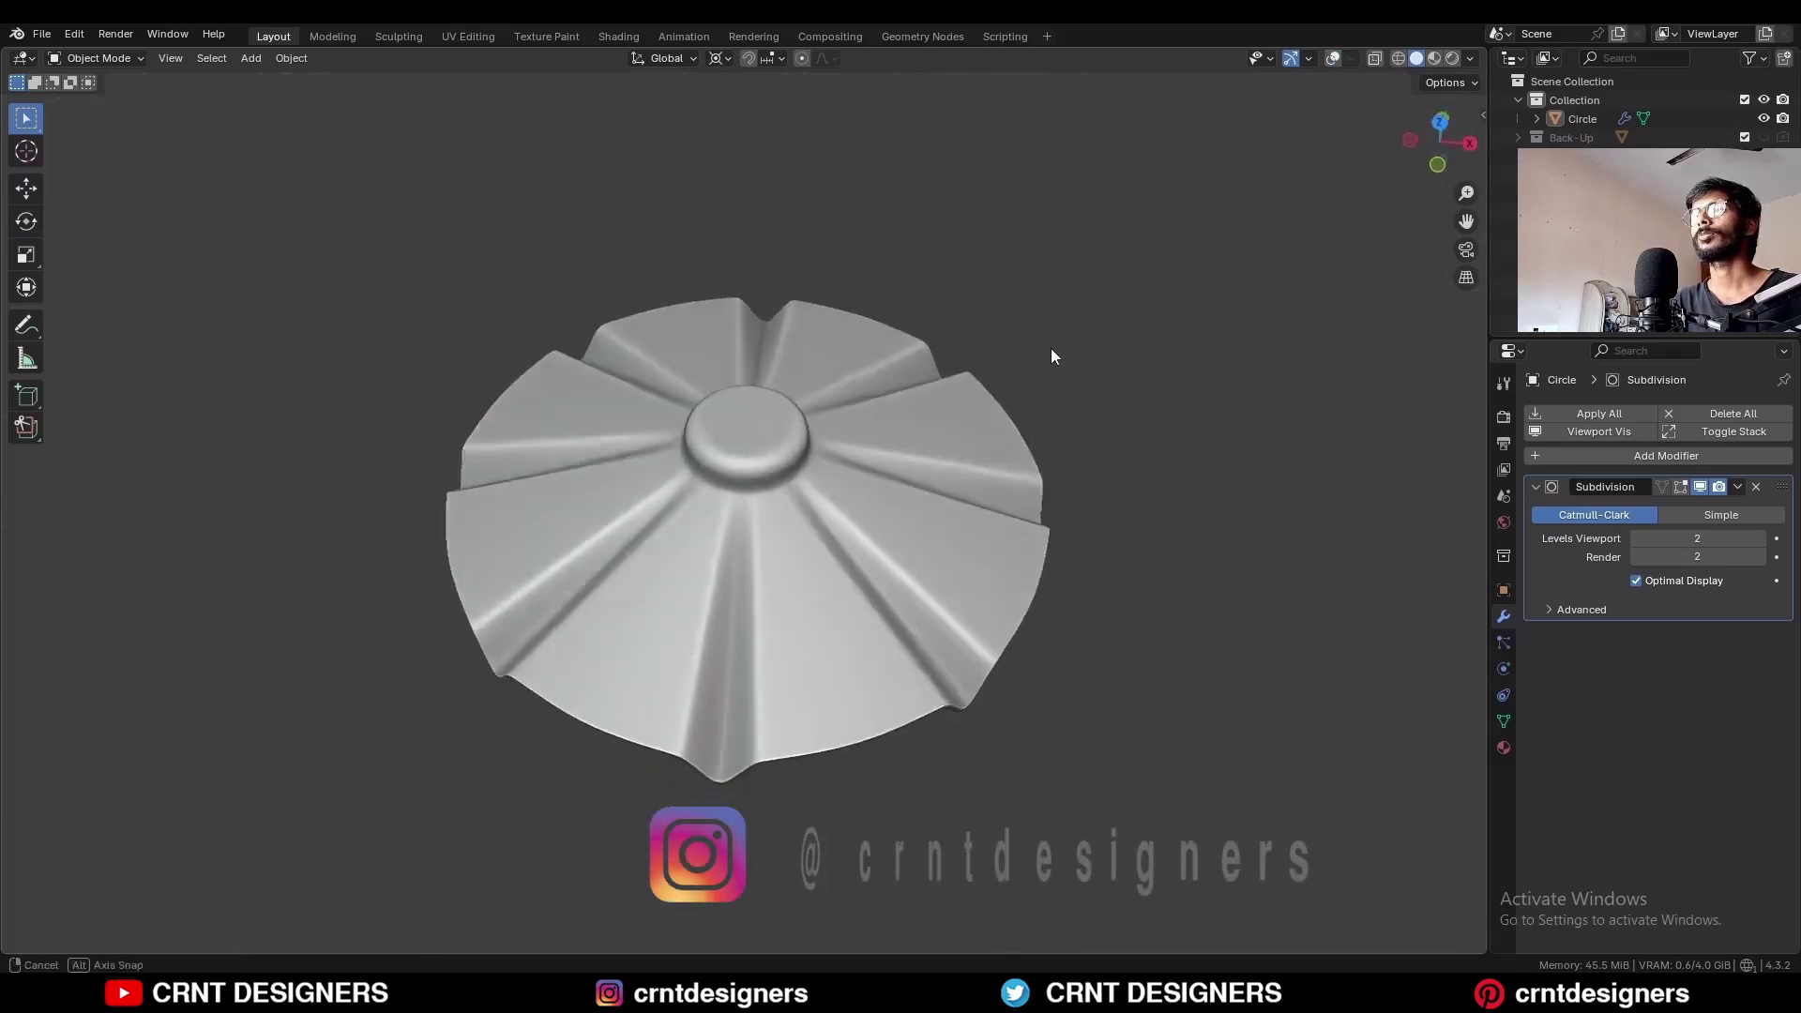